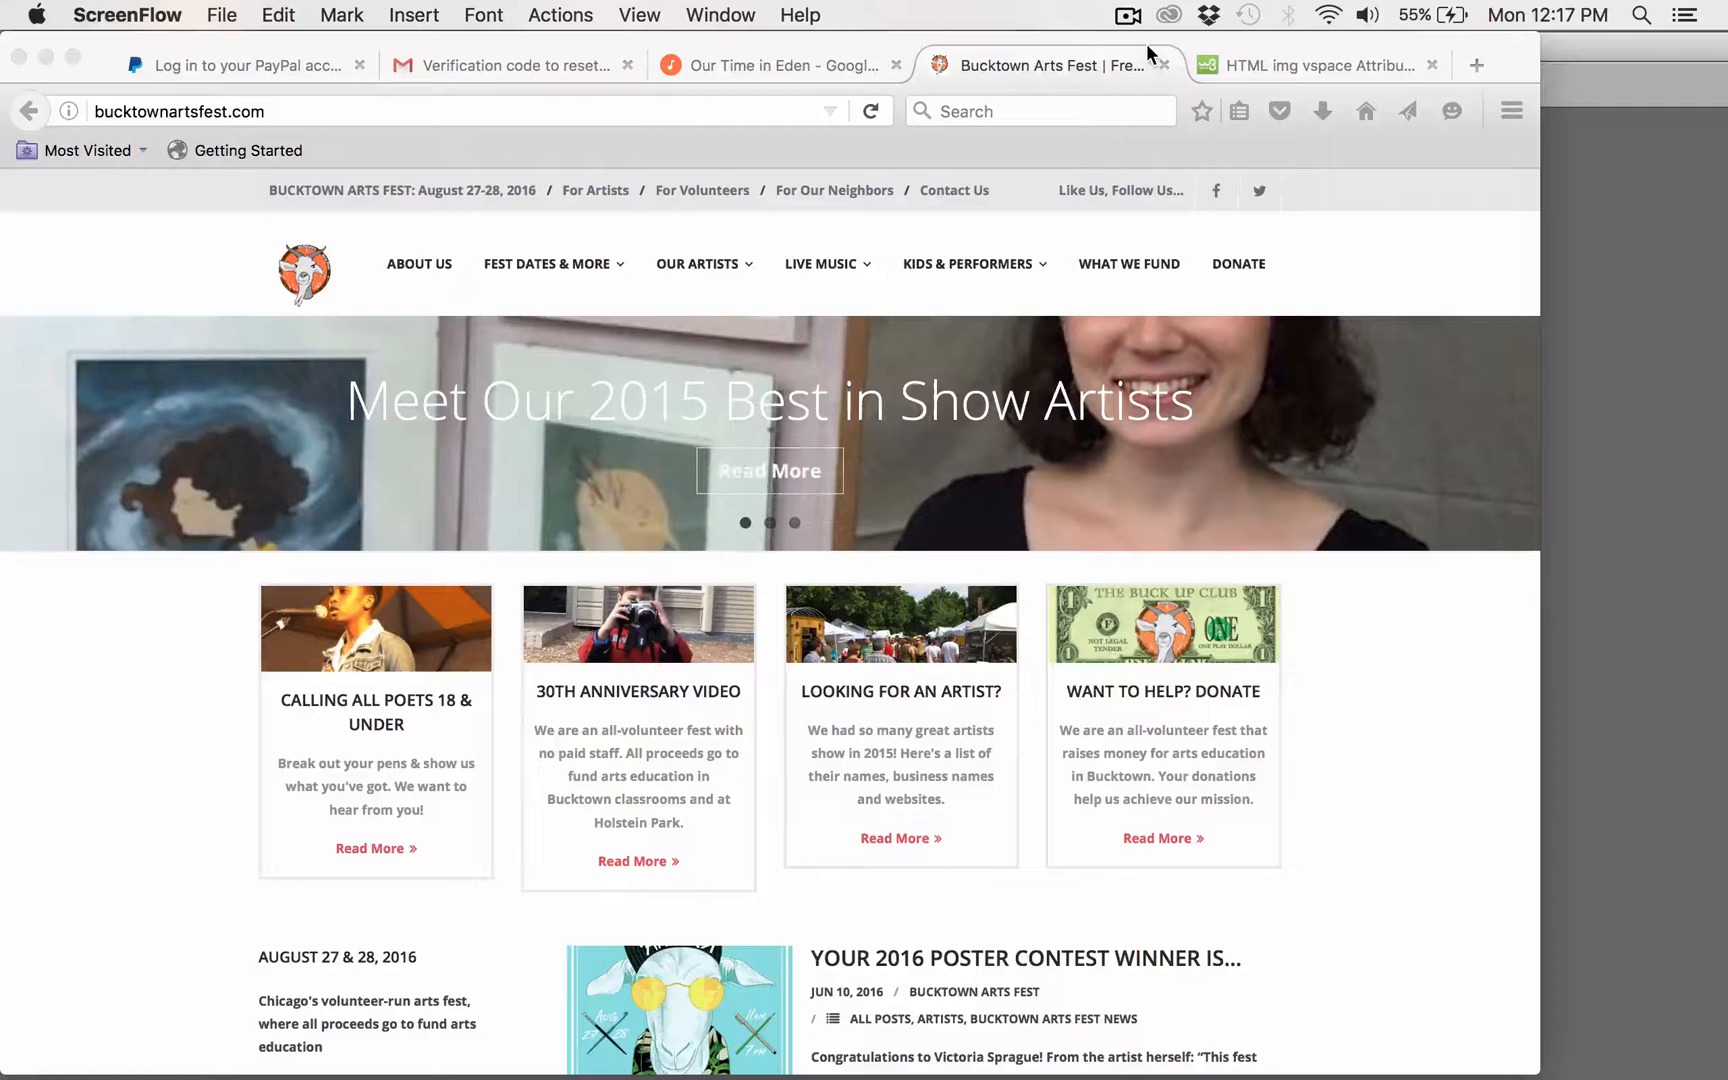
# - Enlarge the Bucktown Arts Fest home page to its largest size and capture a screenshot of the goat logo with its white surround
pyautogui.scroll(-5, 769, 738)
pyautogui.scroll(5, 769, 738)
pyautogui.click(110, 230)
pyautogui.press('super+plus')
pyautogui.press('super+plus')
pyautogui.press('super+plus')
pyautogui.press('super+plus')
pyautogui.press('super+plus')
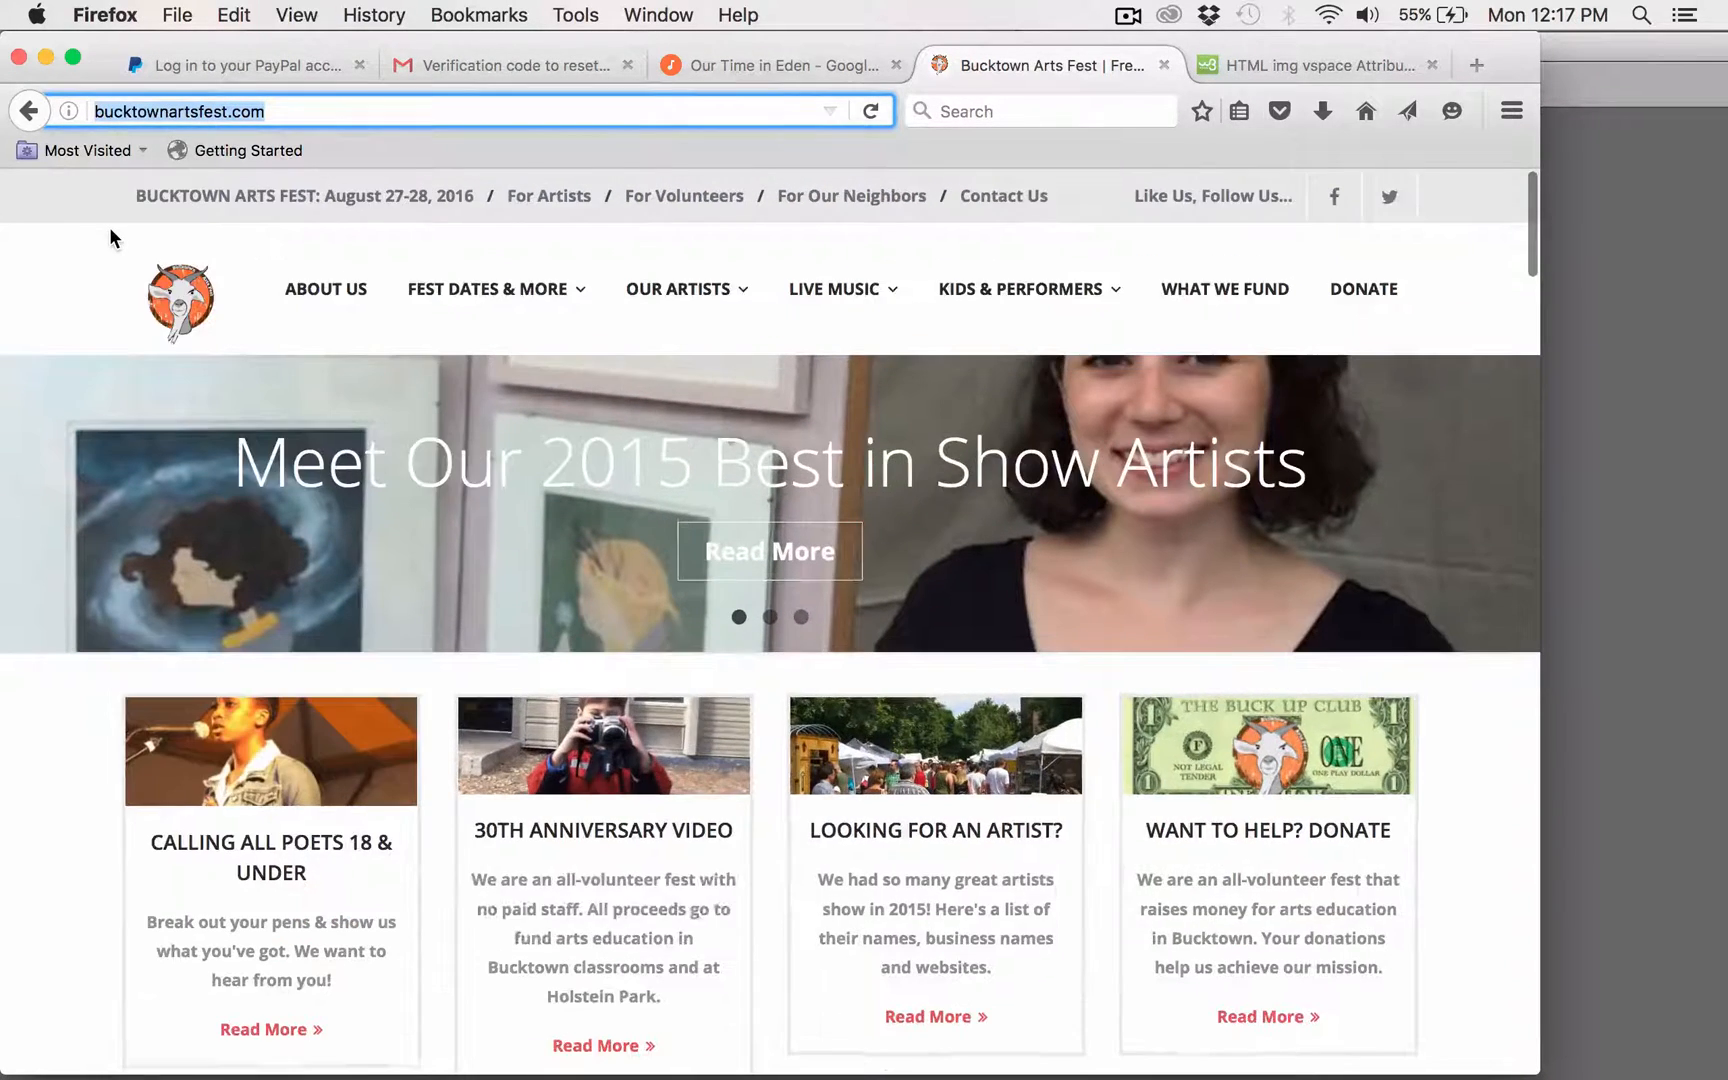
pyautogui.press('super+plus')
pyautogui.press('super+plus')
pyautogui.press('super+plus')
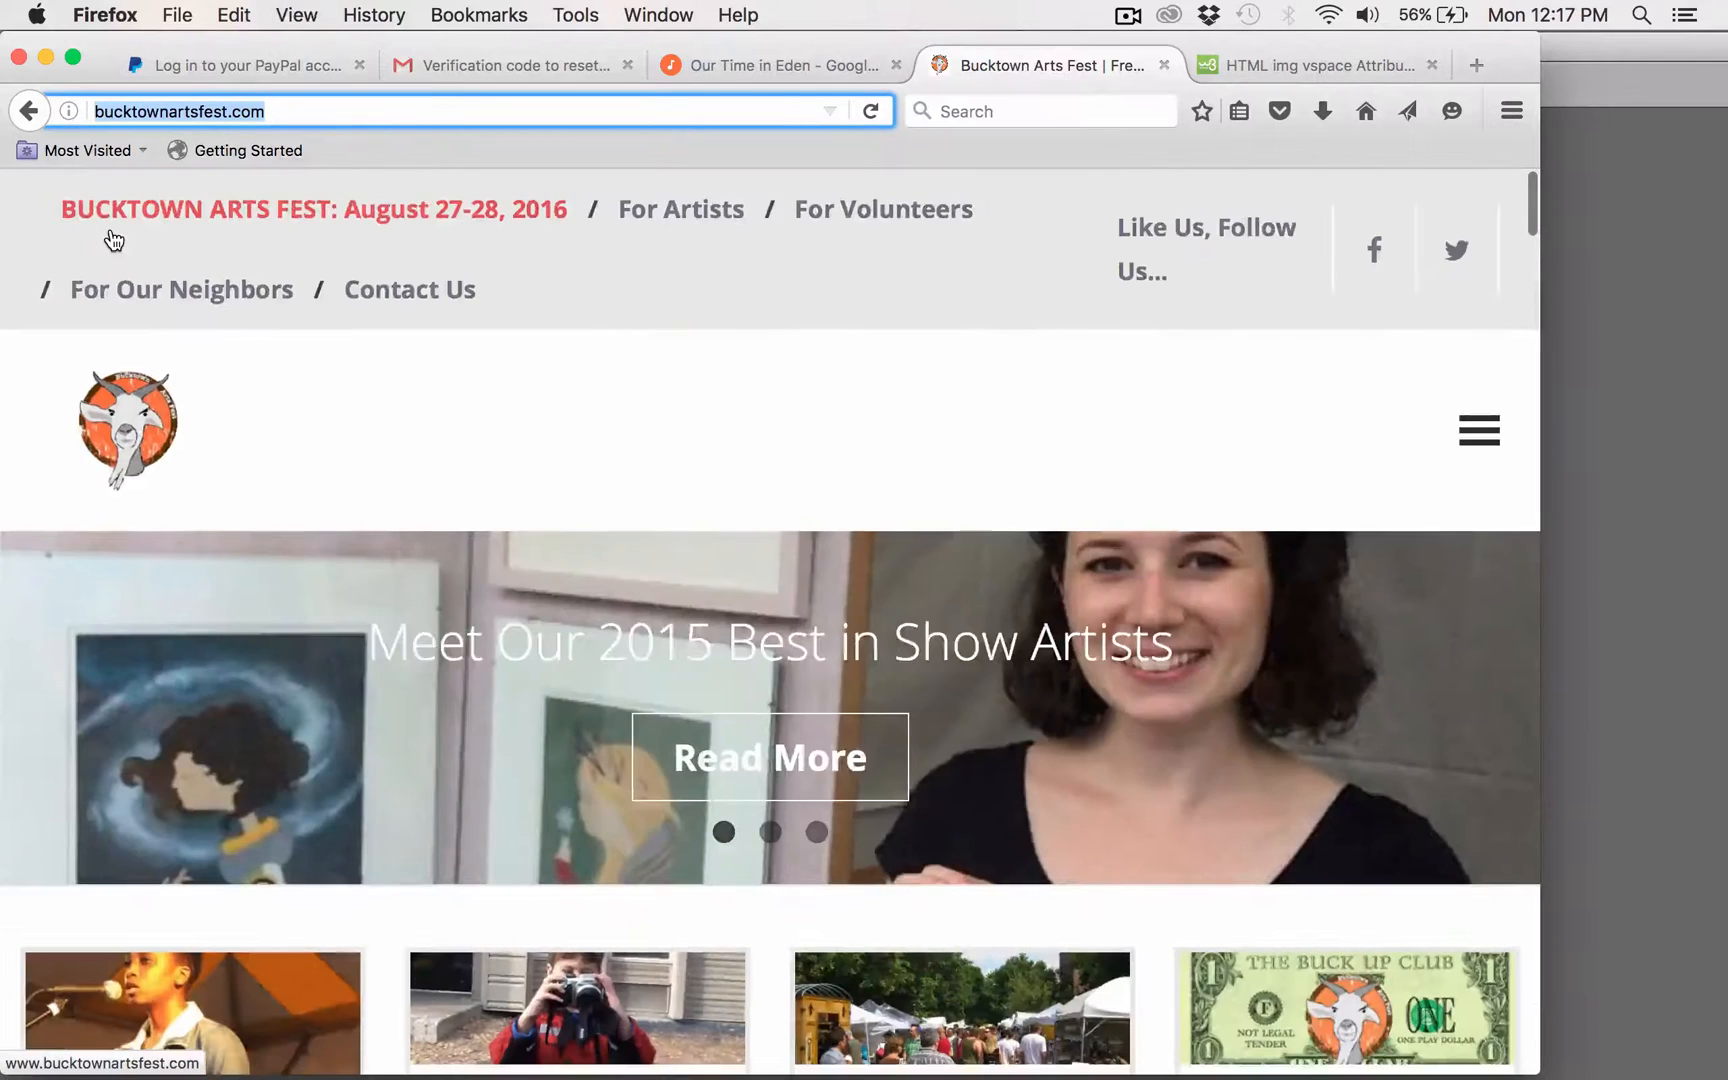
pyautogui.press('super+plus')
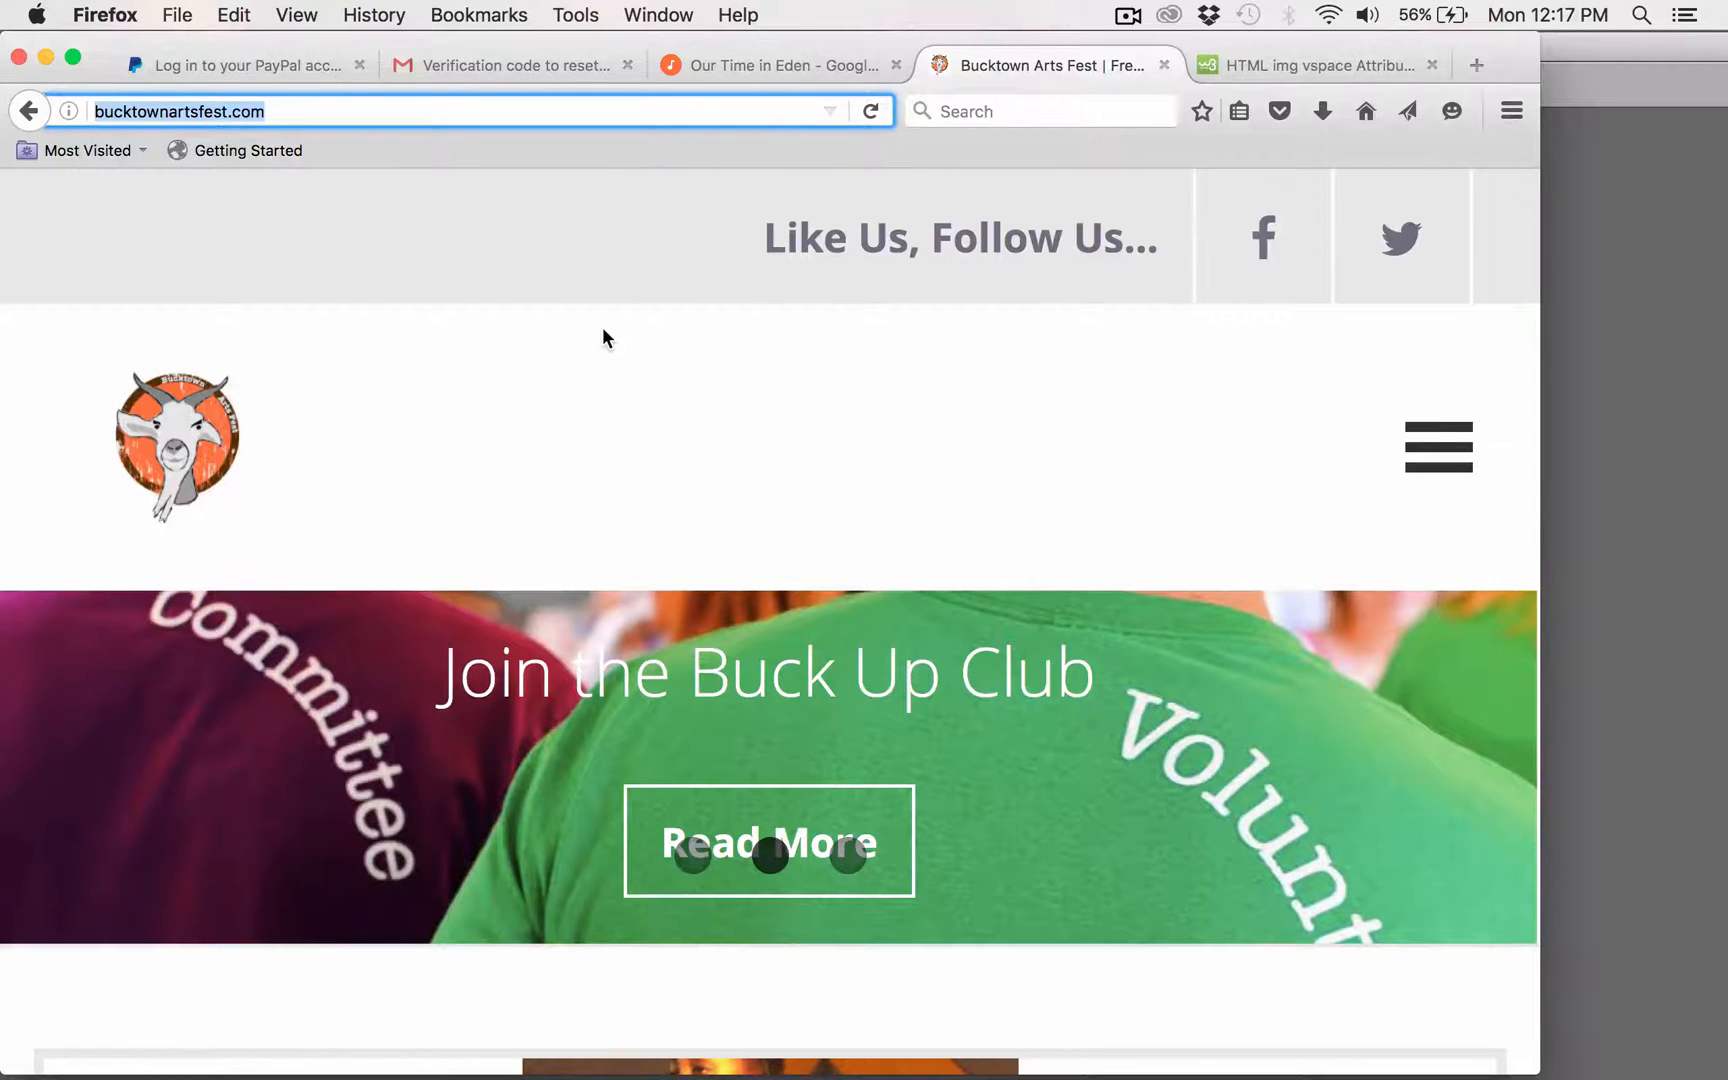
pyautogui.press('super+shift+4')
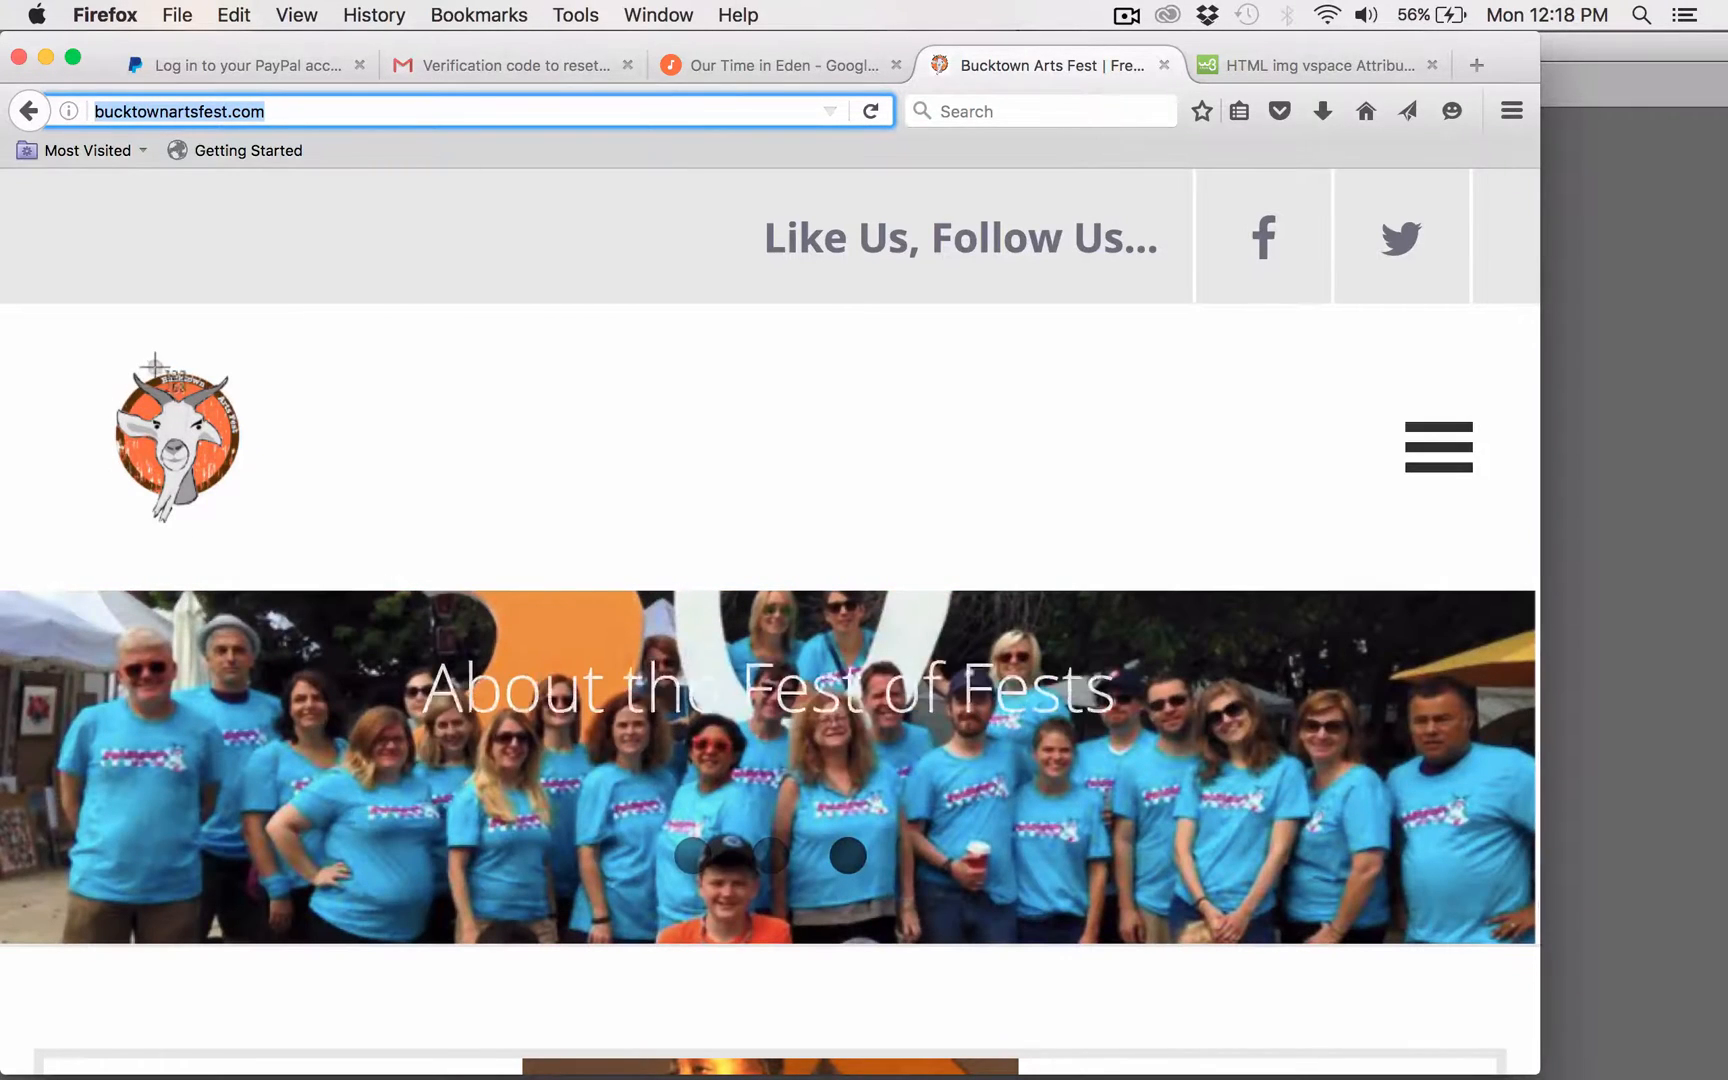
pyautogui.moveTo(74, 363); pyautogui.dragTo(268, 538)
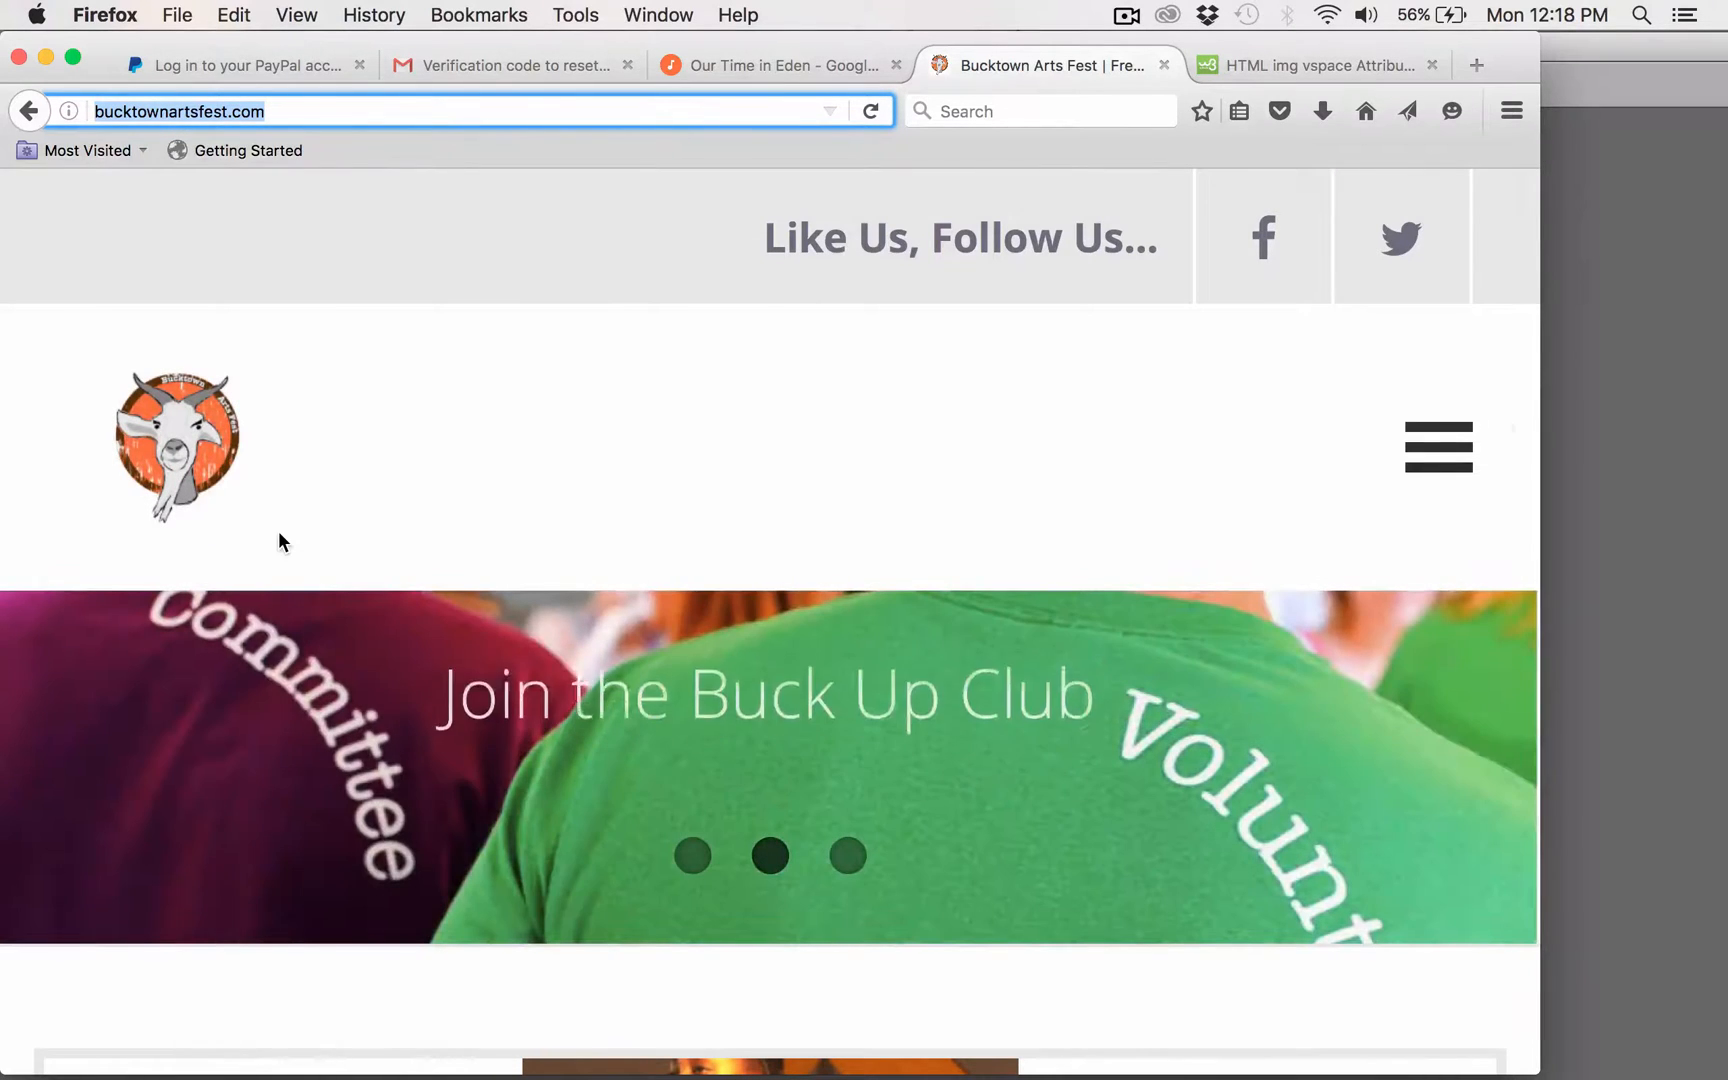
# - Switch to Photoshop and open "Screen Shot 2016-06-20 at 12.17.59 PM.png" from the Desktop
pyautogui.press('super+Tab')
pyautogui.press('super+Tab')
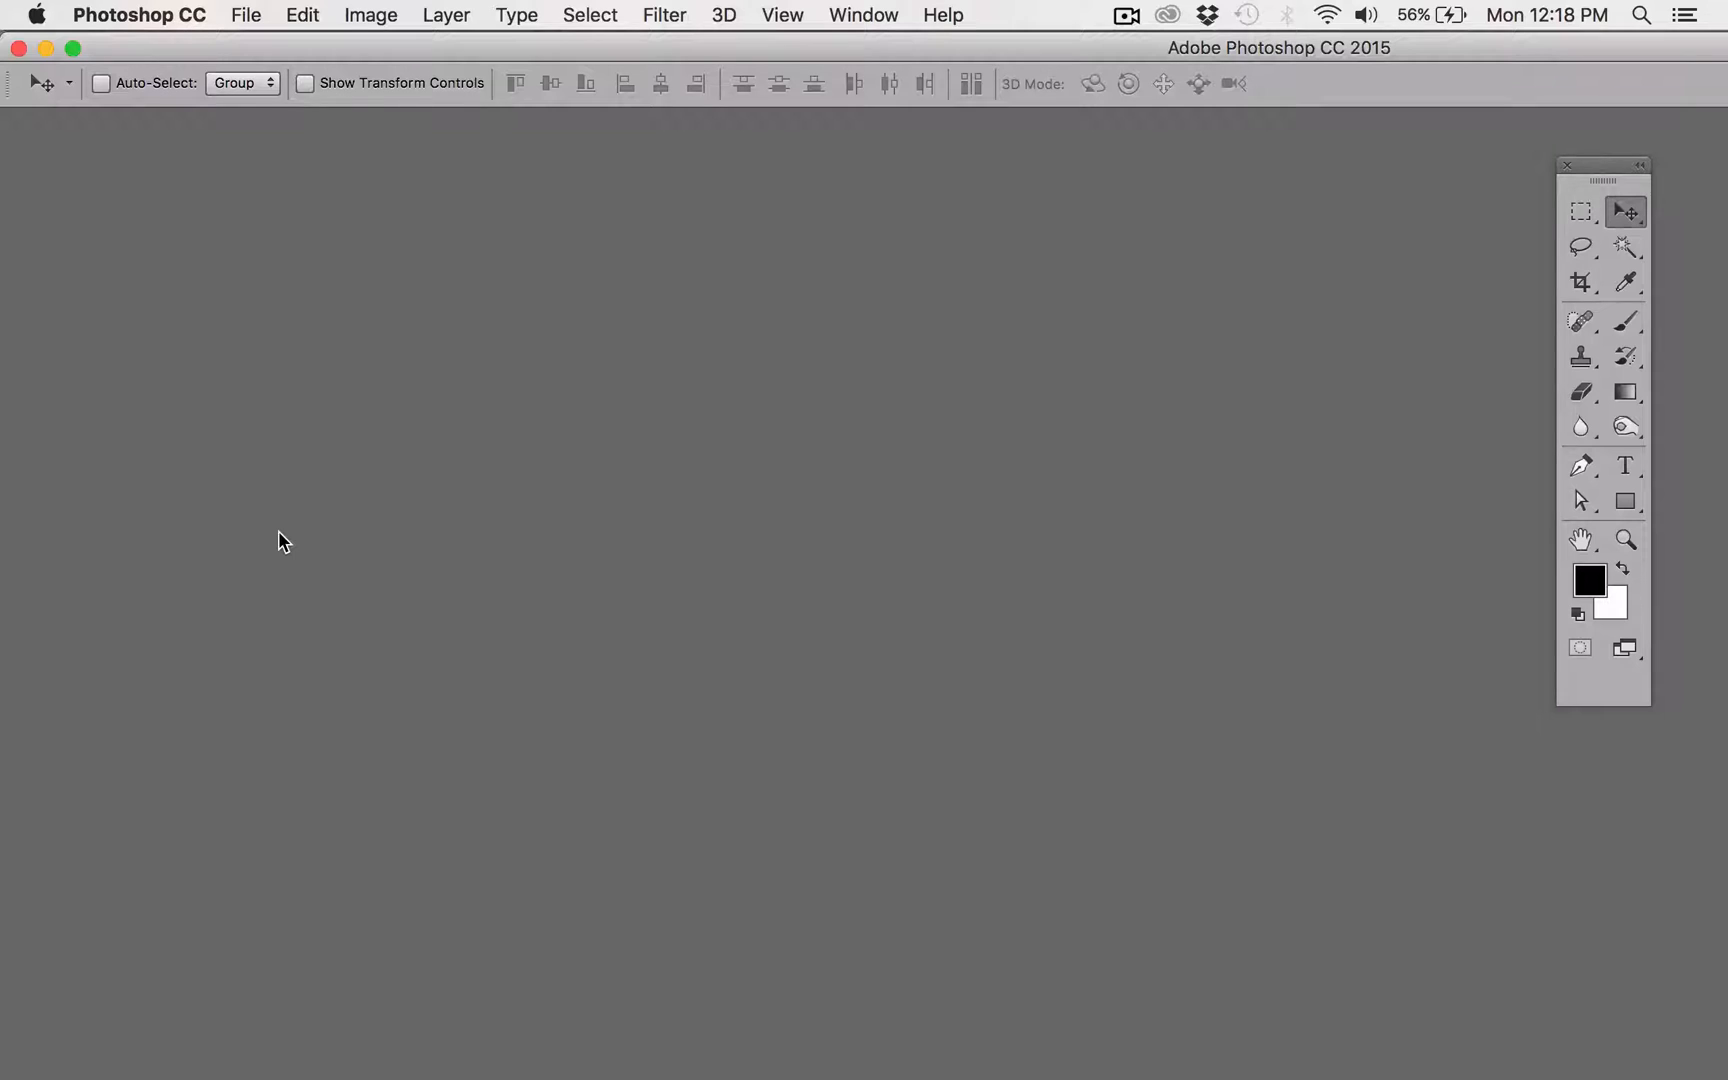
pyautogui.press('super+o')
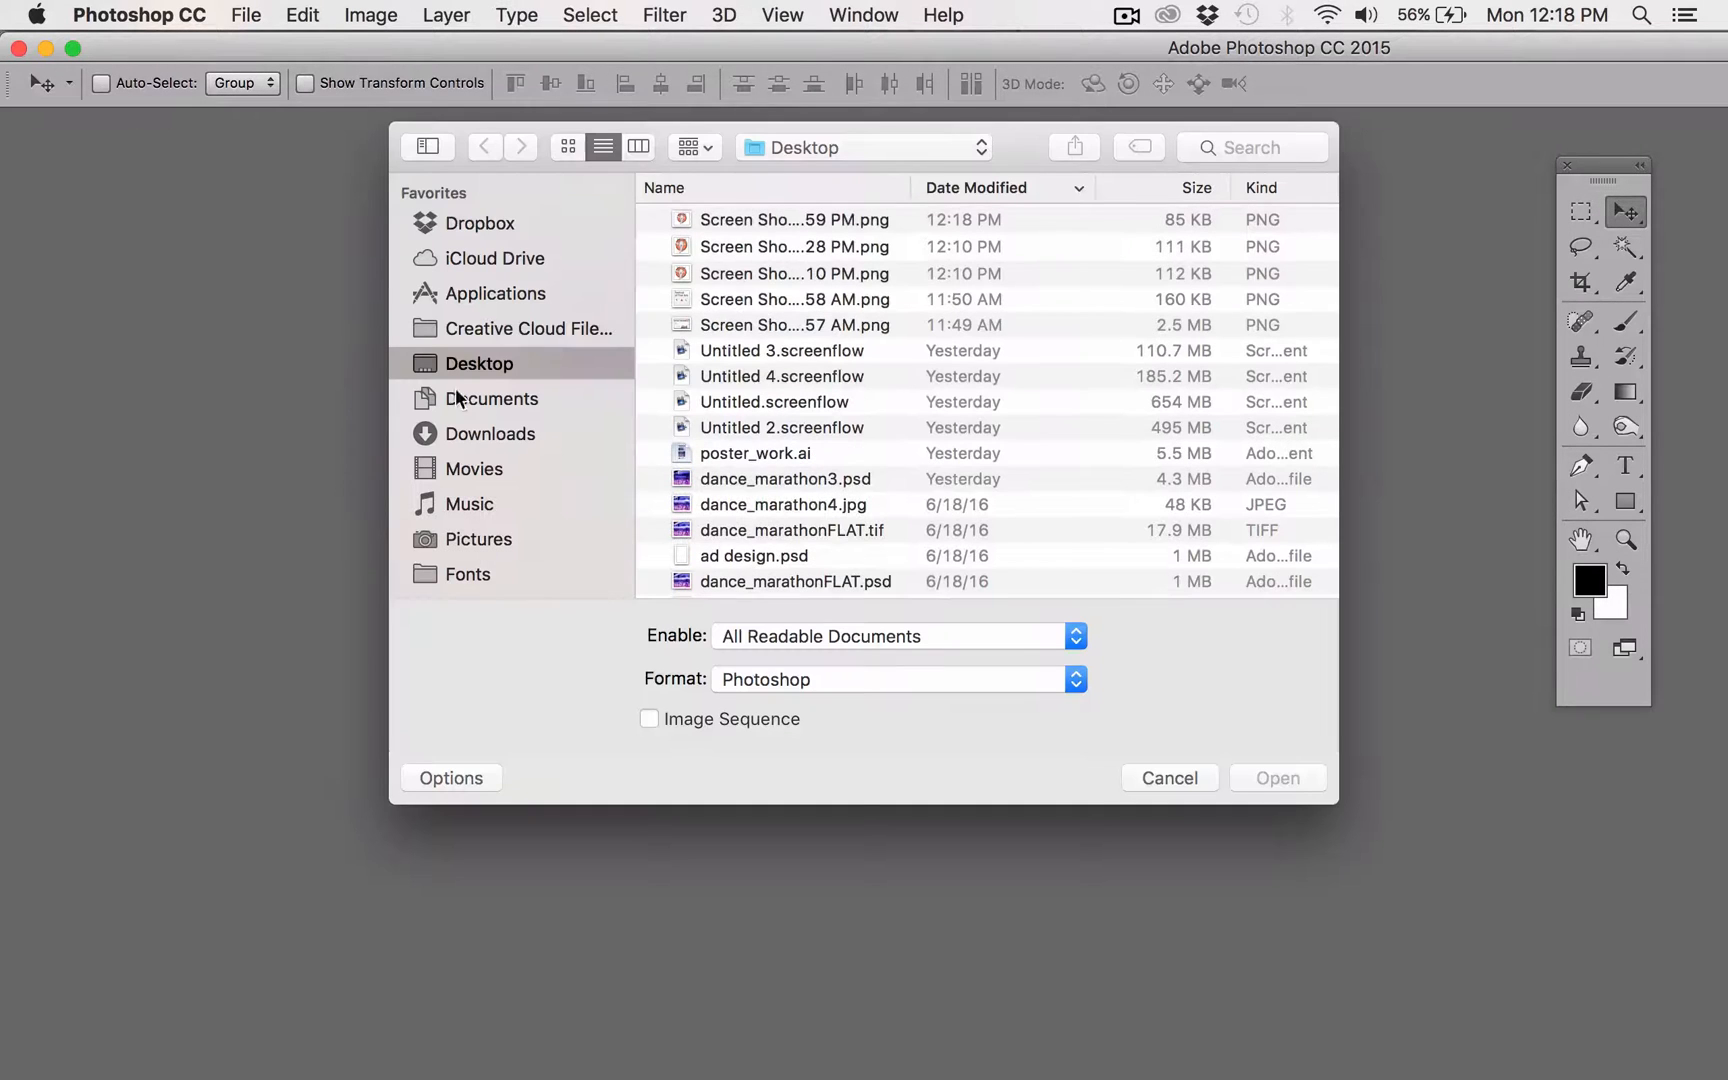
pyautogui.click(689, 224)
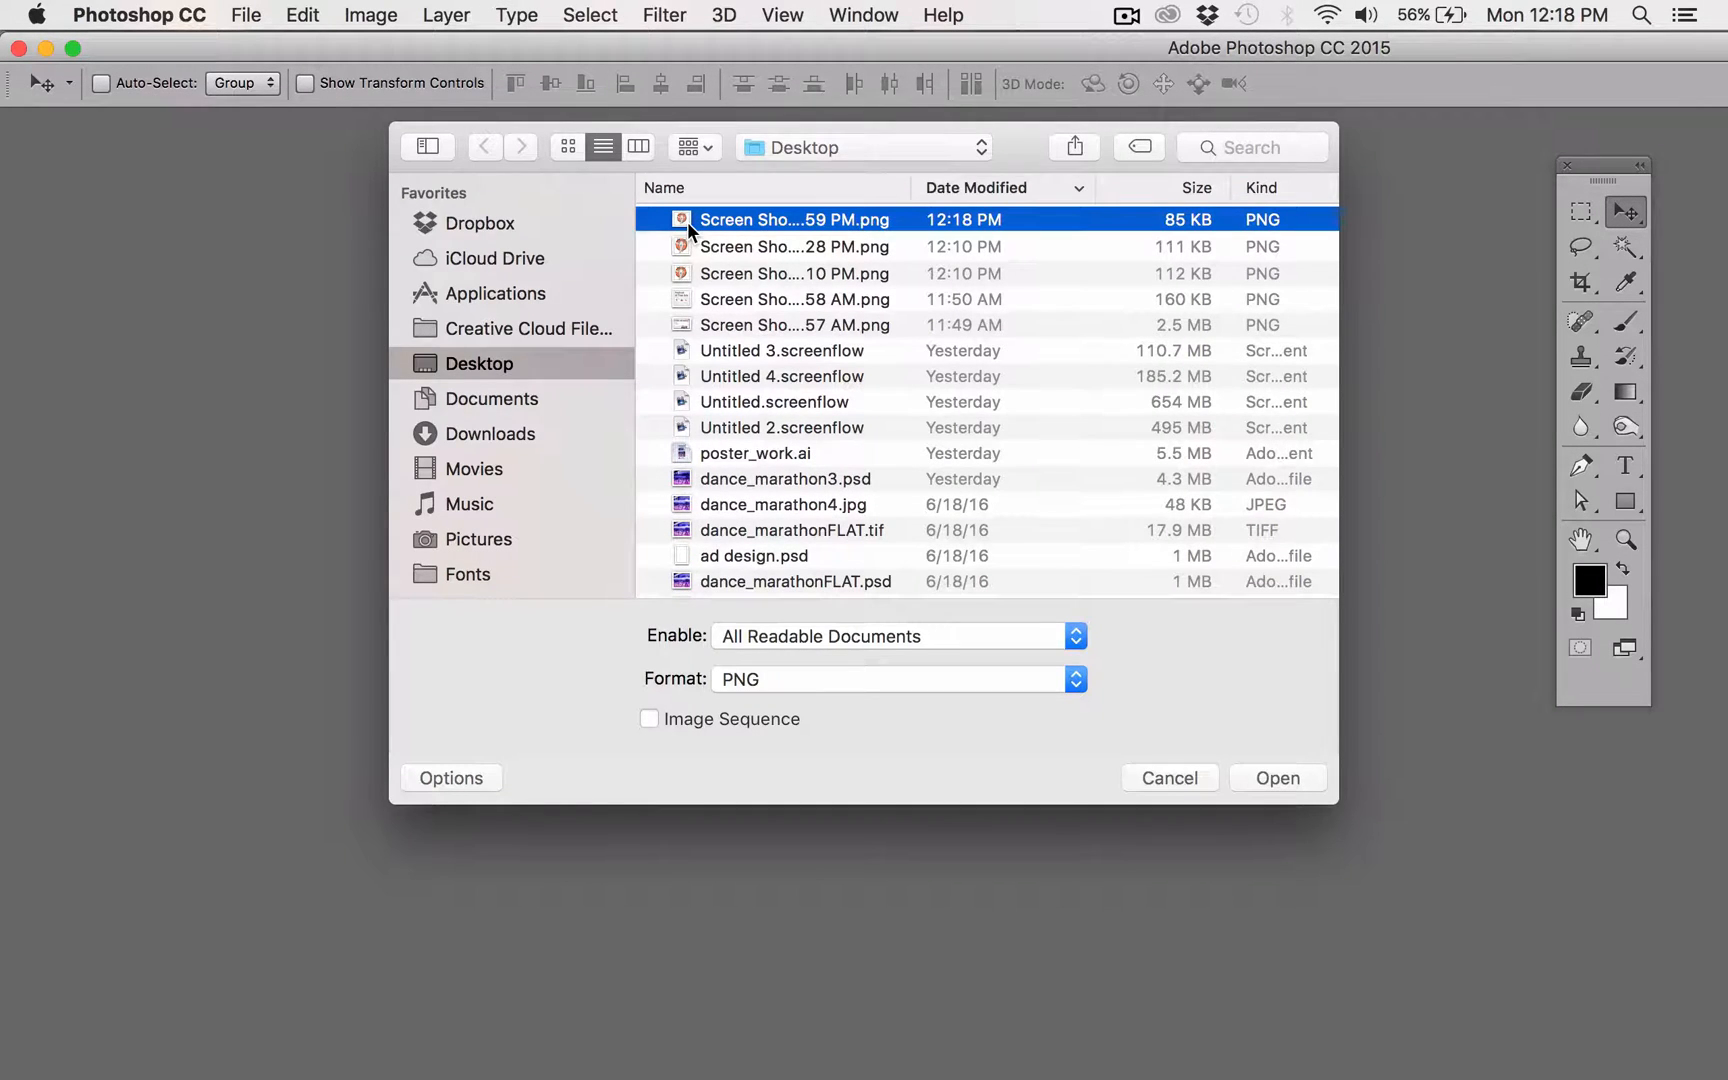
pyautogui.doubleClick(689, 226)
pyautogui.click(1121, 690)
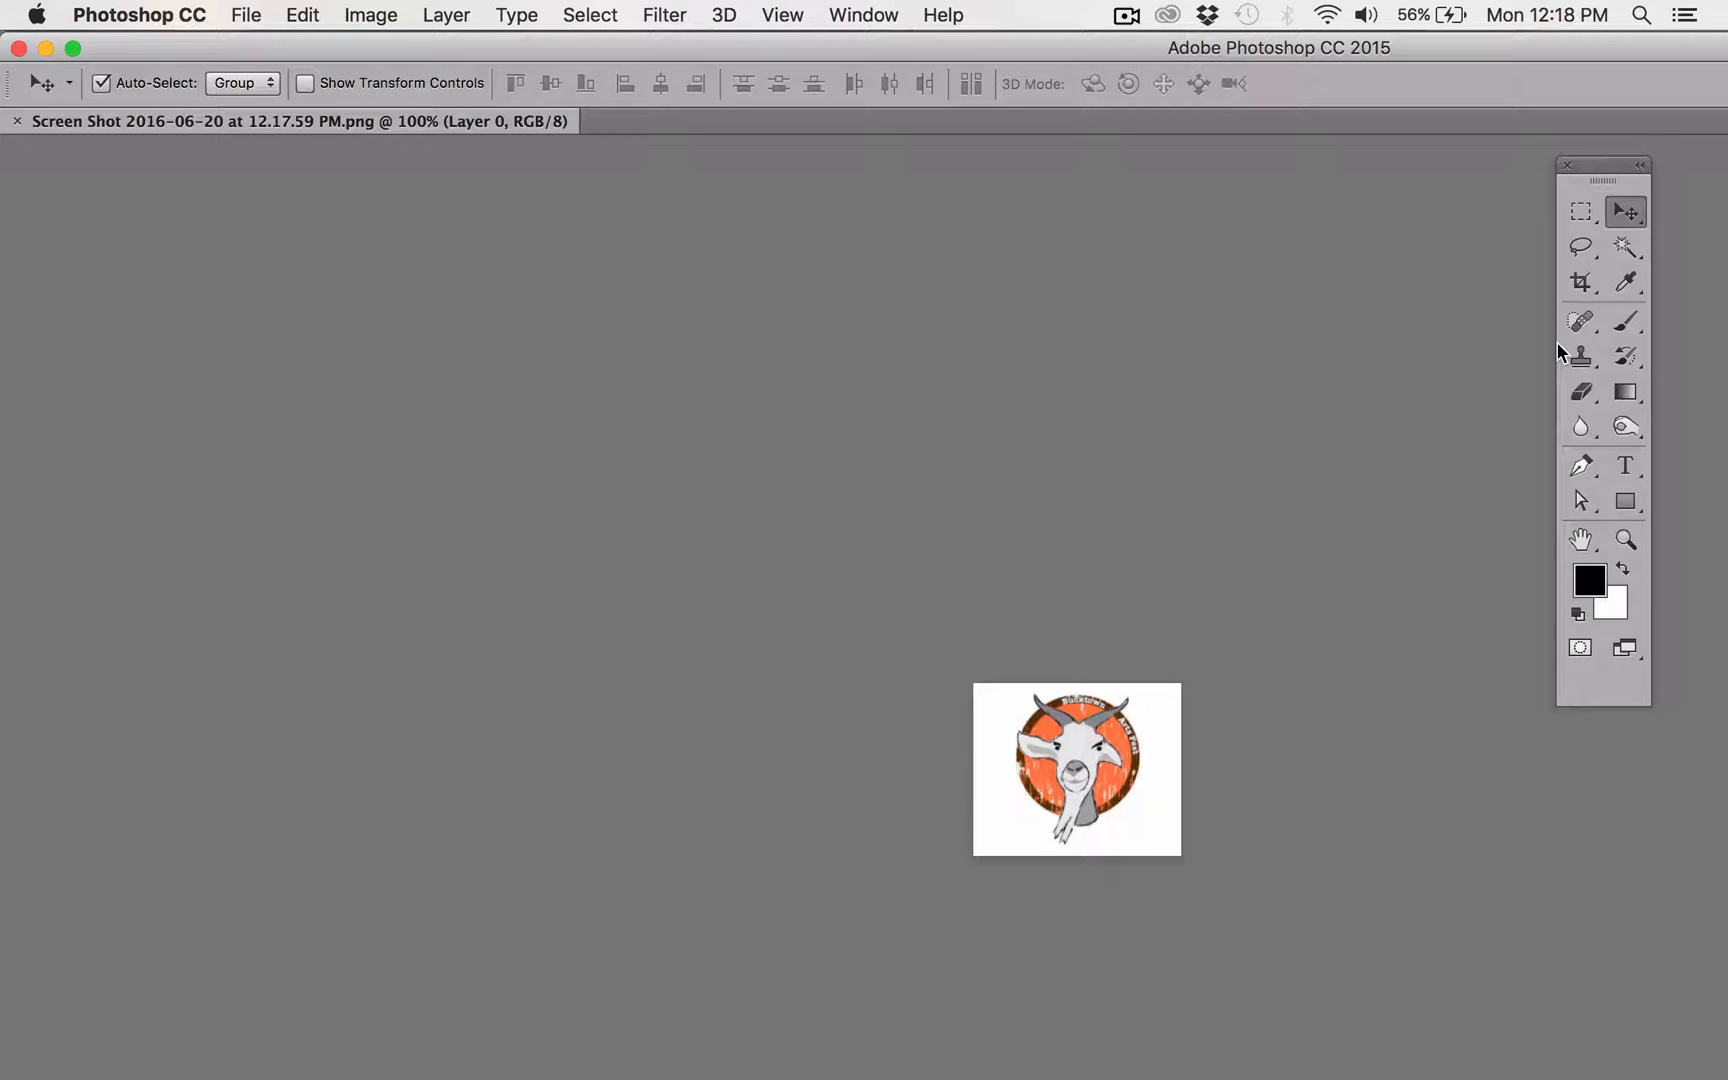
pyautogui.press('super+equal')
pyautogui.press('super+equal')
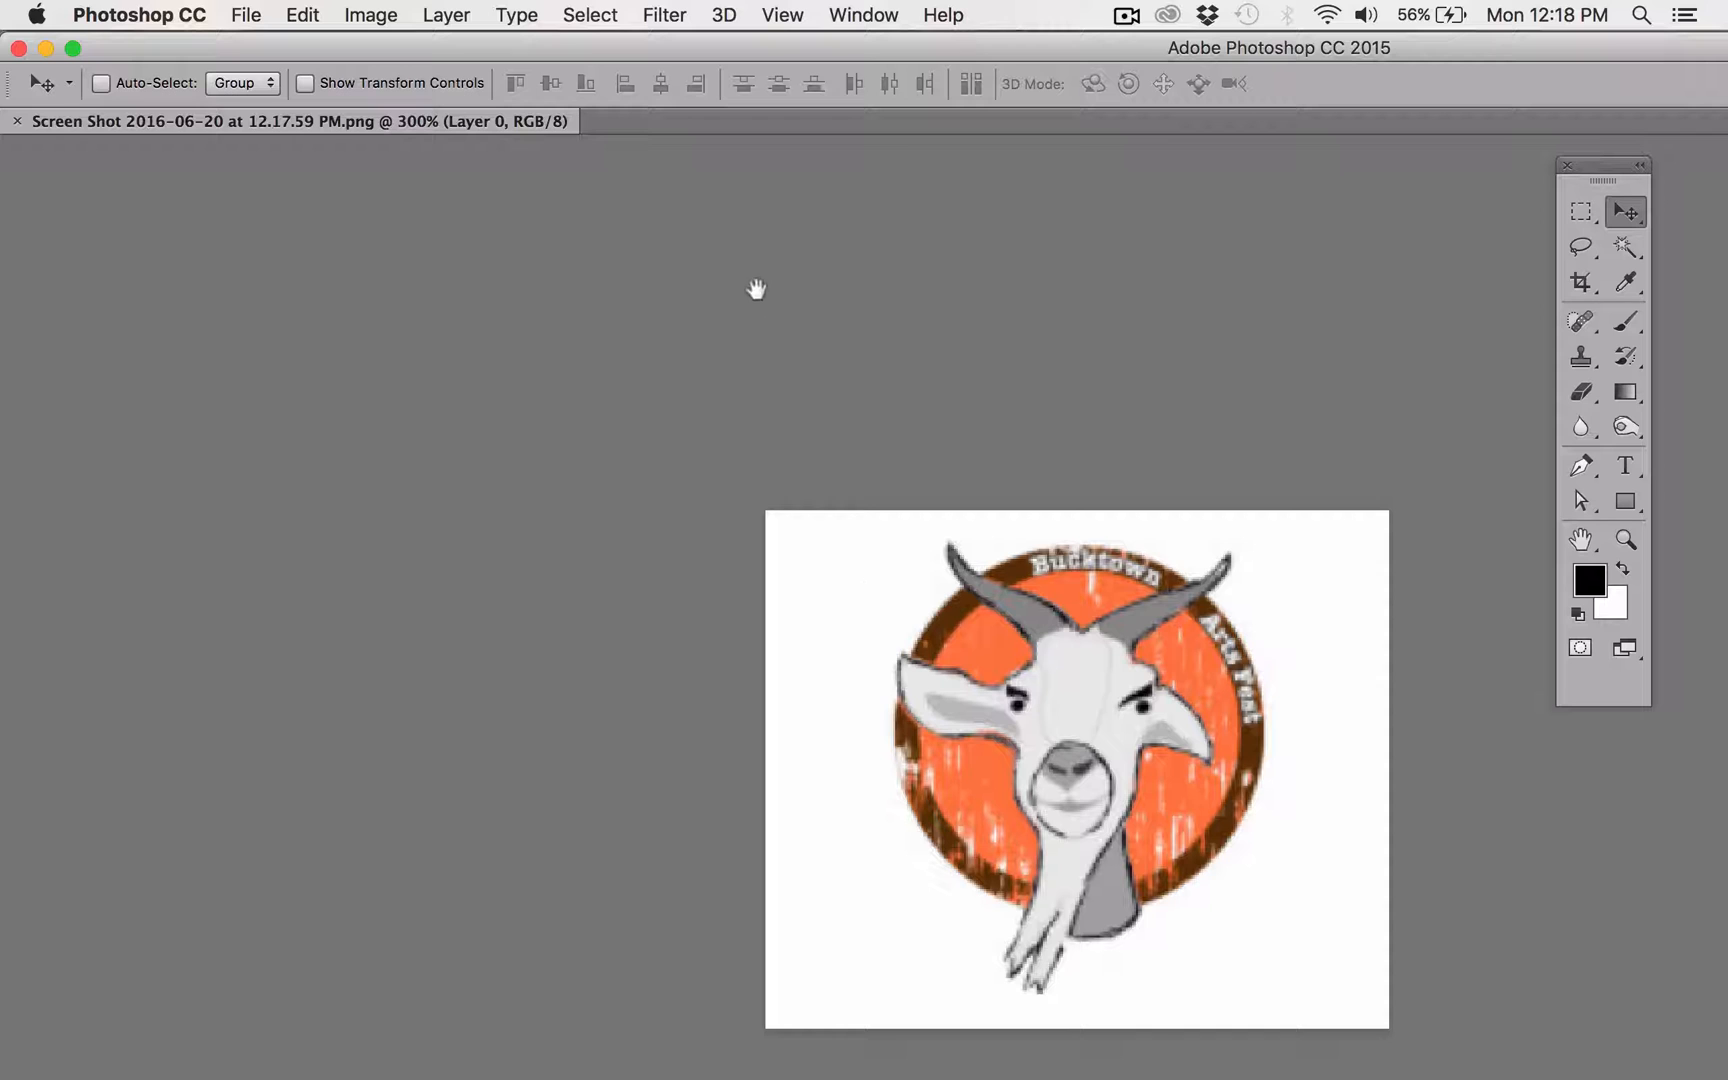
# - Move the Photoshop window so that its swatches, color and layers areas are on screen
pyautogui.moveTo(1292, 45); pyautogui.dragTo(40, 59)
pyautogui.moveTo(1303, 67); pyautogui.dragTo(6, 133)
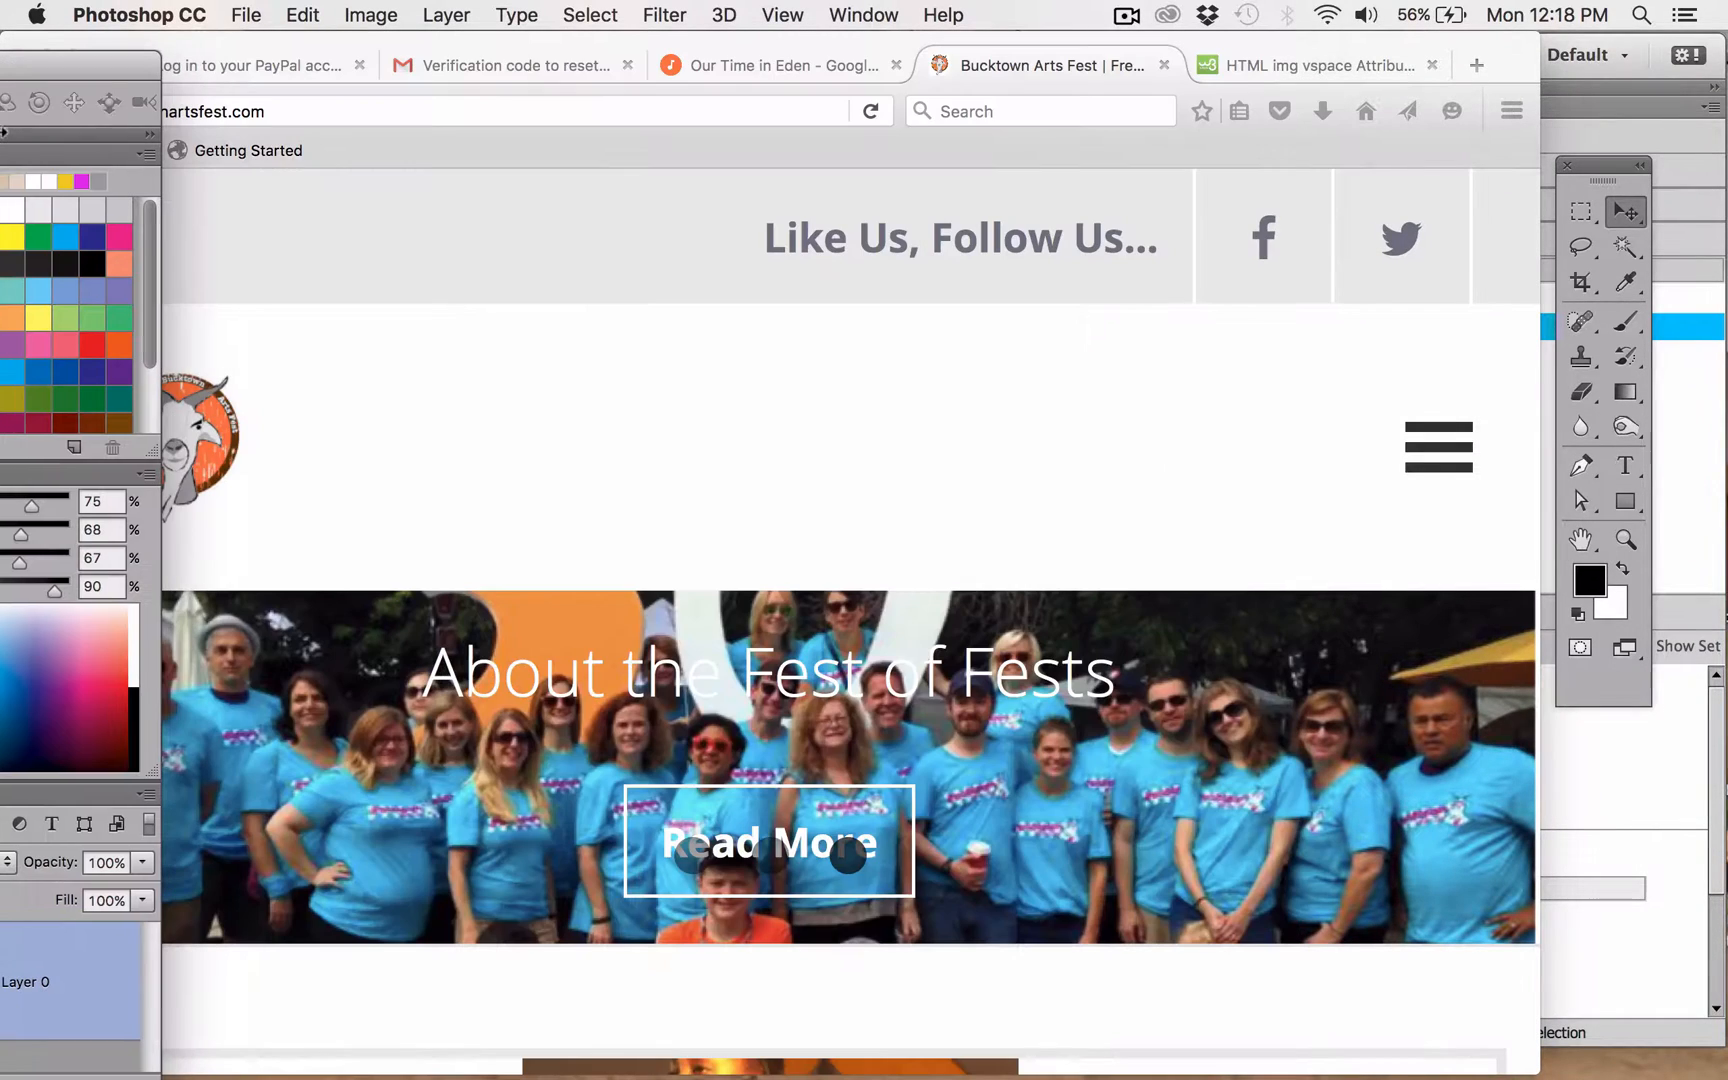
pyautogui.moveTo(40, 70); pyautogui.dragTo(1117, 51)
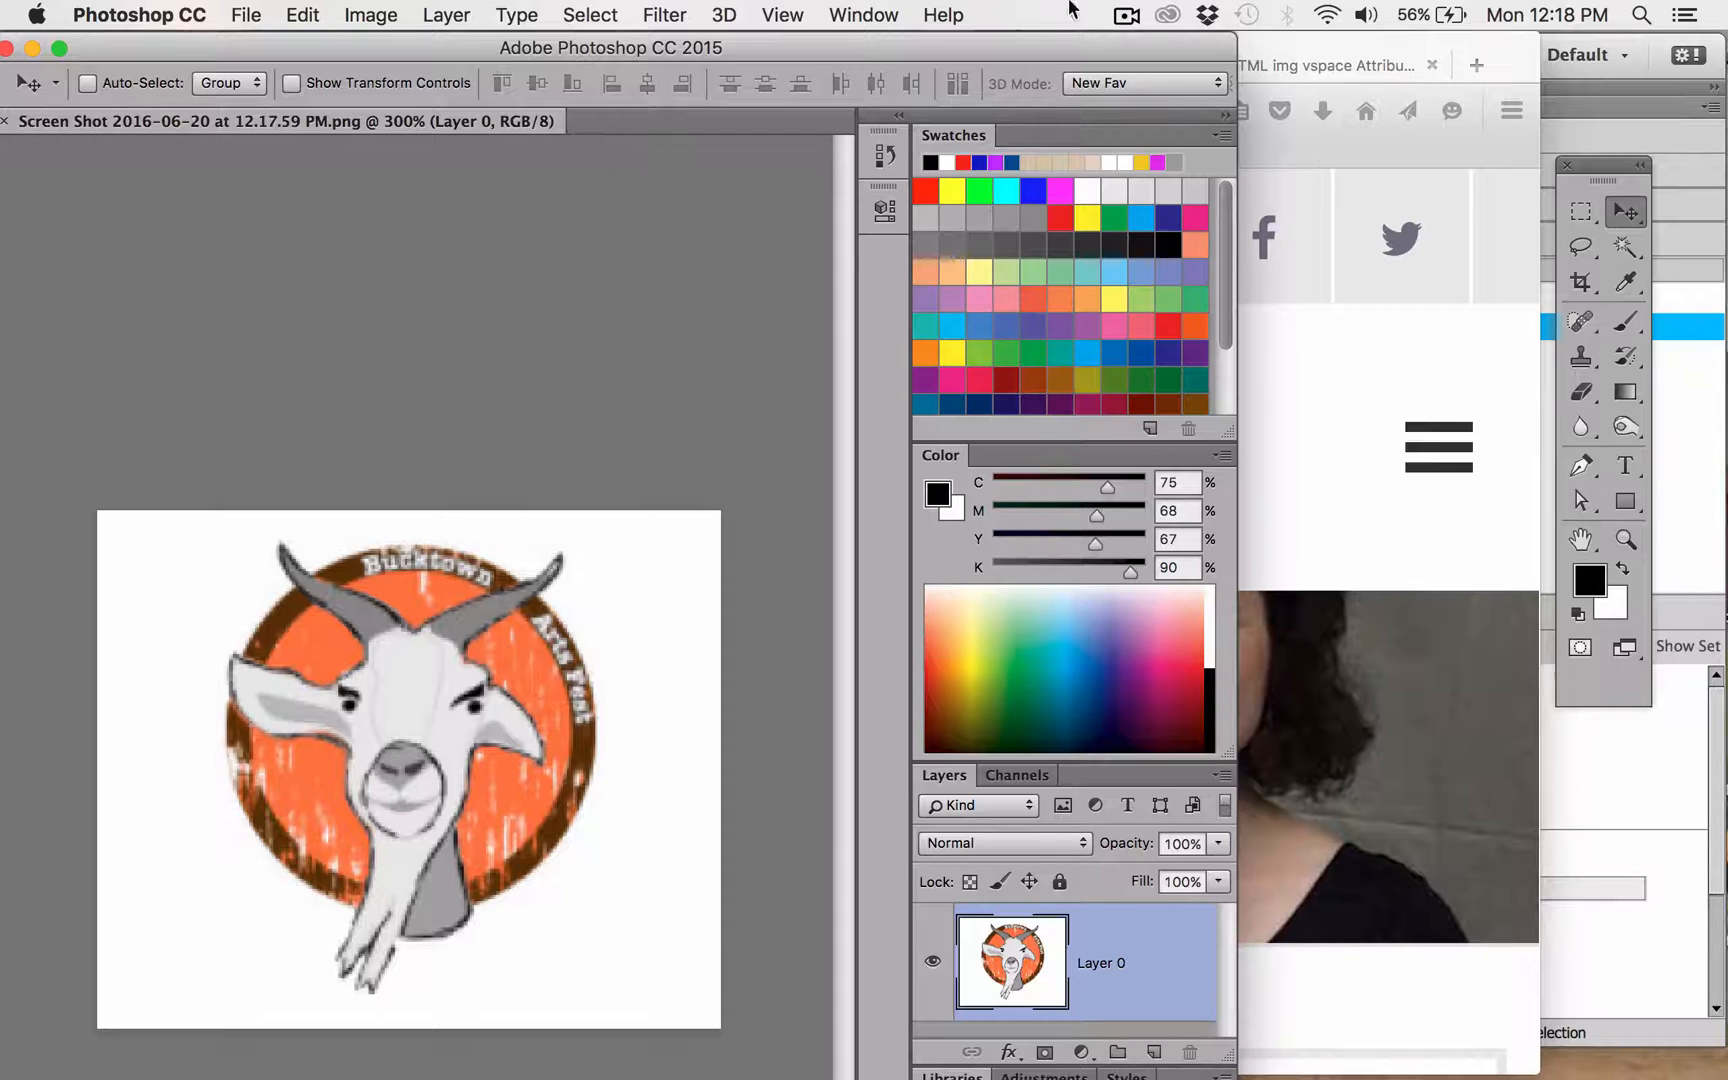
pyautogui.moveTo(1052, 47); pyautogui.dragTo(1036, 47)
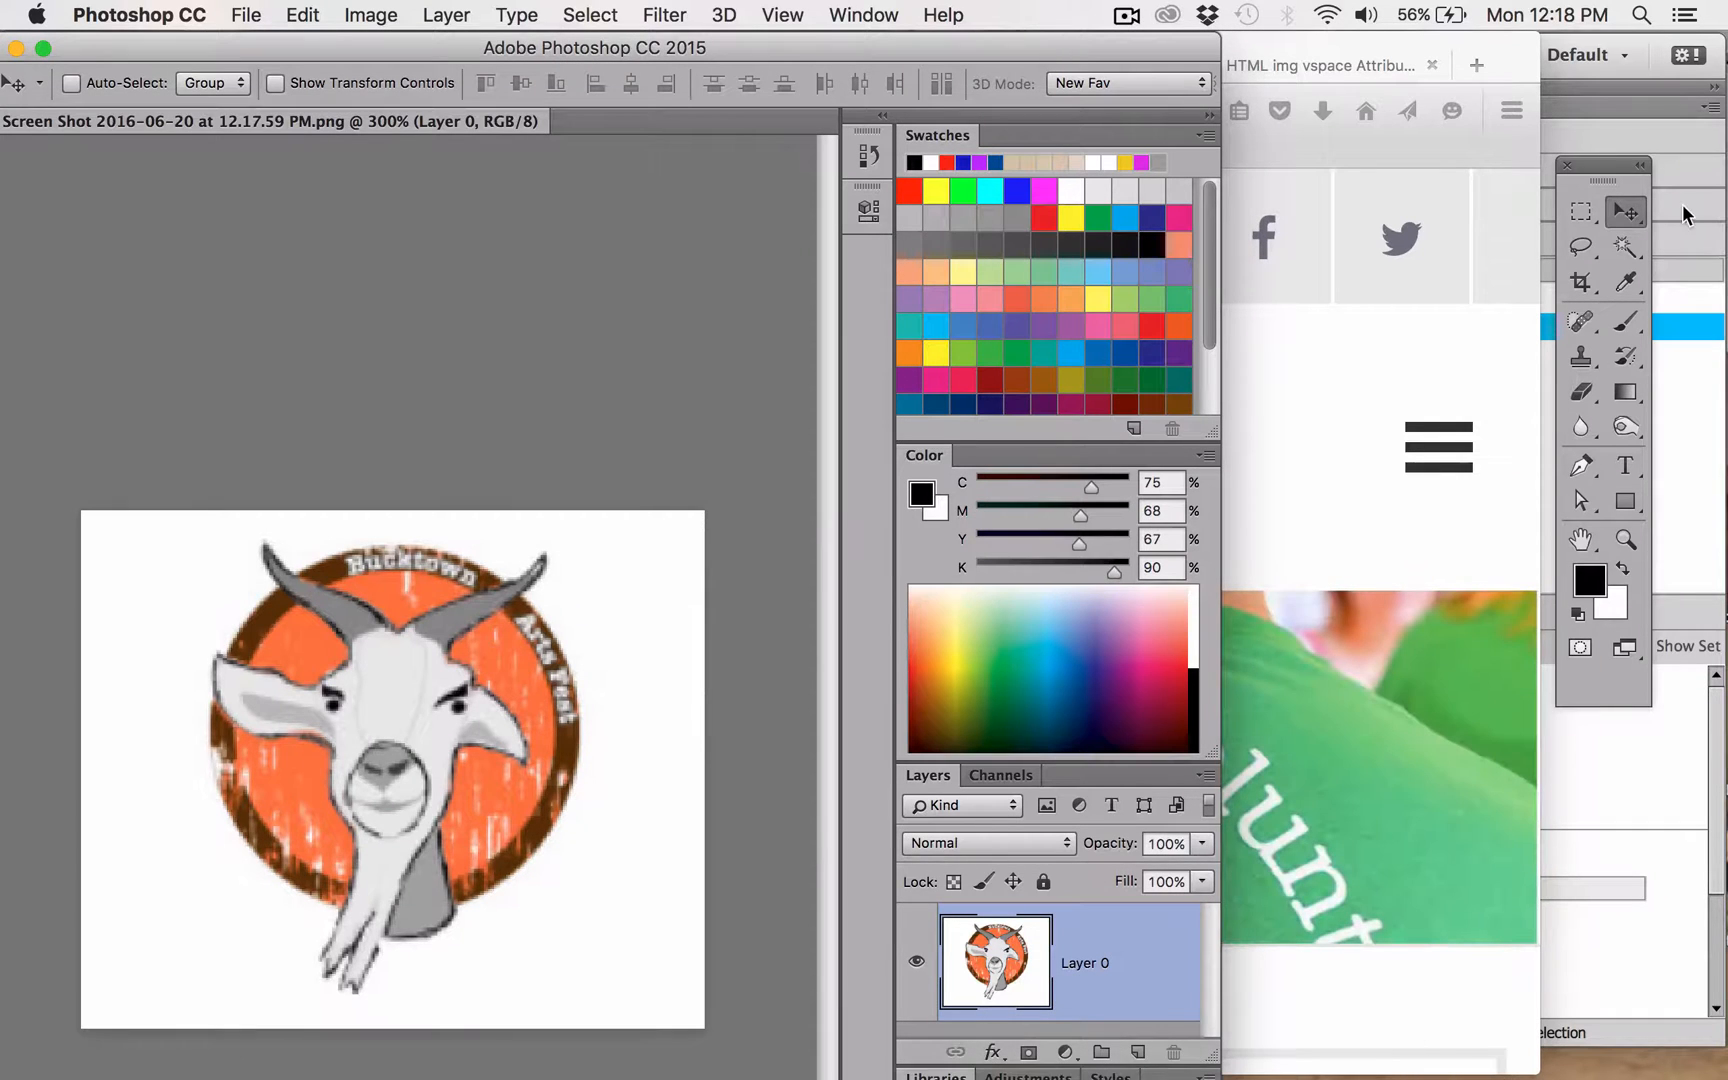
pyautogui.click(1130, 10)
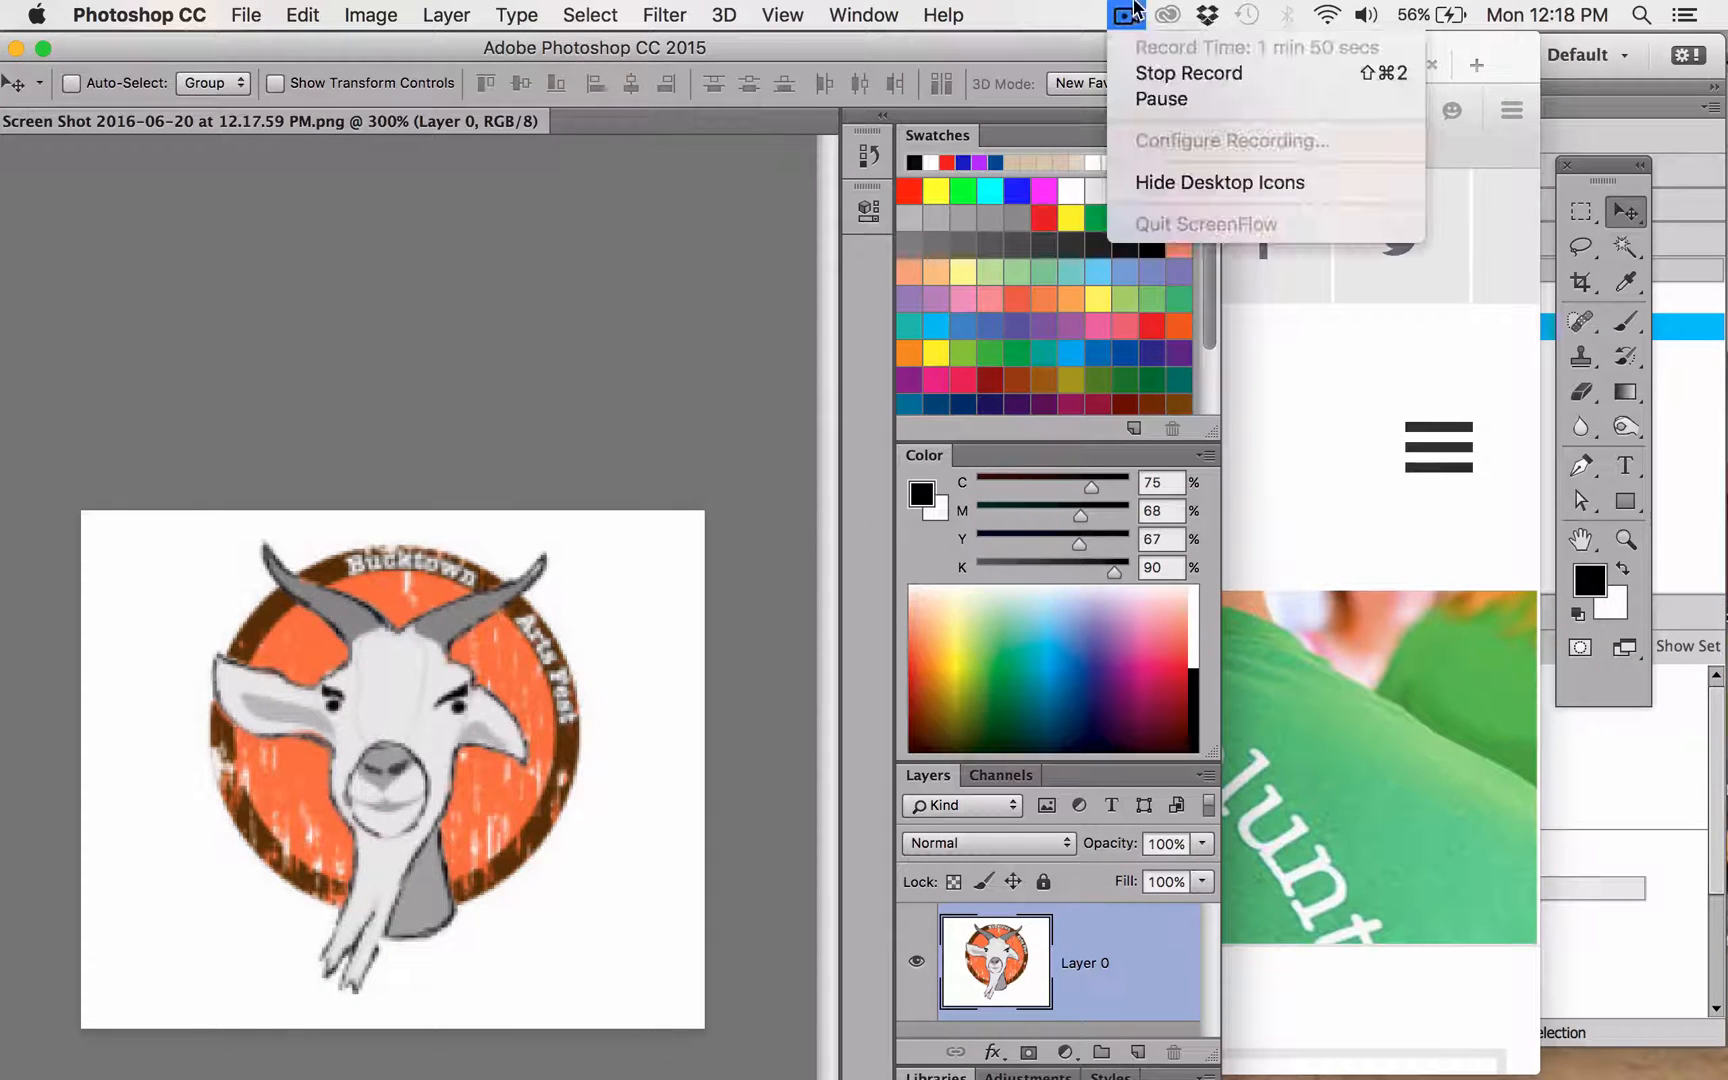
pyautogui.click(1143, 72)
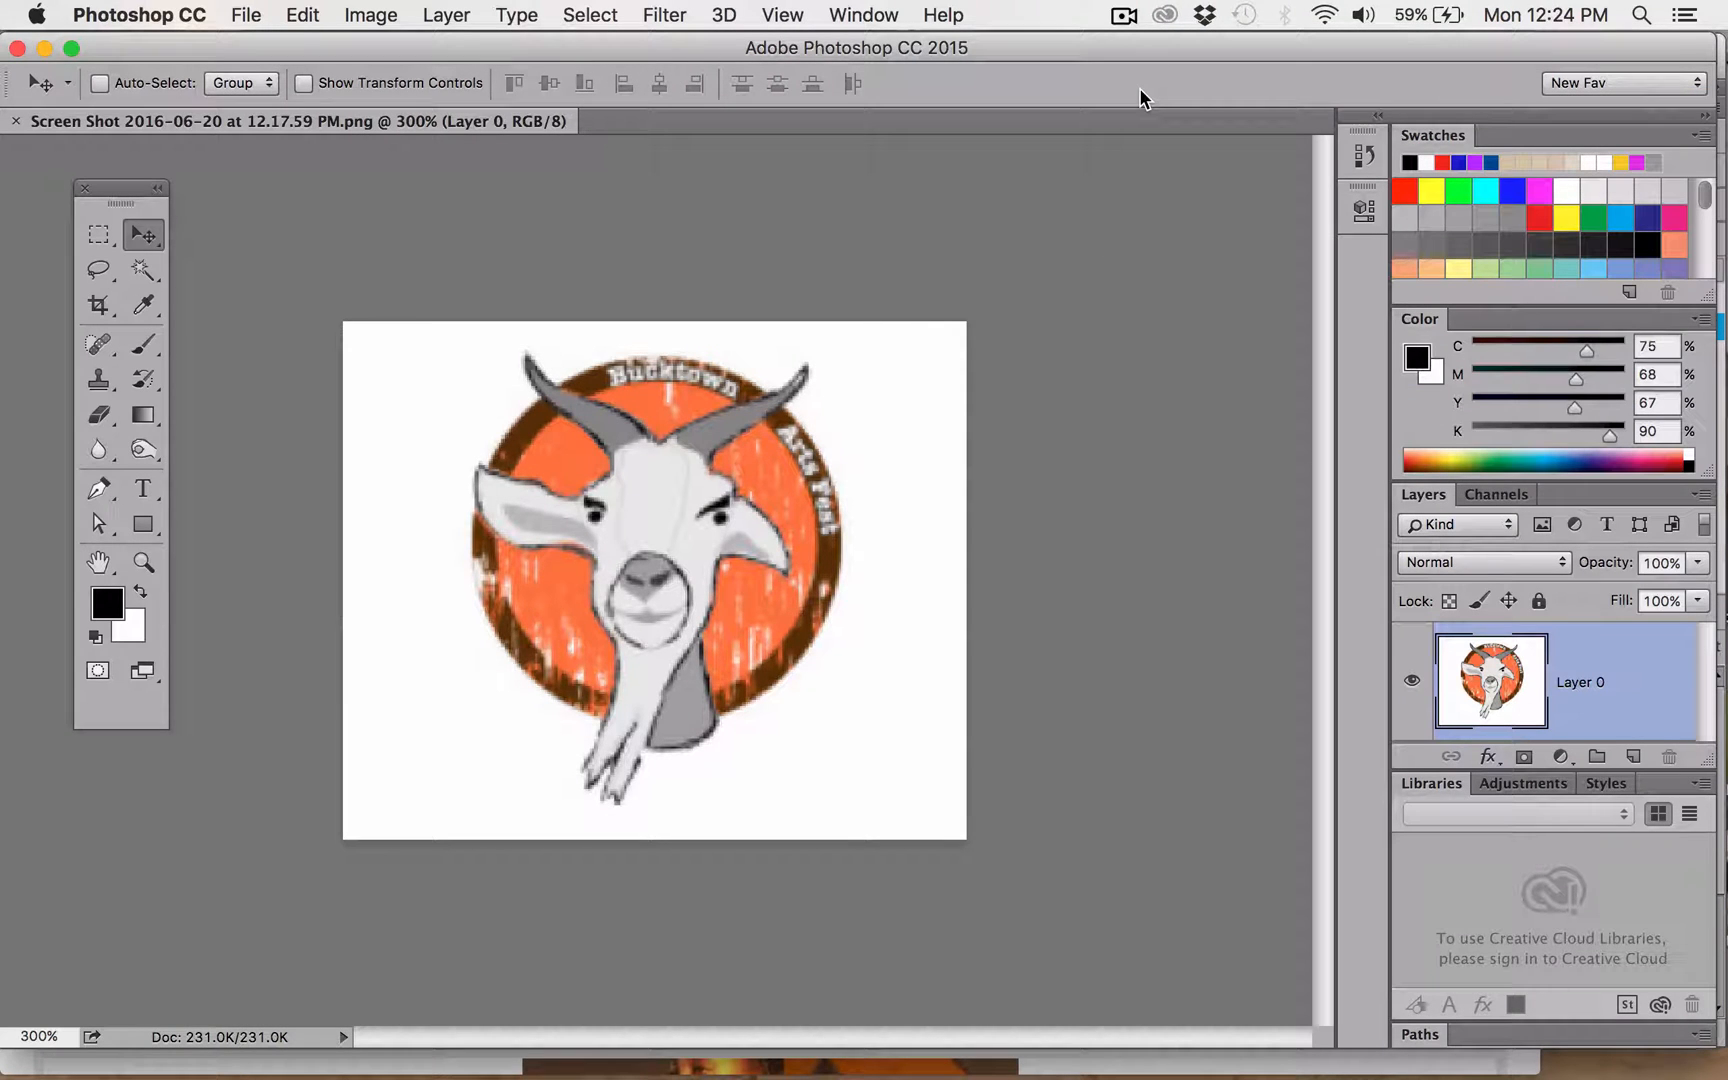
# - Crop the image closer to both sides of the goat logo and extend the canvas with empty space below it
pyautogui.click(98, 305)
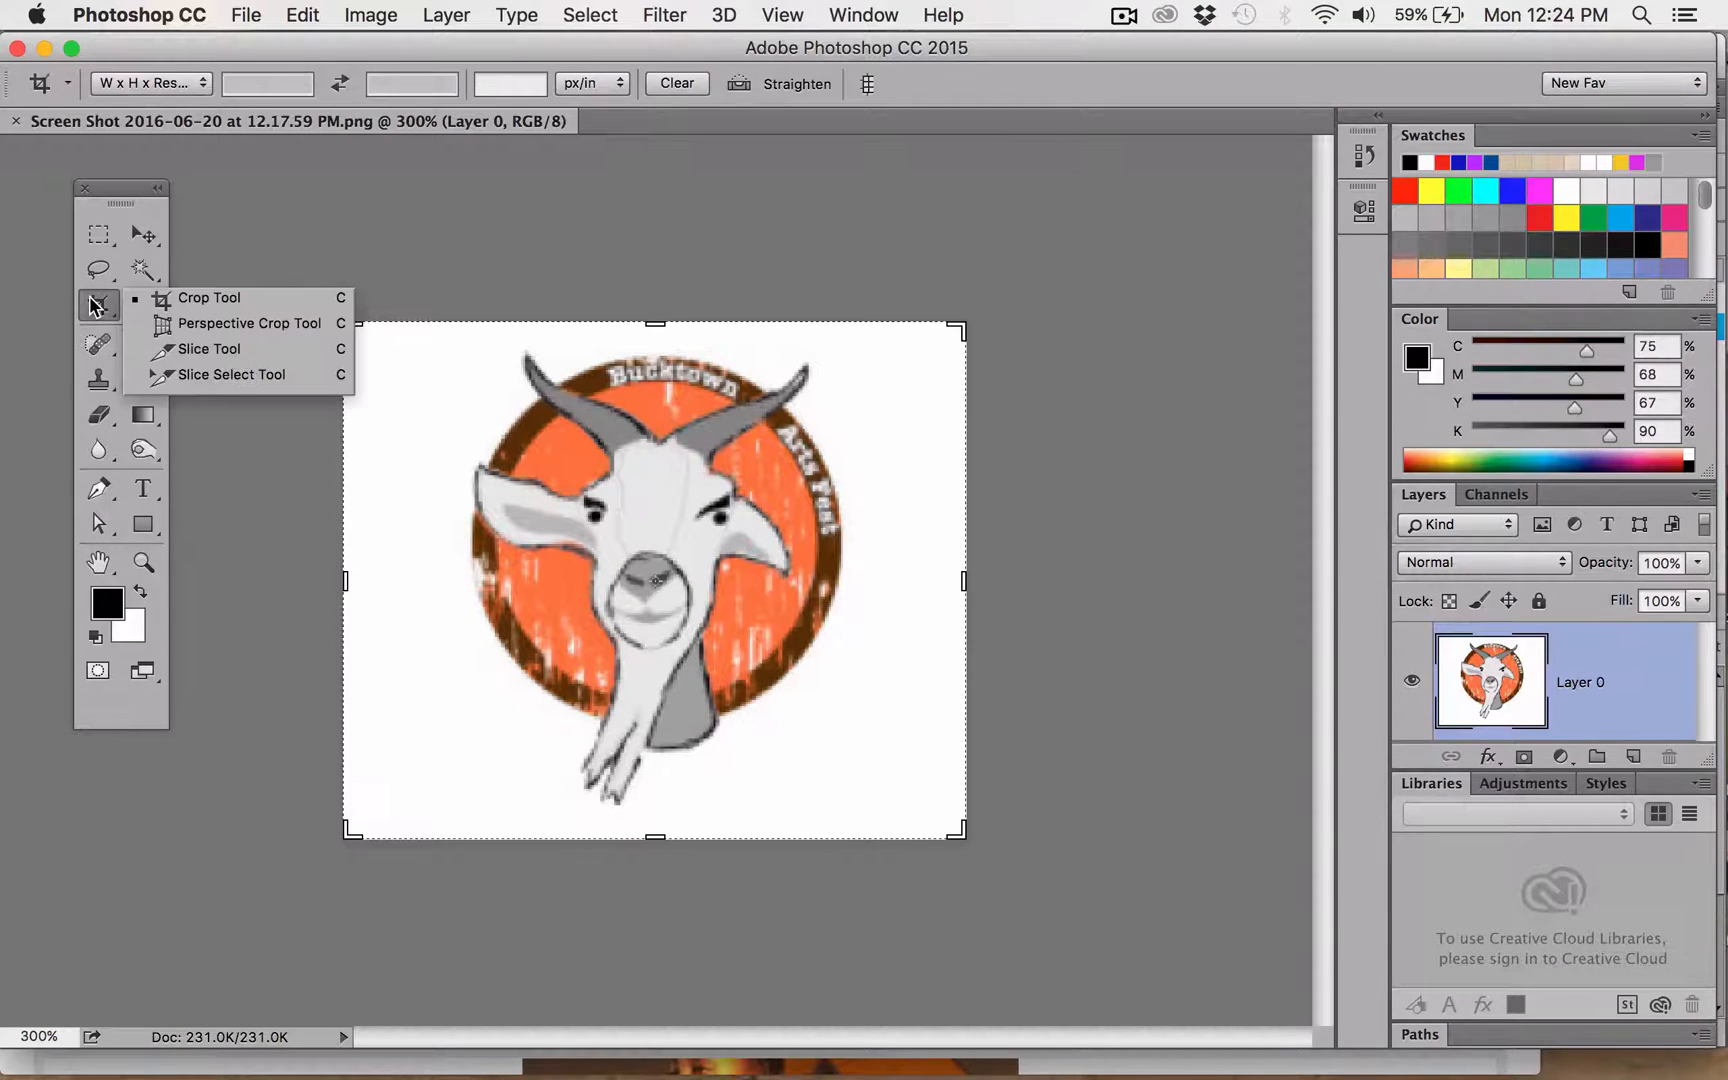
pyautogui.click(347, 577)
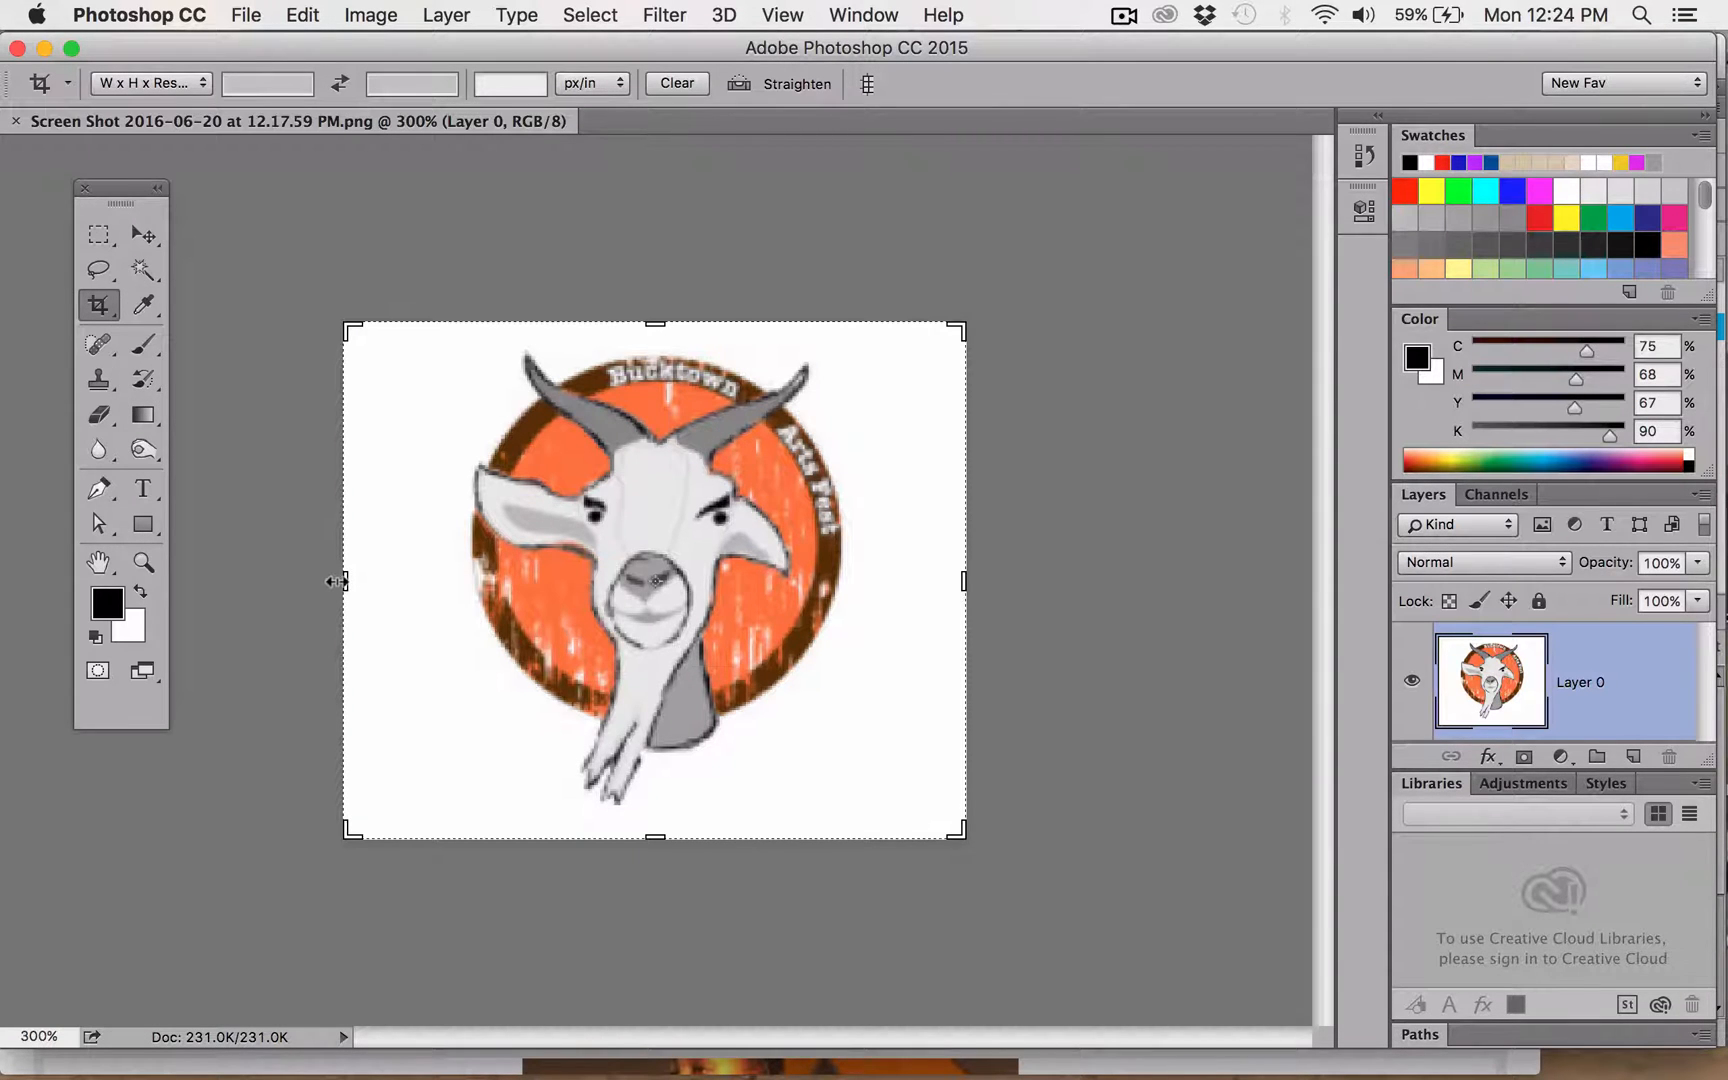
pyautogui.moveTo(338, 581); pyautogui.dragTo(388, 575)
pyautogui.moveTo(918, 582); pyautogui.dragTo(879, 580)
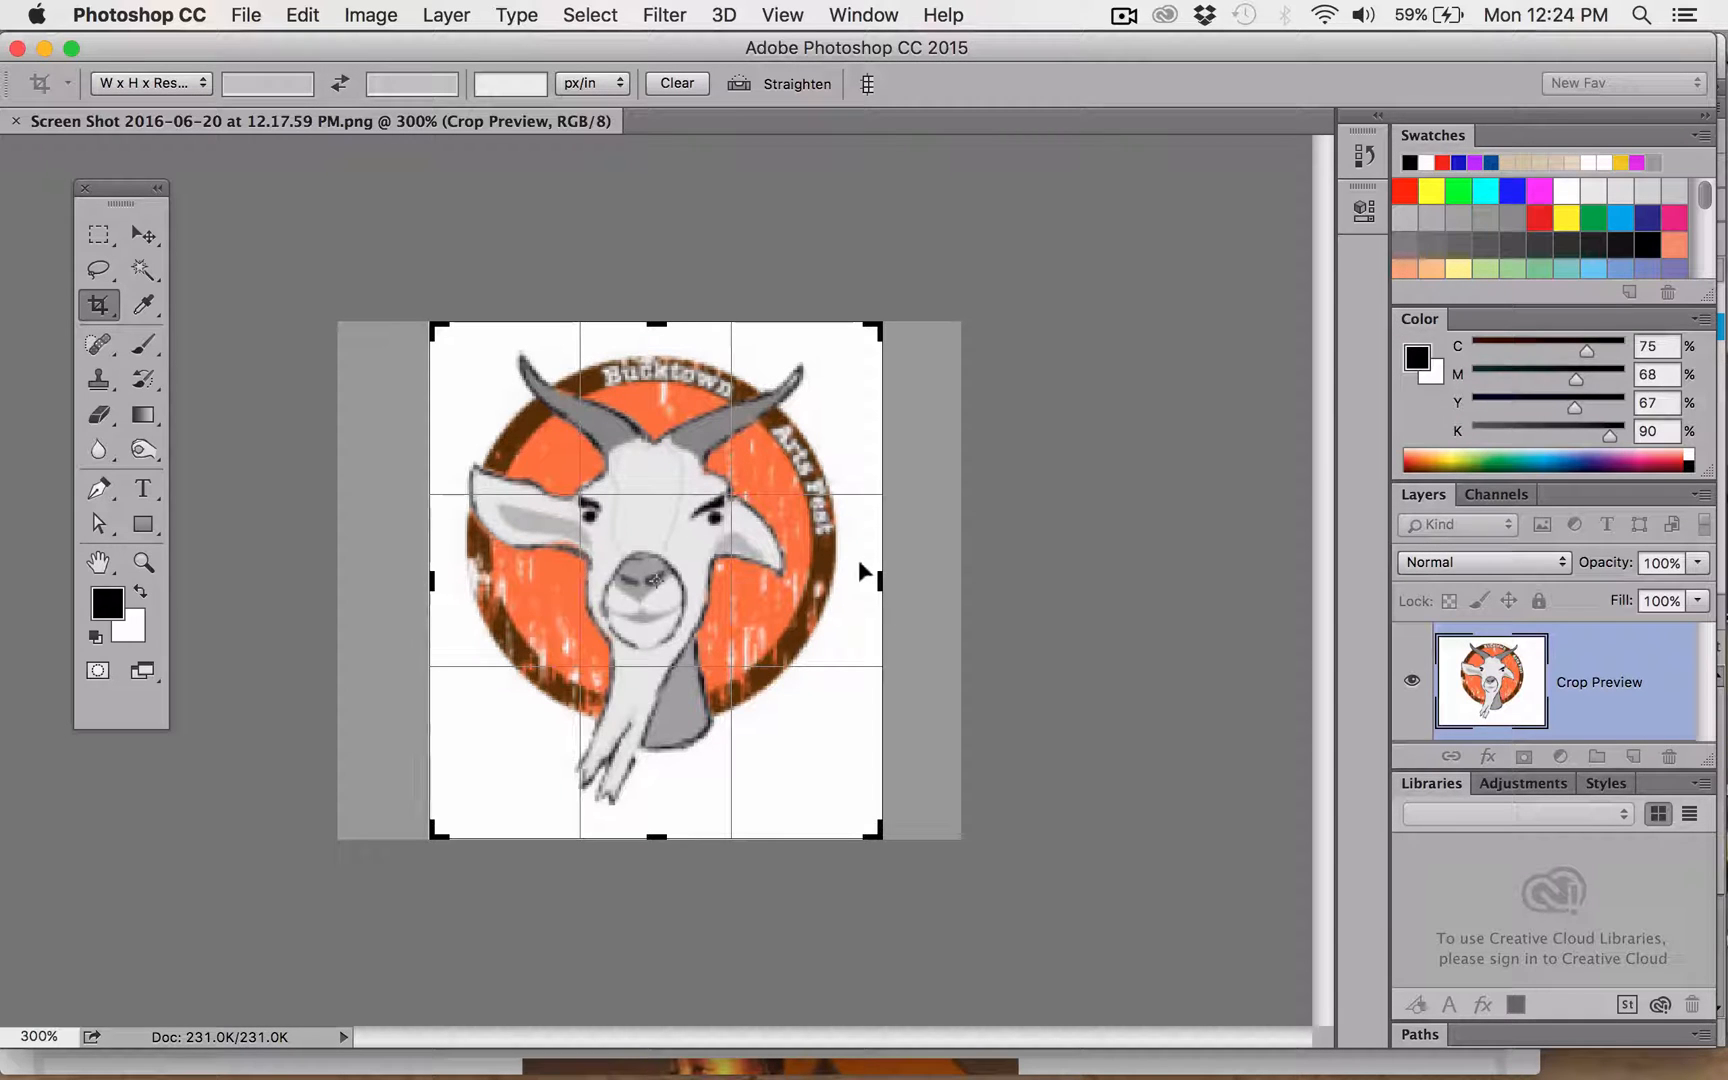
pyautogui.moveTo(875, 571); pyautogui.dragTo(873, 573)
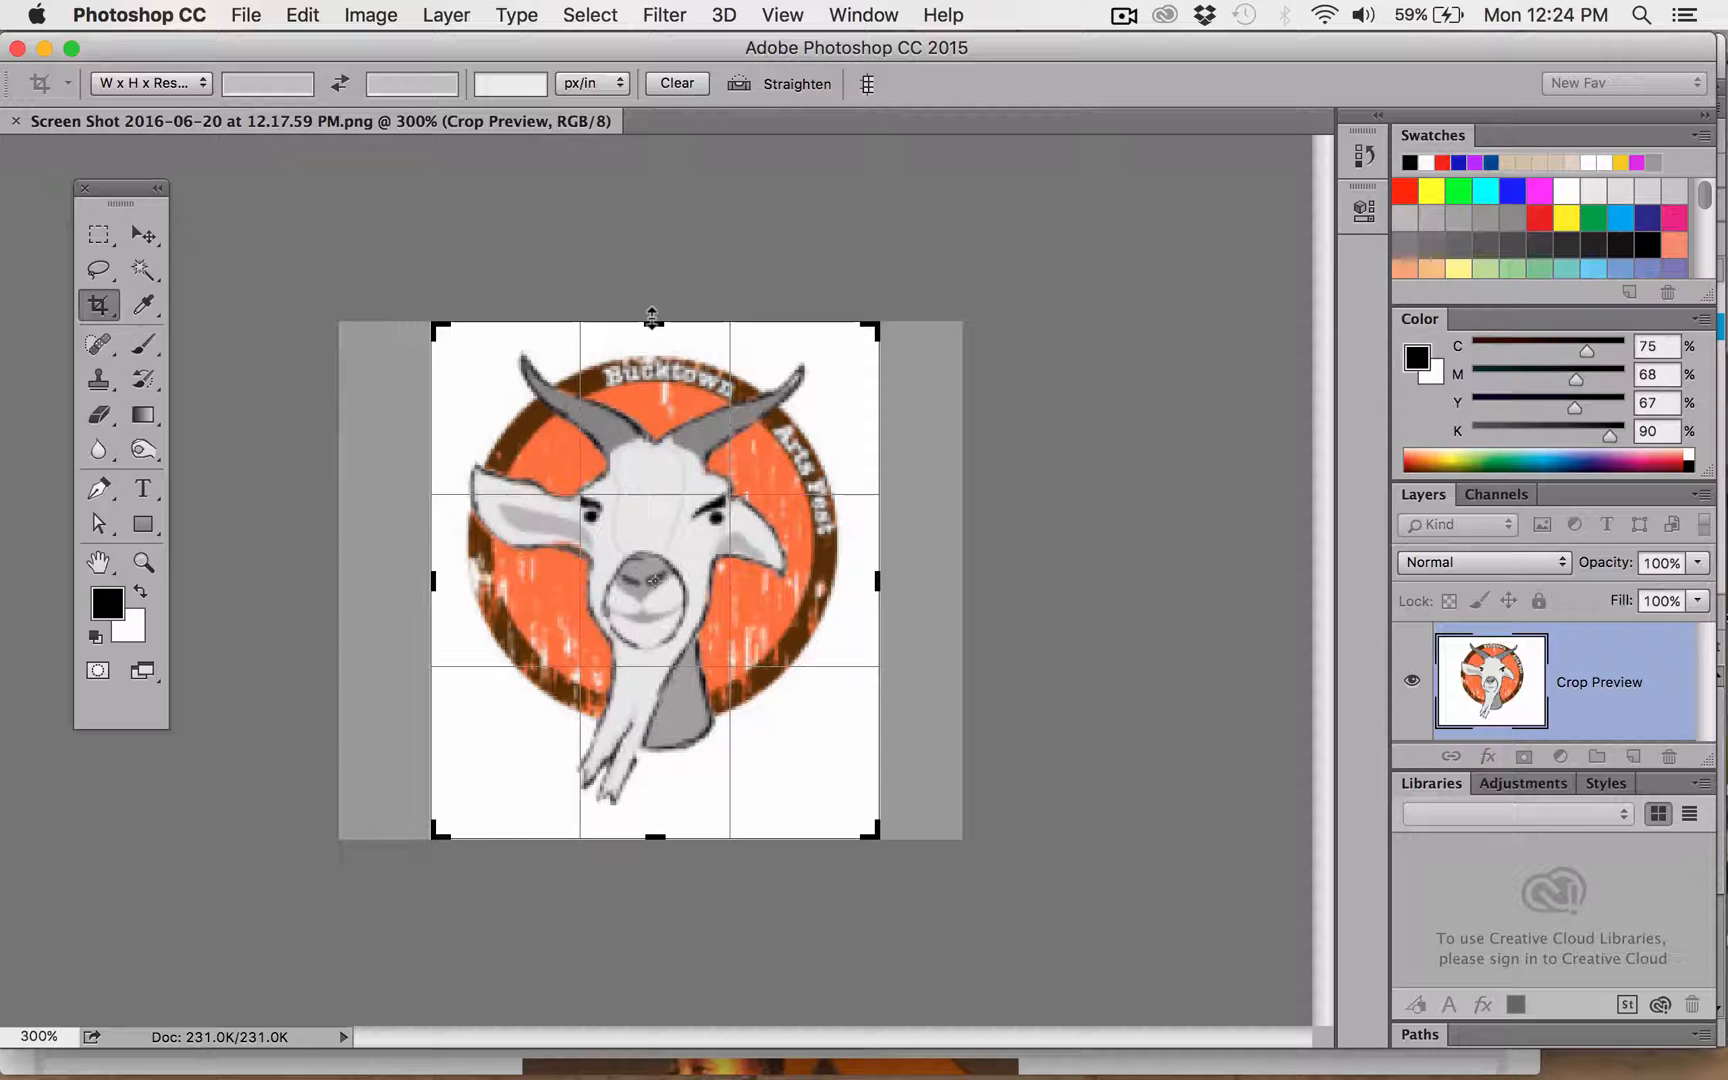
pyautogui.moveTo(652, 316); pyautogui.dragTo(652, 316)
pyautogui.moveTo(651, 836); pyautogui.dragTo(652, 910)
pyautogui.press('Return')
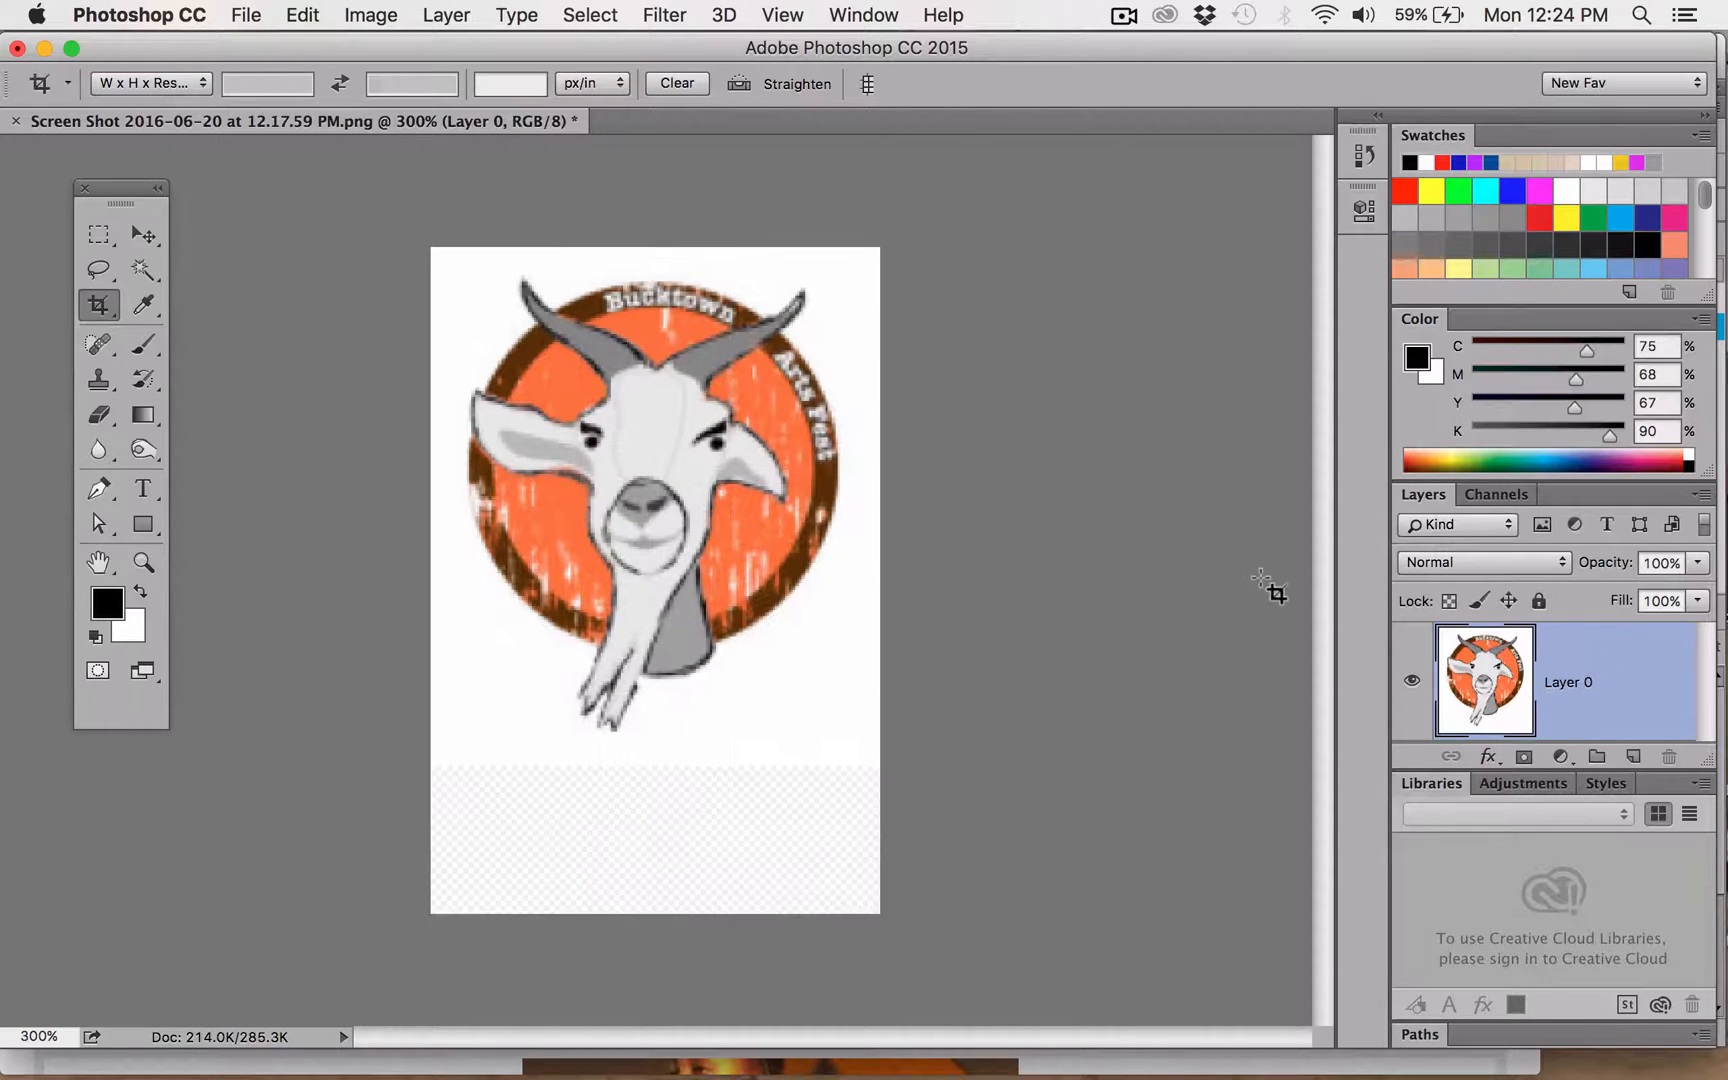
# - Save a PNG copy as buckartsfest in the website folder, with smallest/slow compression and no interlacing
pyautogui.click(247, 15)
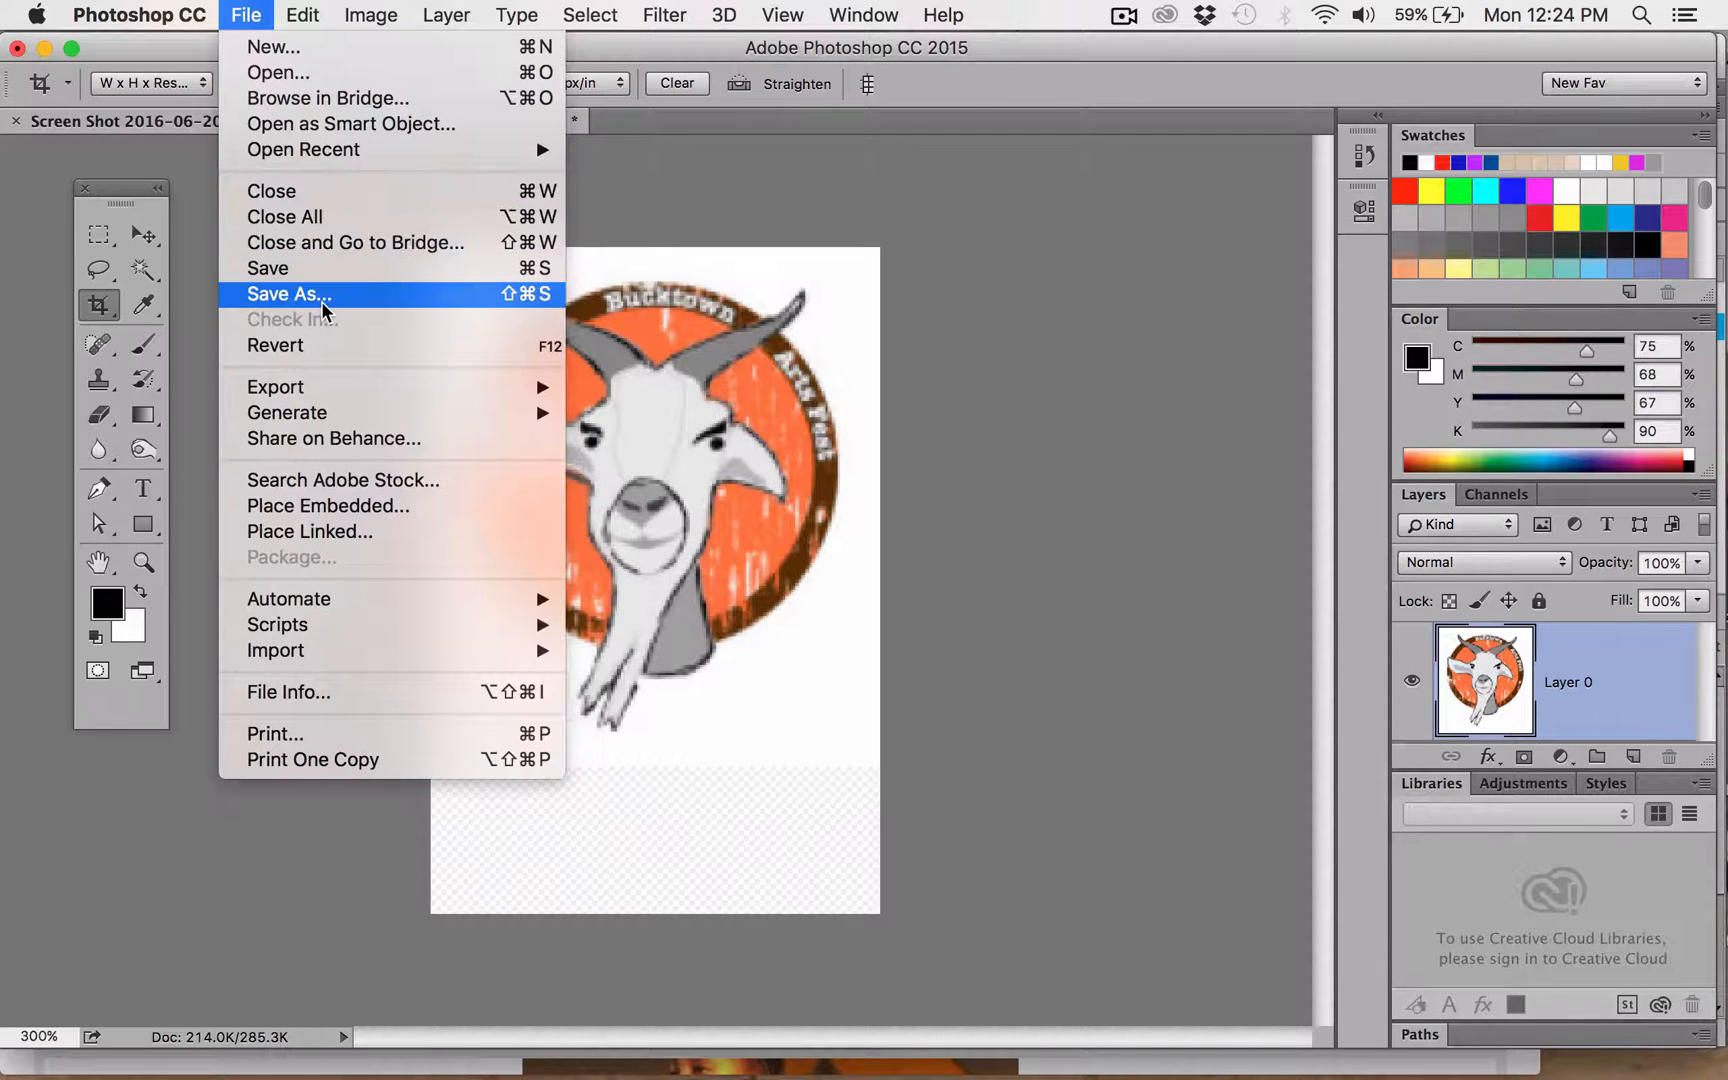
pyautogui.click(322, 302)
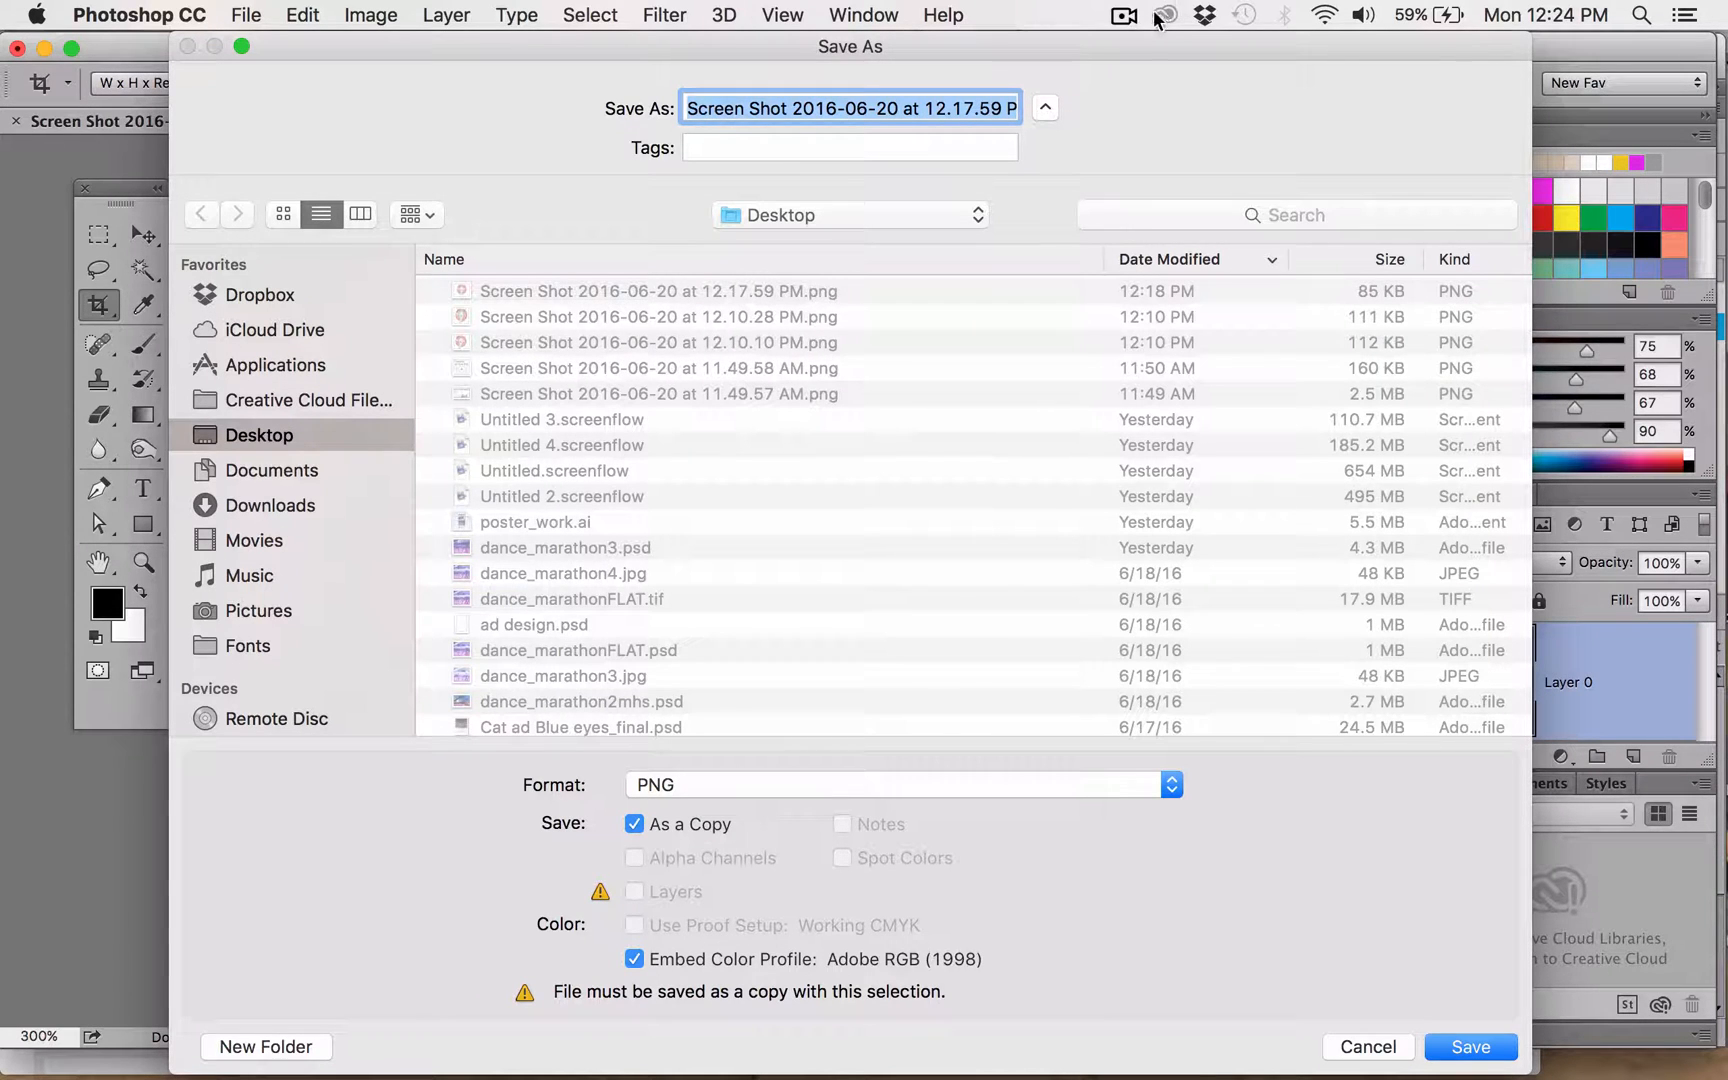
pyautogui.click(1124, 16)
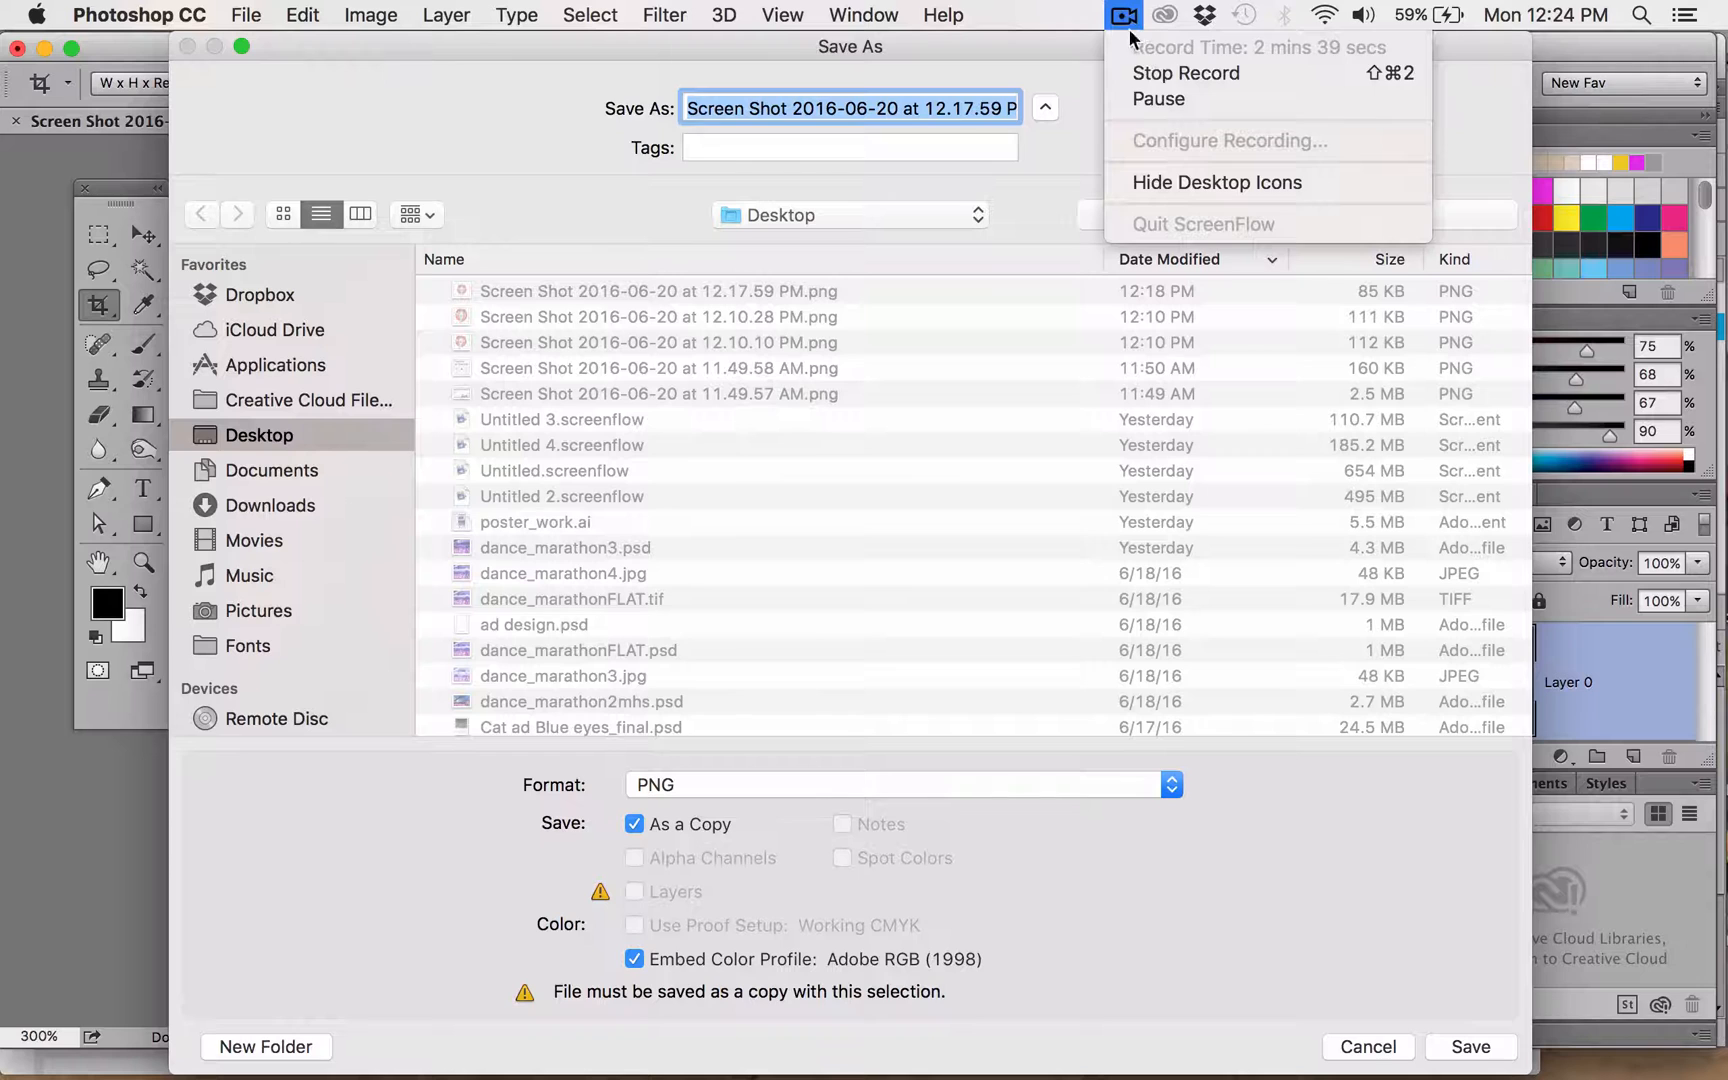
pyautogui.click(1158, 99)
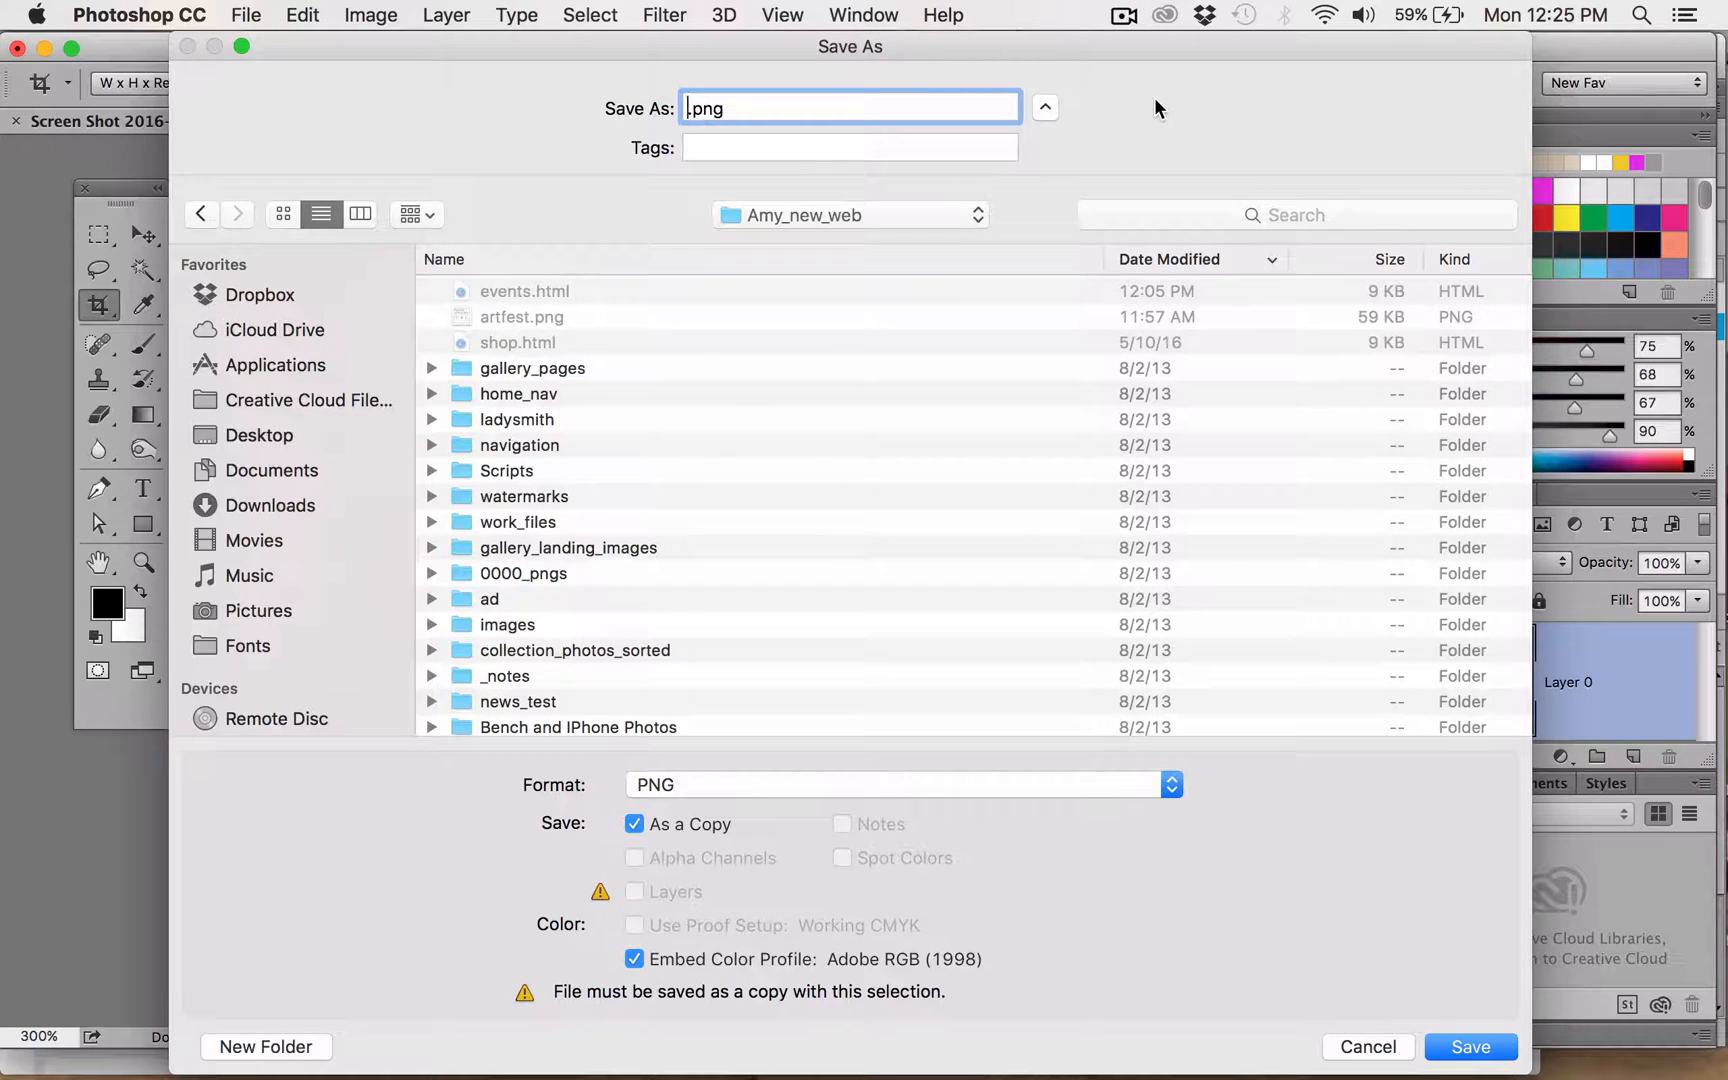
pyautogui.write('buckartsfest')
pyautogui.click(1467, 1045)
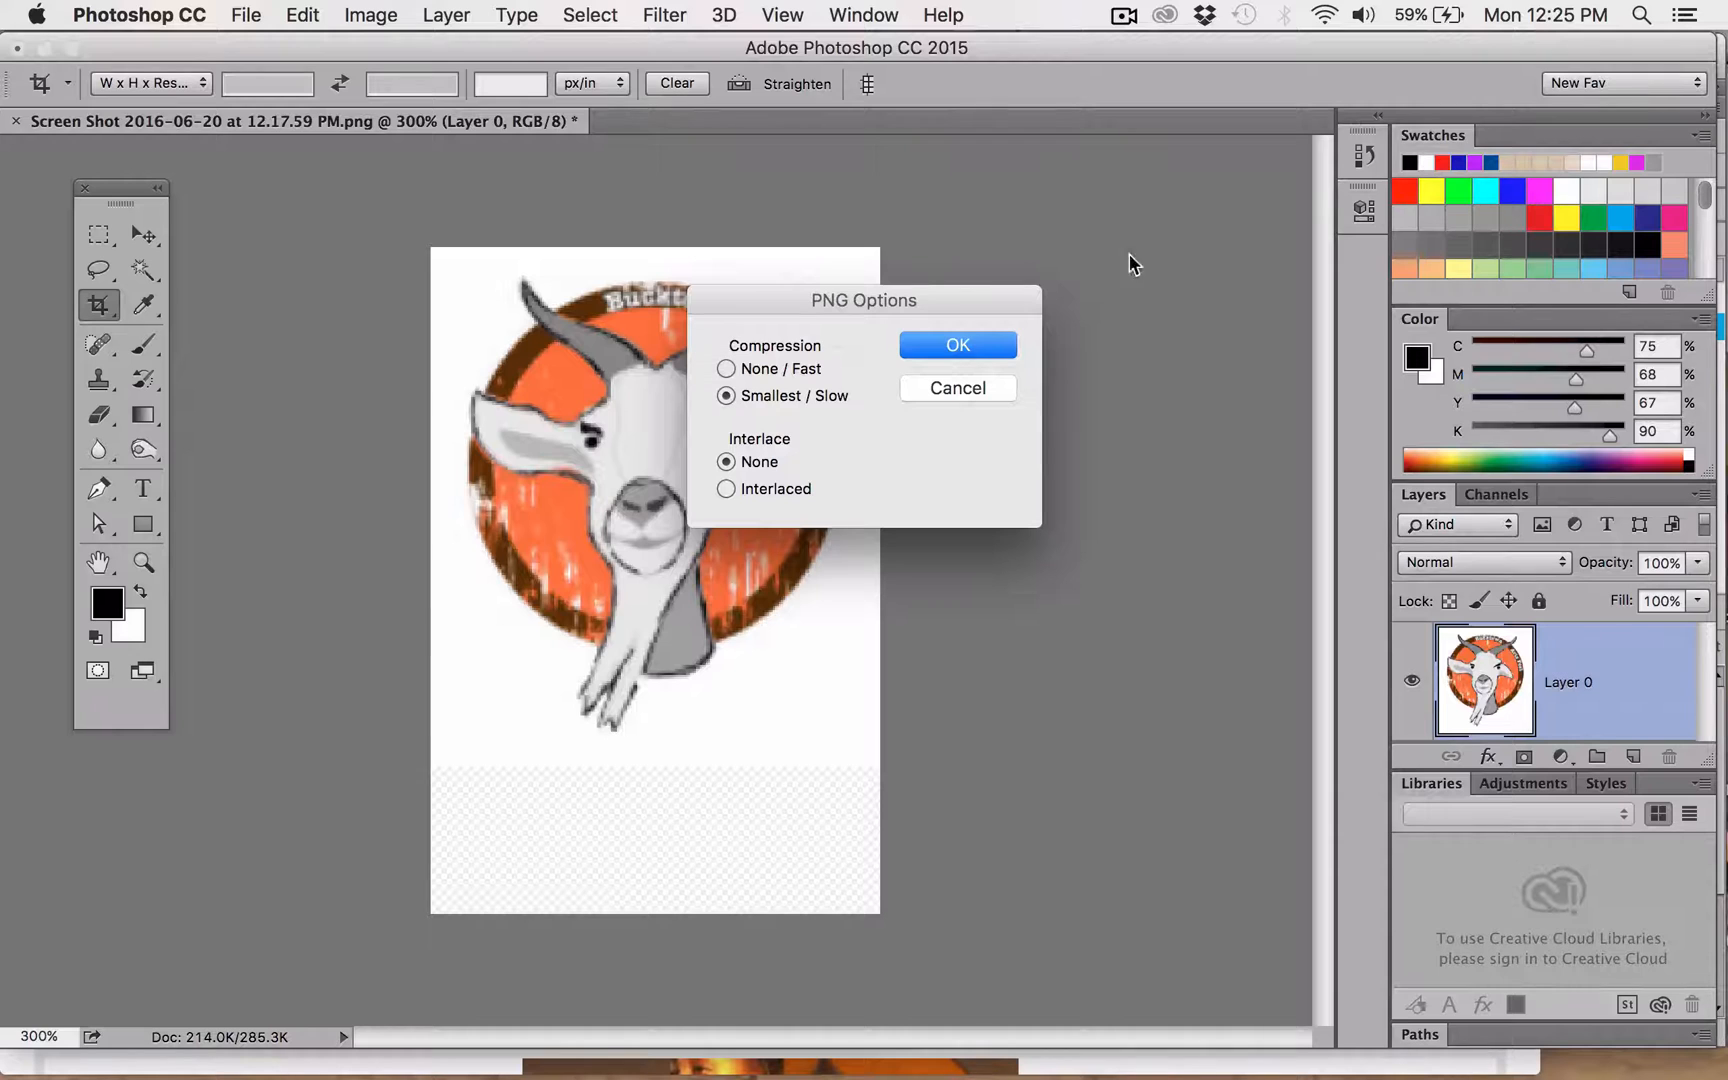
pyautogui.click(979, 345)
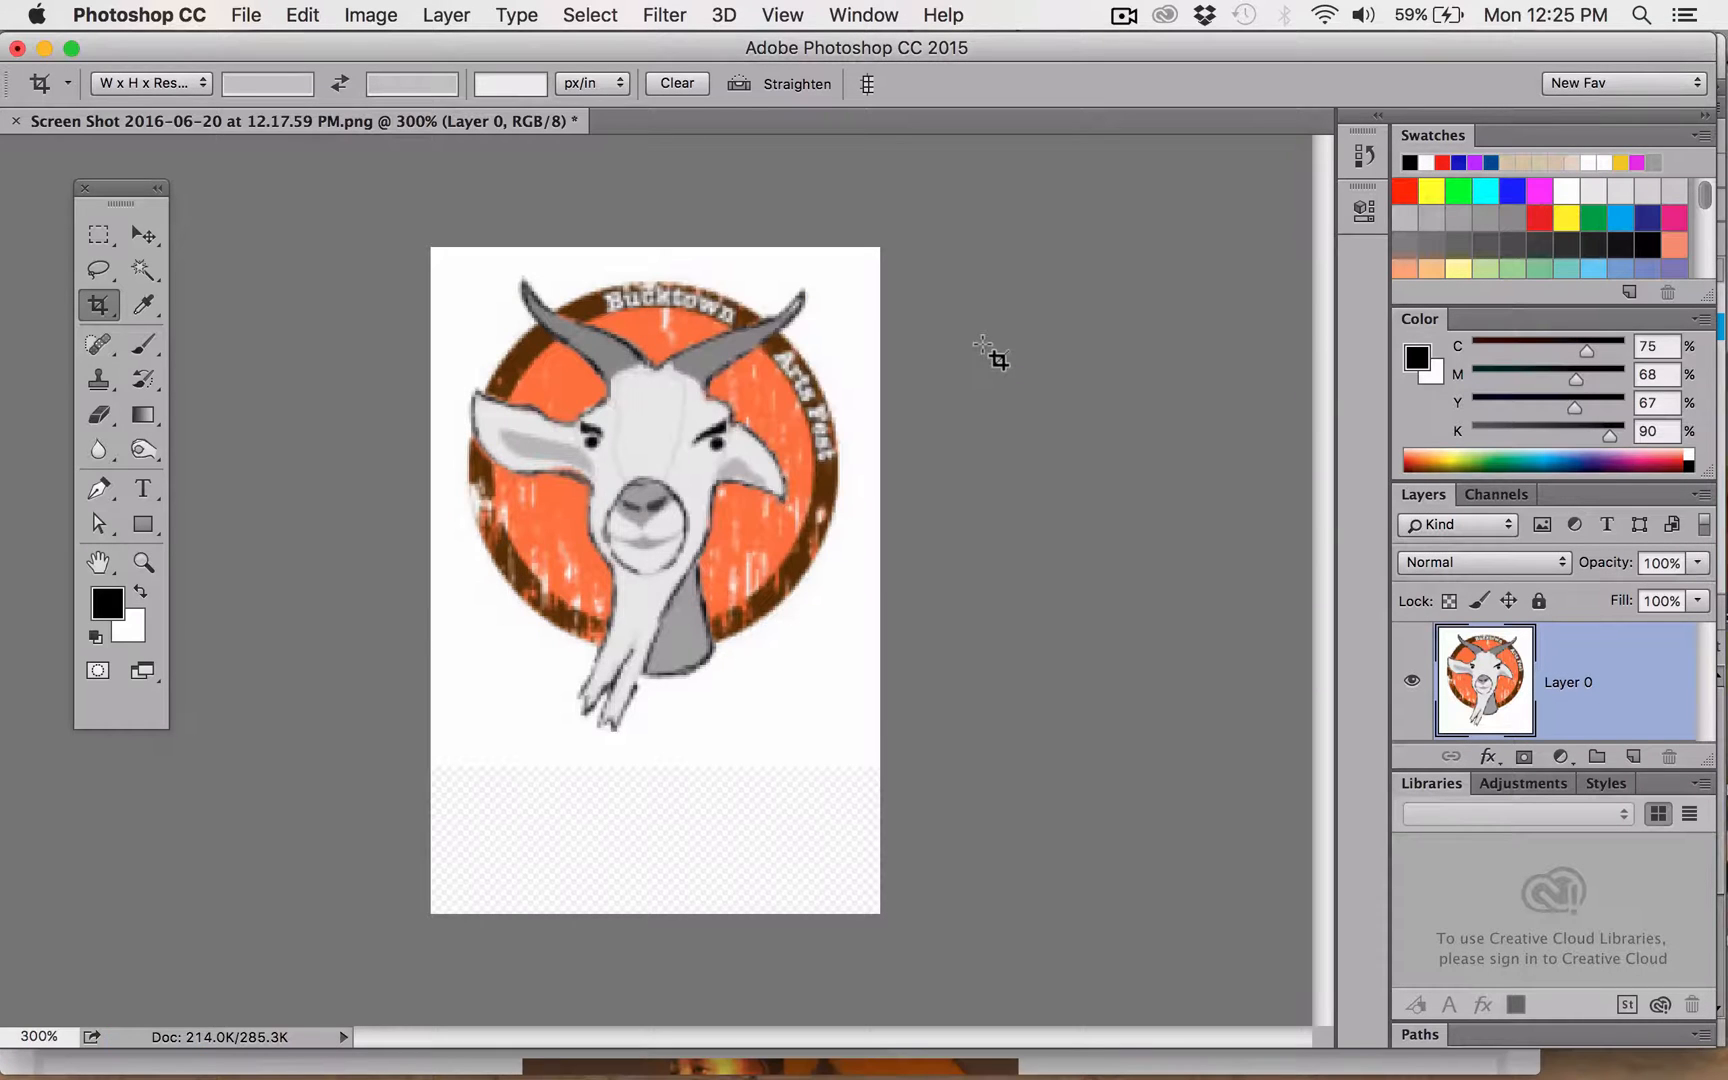
# - Switch to Firefox and copy "bucktownartsfest" from the site's web address, without the .com ending
pyautogui.press('super+Tab')
pyautogui.press('super+Tab')
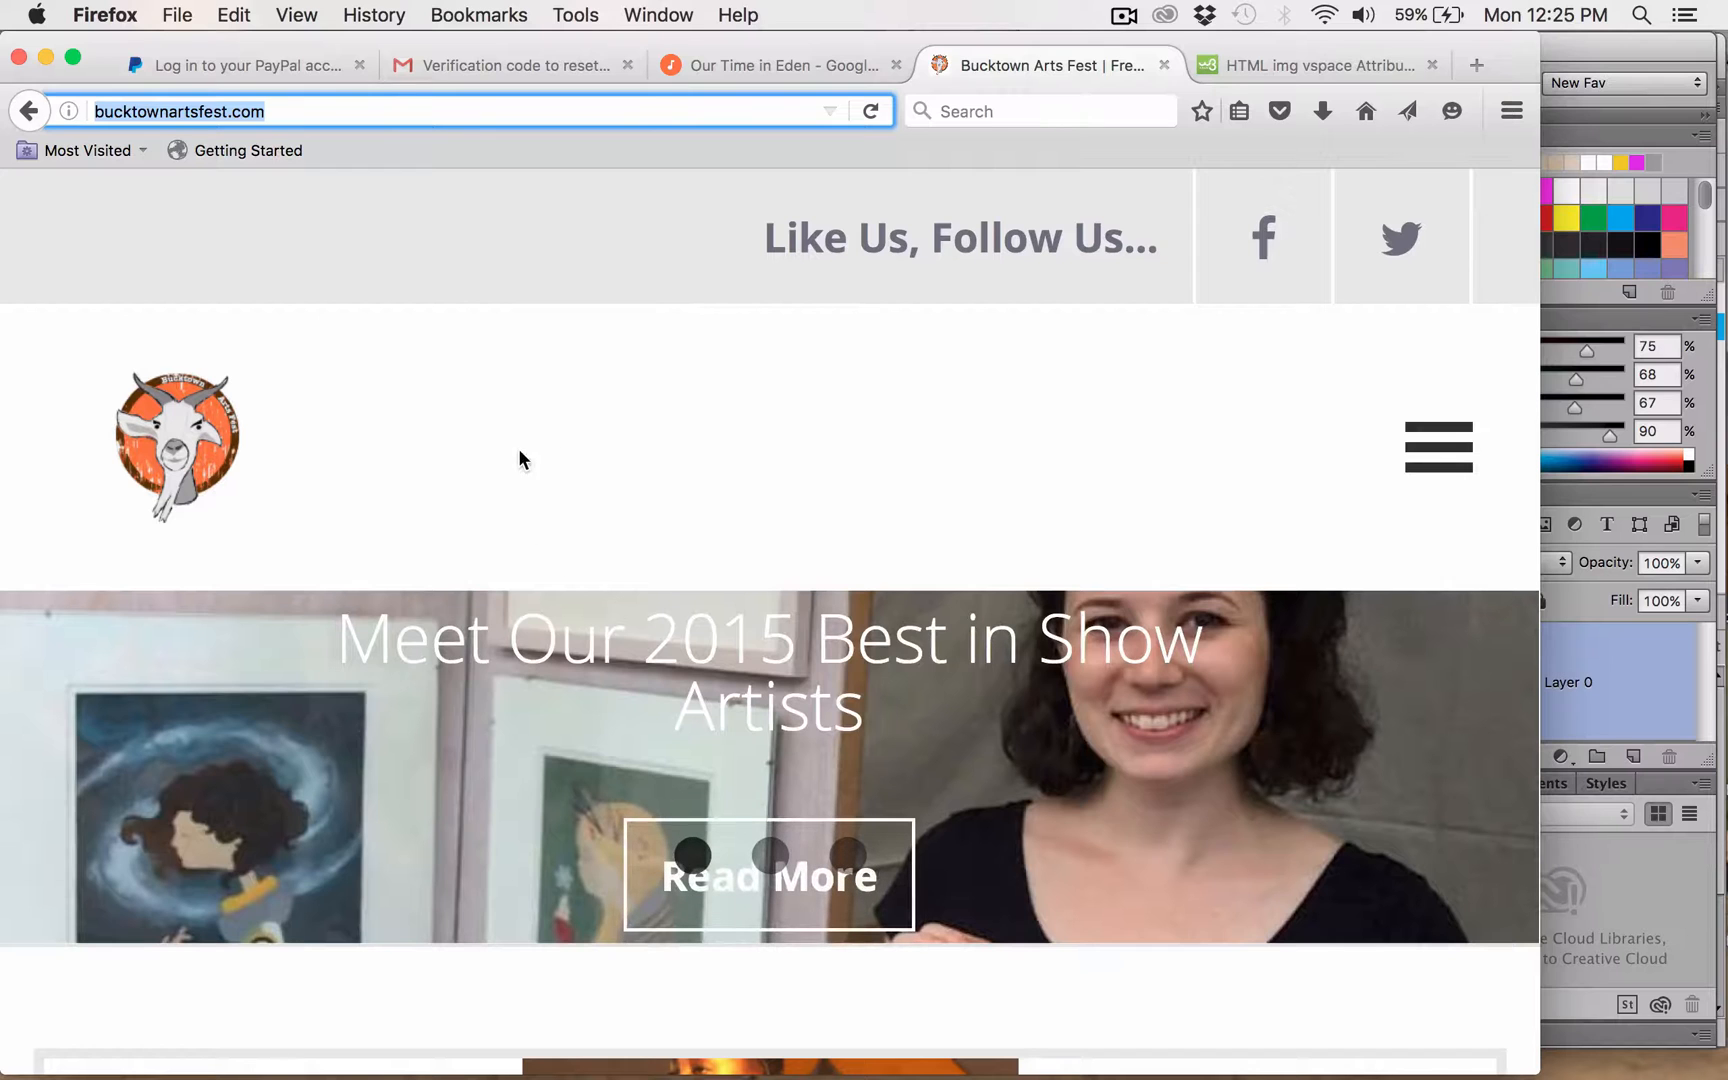
pyautogui.scroll(-1, 519, 459)
pyautogui.click(226, 111)
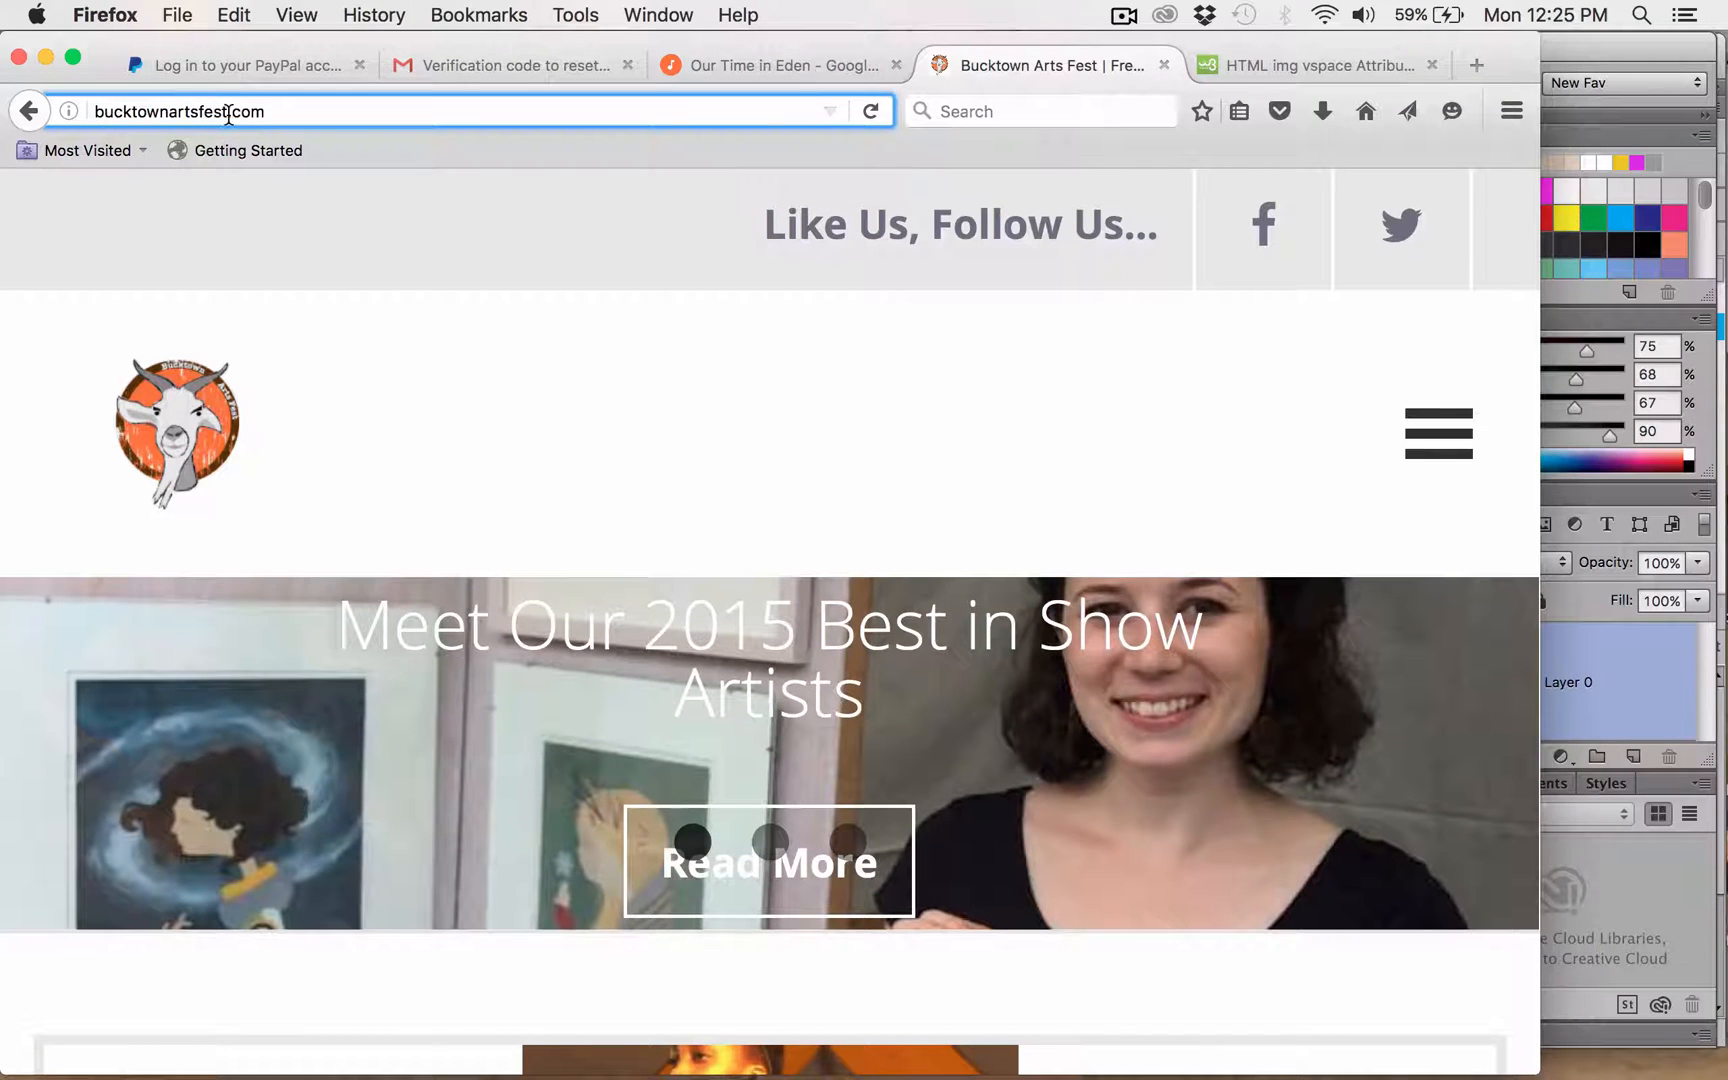
pyautogui.moveTo(227, 111); pyautogui.dragTo(99, 86)
pyautogui.press('super+c')
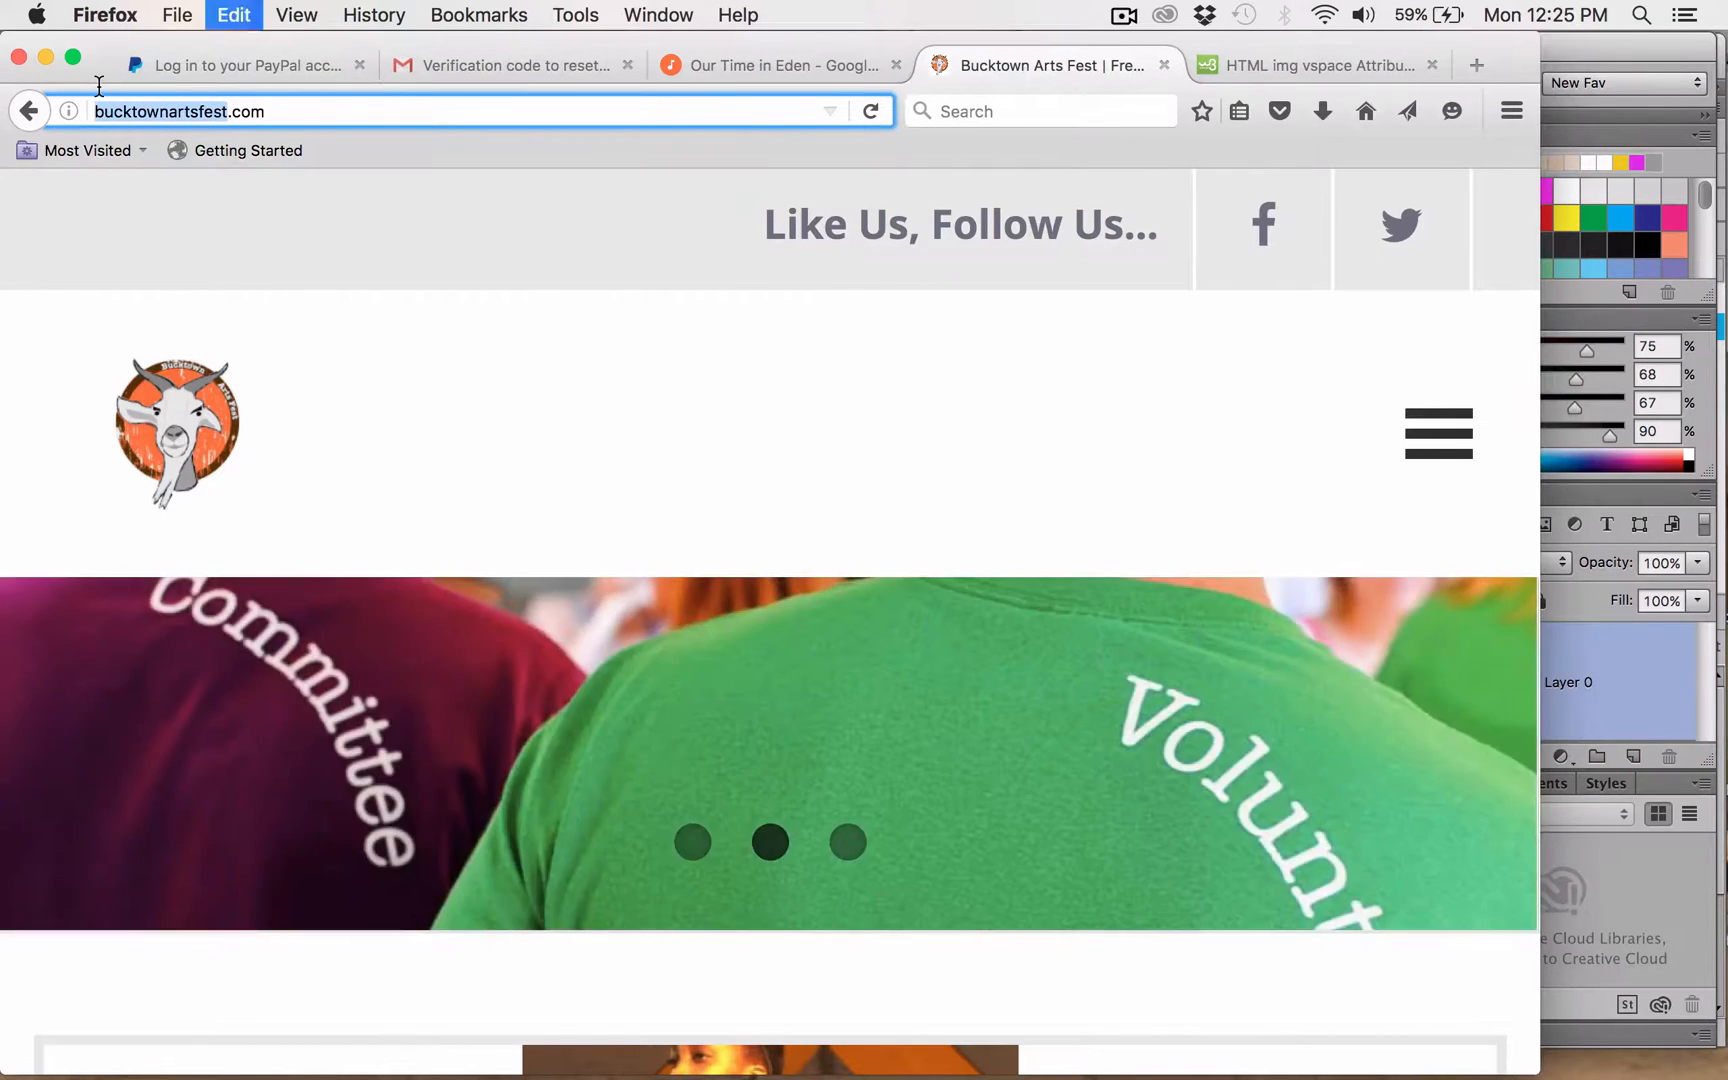
# - Switch to Photoshop, start a horizontal text line just below the goat logo, and paste the copied site name at 18 pt
pyautogui.press('super+Tab')
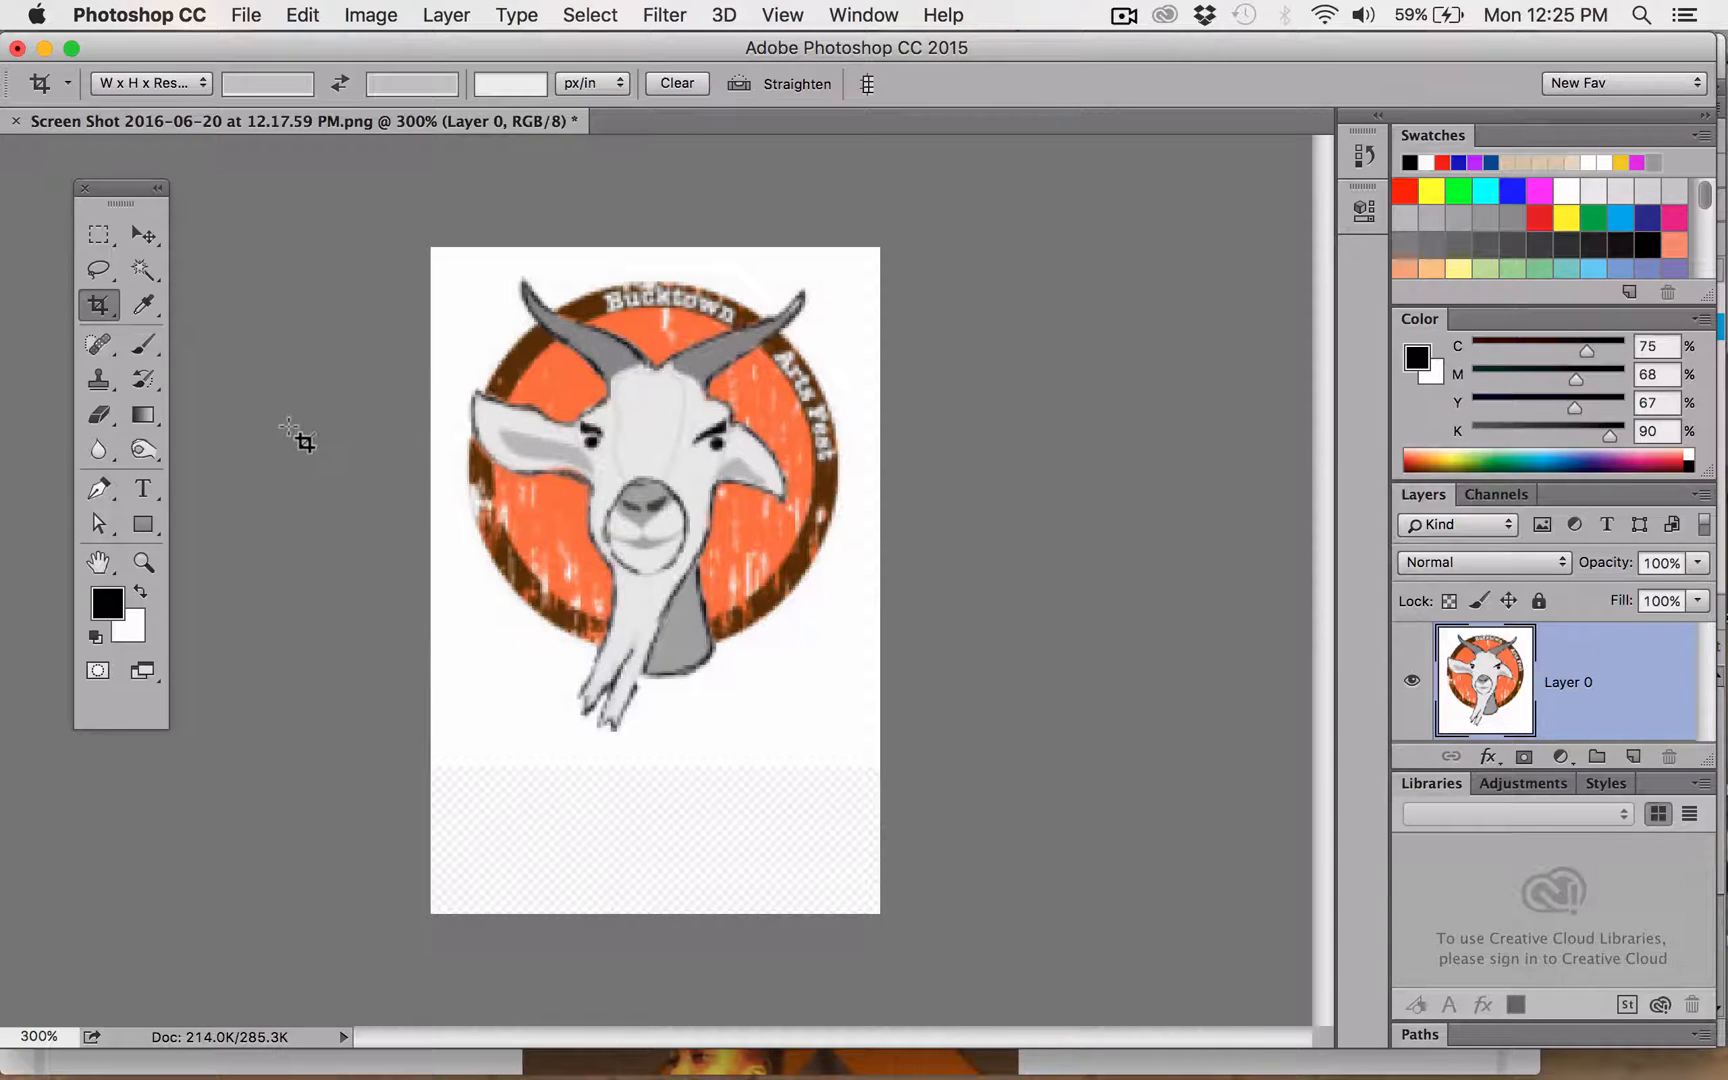
pyautogui.click(139, 494)
pyautogui.click(190, 481)
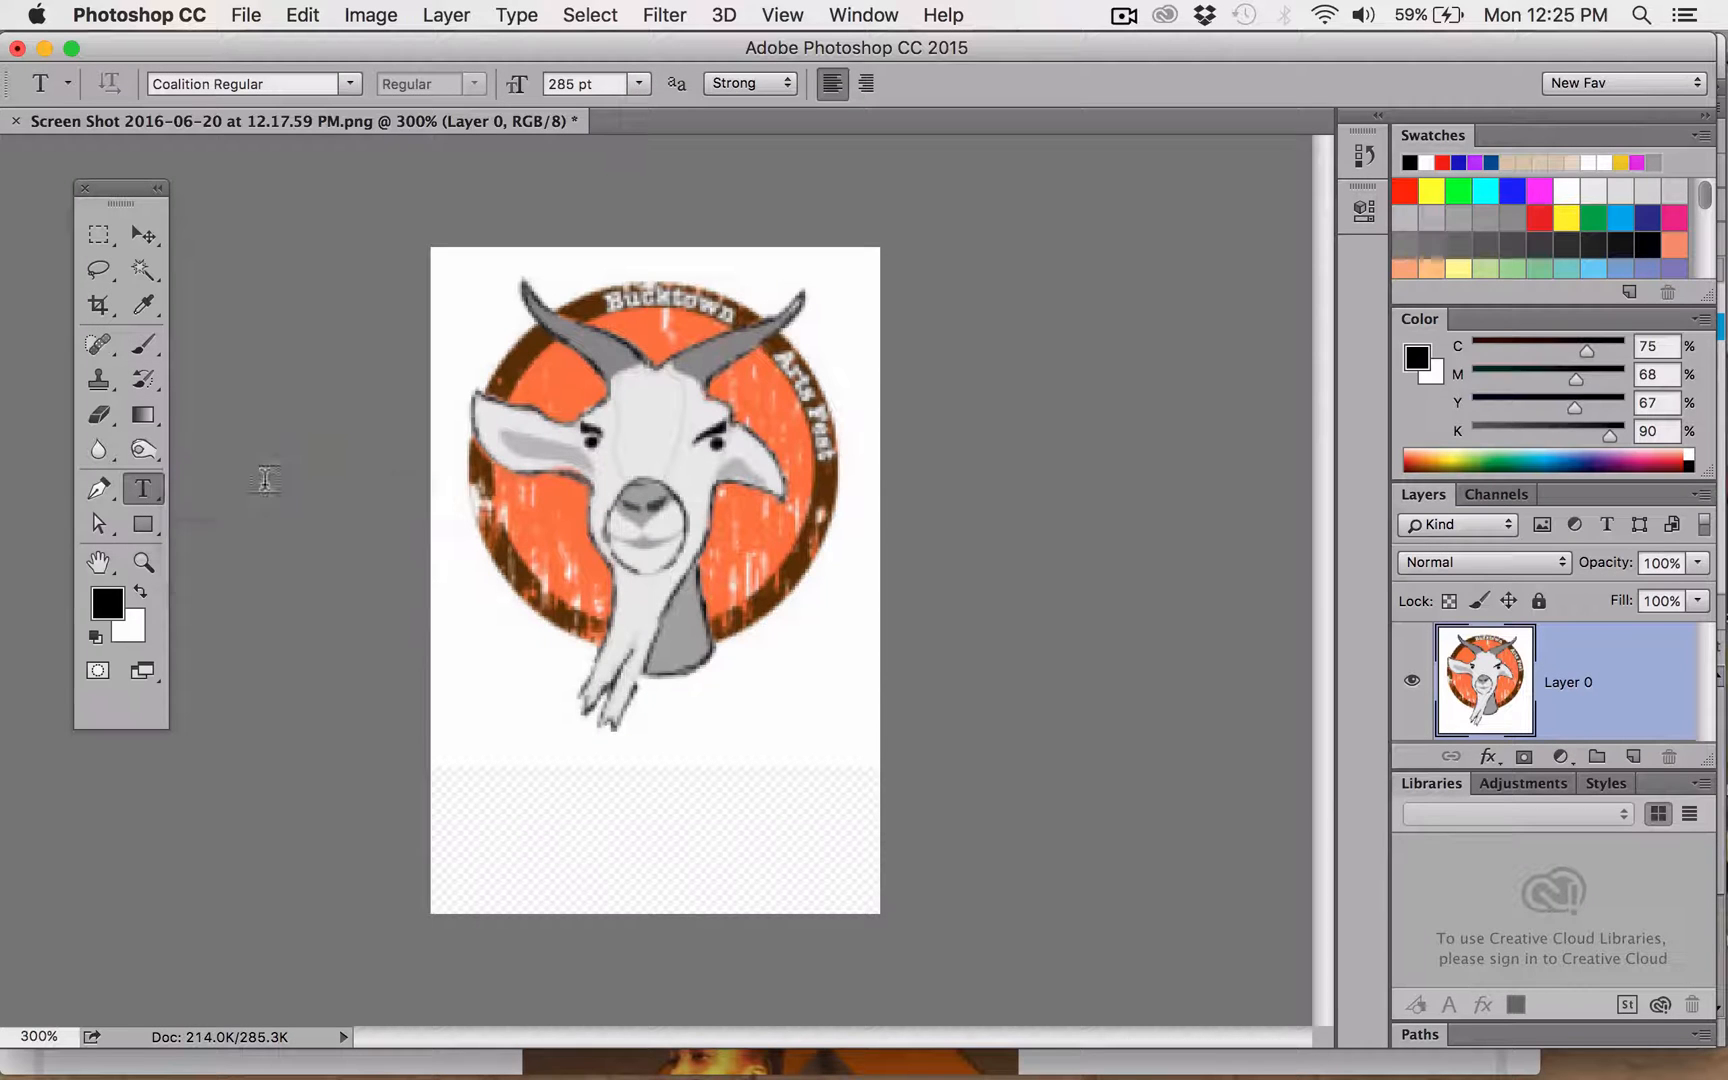
pyautogui.click(445, 758)
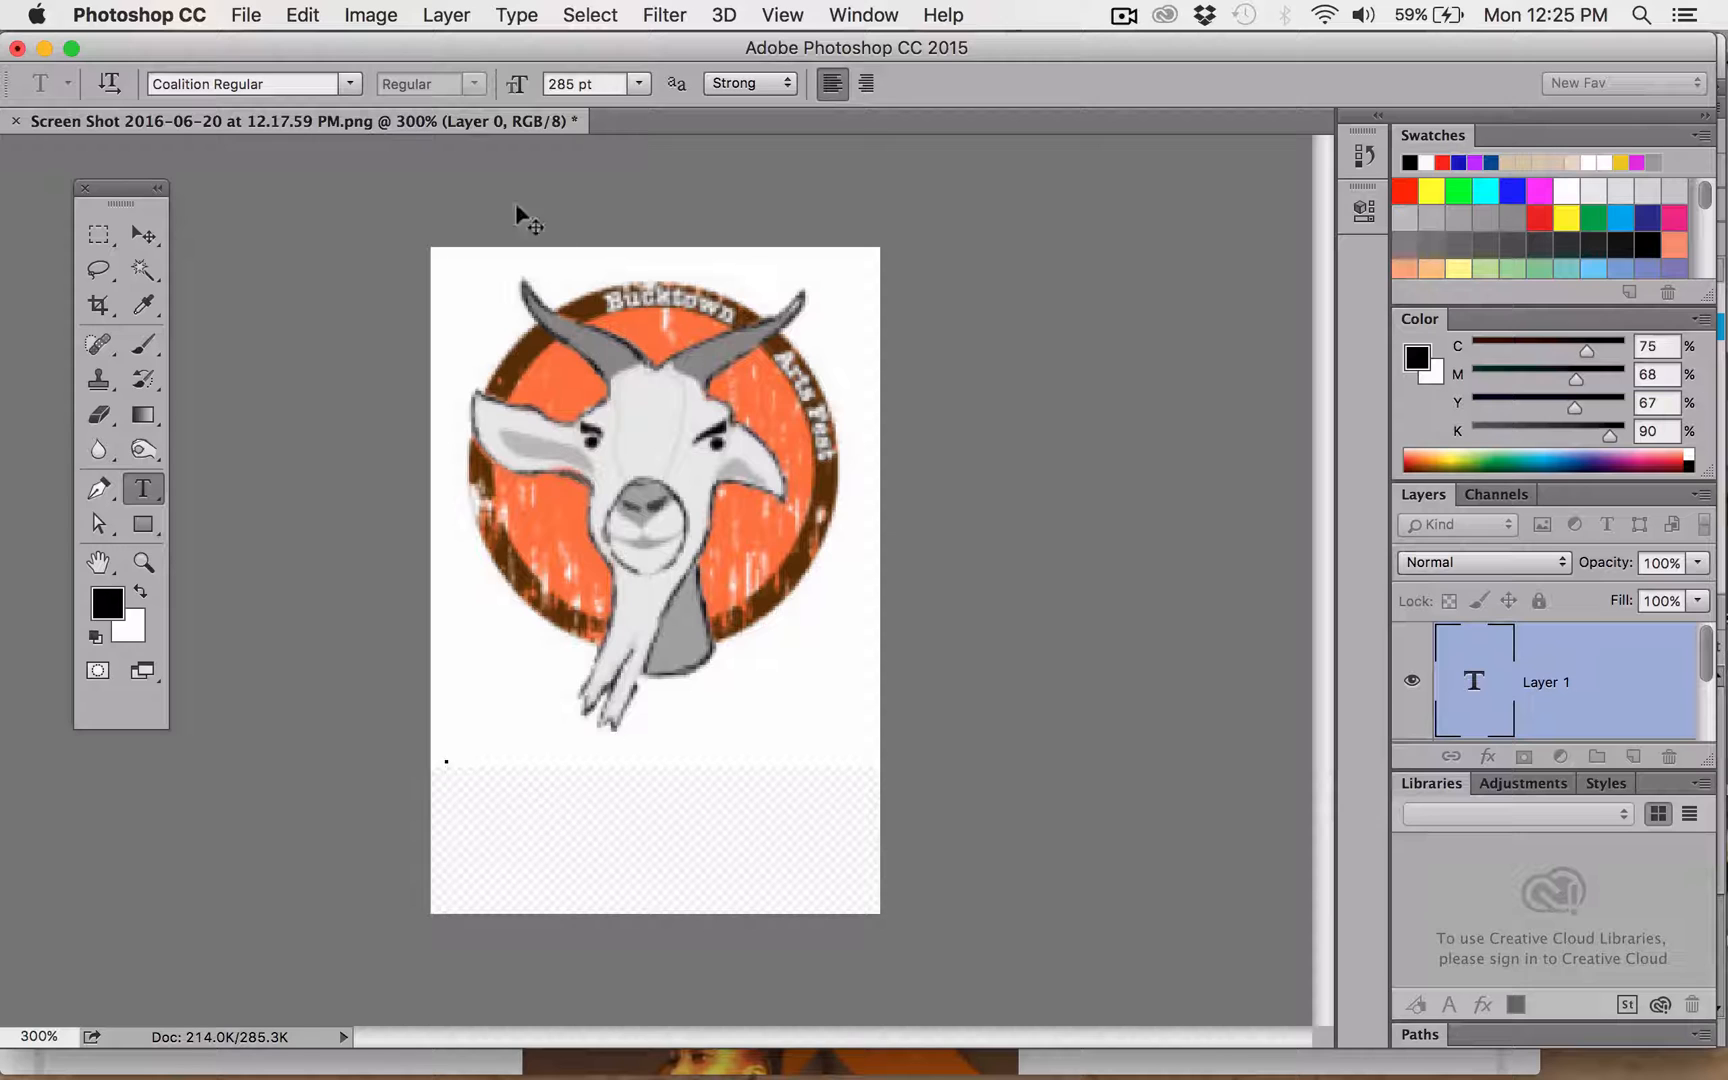
pyautogui.click(637, 86)
pyautogui.click(588, 283)
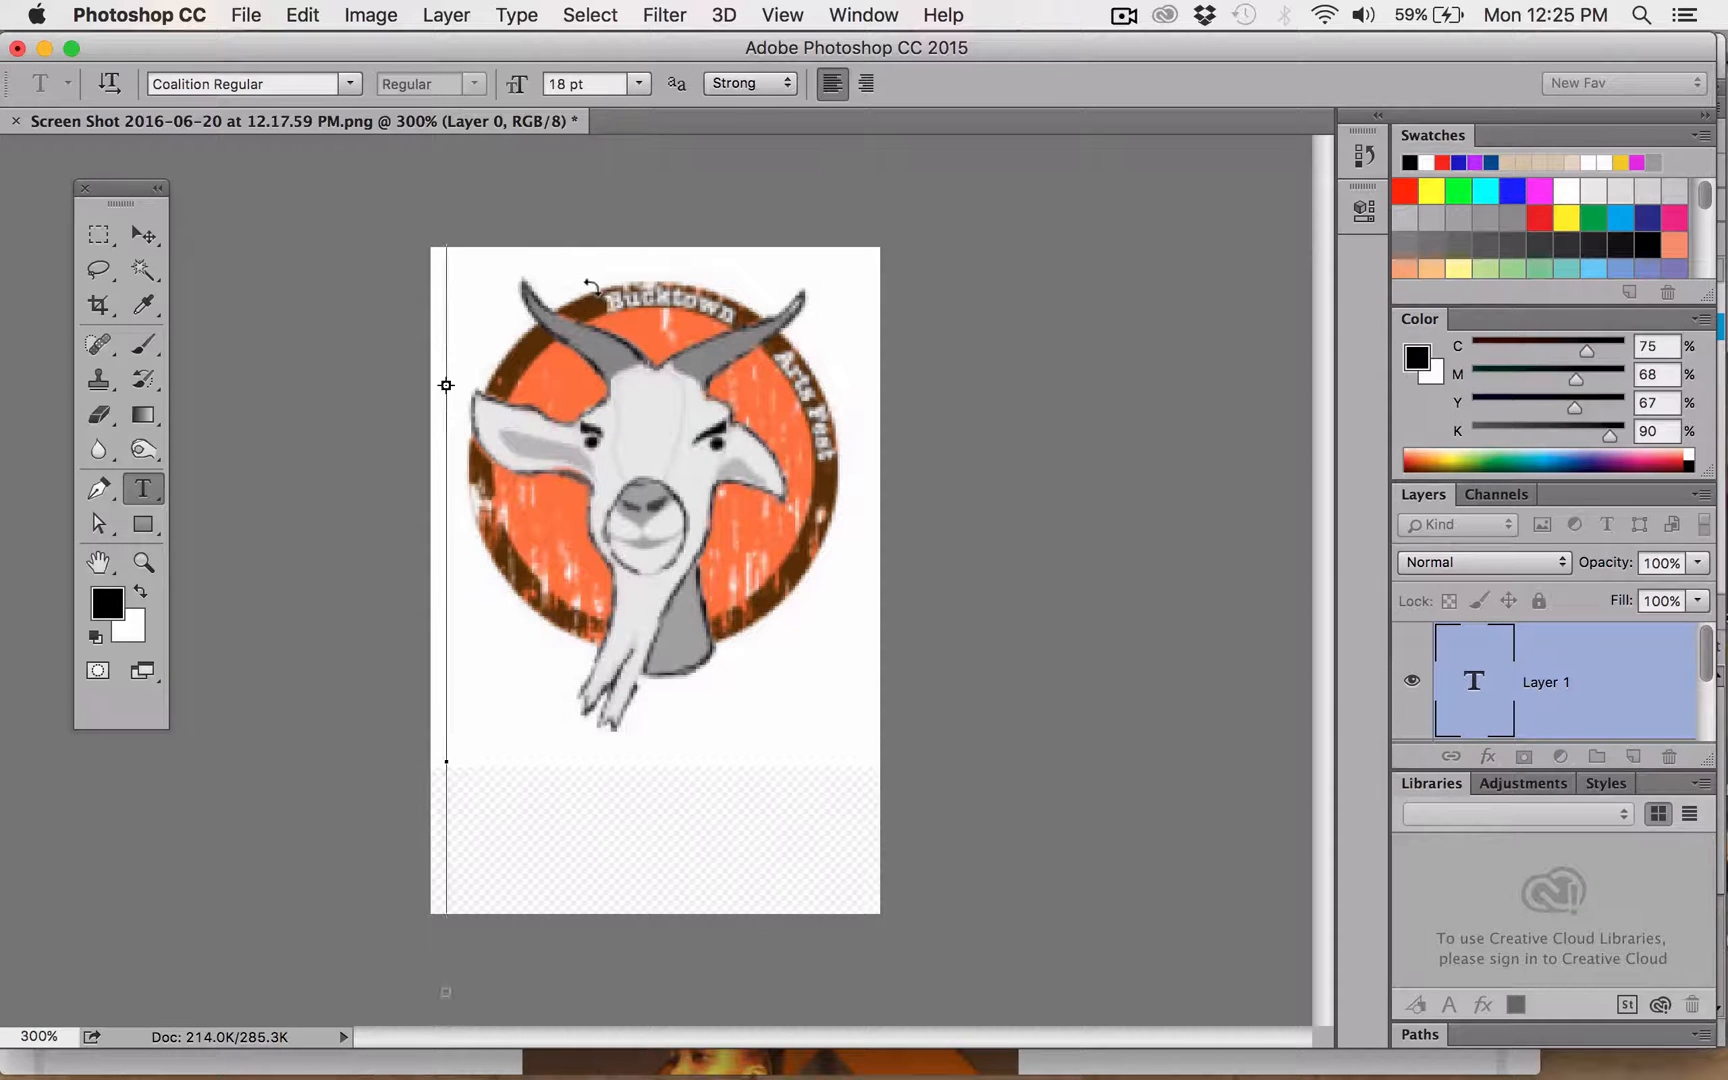
pyautogui.press('super+v')
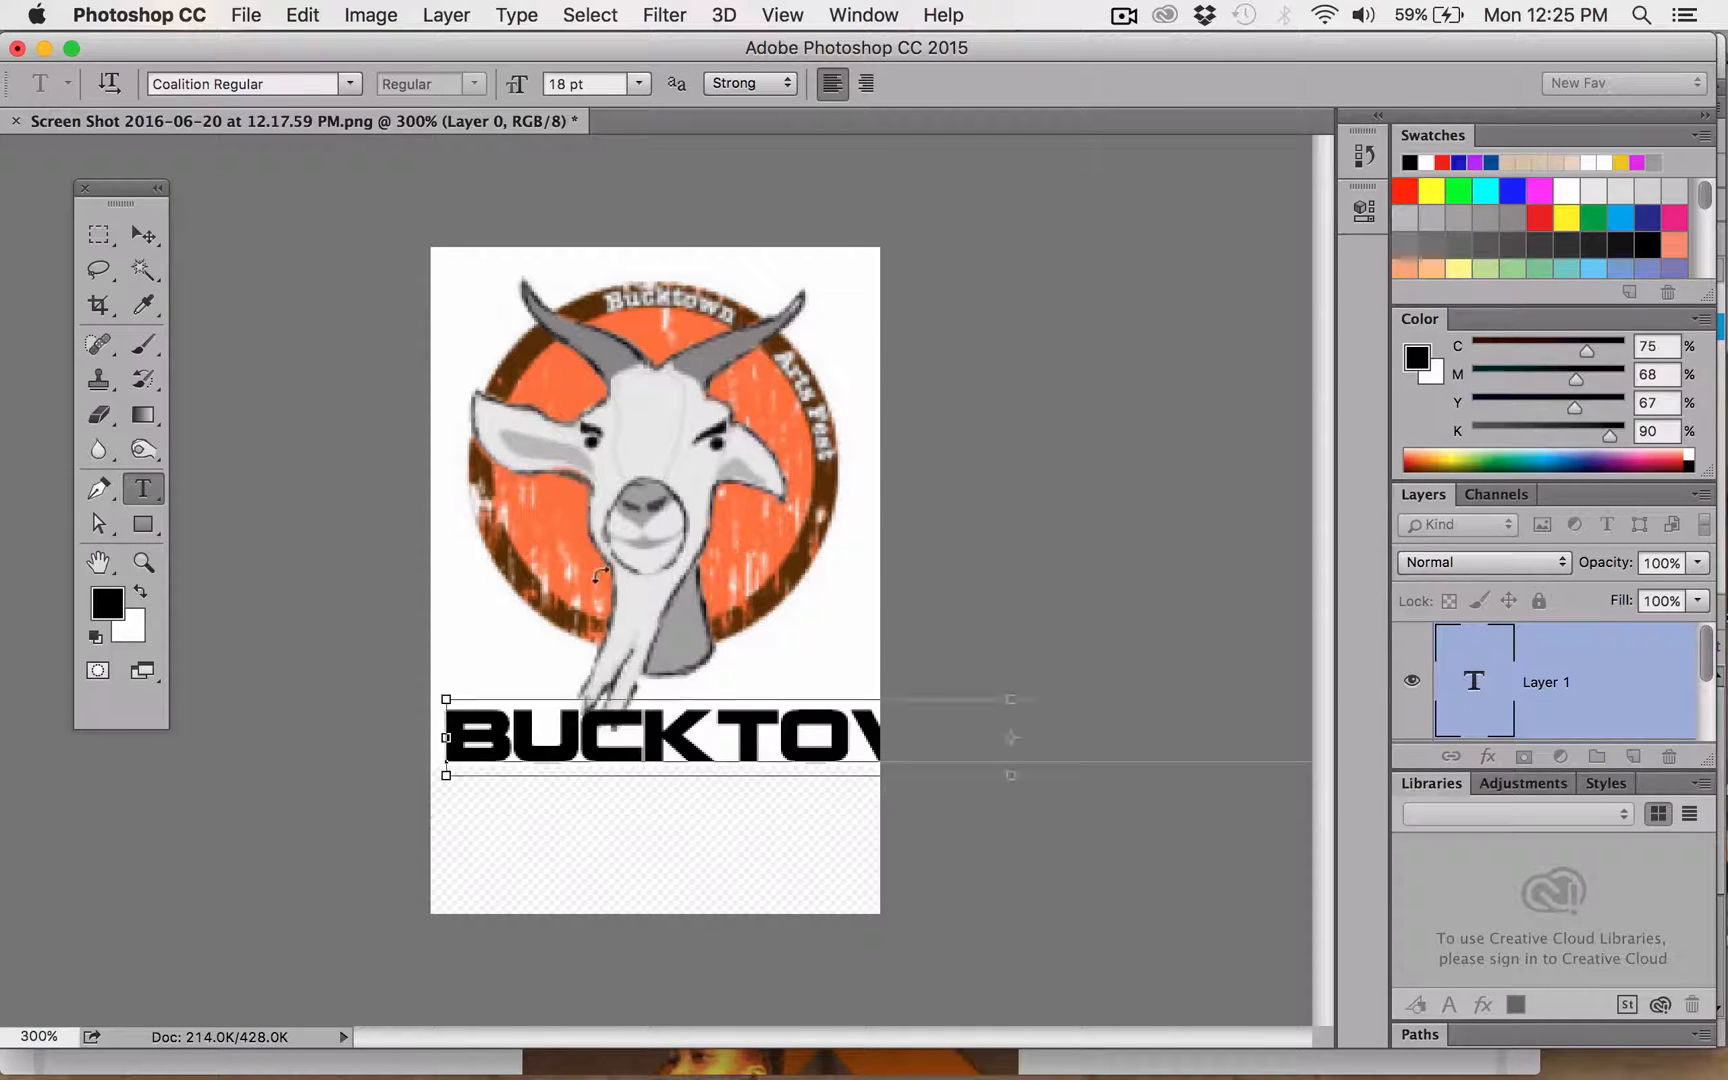
# - Undo the pasted site name, set the font size to 12 pt, and paste it again
pyautogui.press('super+z')
pyautogui.click(644, 88)
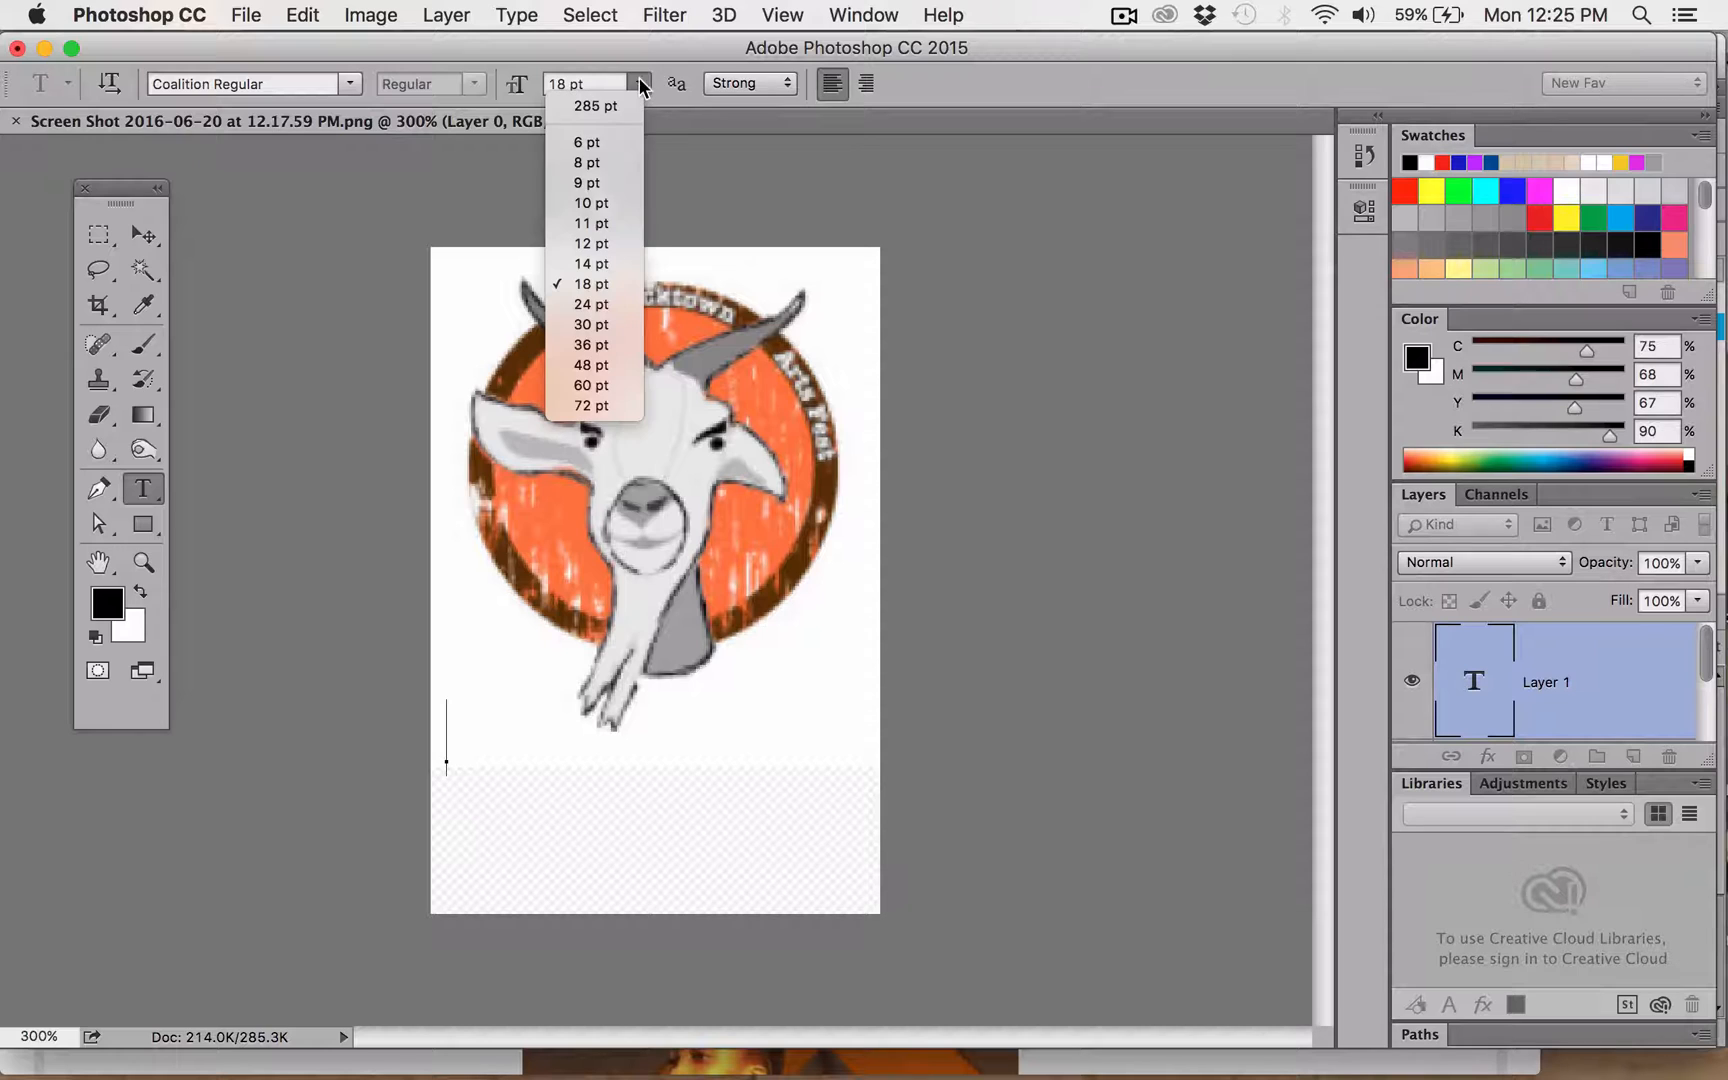
pyautogui.click(607, 246)
pyautogui.press('super+v')
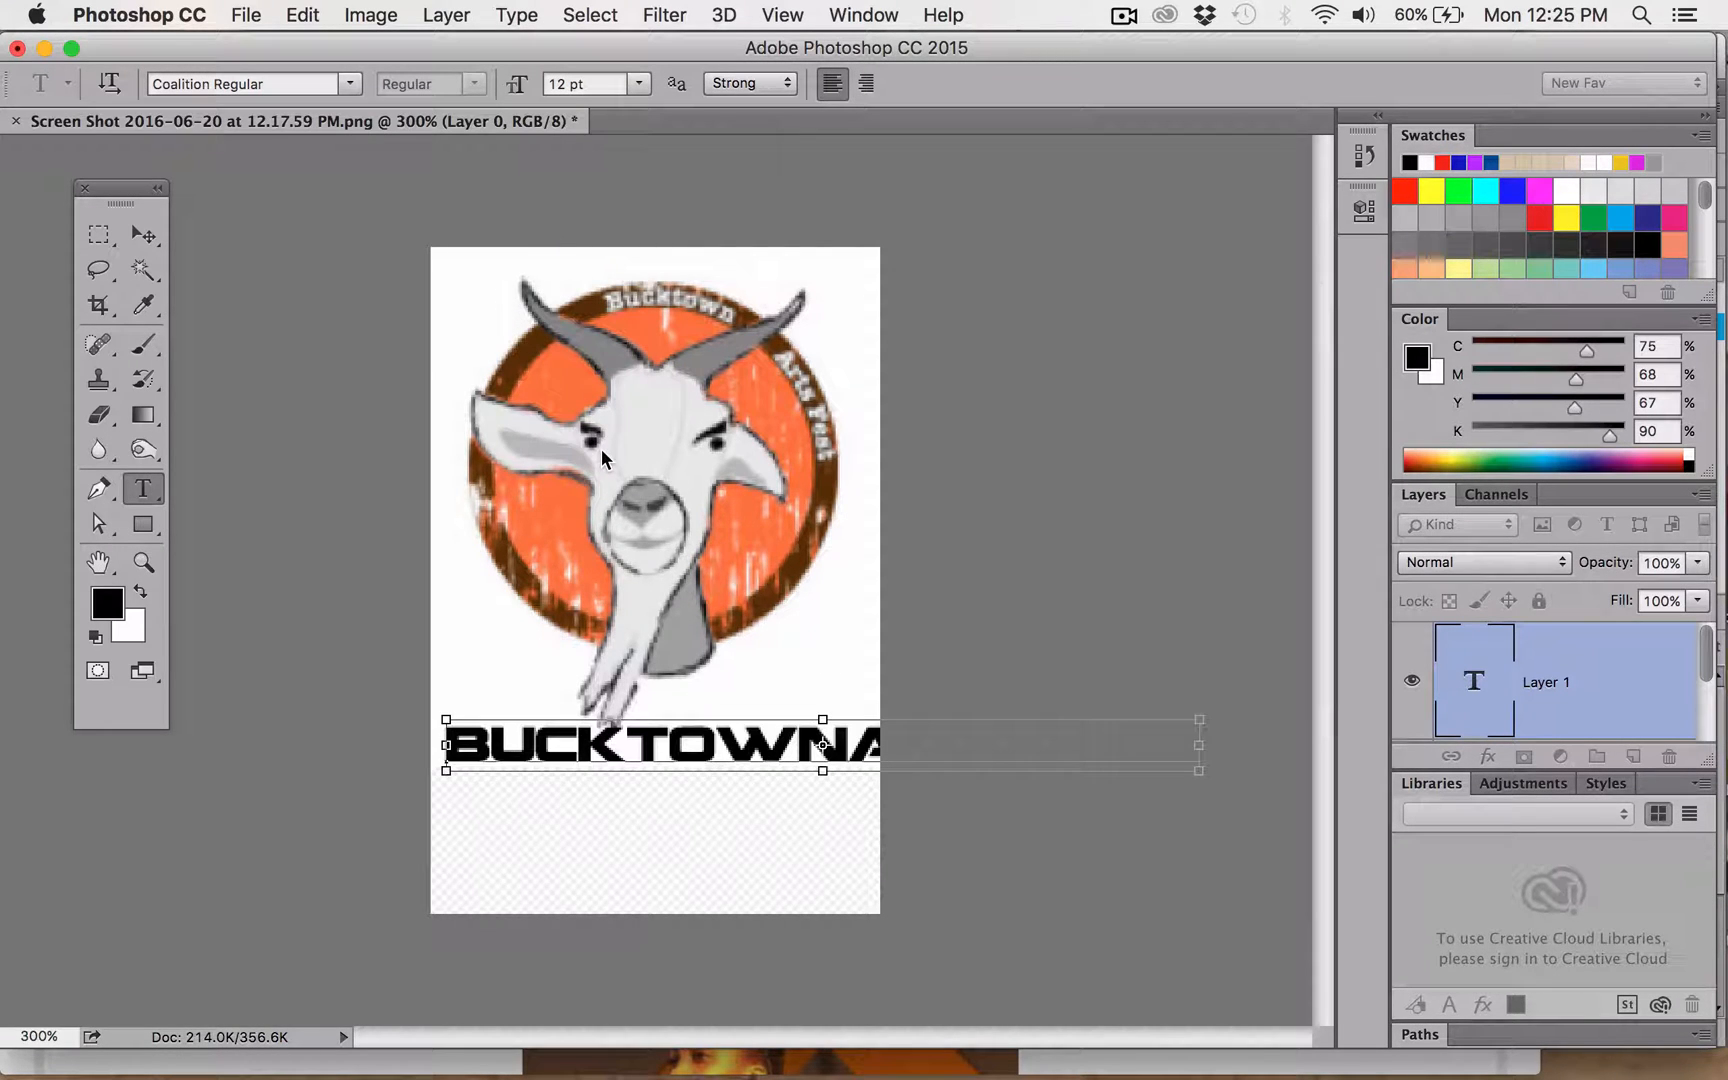
# - Undo the paste, switch the font to Chaparral Pro Bold, and paste the site name again
pyautogui.press('super+z')
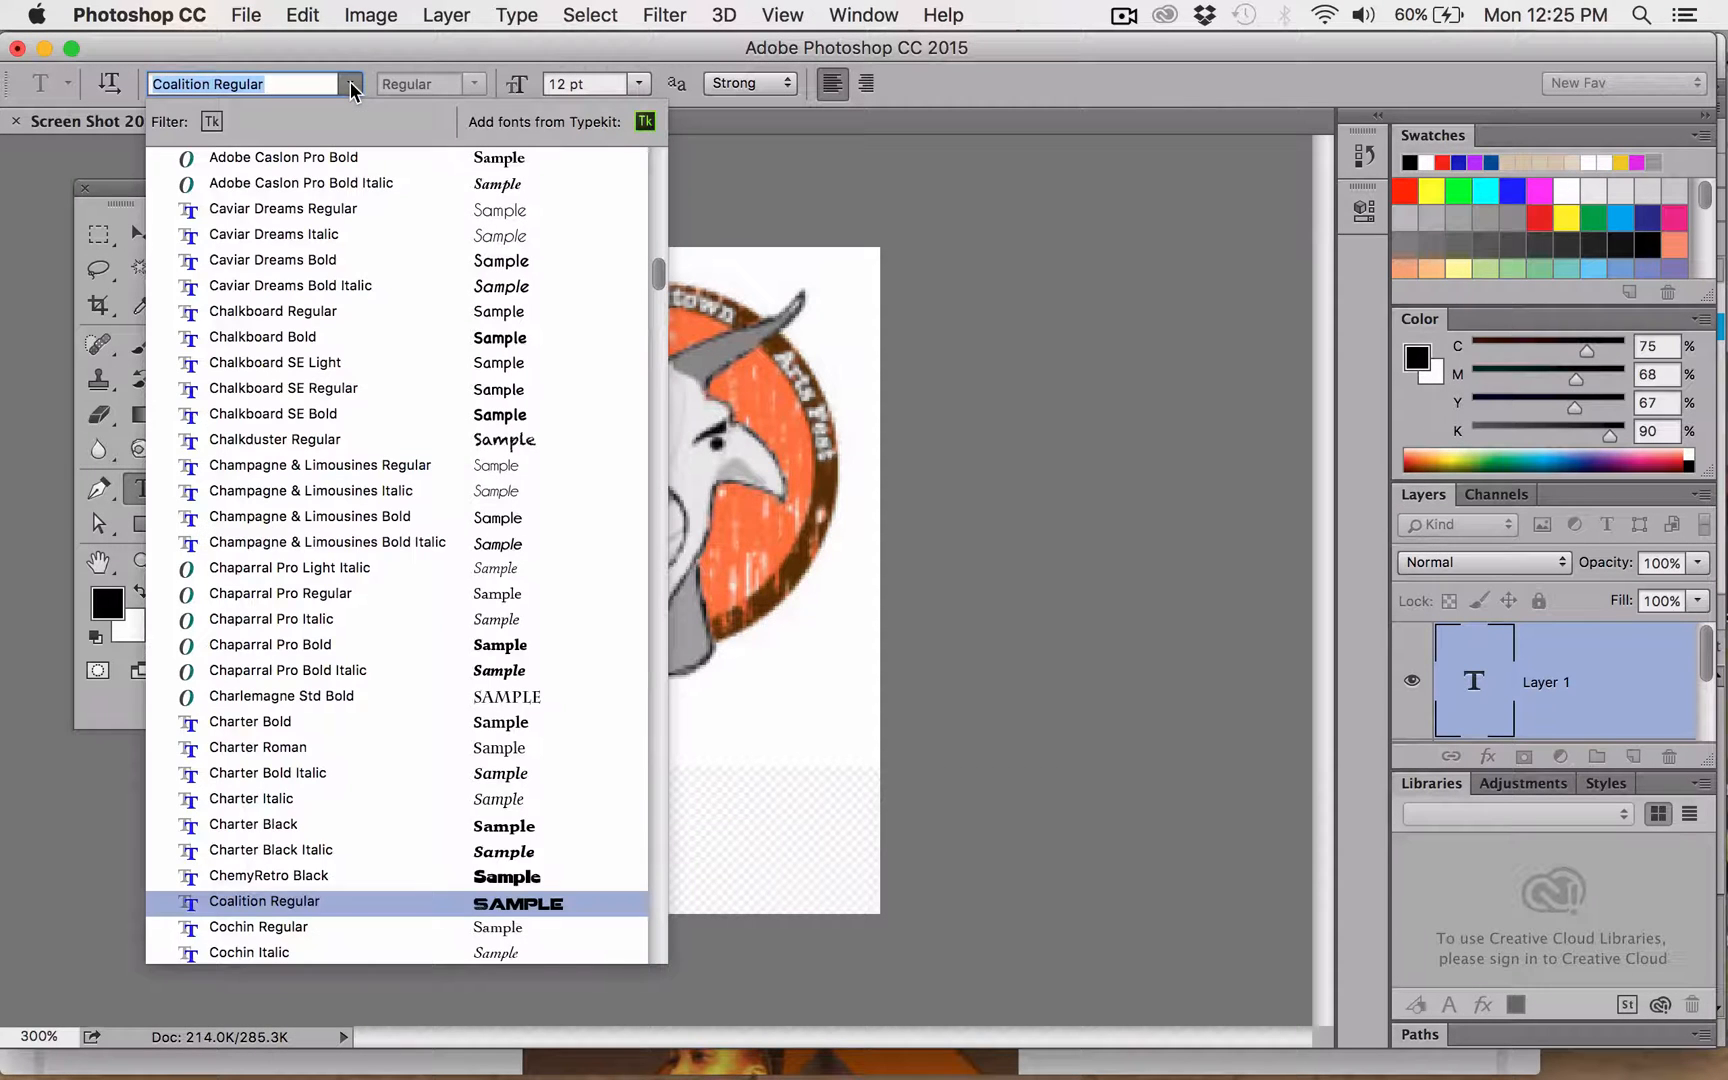
pyautogui.scroll(-3, 524, 490)
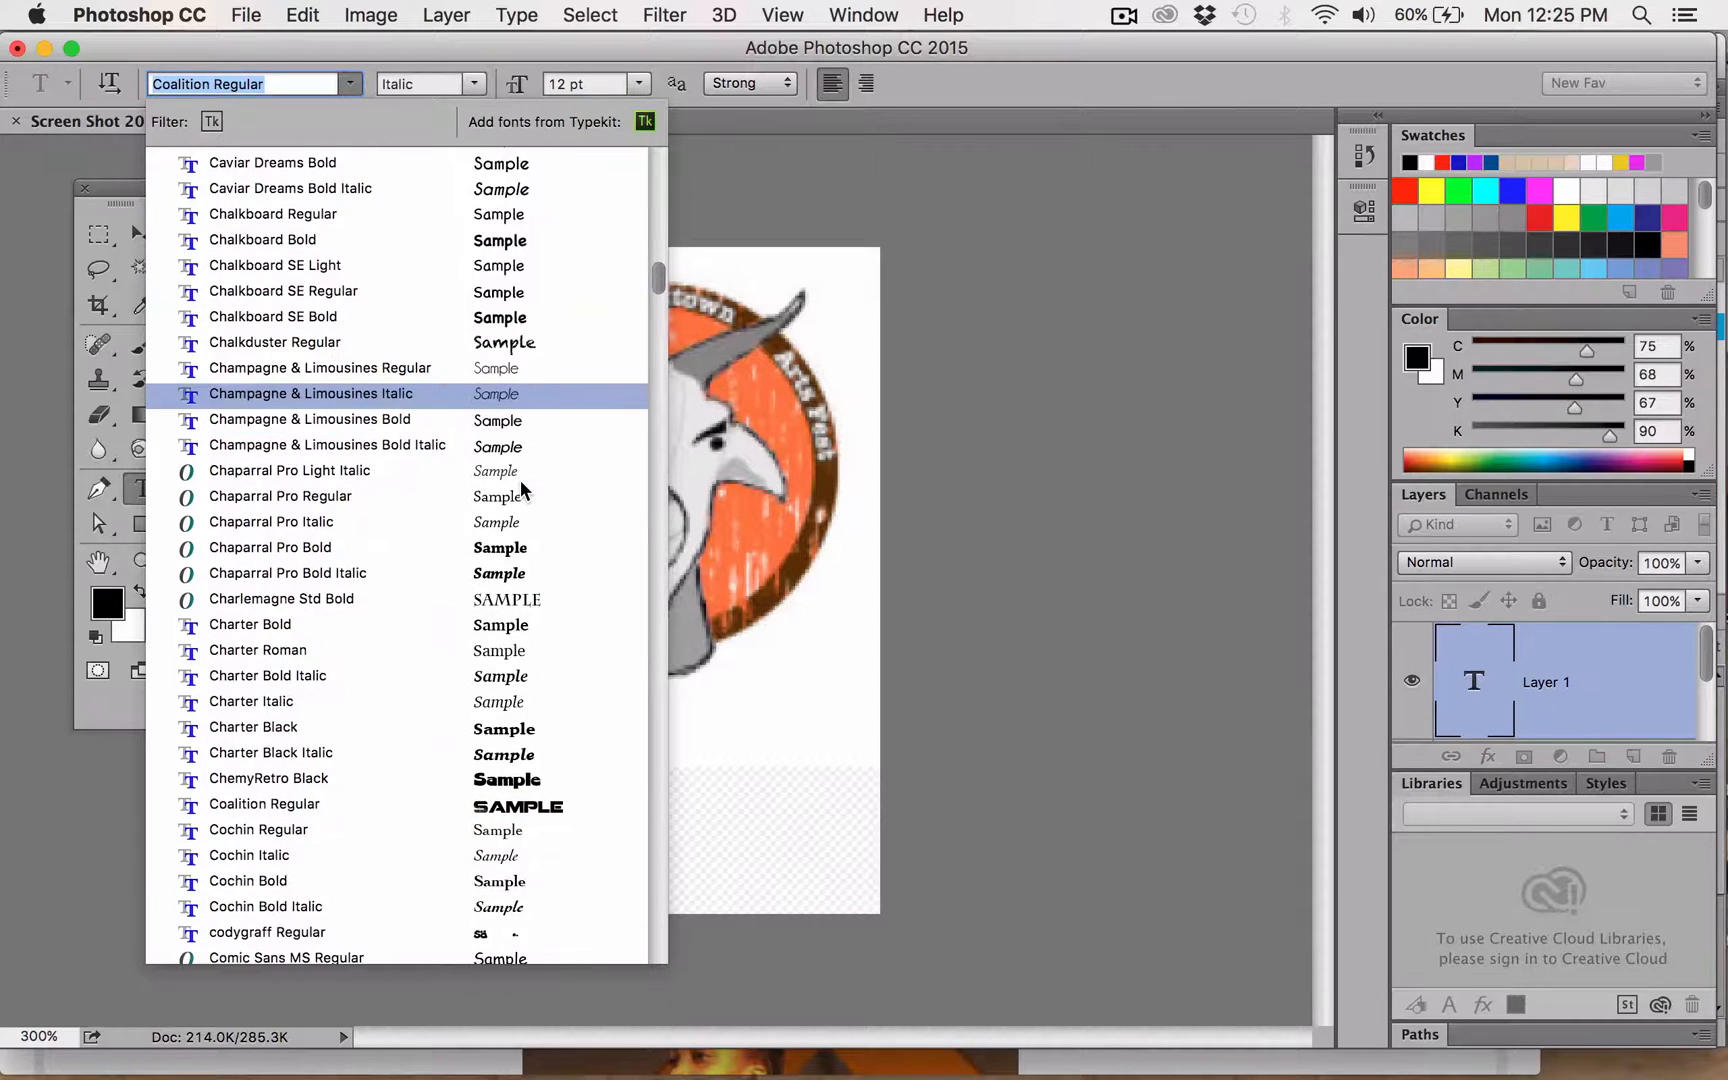
pyautogui.scroll(-2, 524, 490)
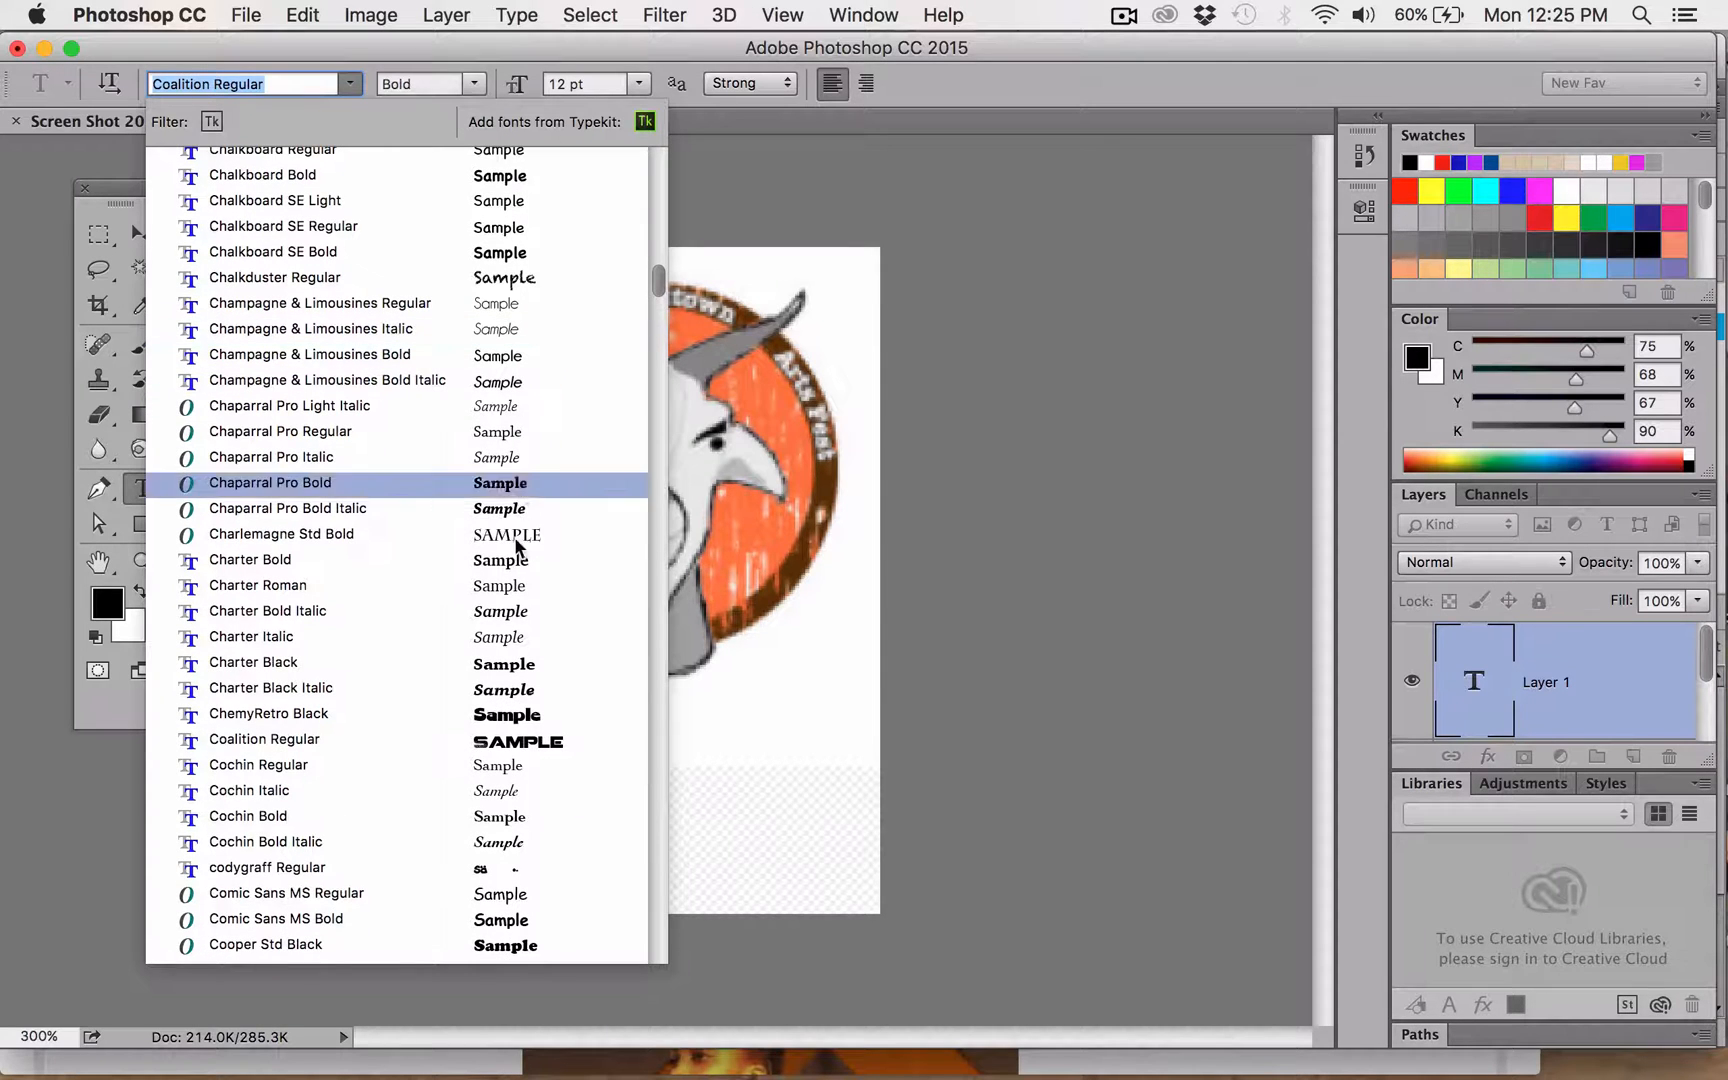
pyautogui.click(513, 484)
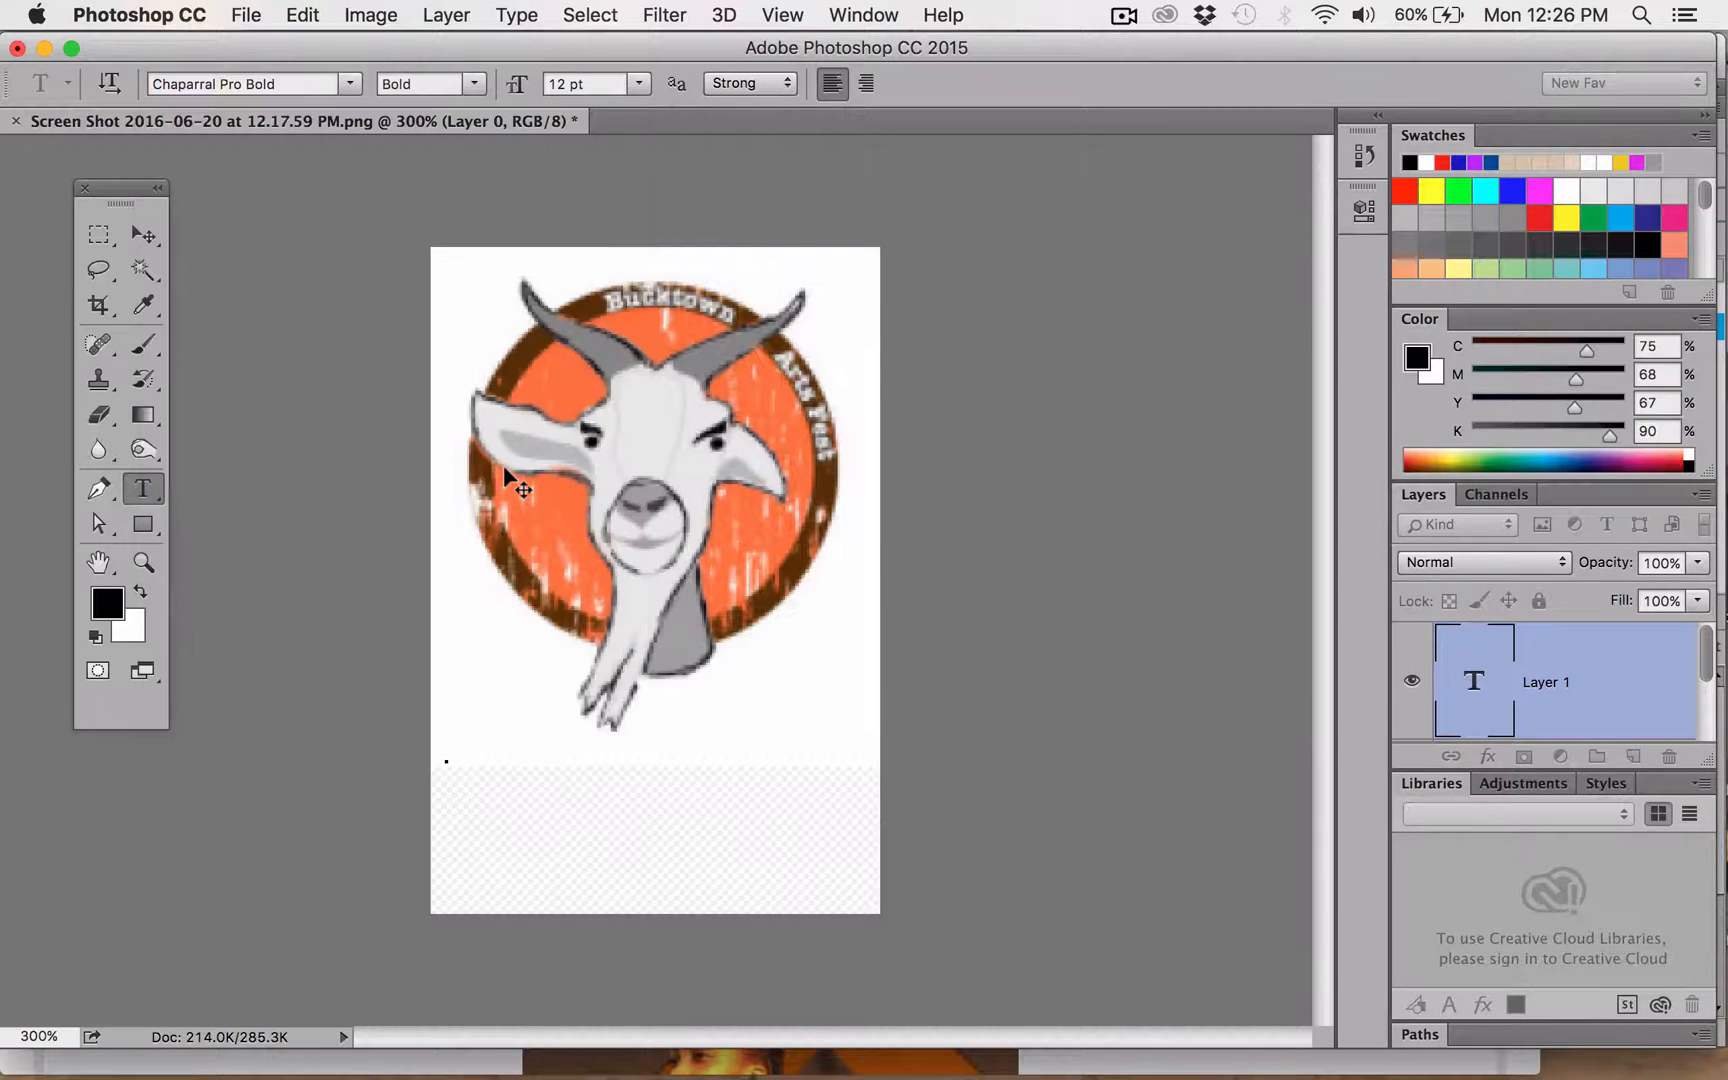
pyautogui.press('super+v')
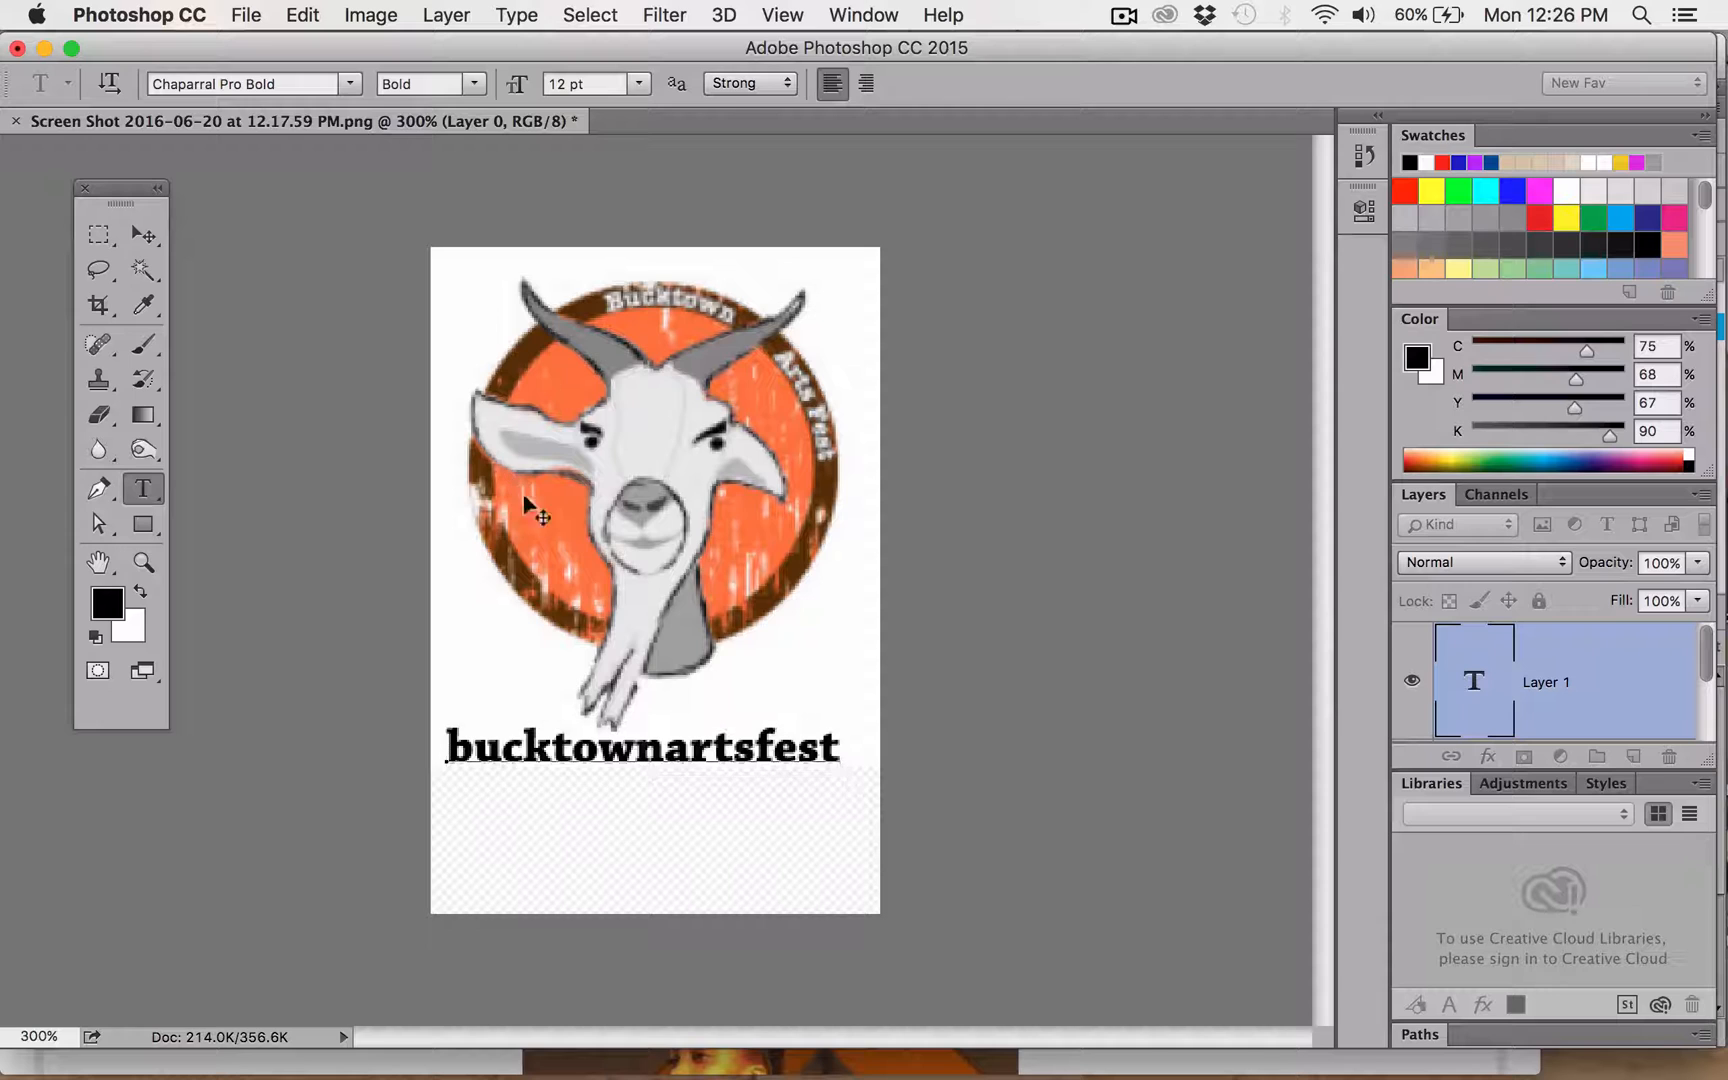
# - Break the pasted name into two lines before "artsfest" and capitalize the first line as "Bucktown"
pyautogui.click(655, 745)
pyautogui.press('Return')
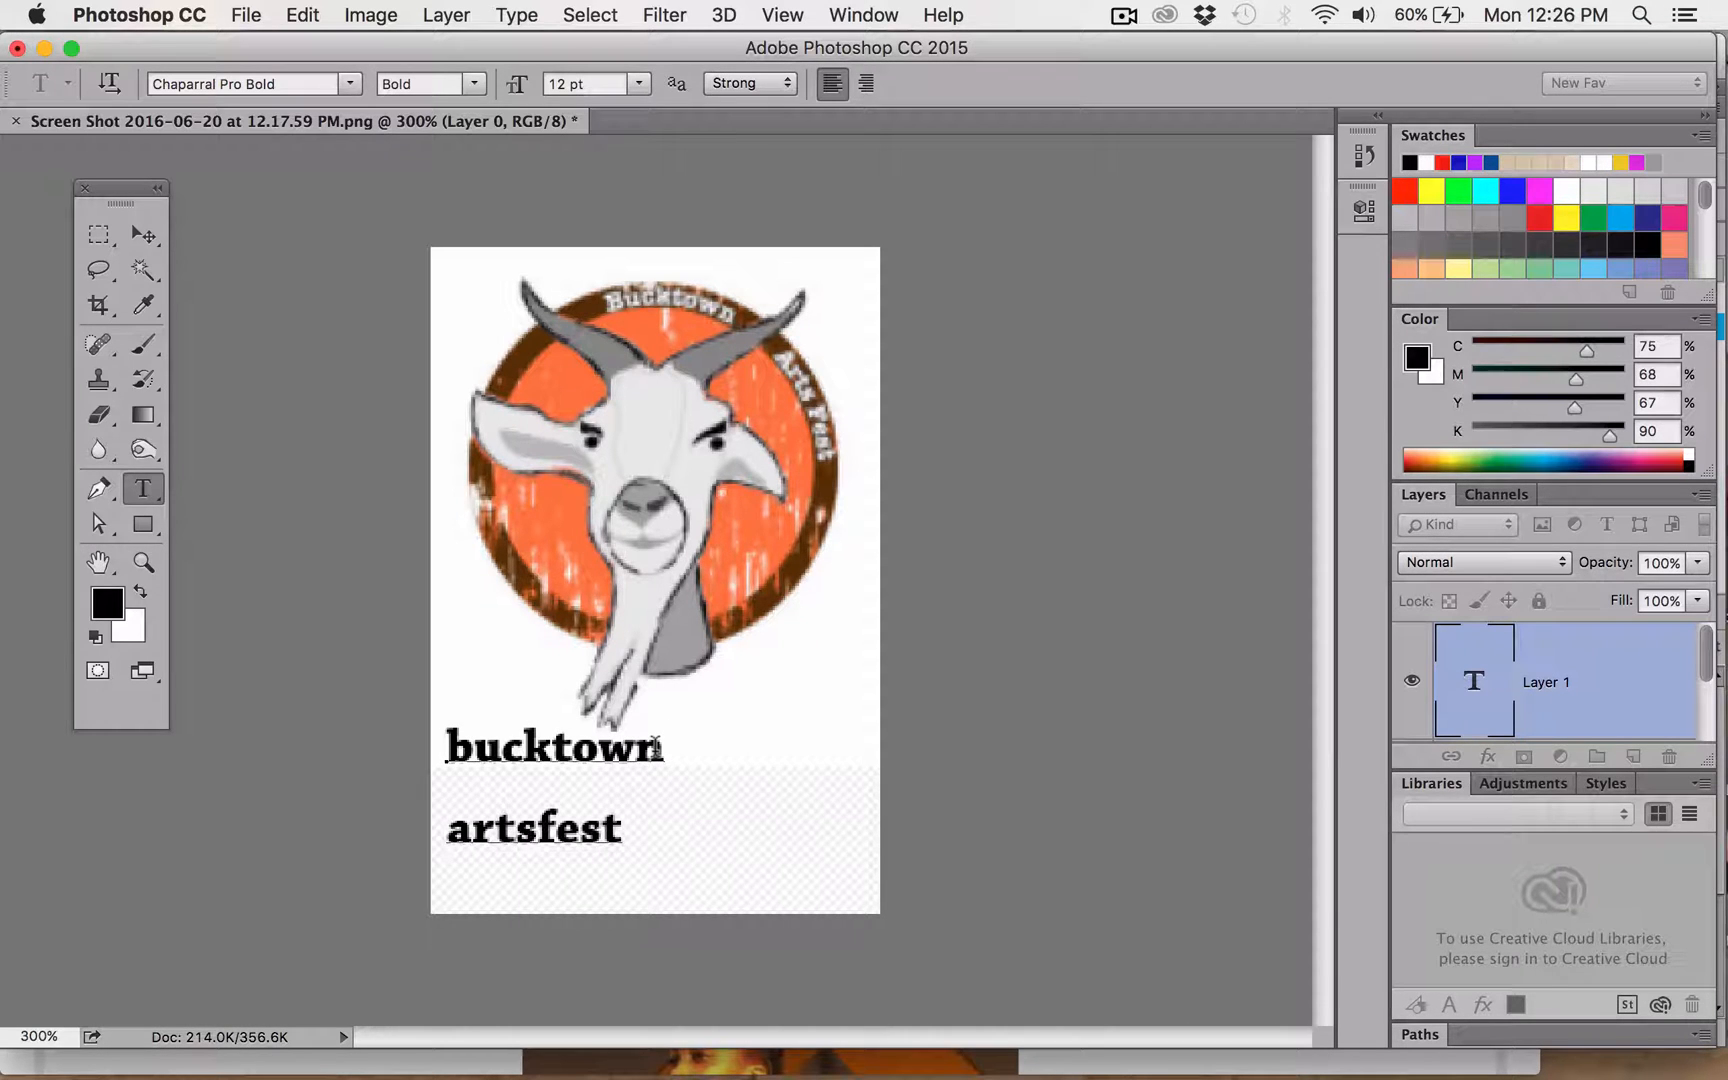
pyautogui.moveTo(467, 738); pyautogui.dragTo(433, 738)
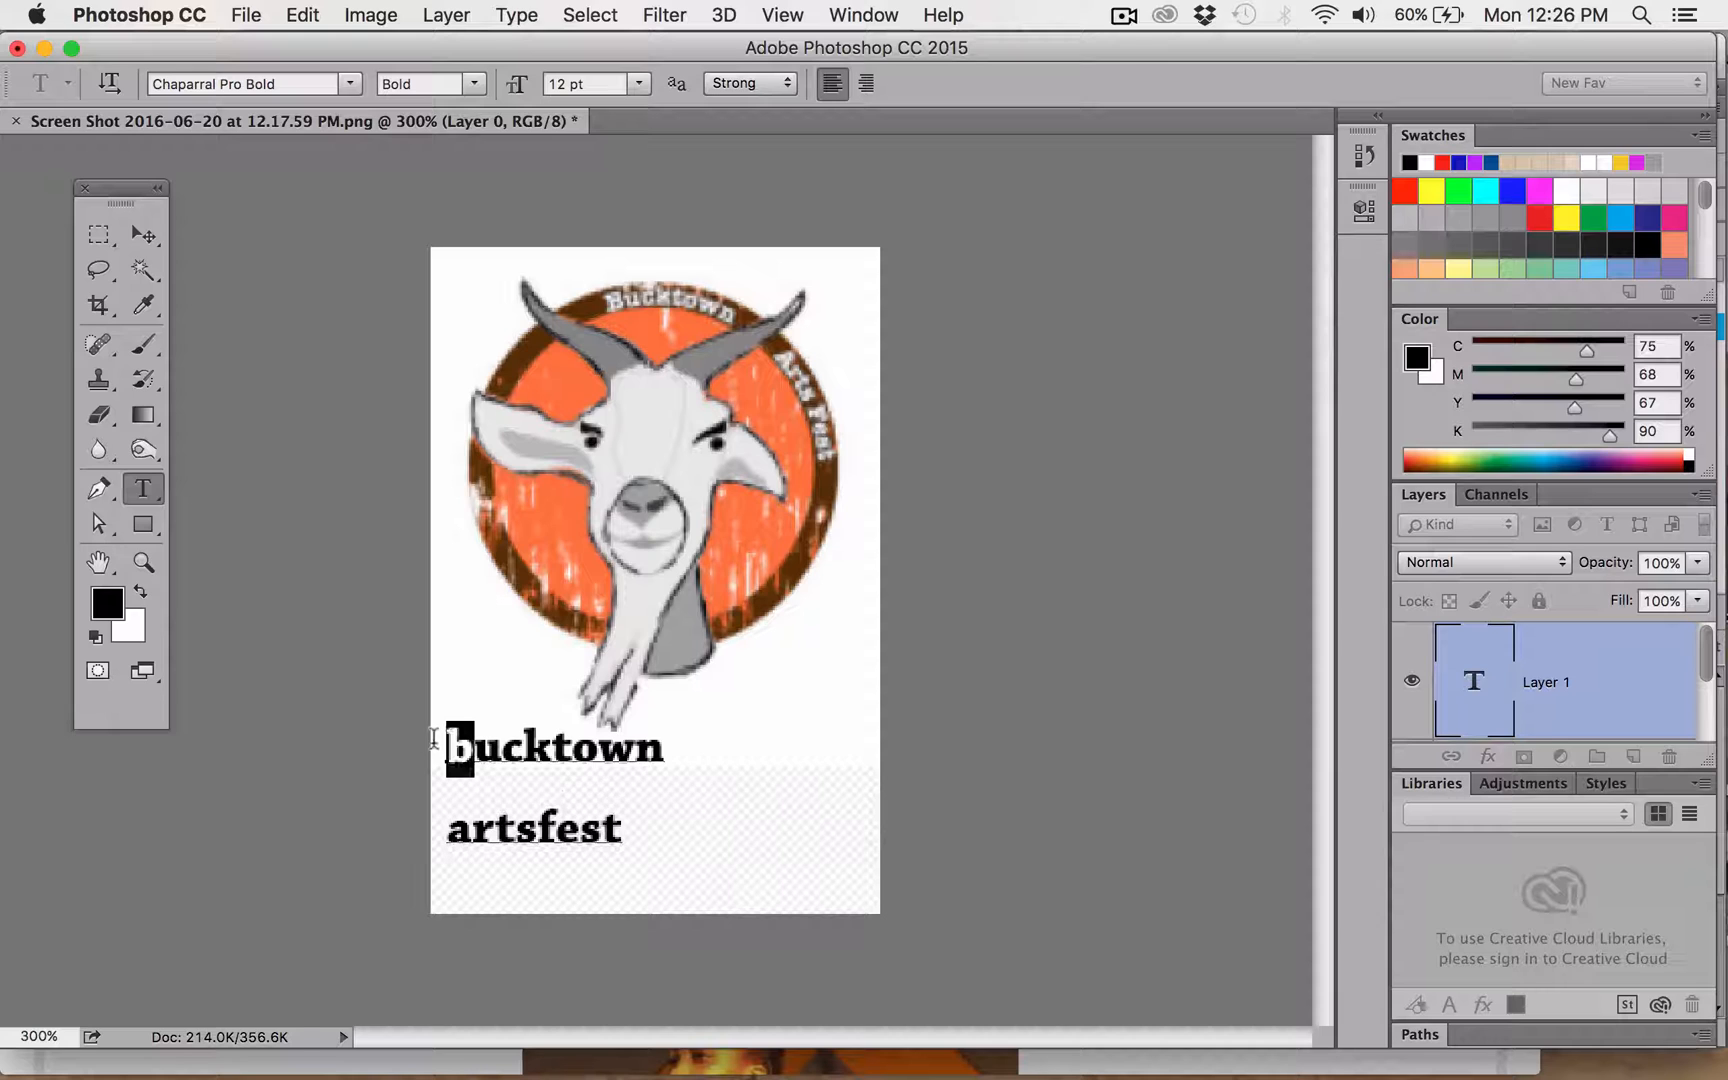
pyautogui.write('B')
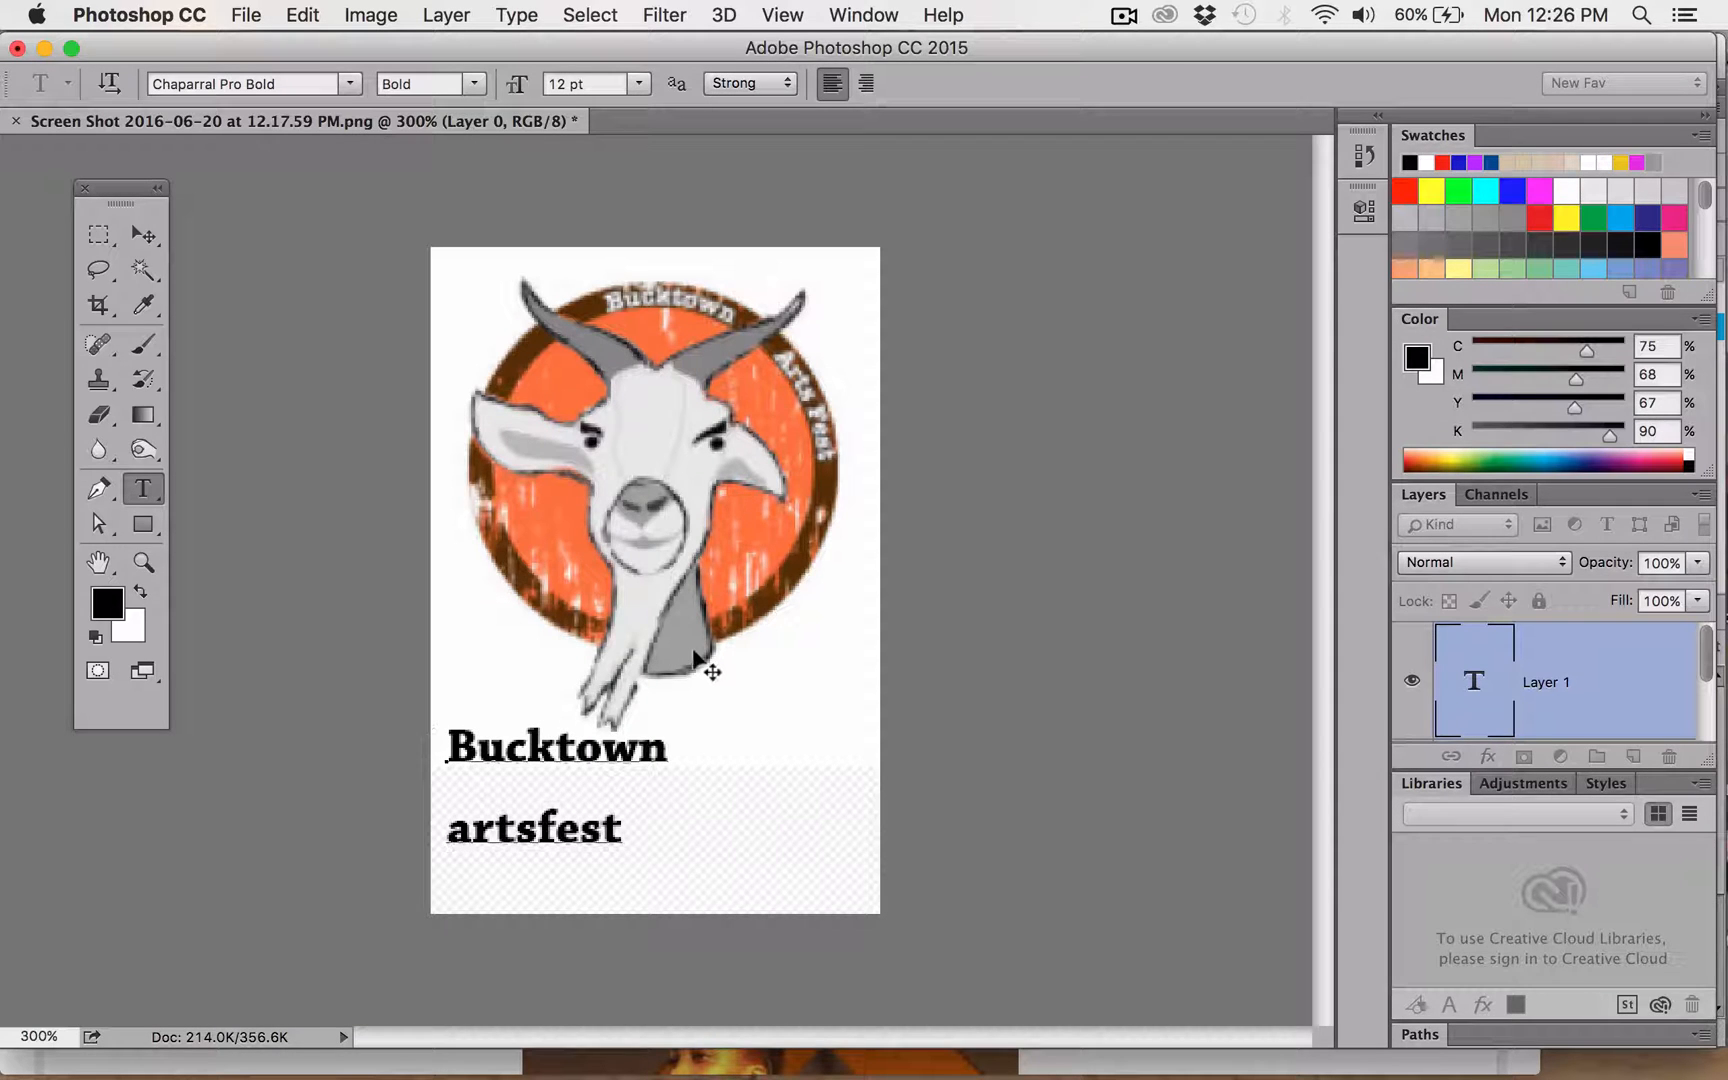
# - Insert a space in the second text line and capitalize its first letter so it reads "Arts fest"
pyautogui.click(530, 833)
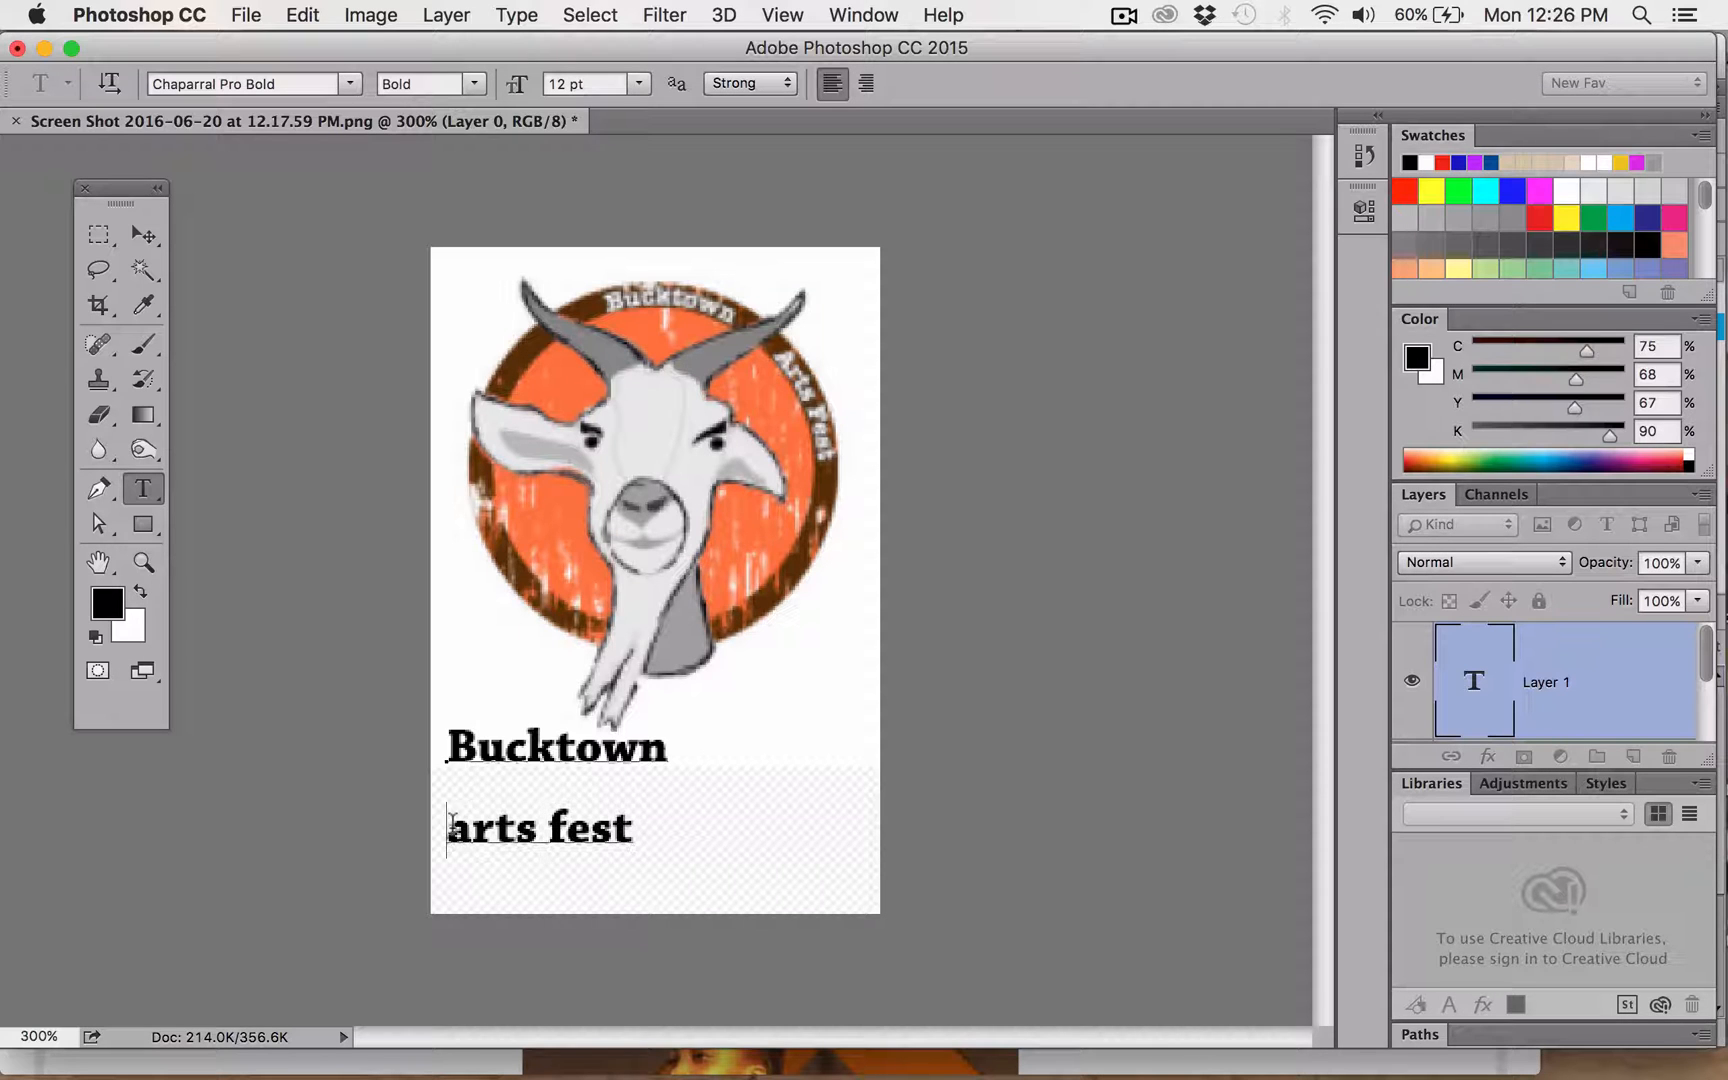
pyautogui.moveTo(448, 826); pyautogui.dragTo(469, 826)
pyautogui.write('A')
pyautogui.press('super+1')
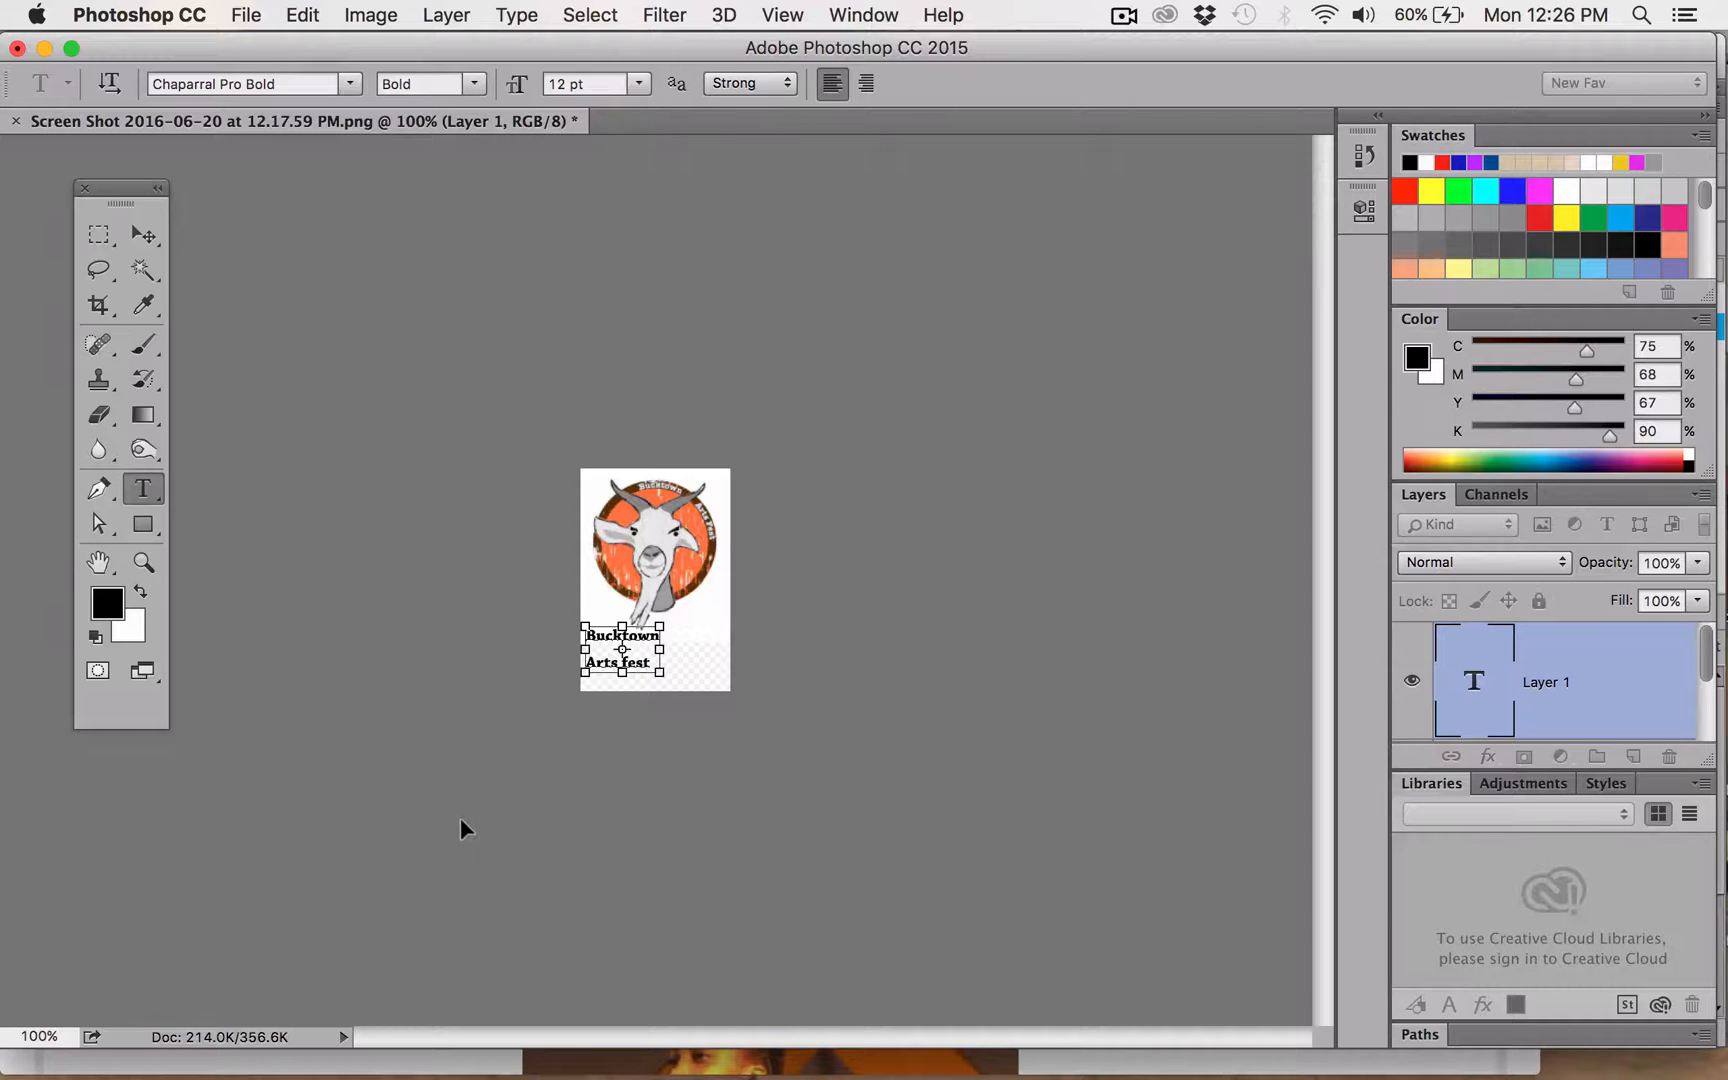
pyautogui.press('super+equal')
pyautogui.press('super+equal')
# - Switch to Firefox and examine how the festival's name is written in the Bucktown Arts Fest site header at a smaller page zoom
pyautogui.press('super+Tab')
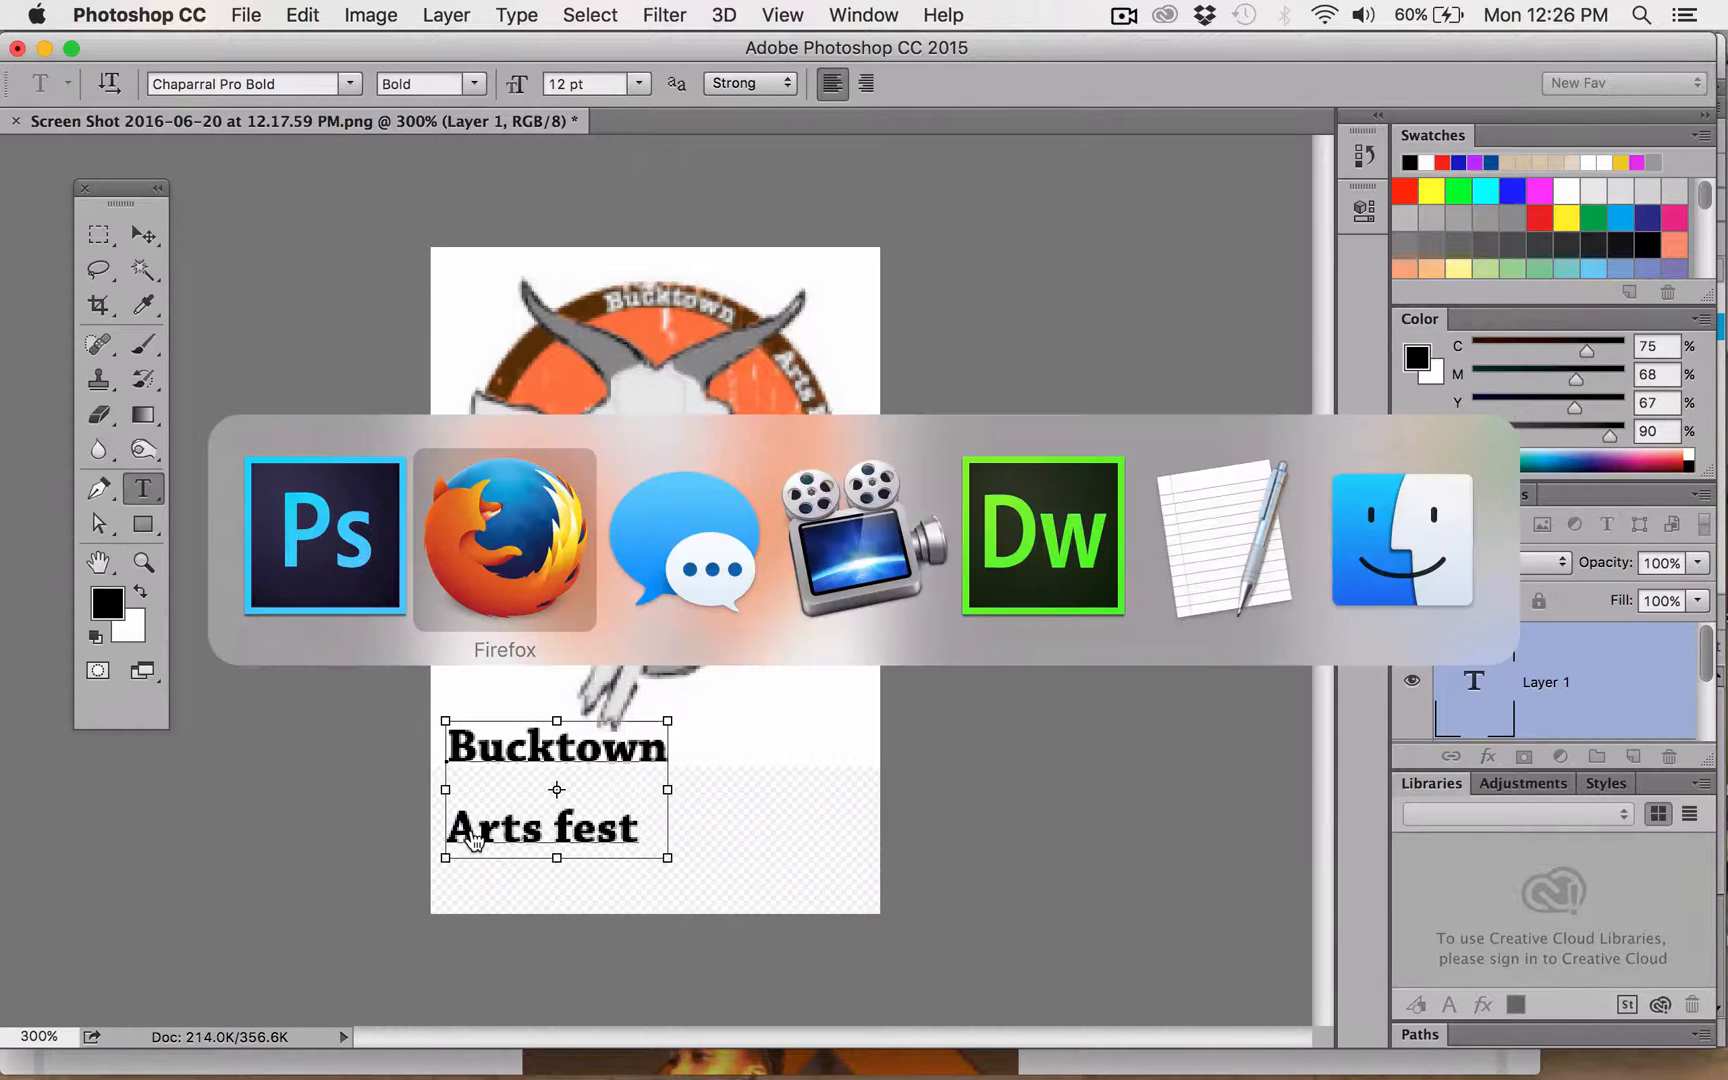
pyautogui.scroll(-1, 876, 528)
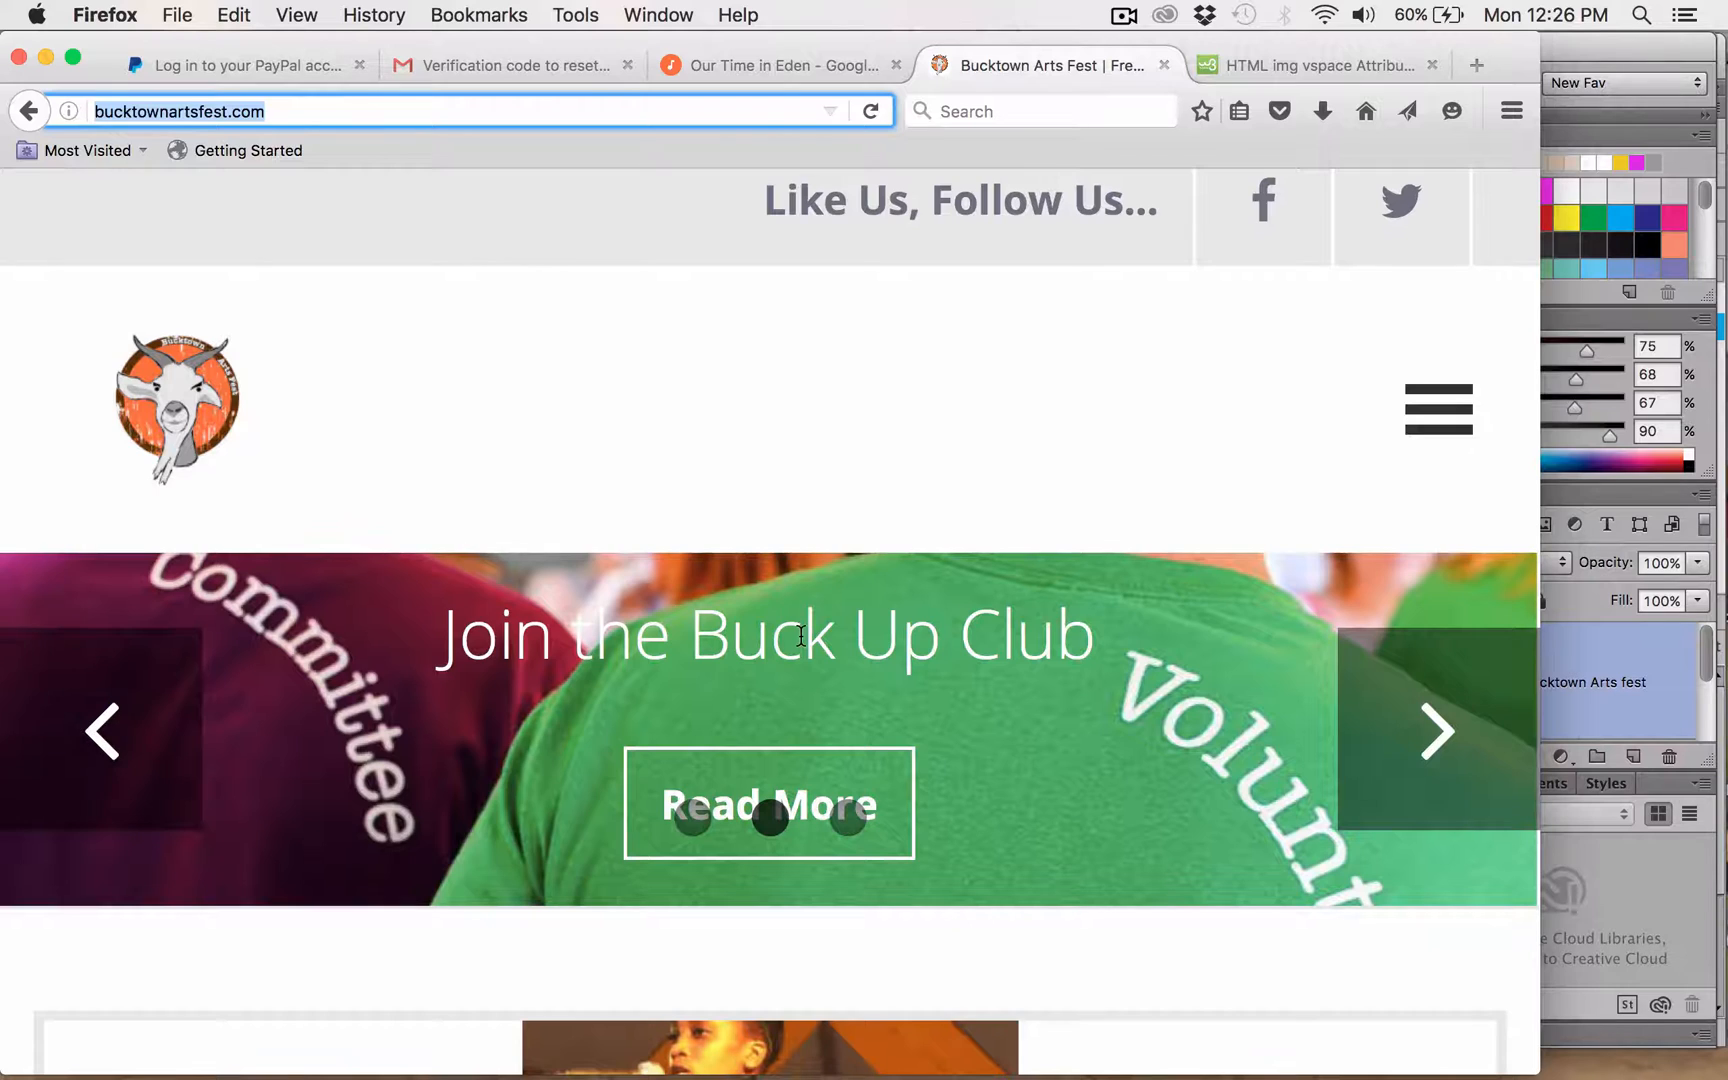
pyautogui.press('super+minus')
pyautogui.press('super+minus')
pyautogui.press('super+minus')
pyautogui.press('super+minus')
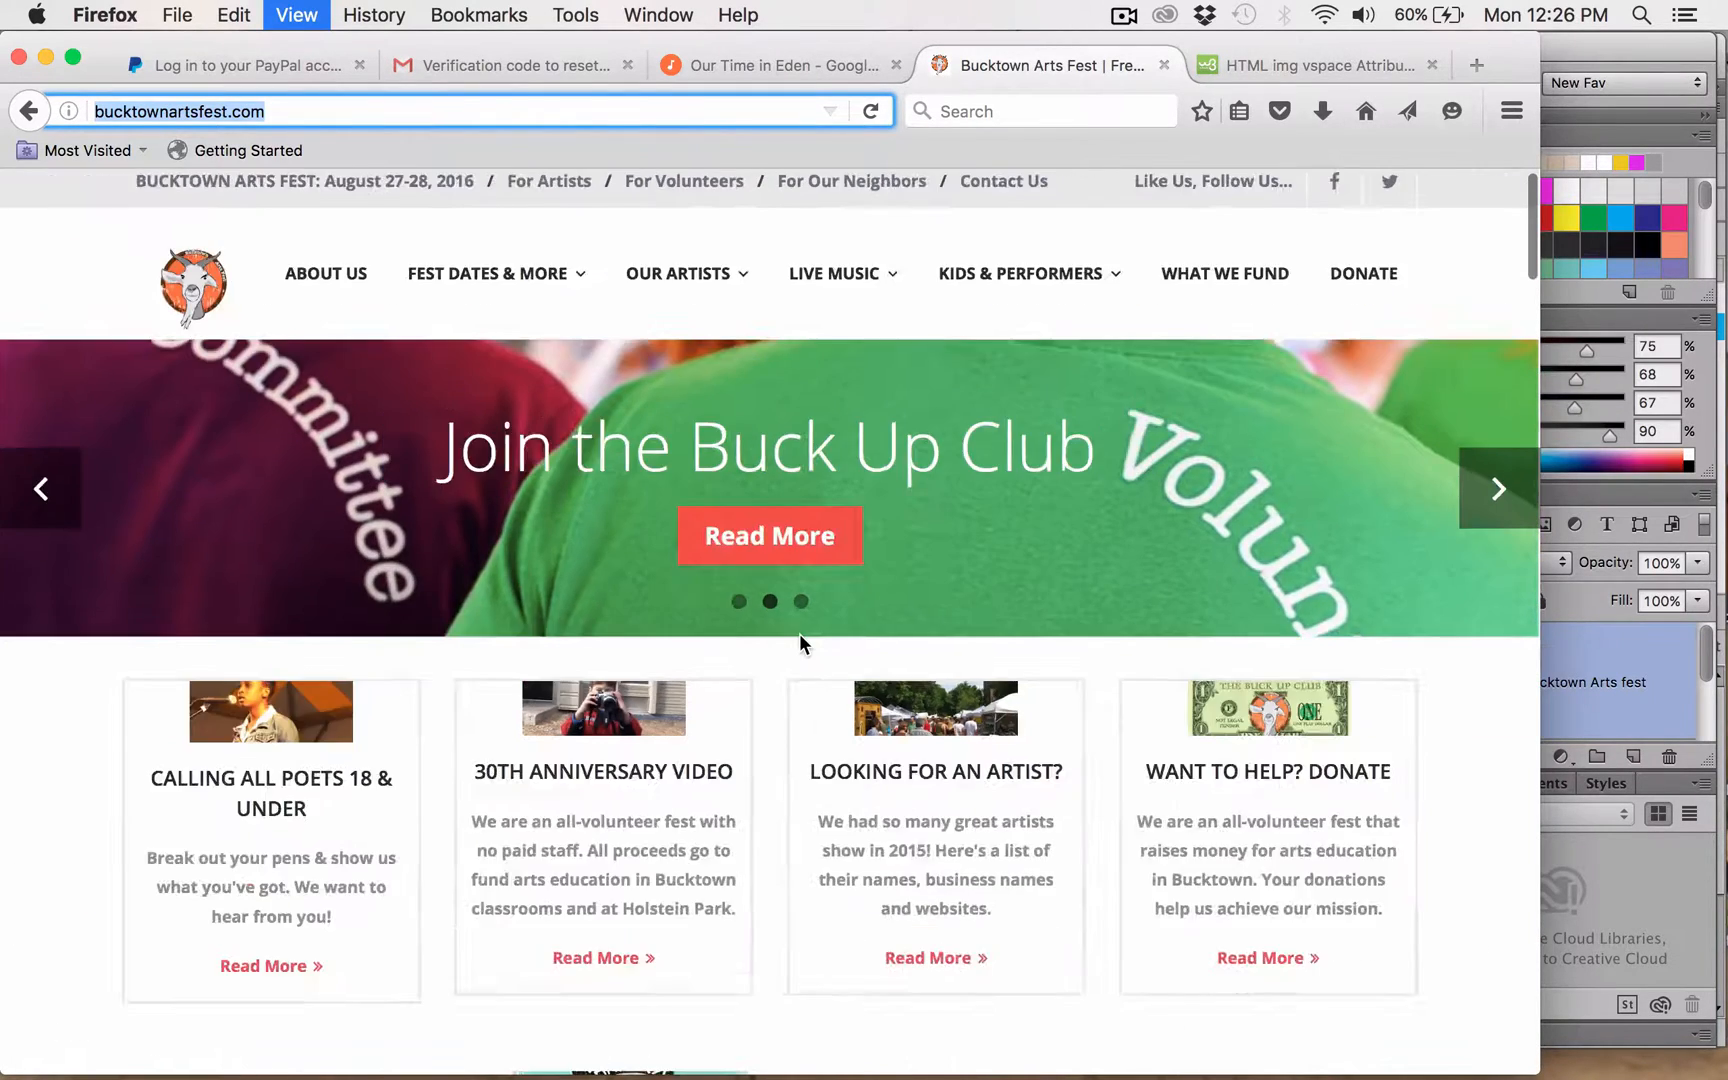
pyautogui.press('super+minus')
pyautogui.press('super+minus')
pyautogui.press('super+equal')
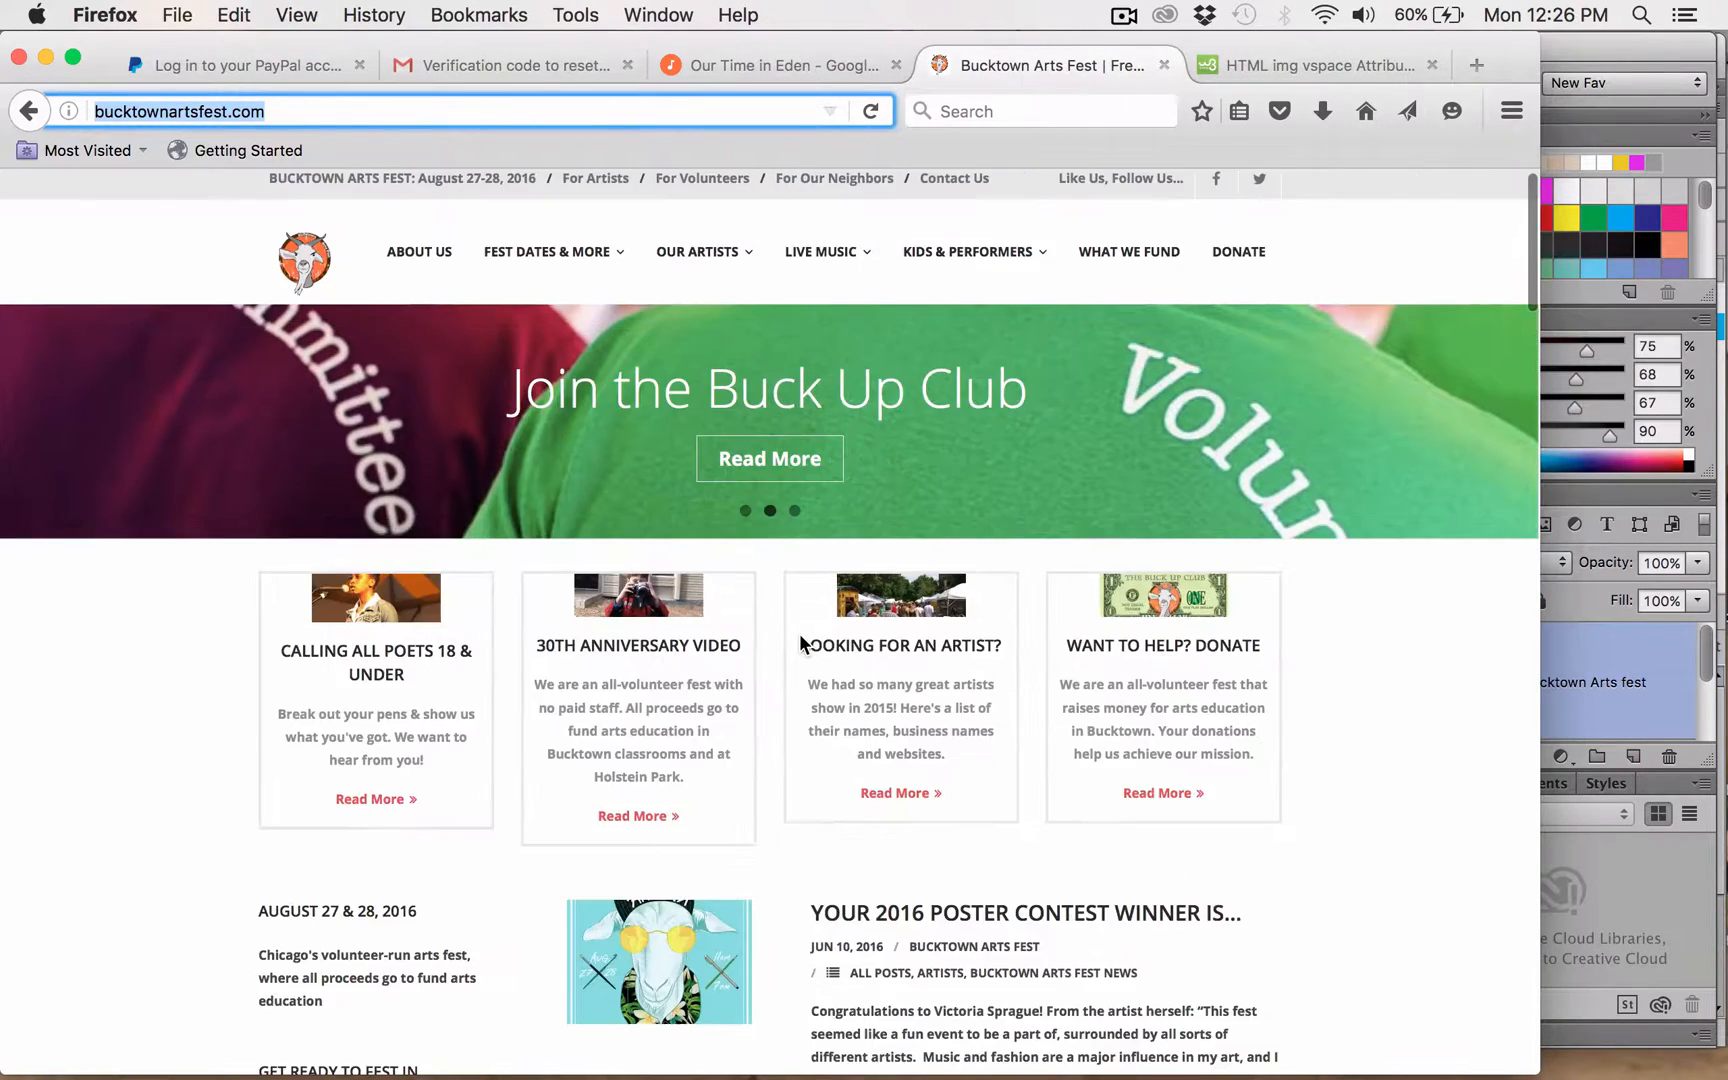
pyautogui.press('super+equal')
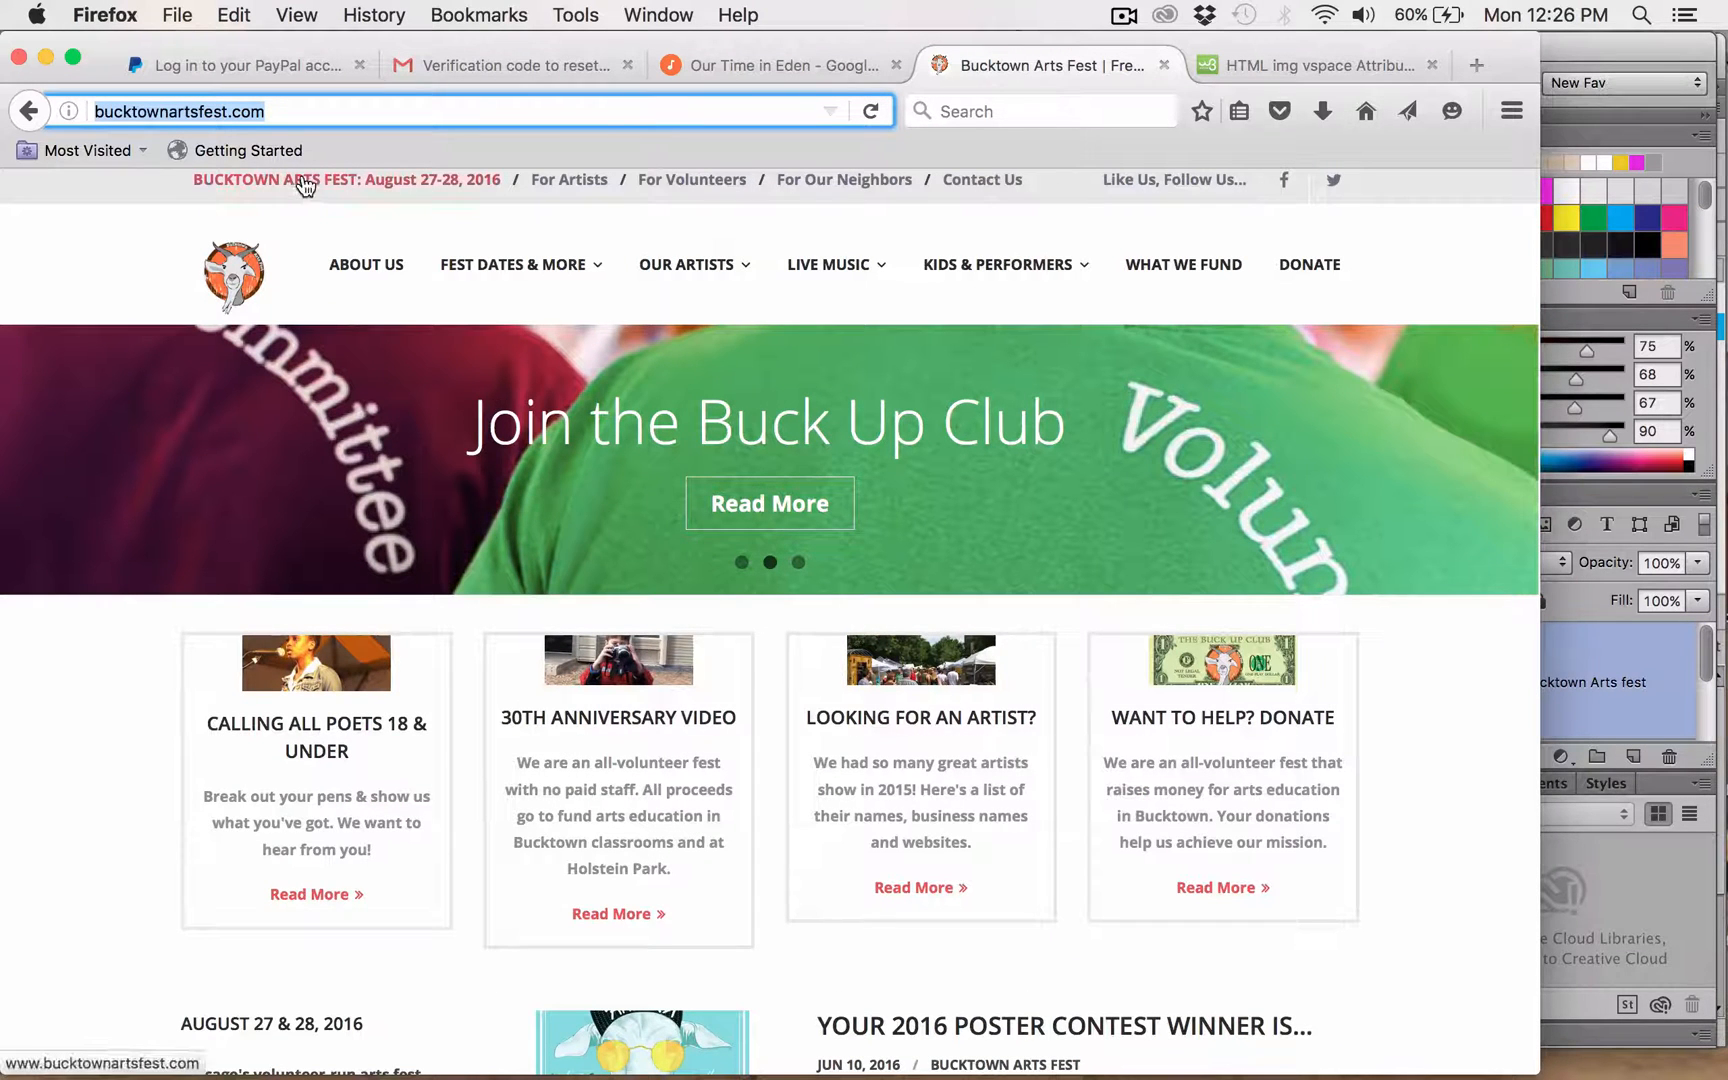
pyautogui.moveTo(575, 245)
# - Switch to Photoshop and rewrite the second text line in capitals as "ARTS FEST"
pyautogui.press('super+Tab')
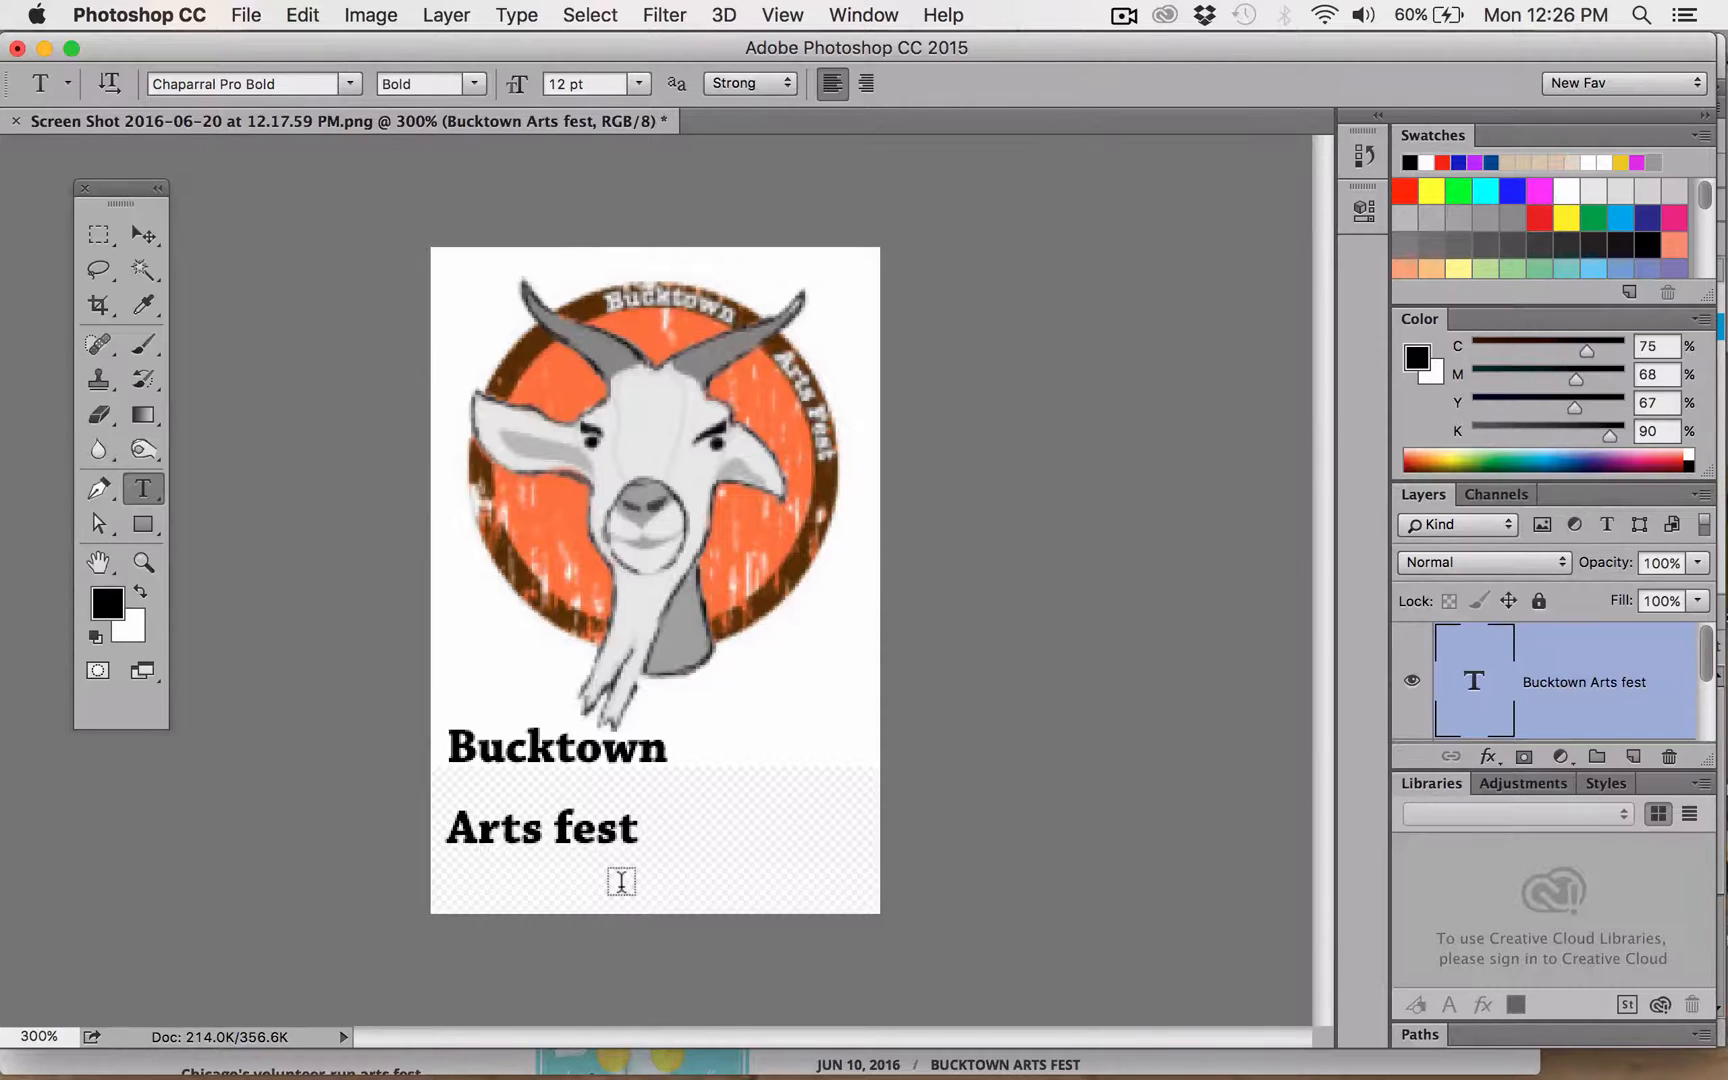
pyautogui.click(475, 826)
pyautogui.moveTo(475, 826); pyautogui.dragTo(640, 826)
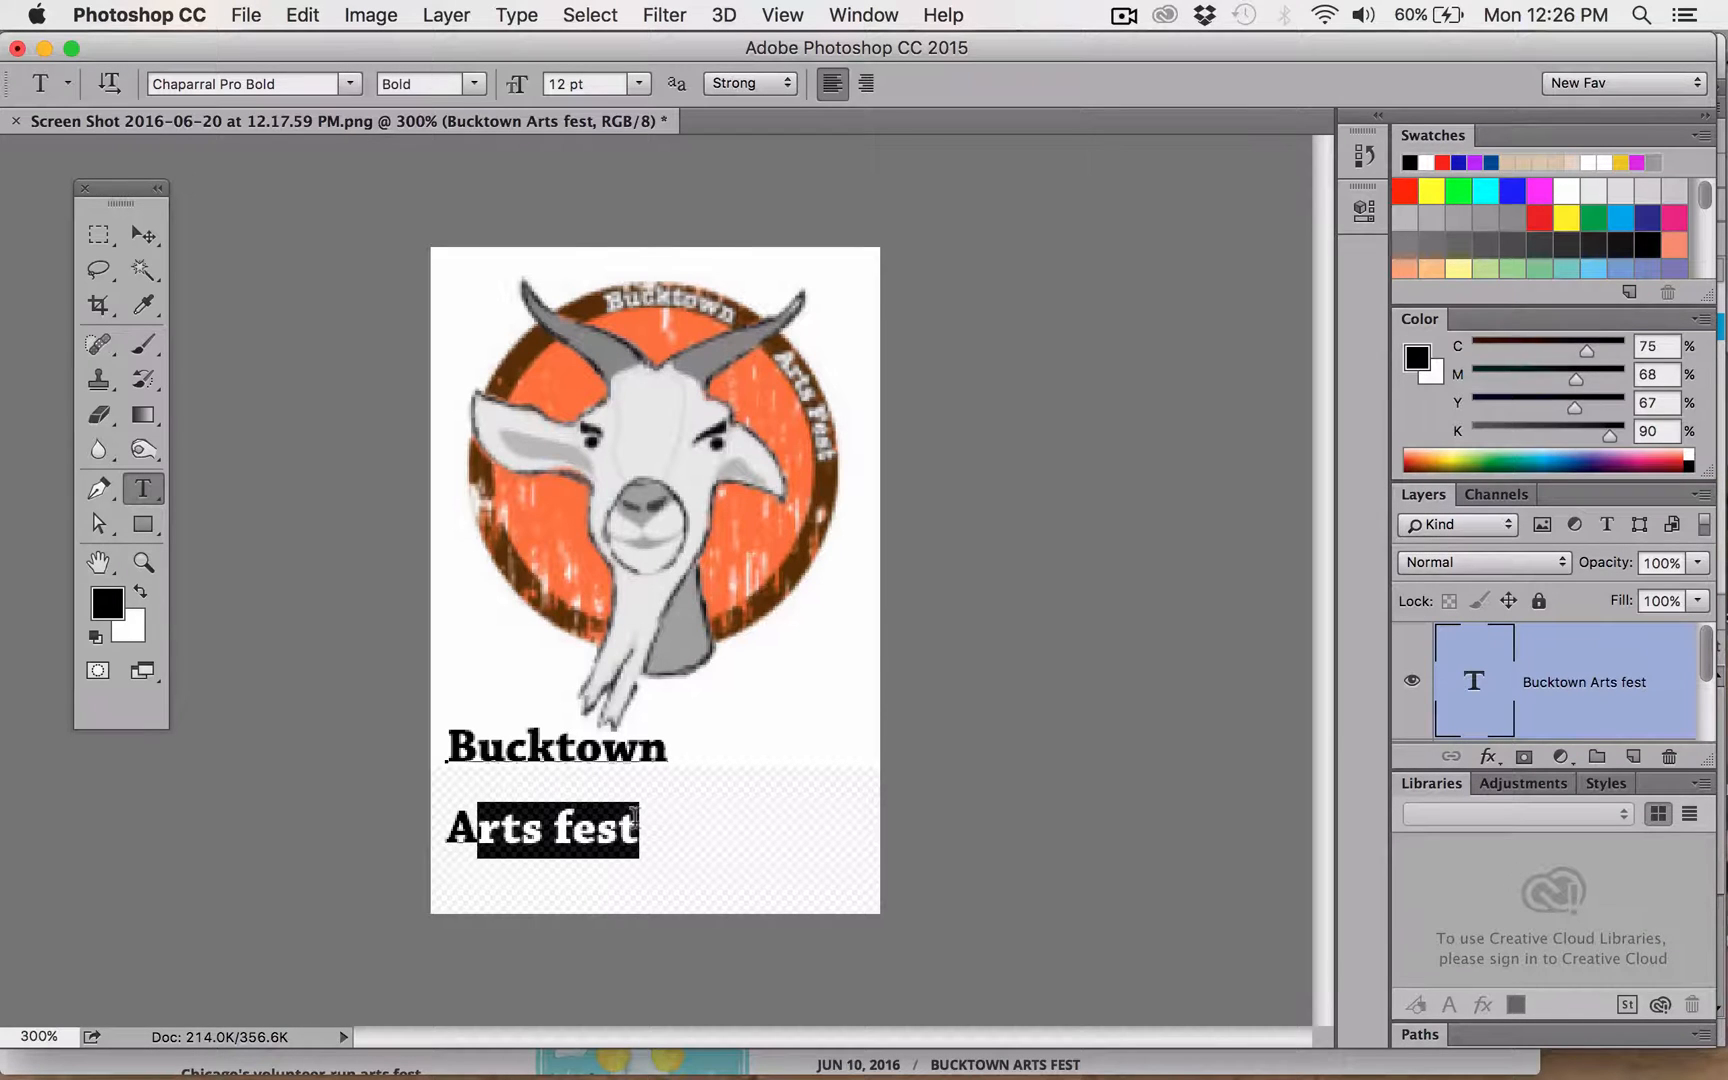
pyautogui.write('RTS FEST')
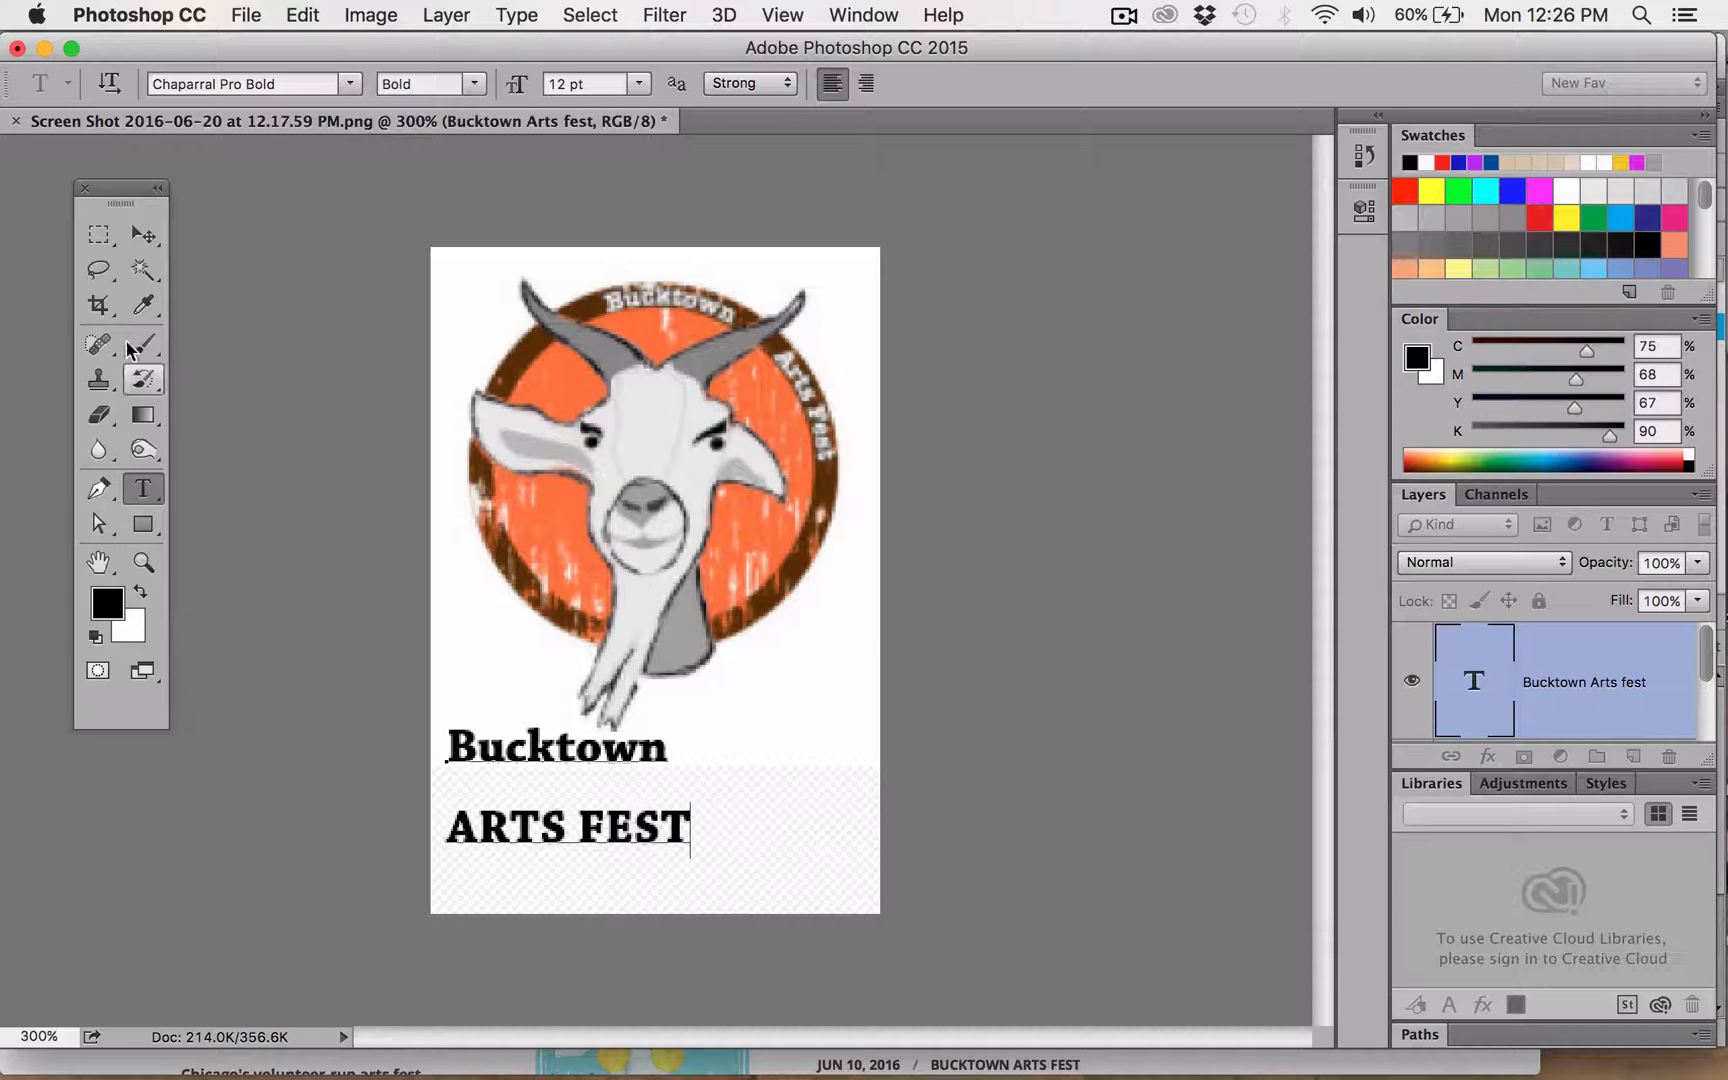
pyautogui.click(155, 240)
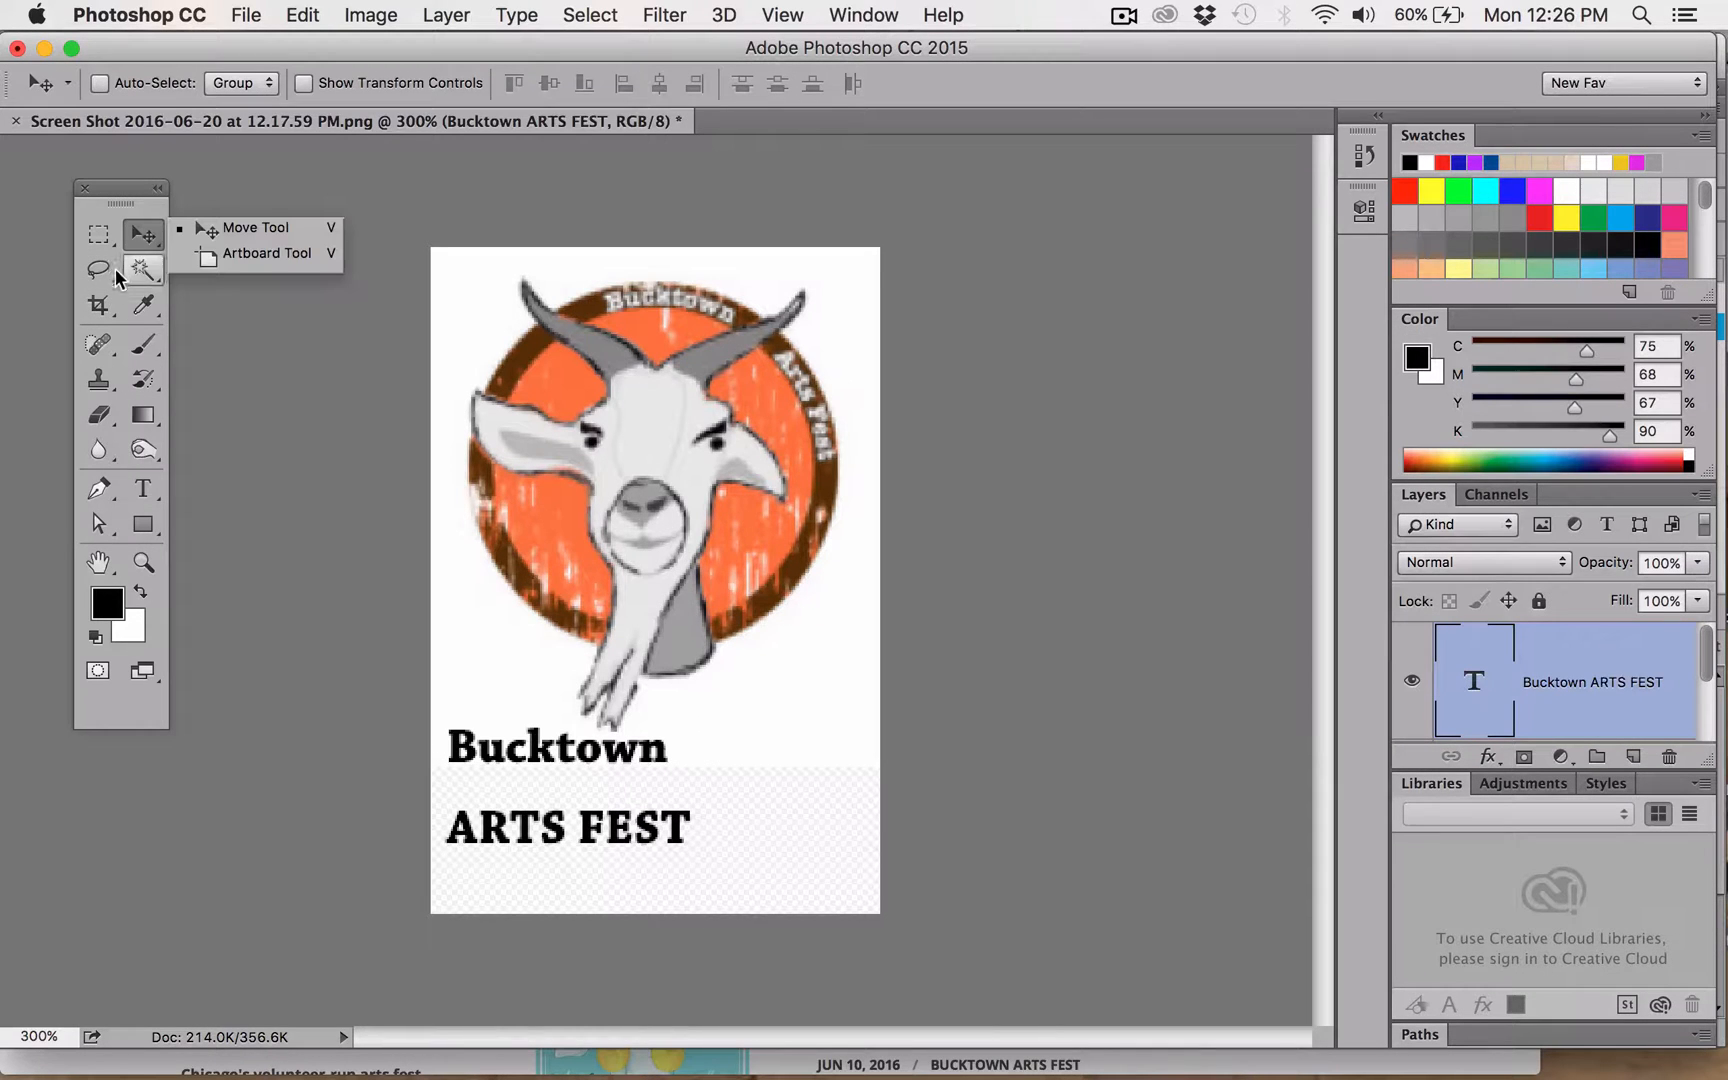
# - Cut the "ARTS FEST" line out of the text layer, leaving only "Bucktown", and return to the Horizontal Type tool
pyautogui.click(145, 492)
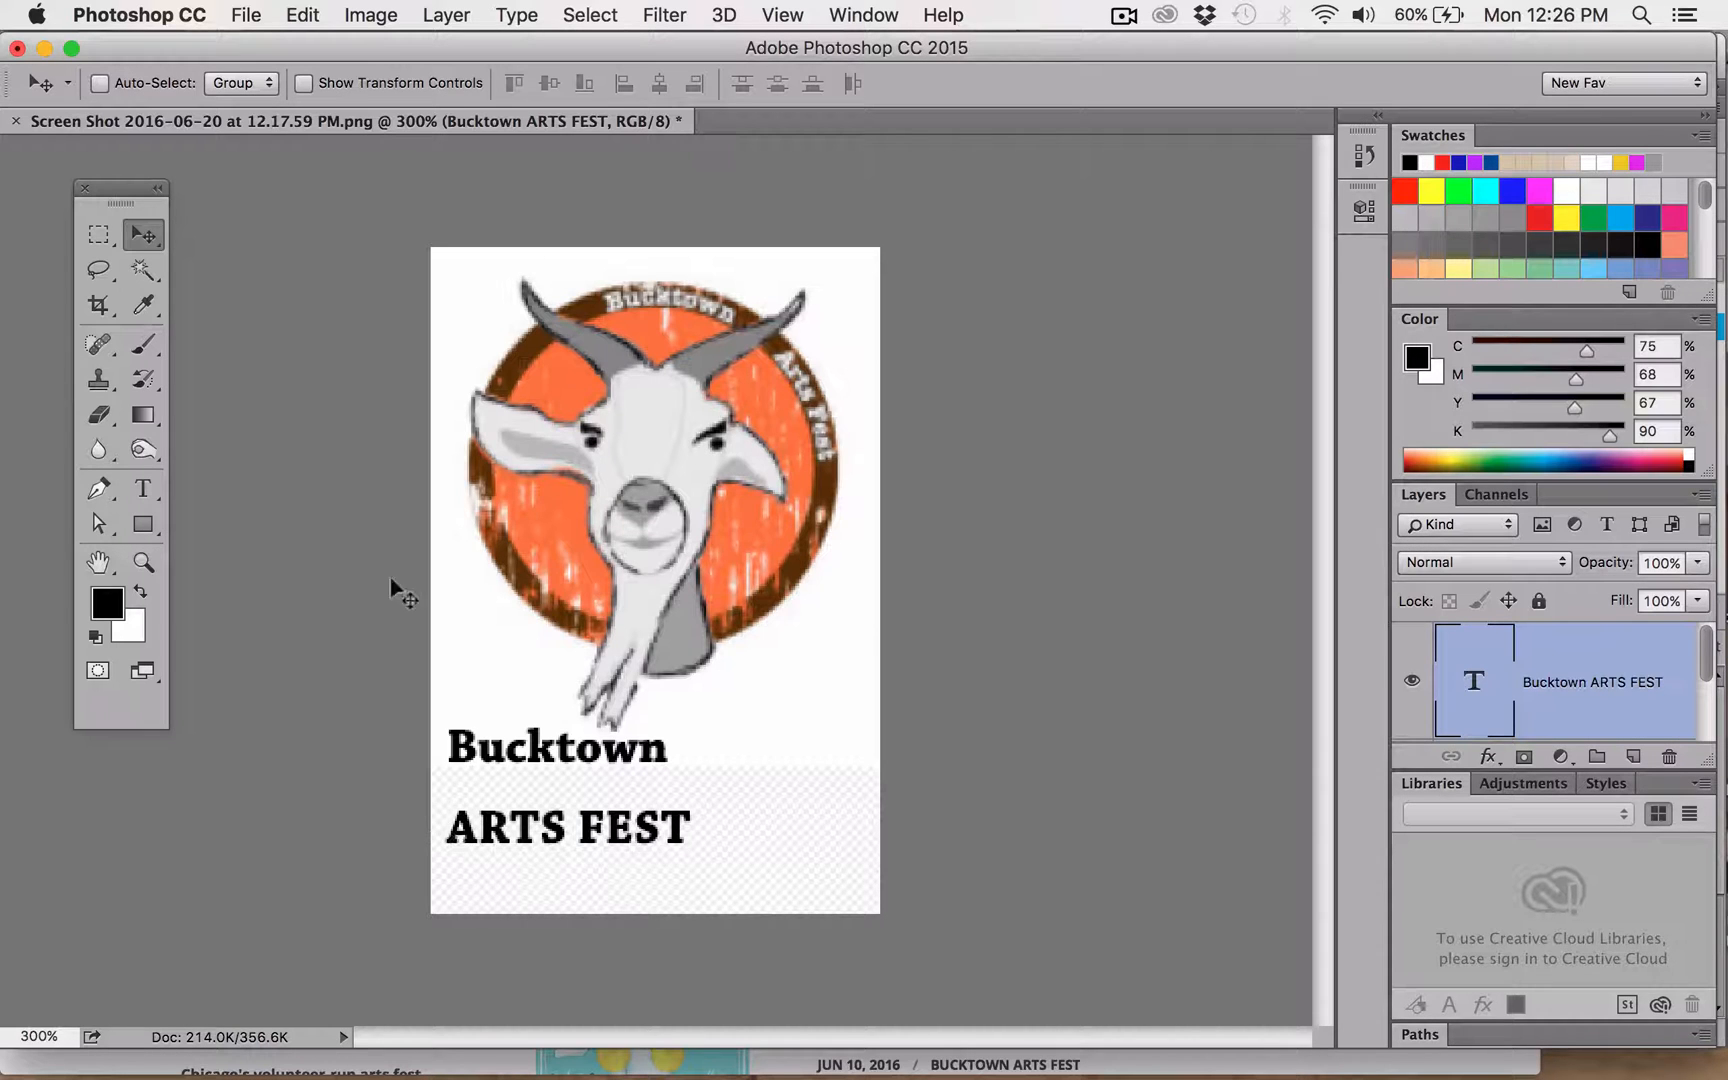
pyautogui.click(152, 490)
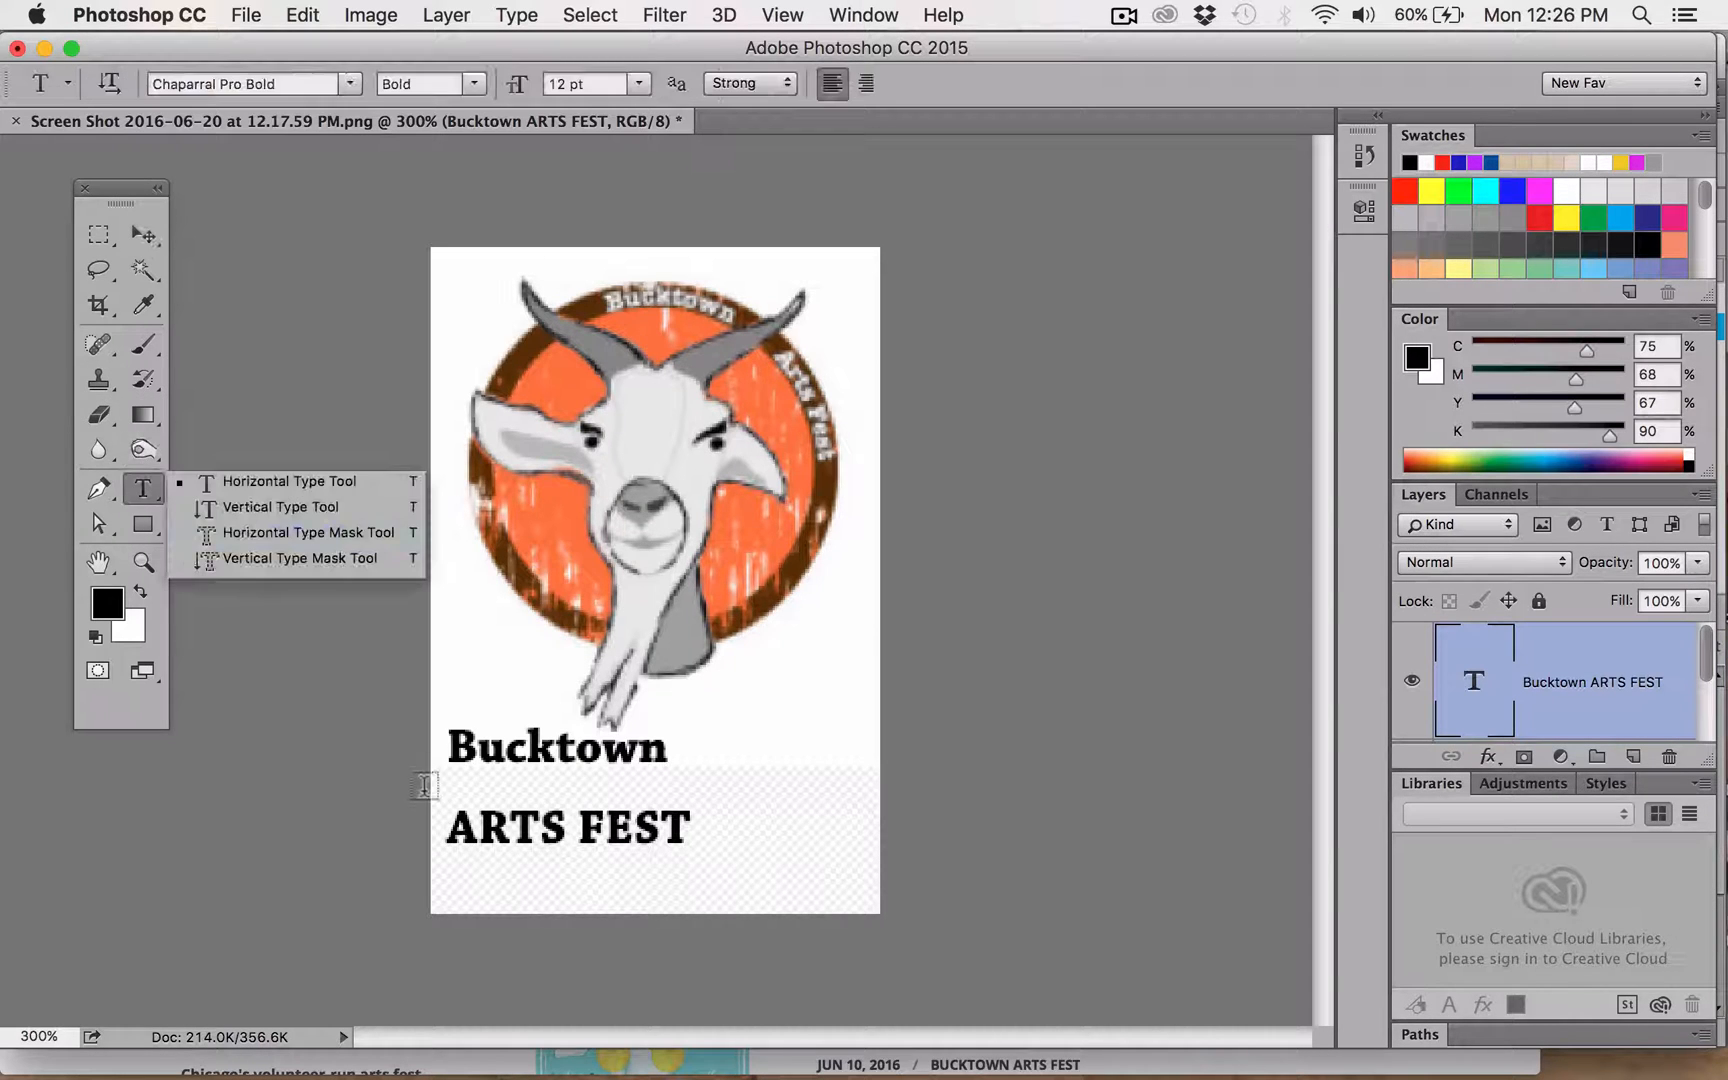
pyautogui.click(440, 830)
pyautogui.moveTo(690, 828); pyautogui.dragTo(446, 828)
pyautogui.press('super+x')
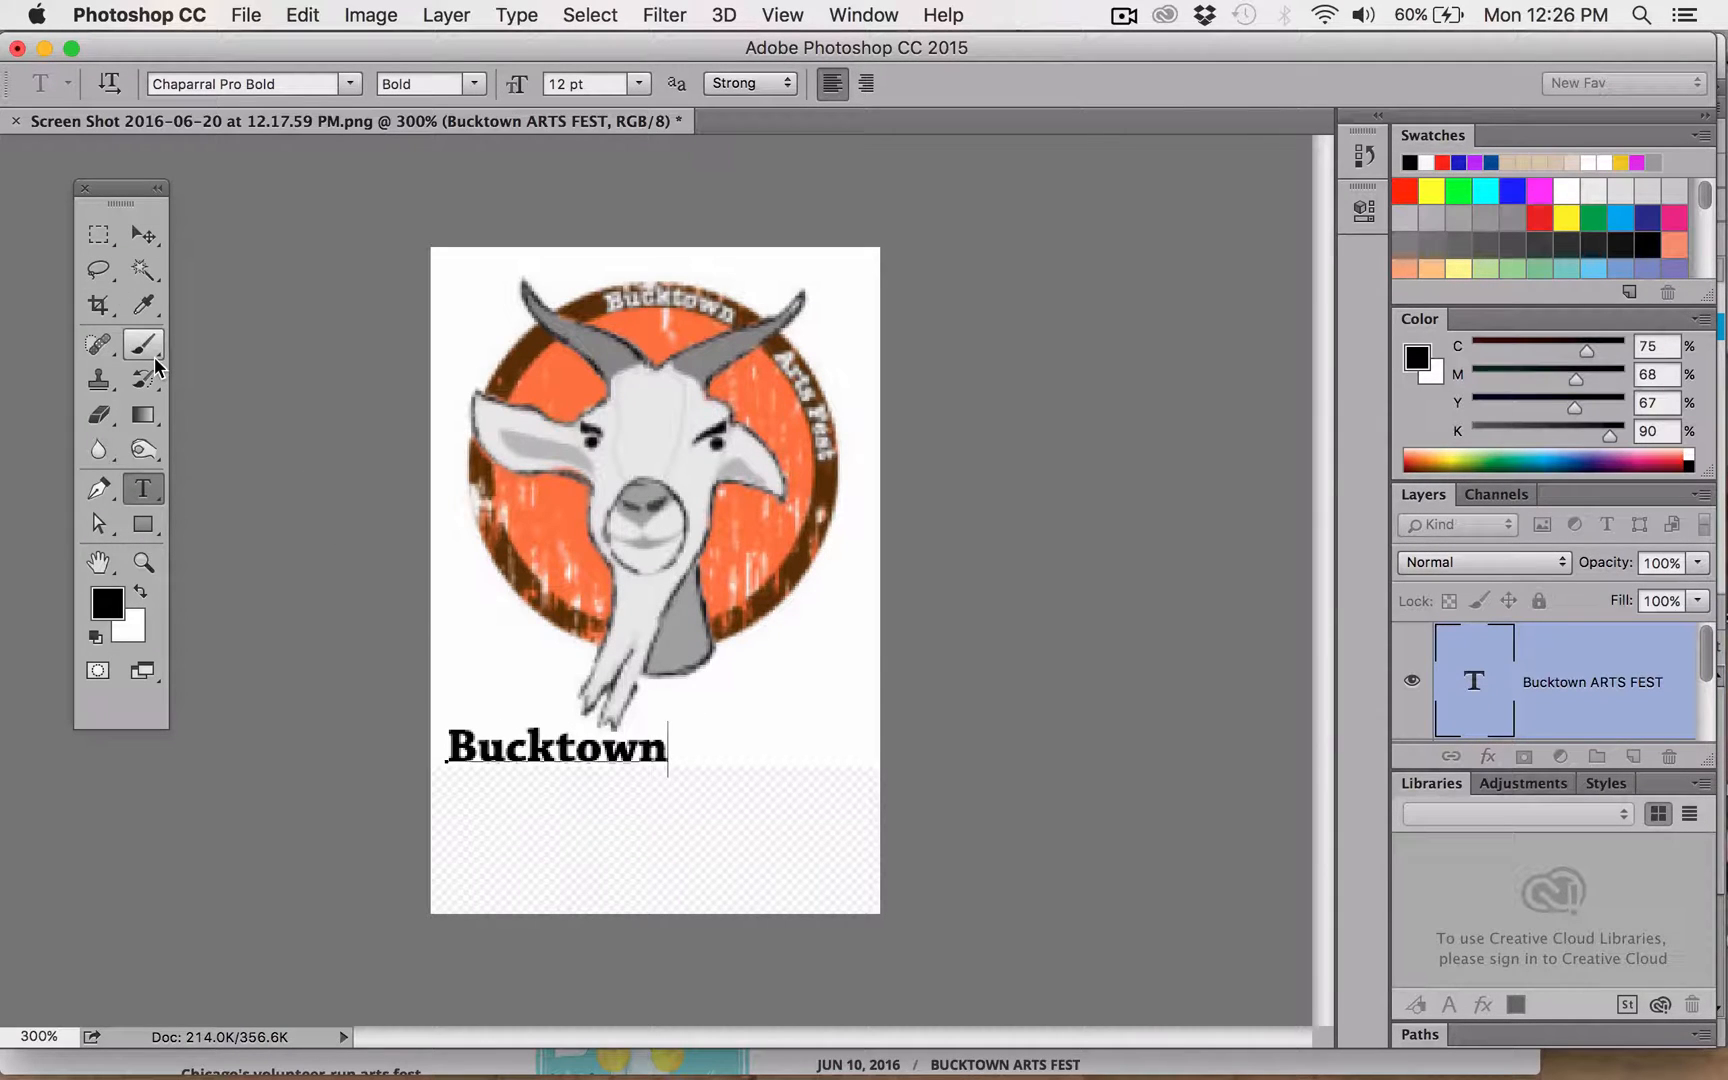
pyautogui.click(158, 236)
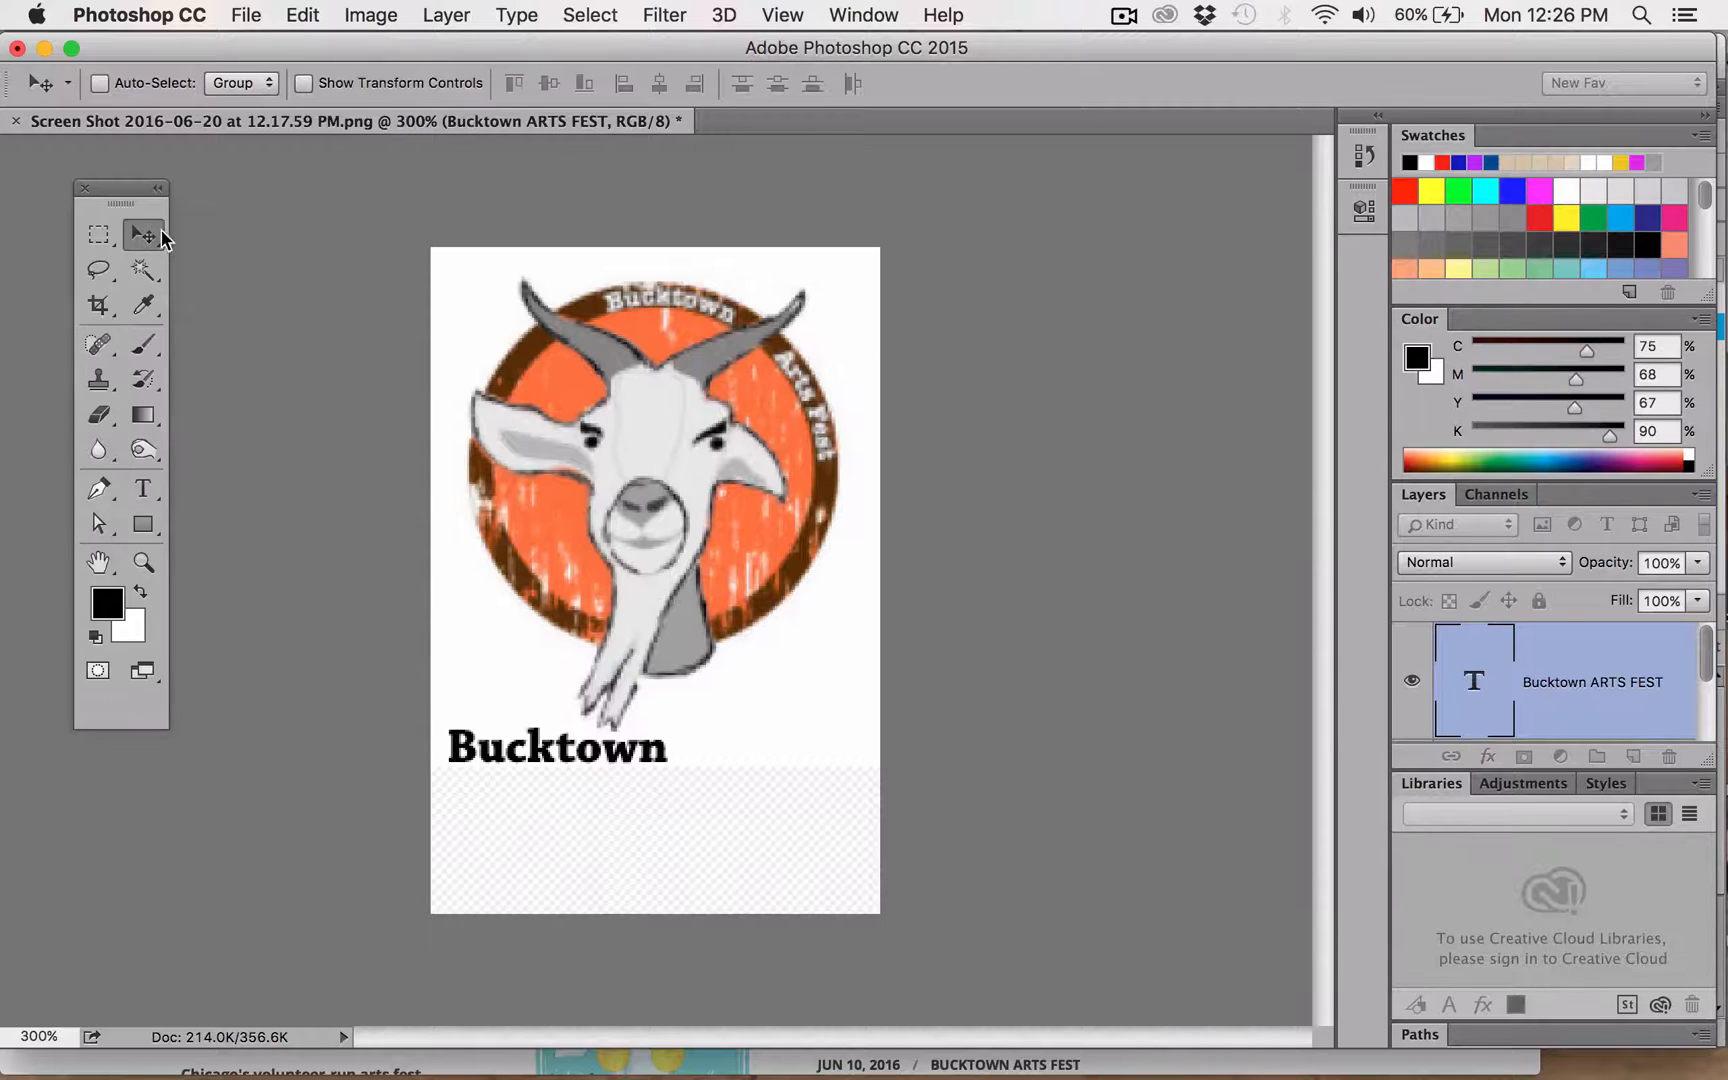
pyautogui.moveTo(160, 236); pyautogui.dragTo(220, 262)
pyautogui.click(147, 489)
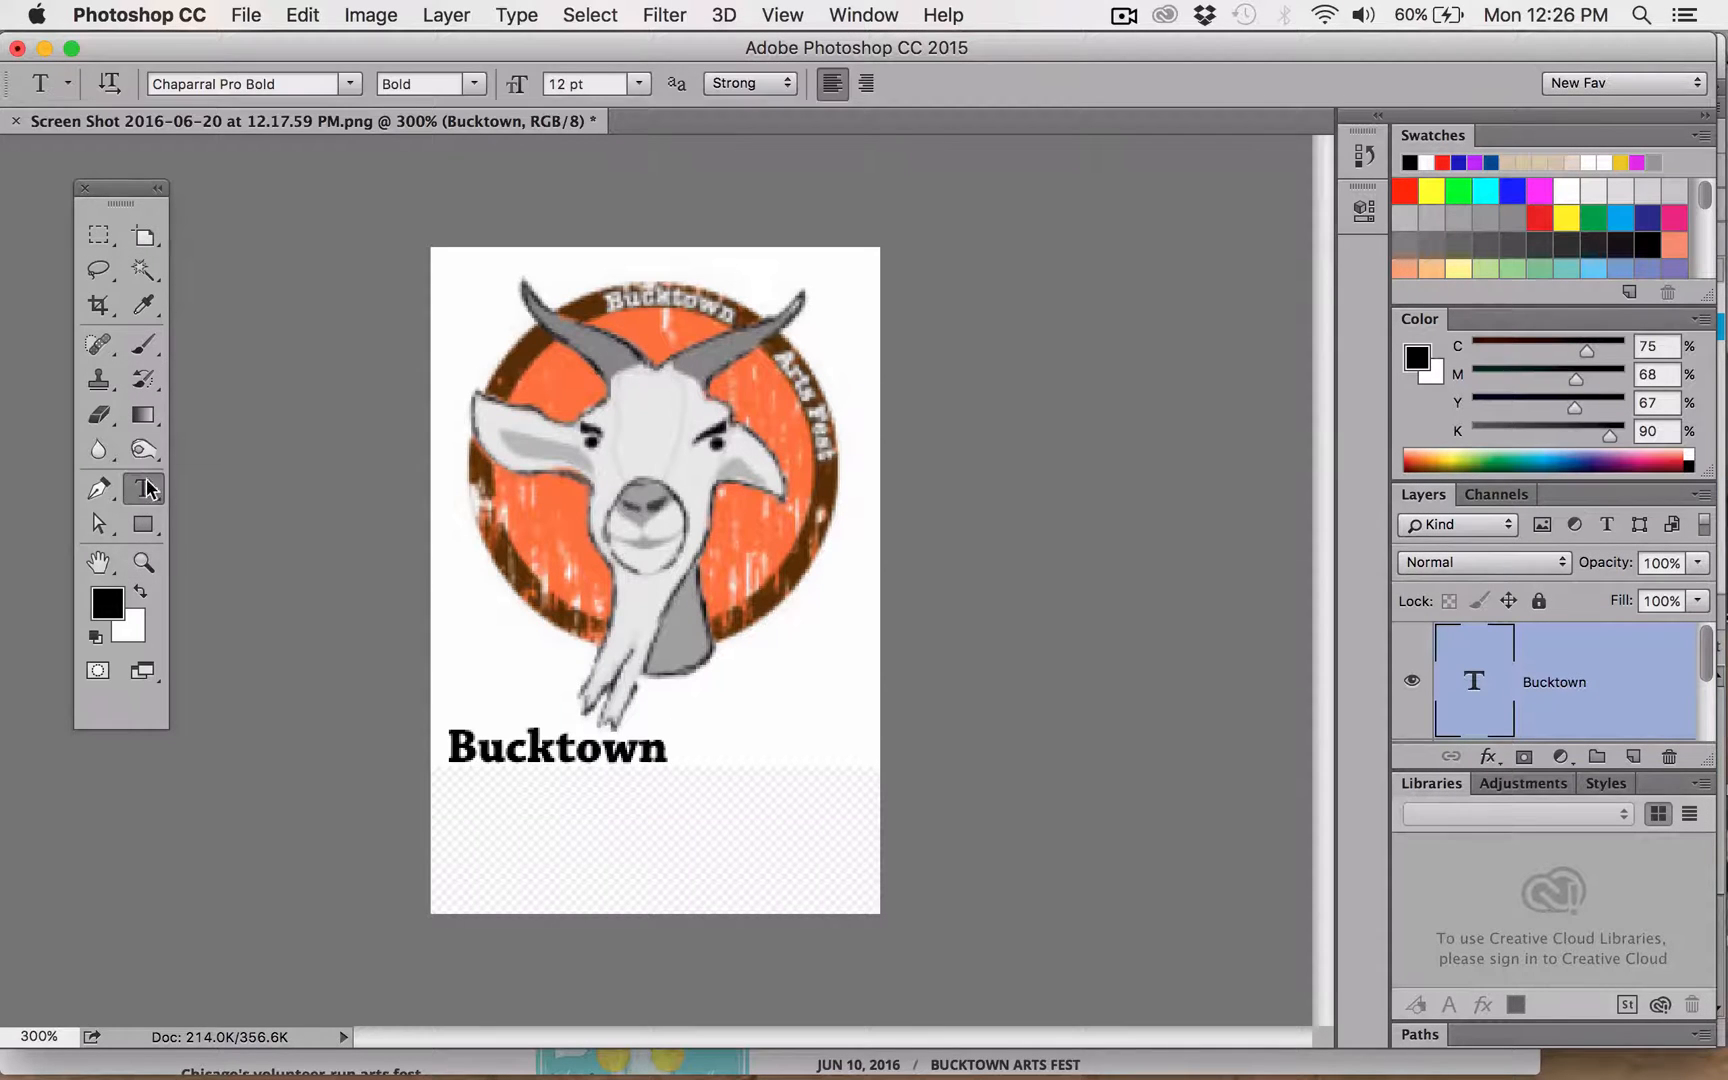
pyautogui.click(454, 886)
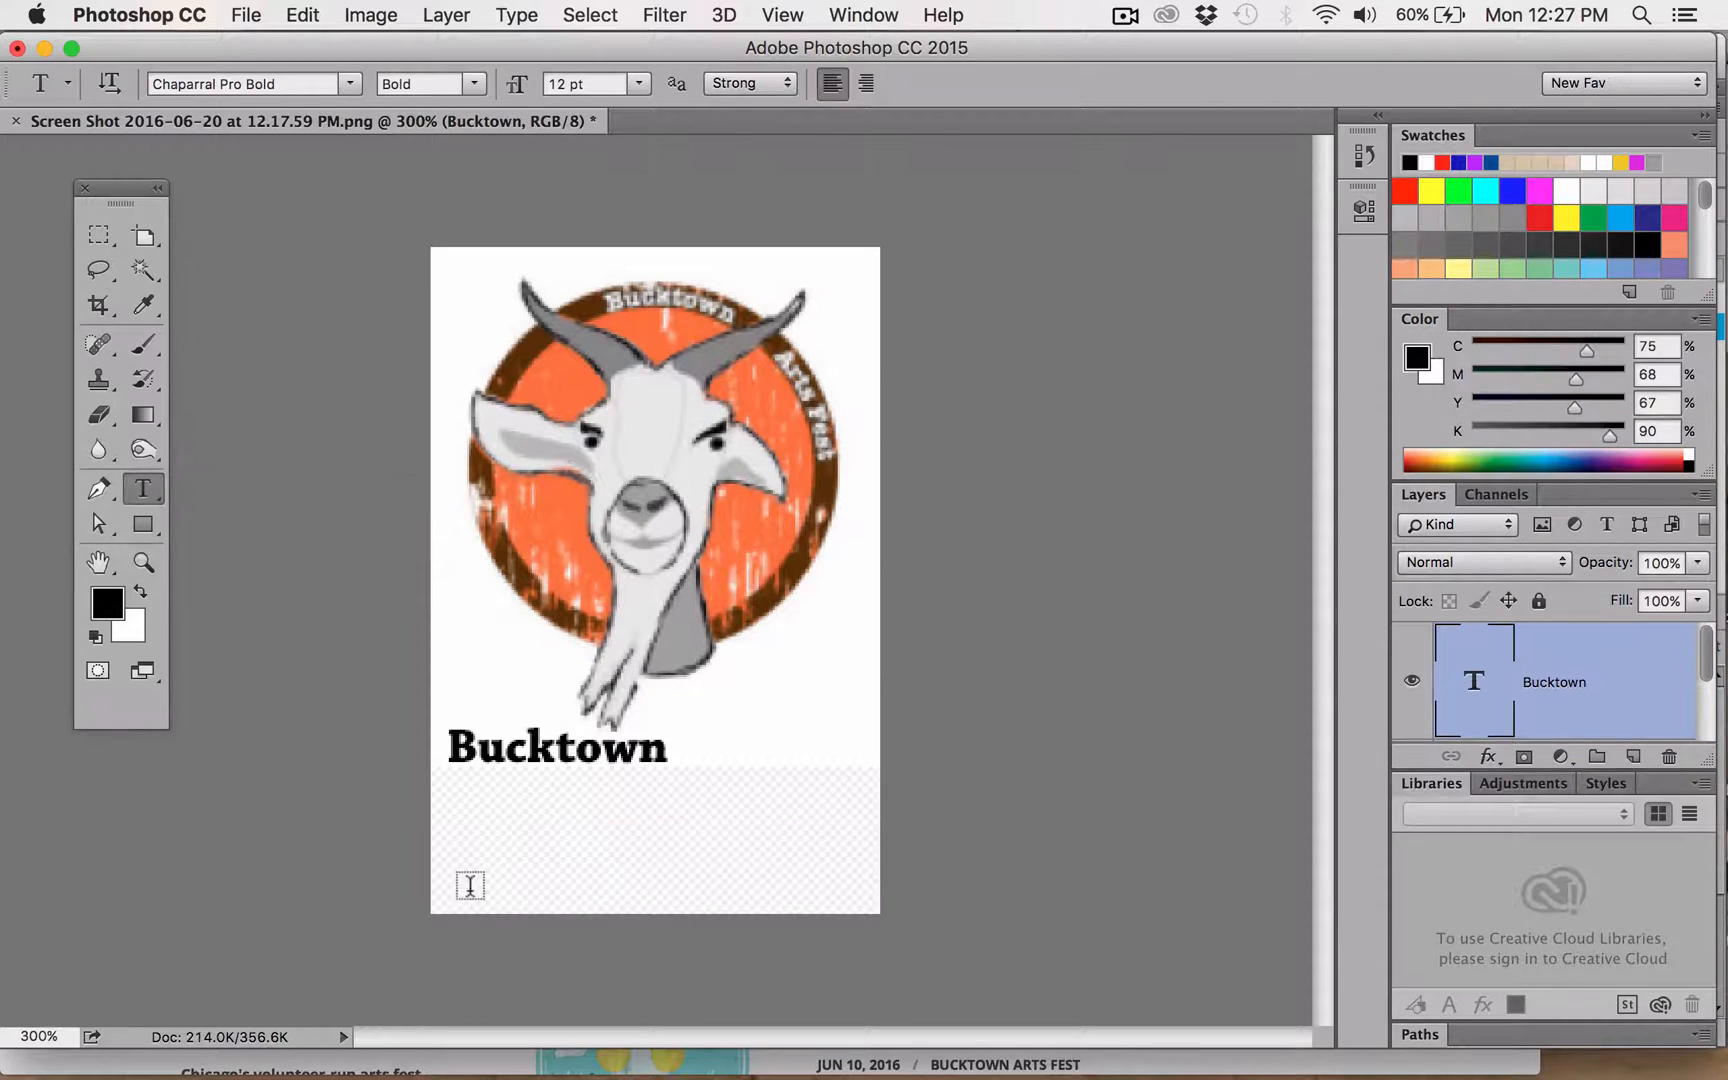
pyautogui.click(470, 886)
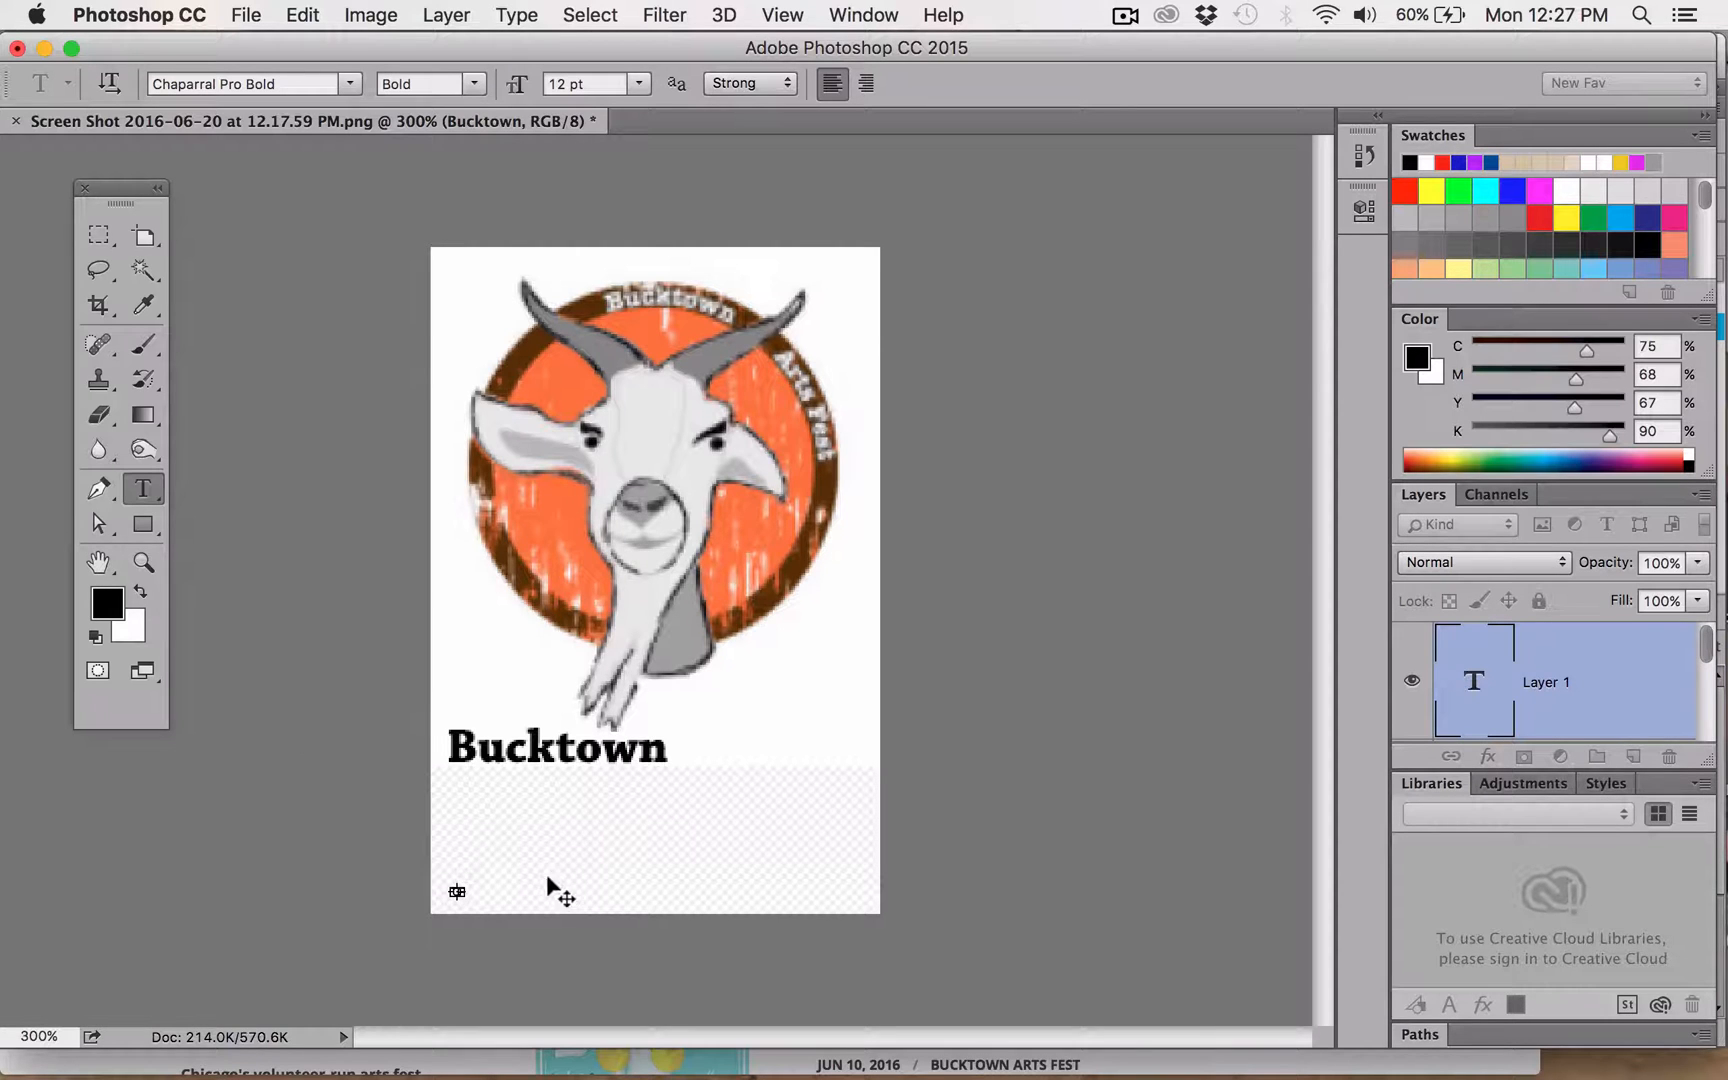
pyautogui.press('Escape')
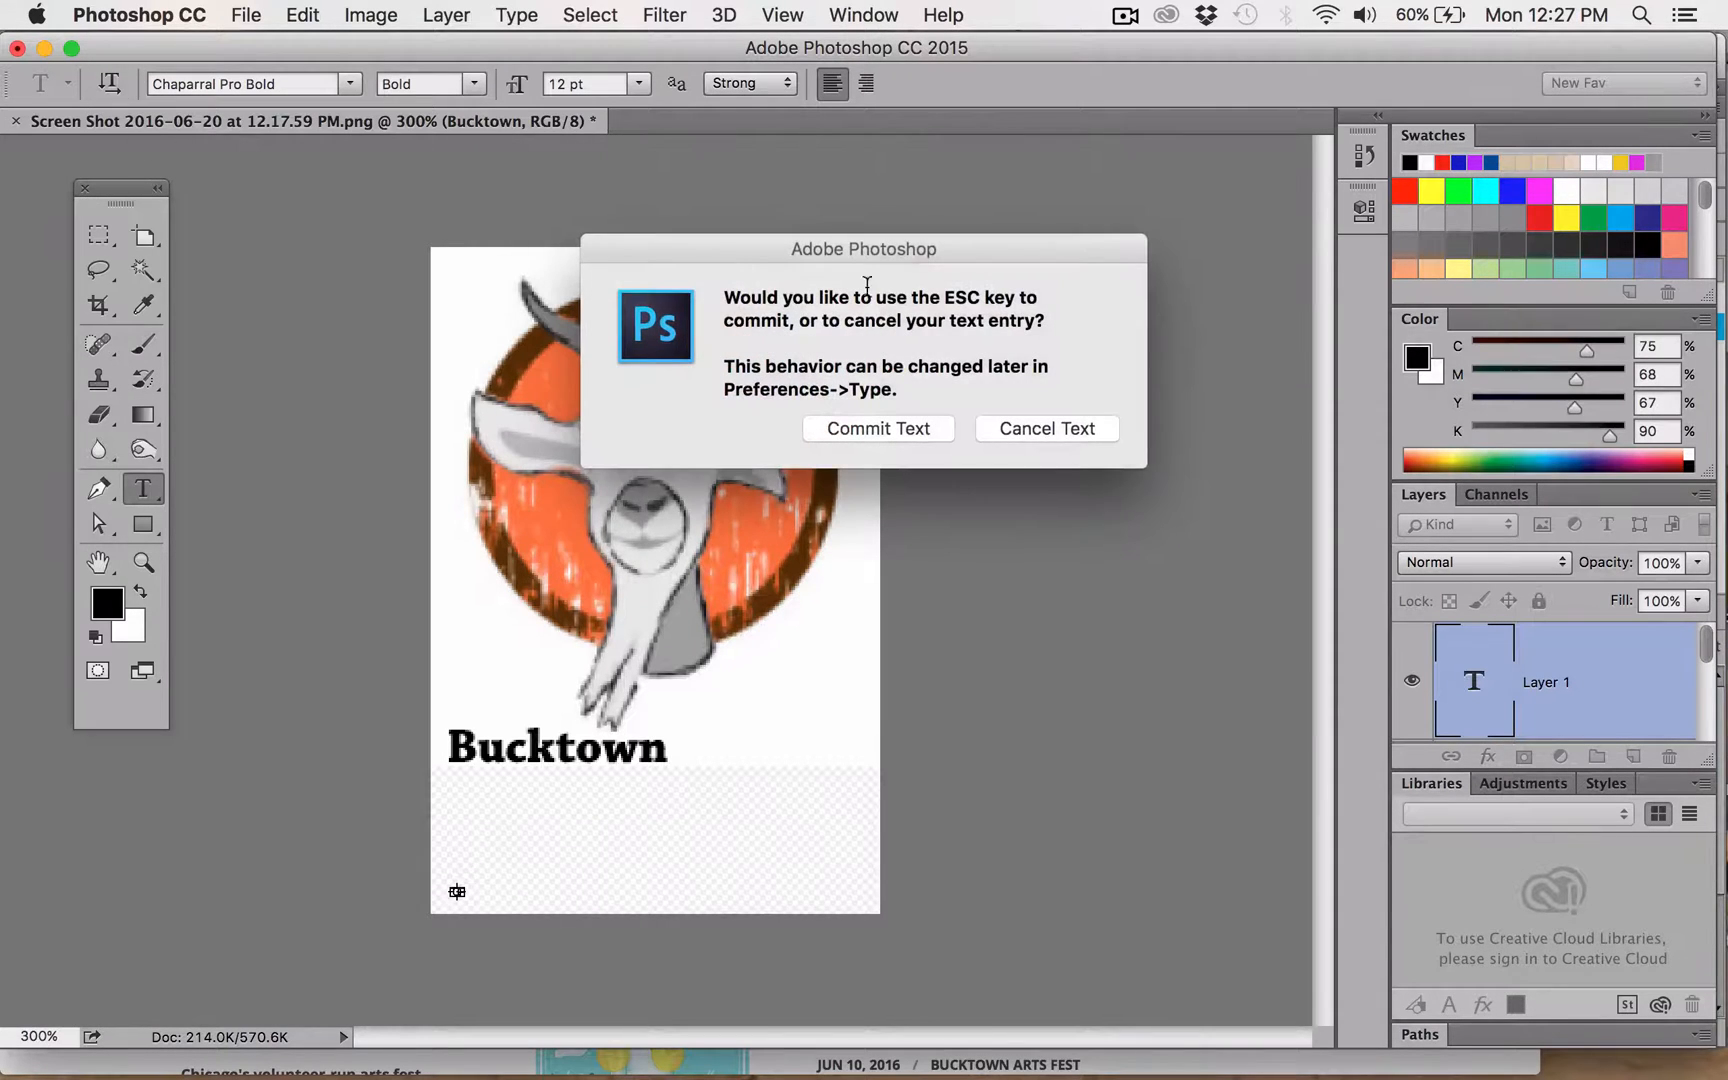
pyautogui.click(1038, 430)
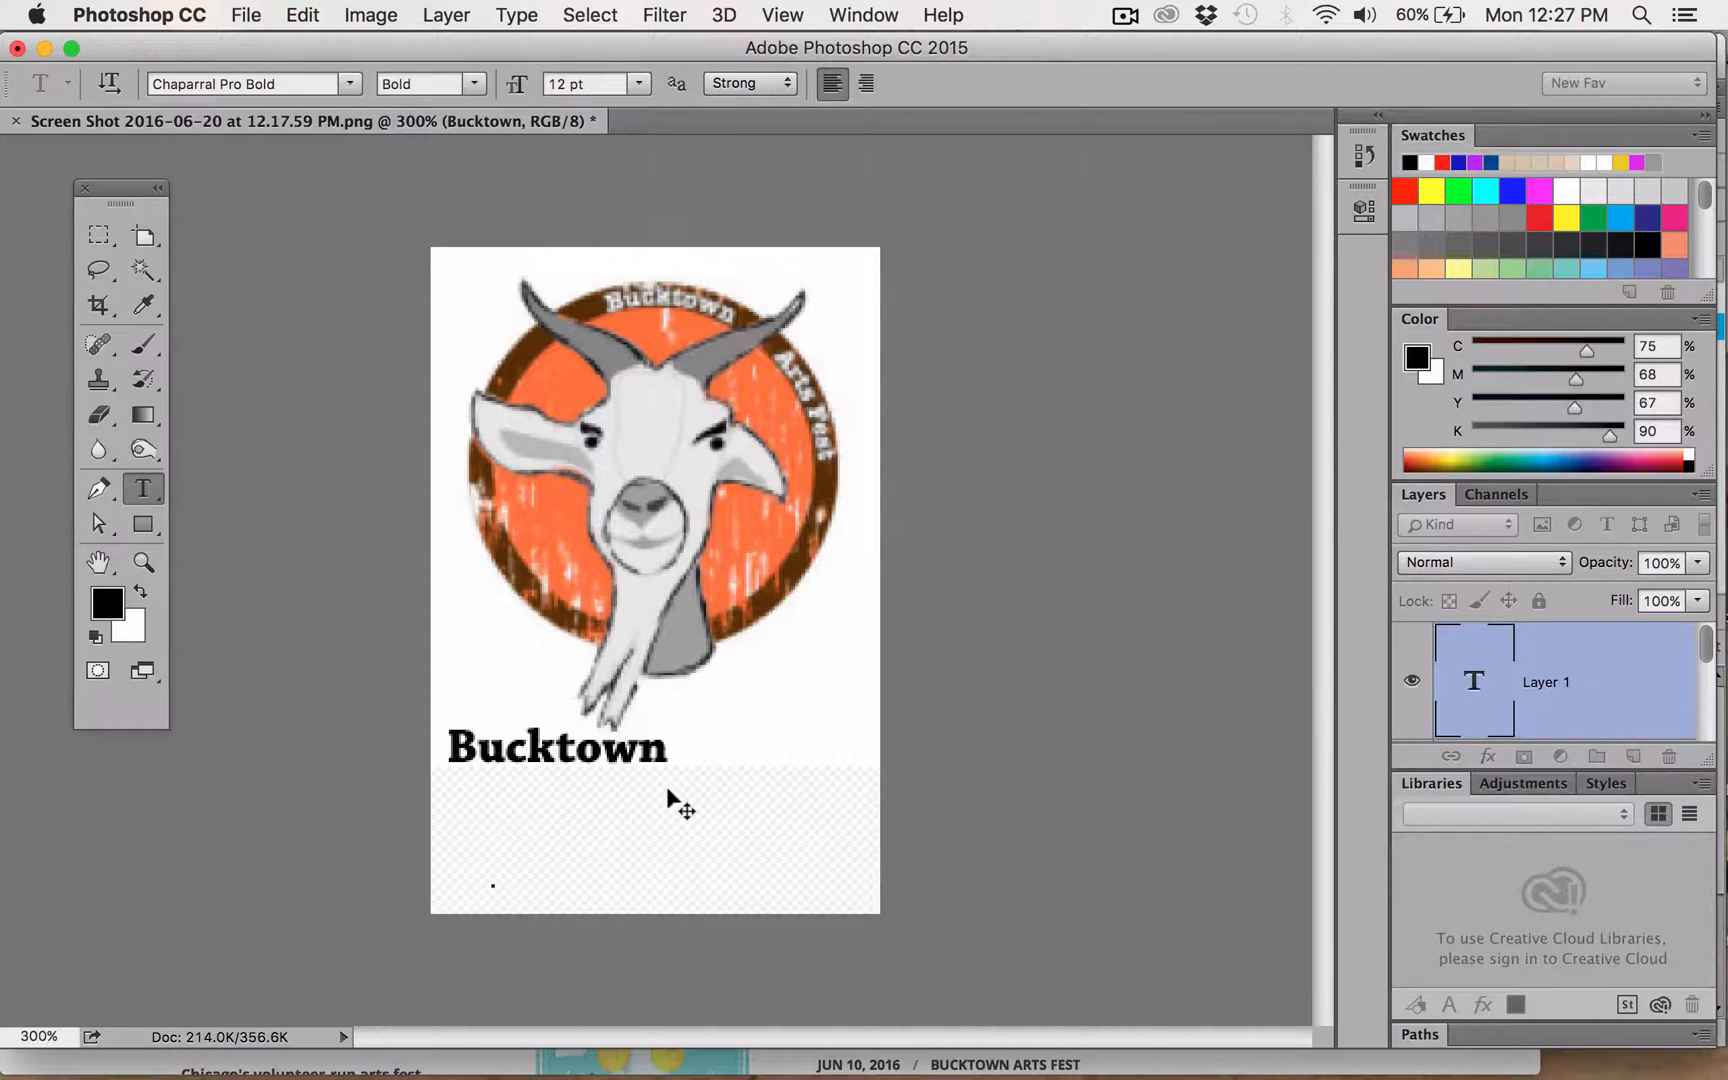
# - Paste "ARTS FEST" as a separate text layer in the empty canvas space below "Bucktown"
pyautogui.press('super+v')
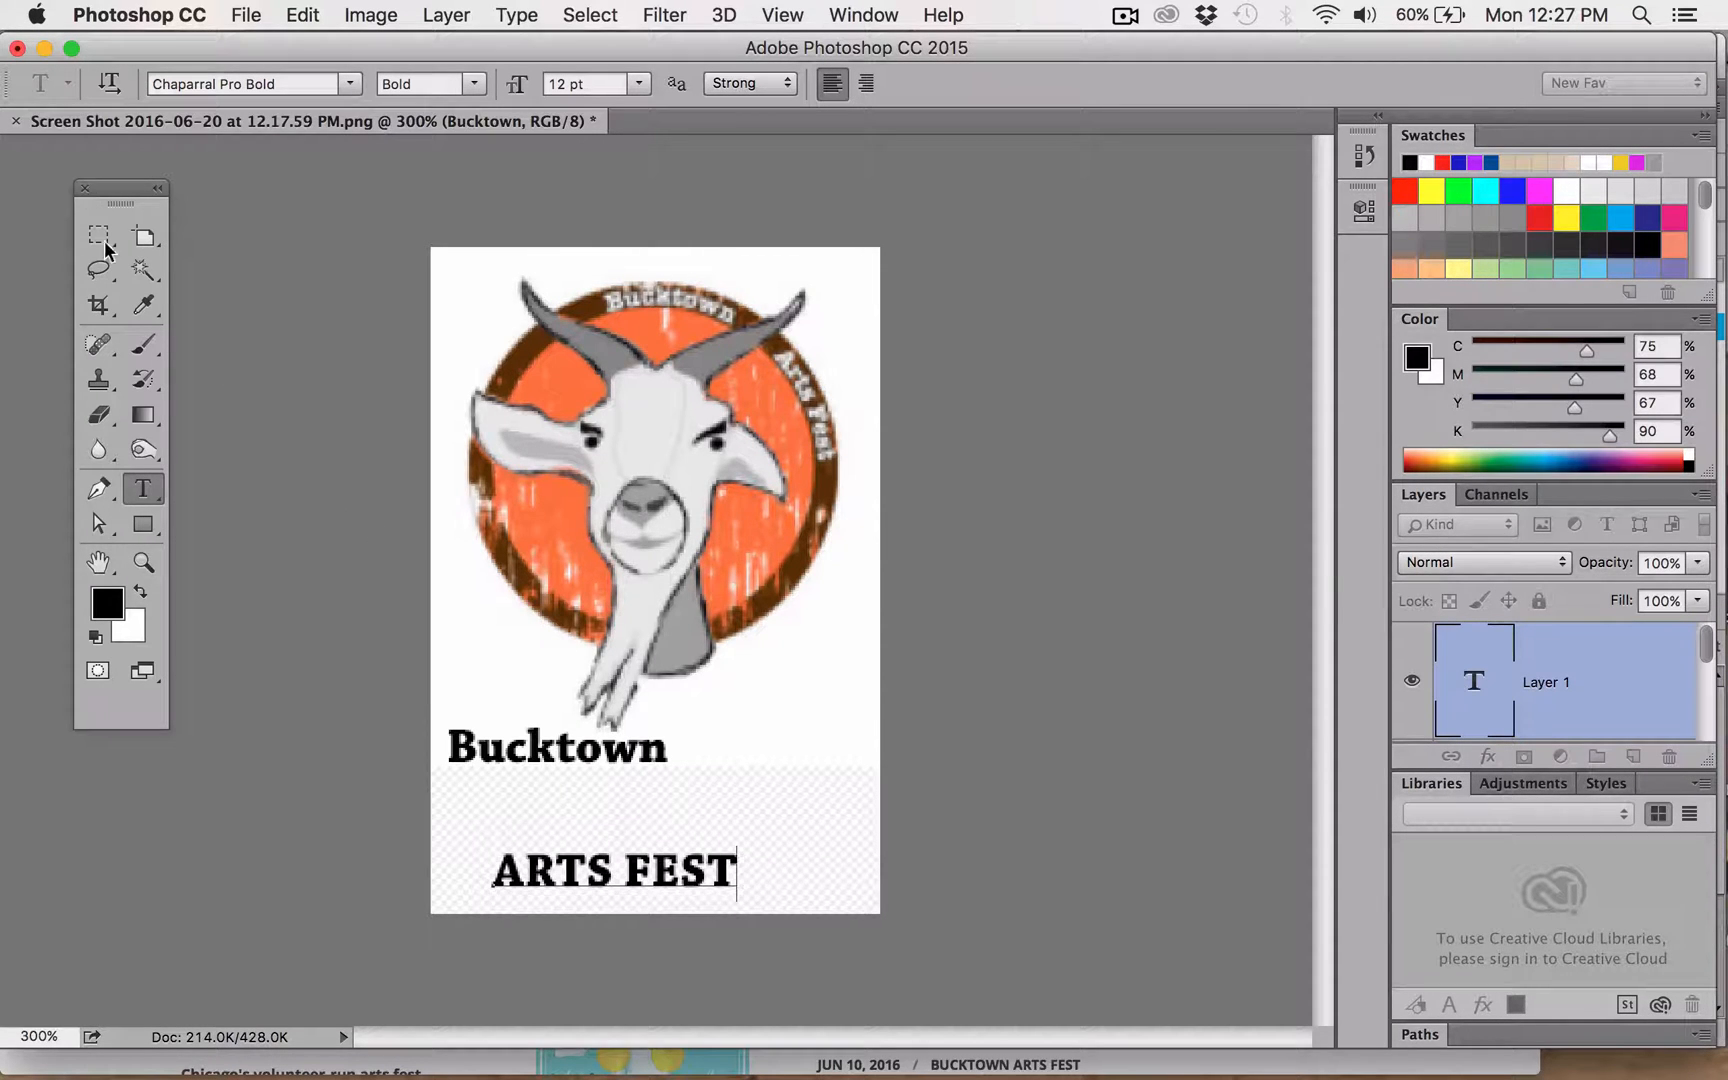
pyautogui.click(100, 525)
pyautogui.click(108, 527)
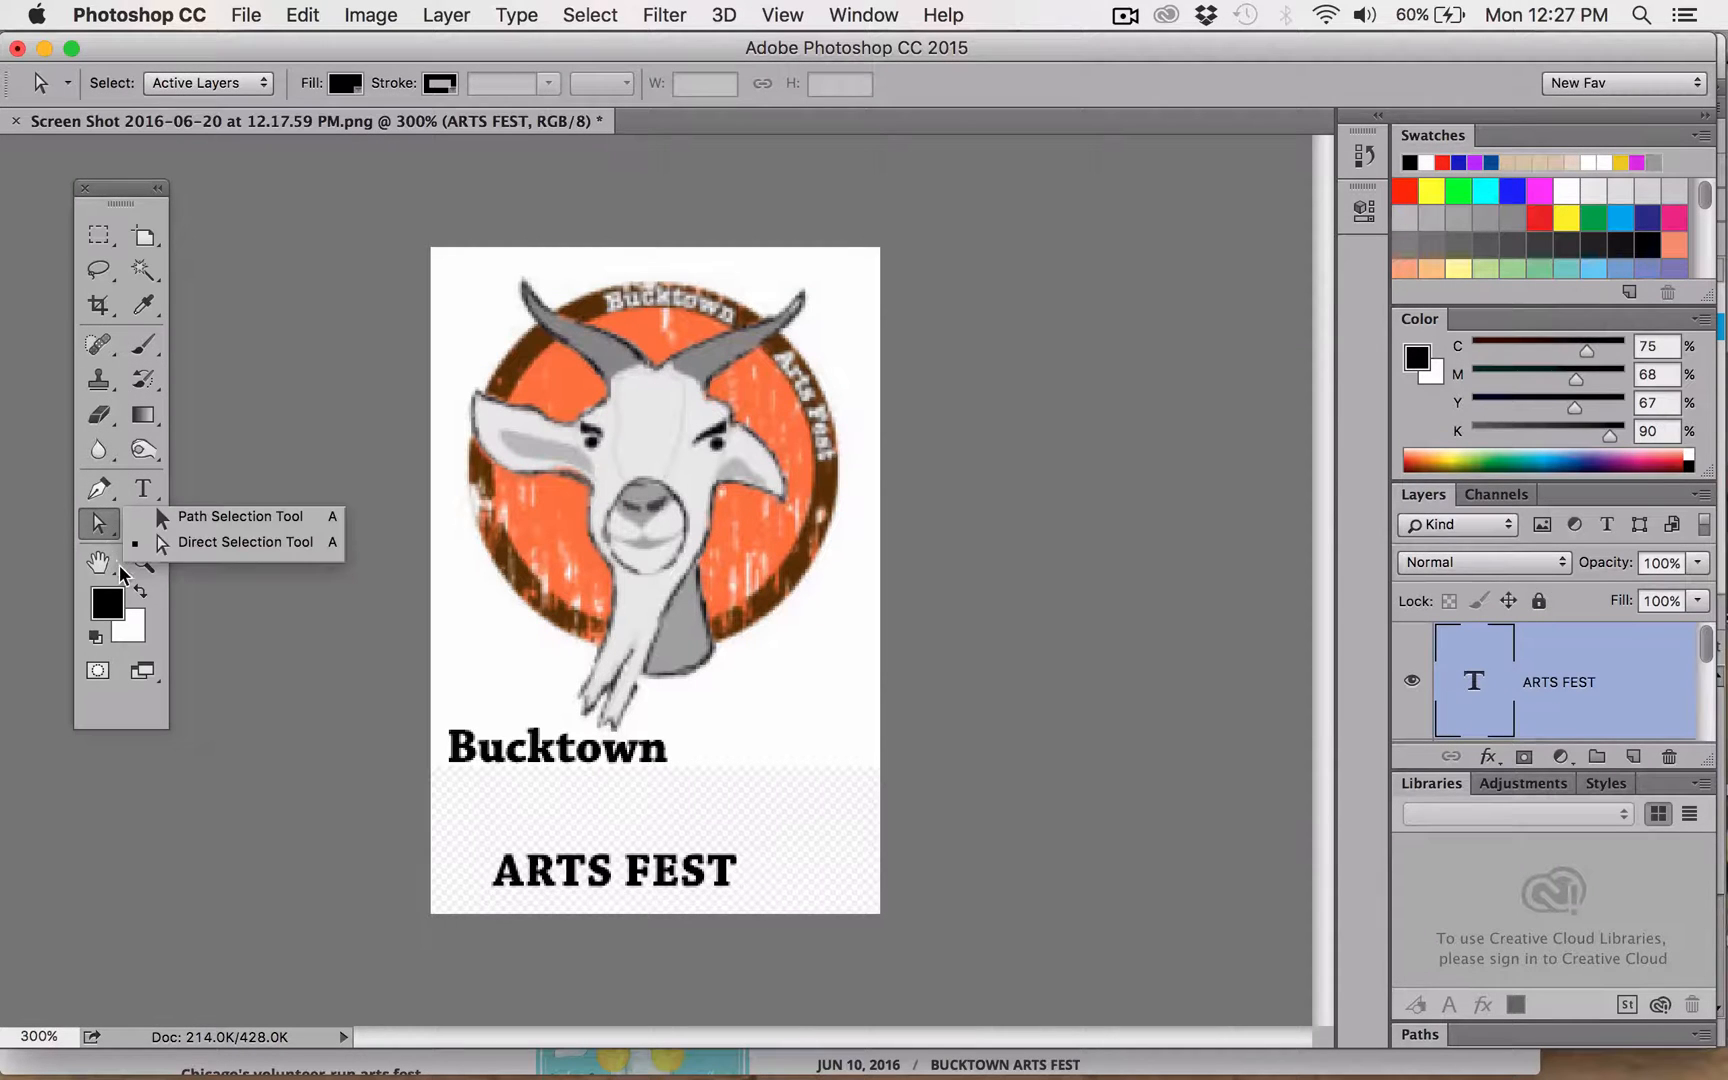
pyautogui.click(250, 519)
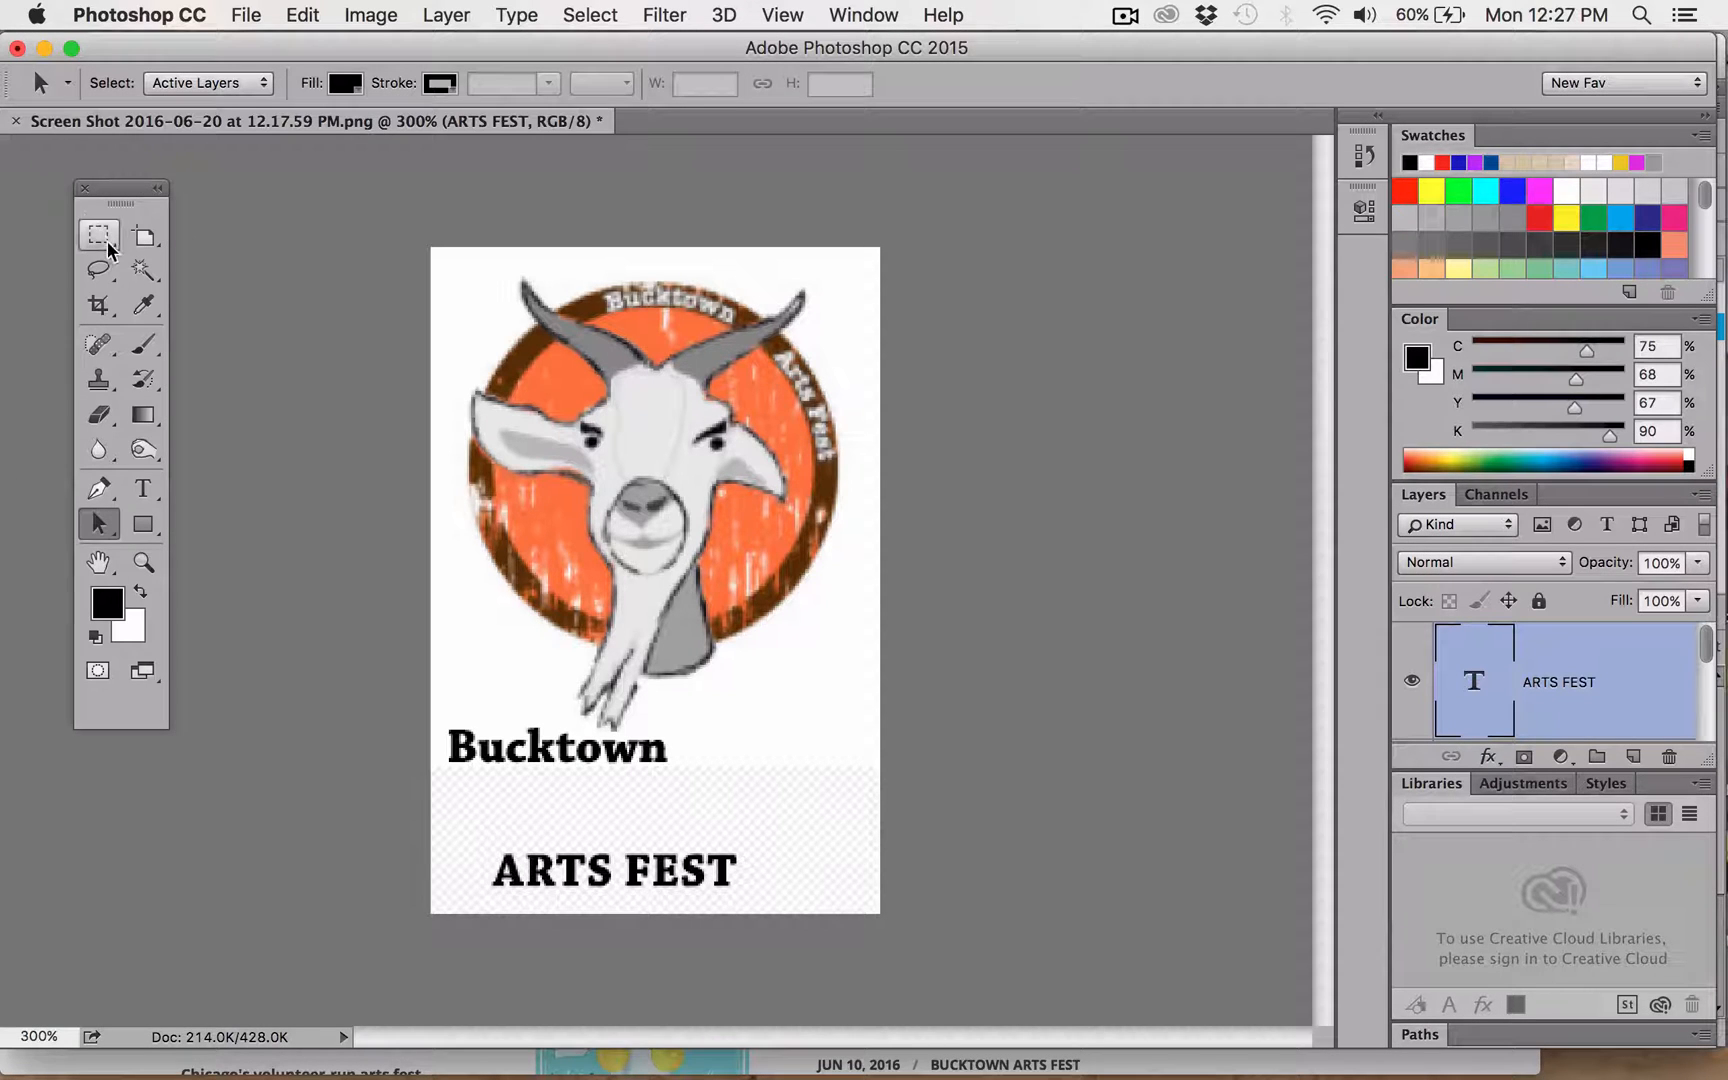
# - Enable Auto-Select for the Move tool and move the "Bucktown" text rightward, roughly centered beneath the goat logo
pyautogui.click(150, 240)
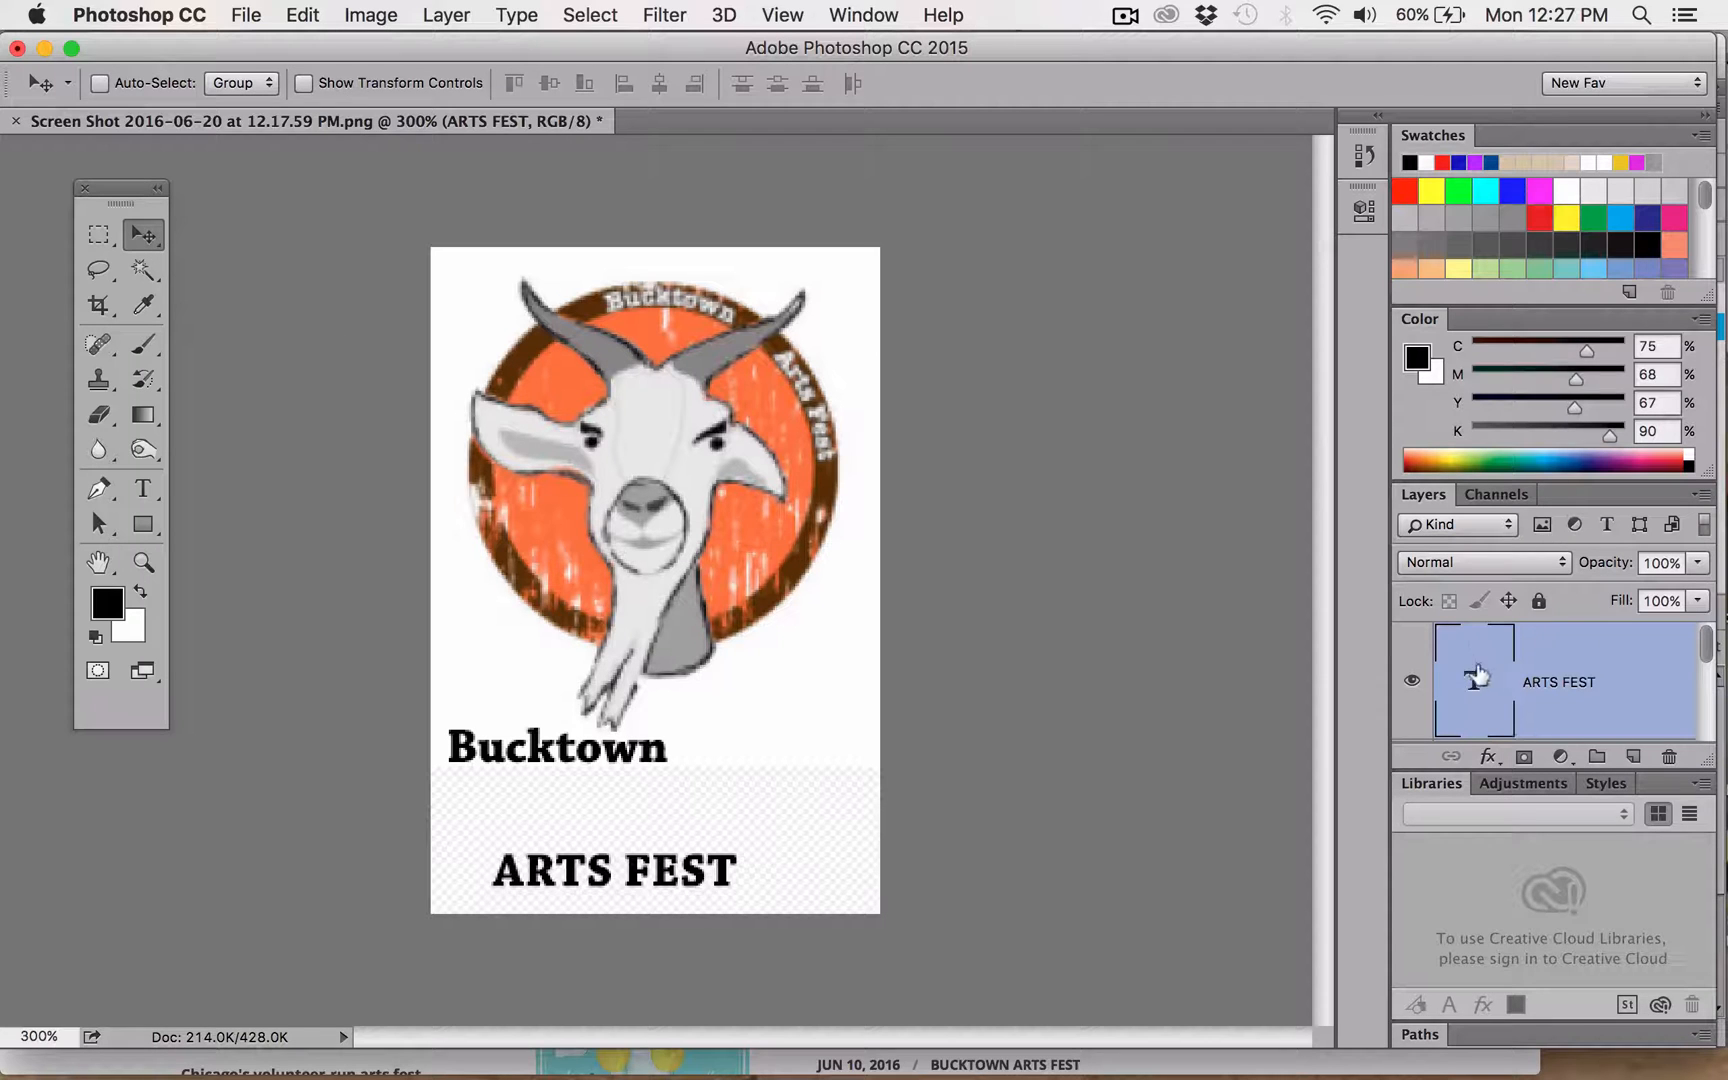
pyautogui.click(100, 84)
pyautogui.moveTo(515, 745); pyautogui.dragTo(600, 755)
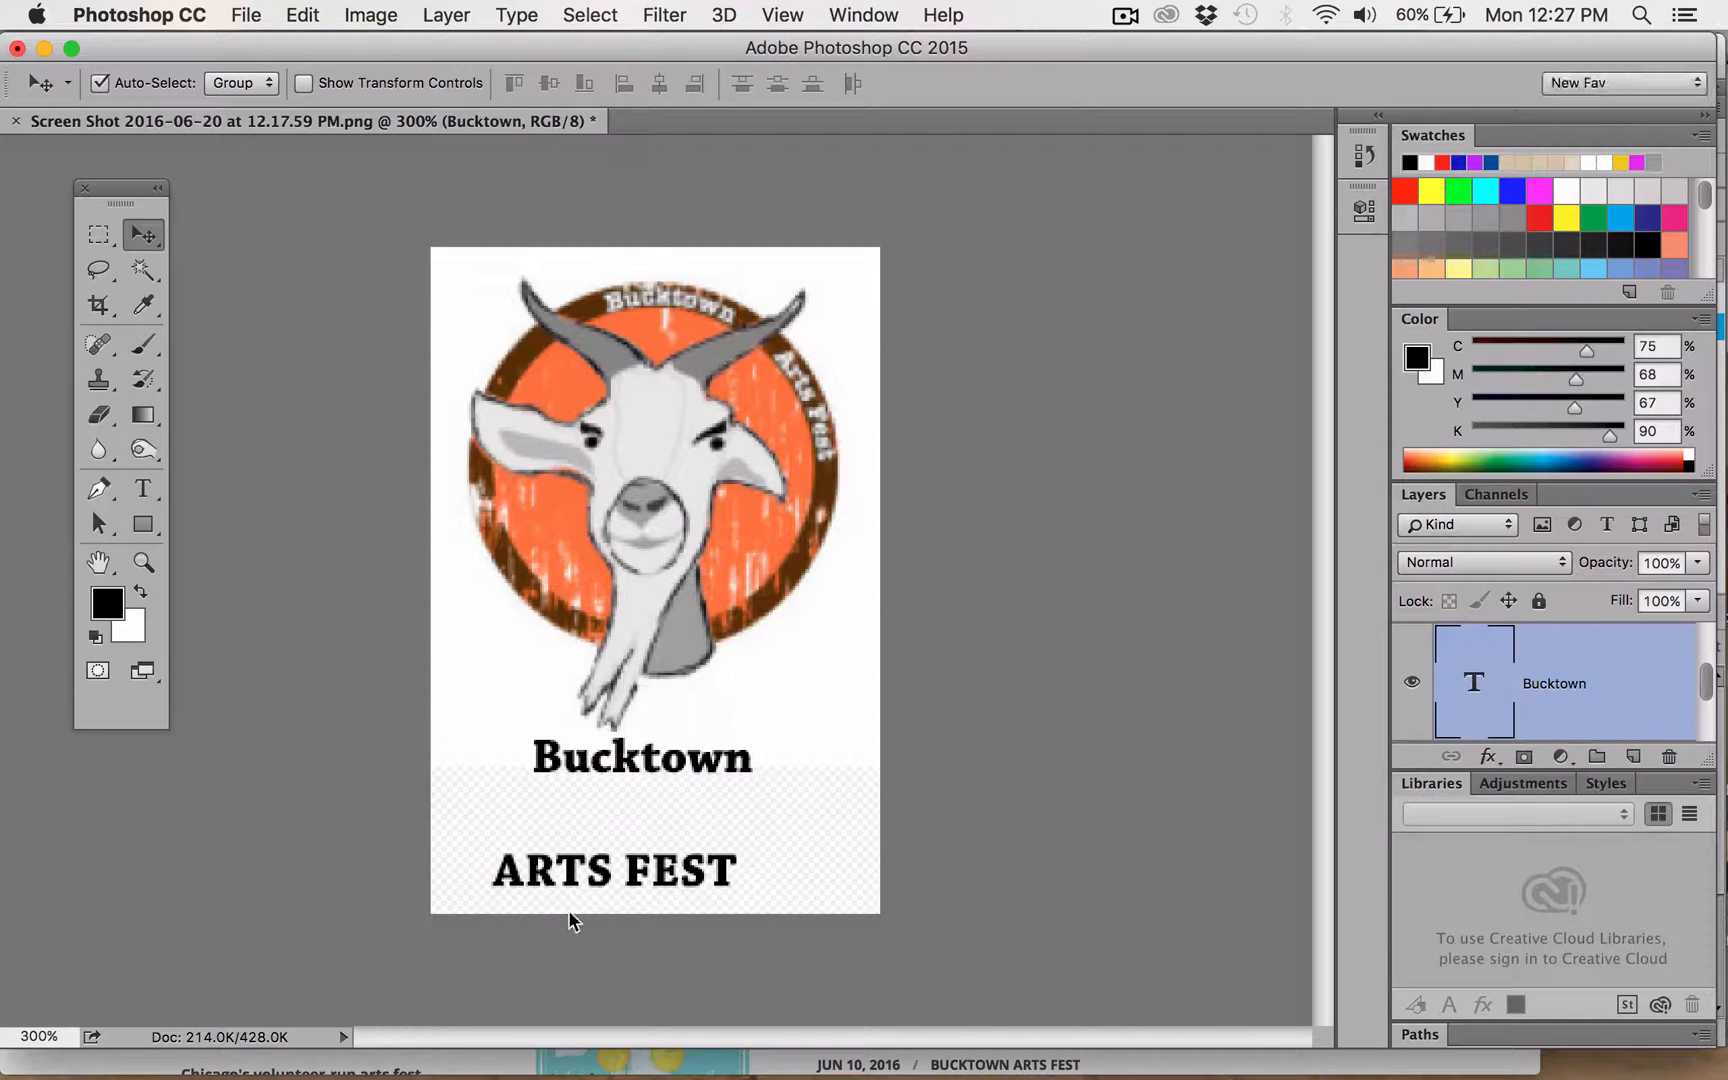
# - Move the "ARTS FEST" text up directly beneath "Bucktown" and make the "Bucktown" layer active
pyautogui.moveTo(567, 873); pyautogui.dragTo(579, 800)
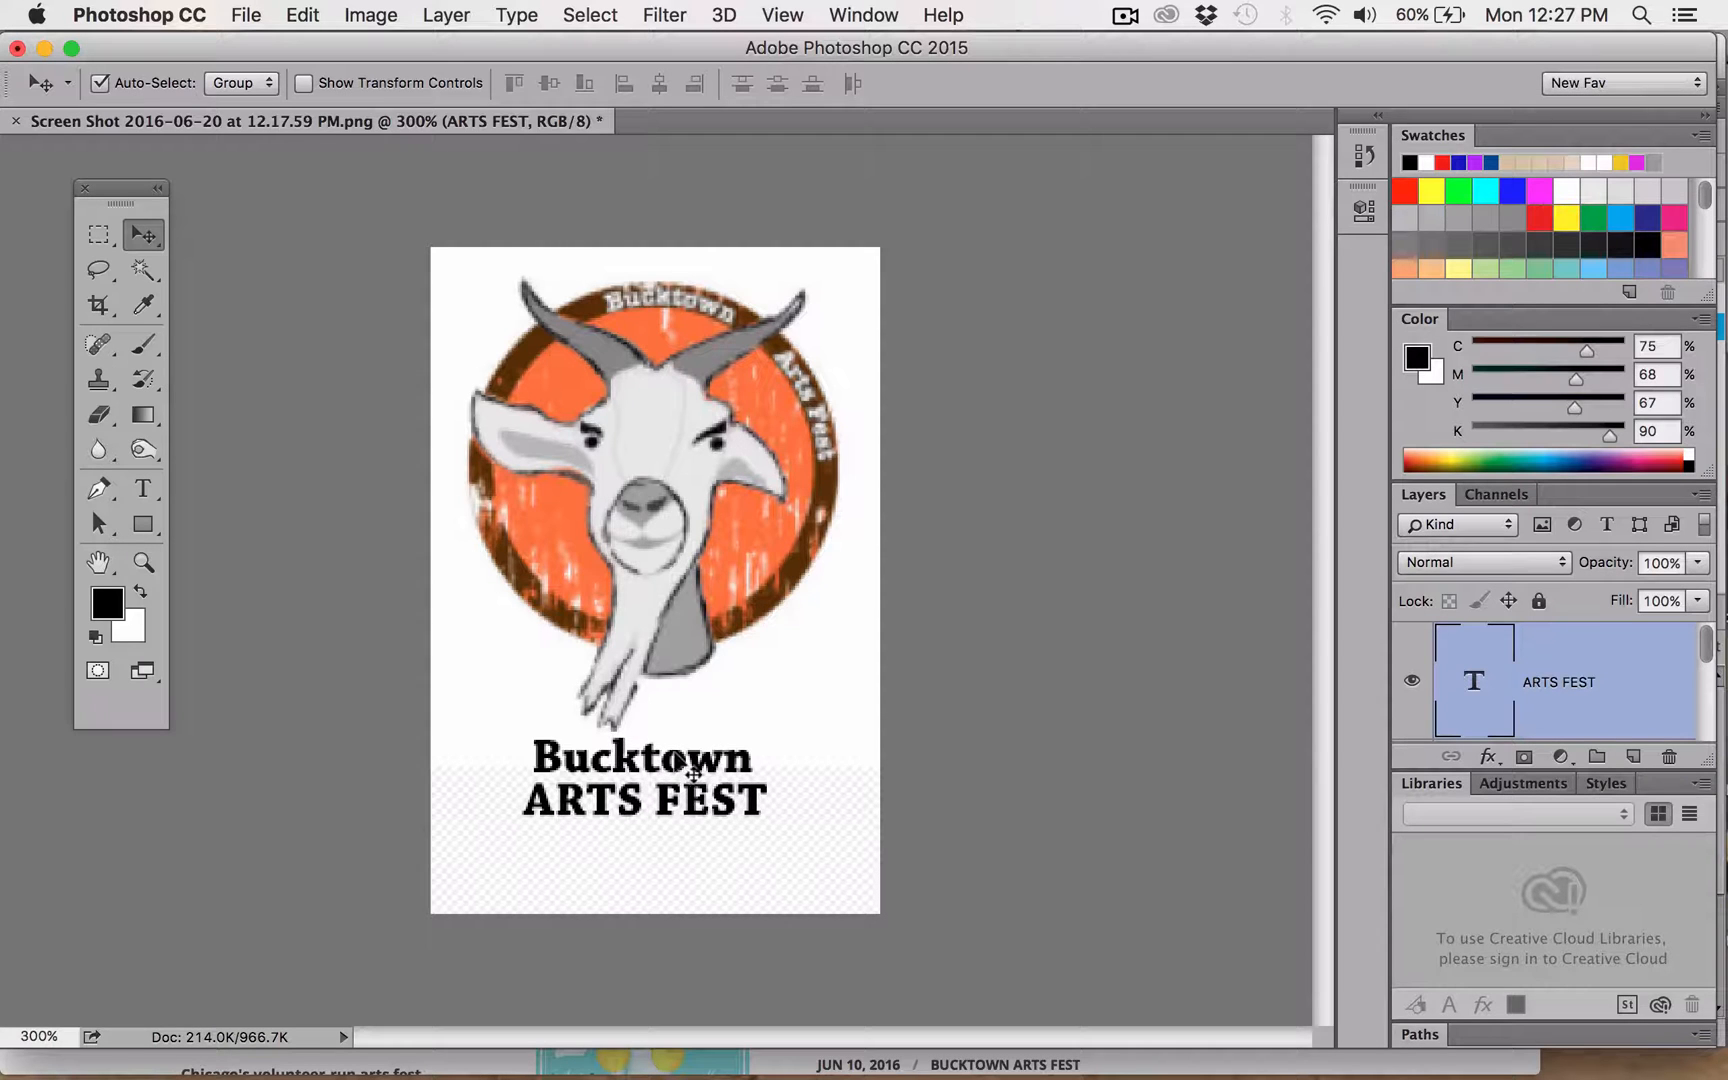
pyautogui.click(695, 765)
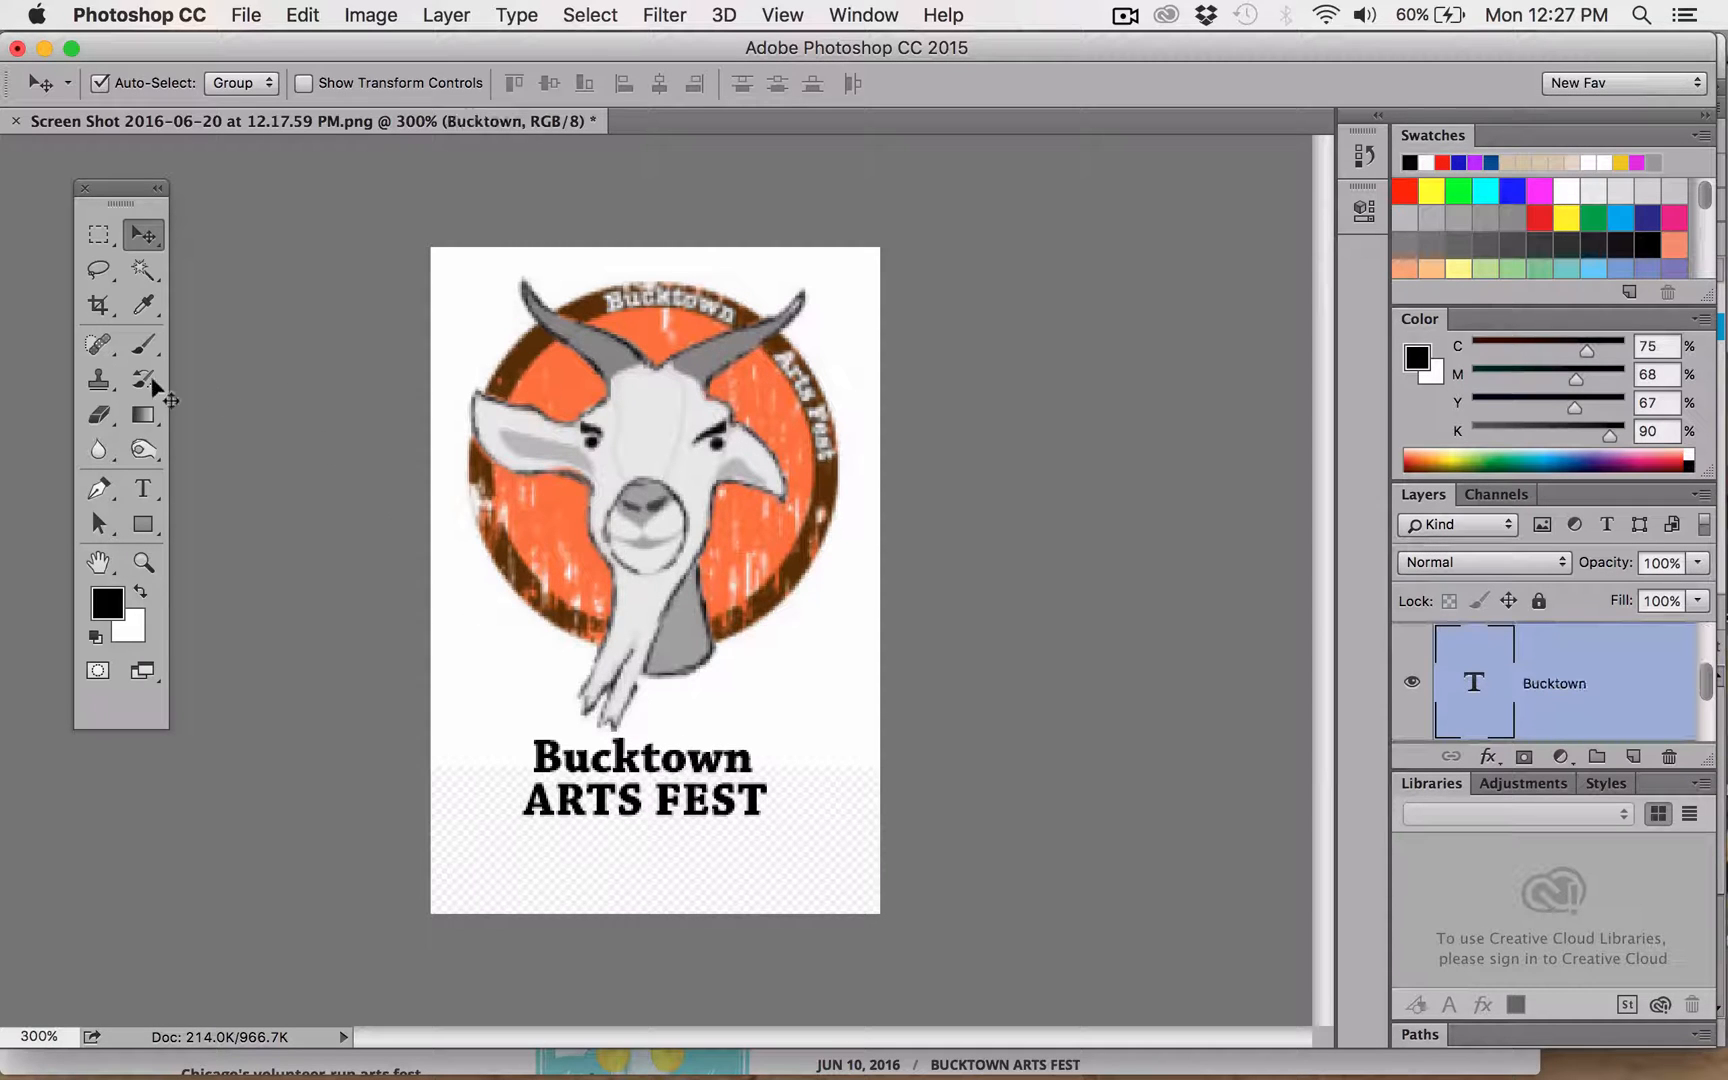
# - Select the whole word "Bucktown" for text editing and set its font size to 13 pt
pyautogui.click(143, 488)
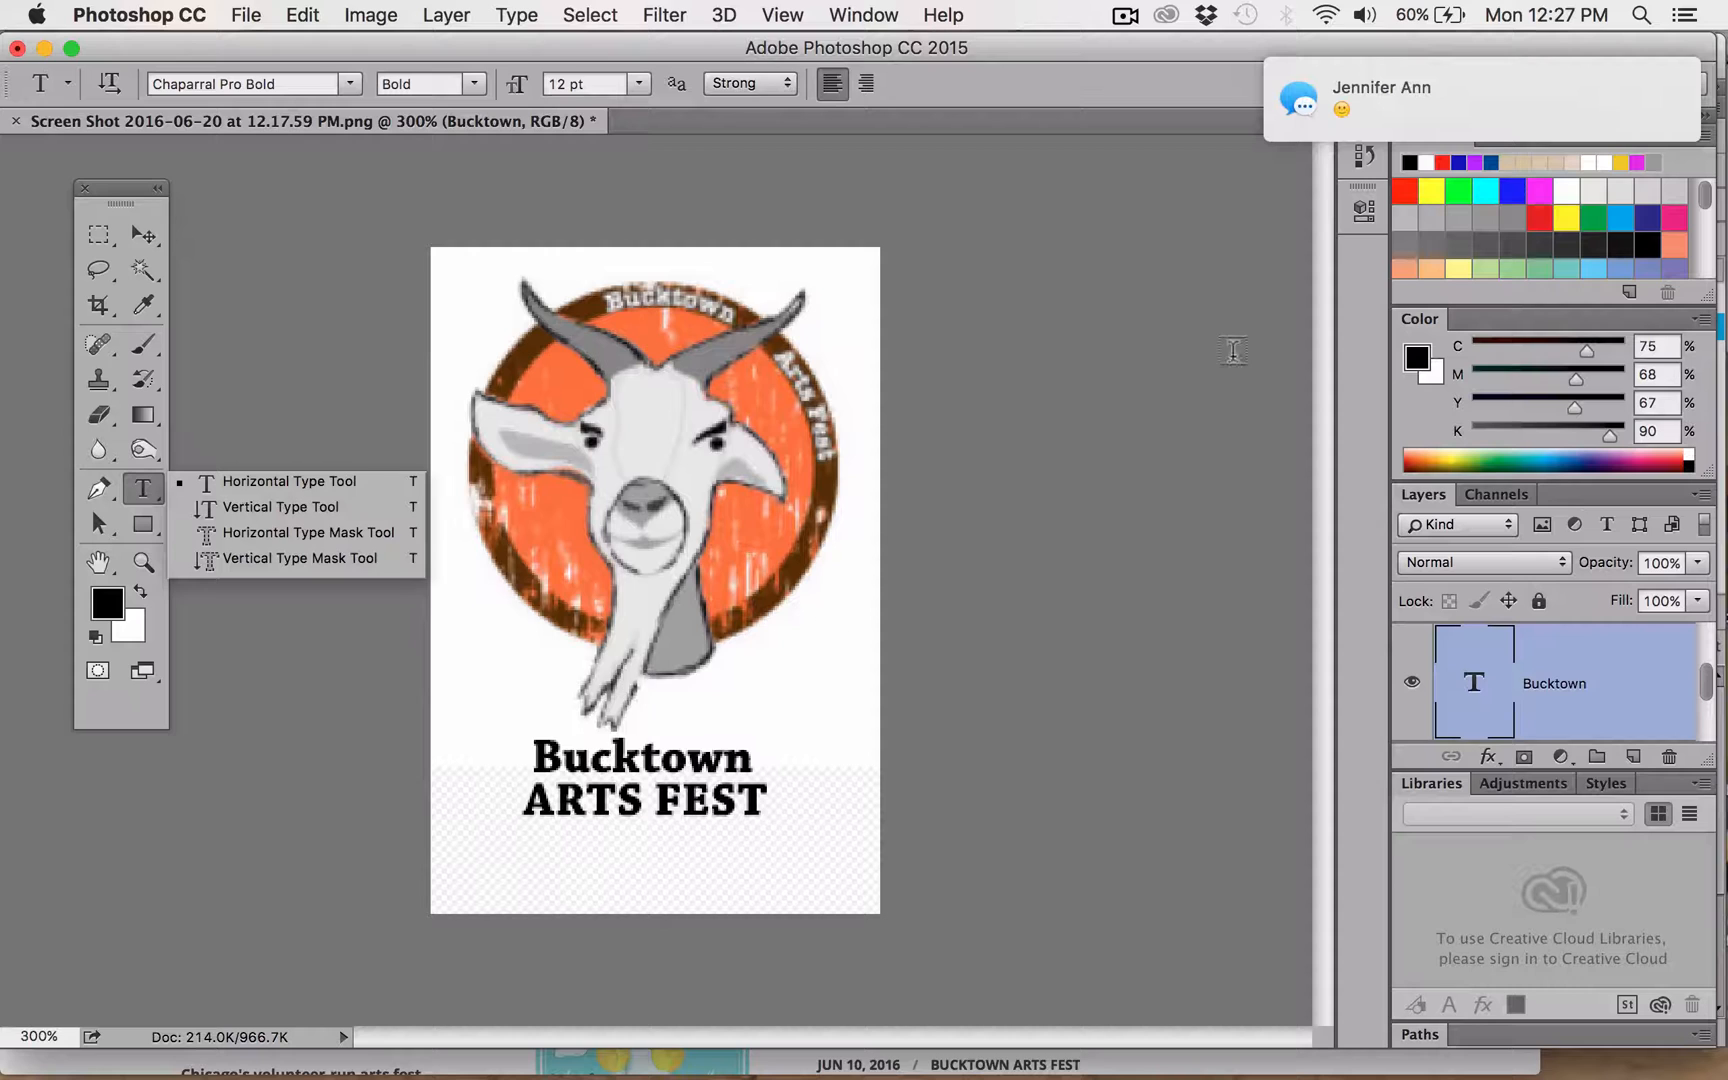
pyautogui.click(537, 755)
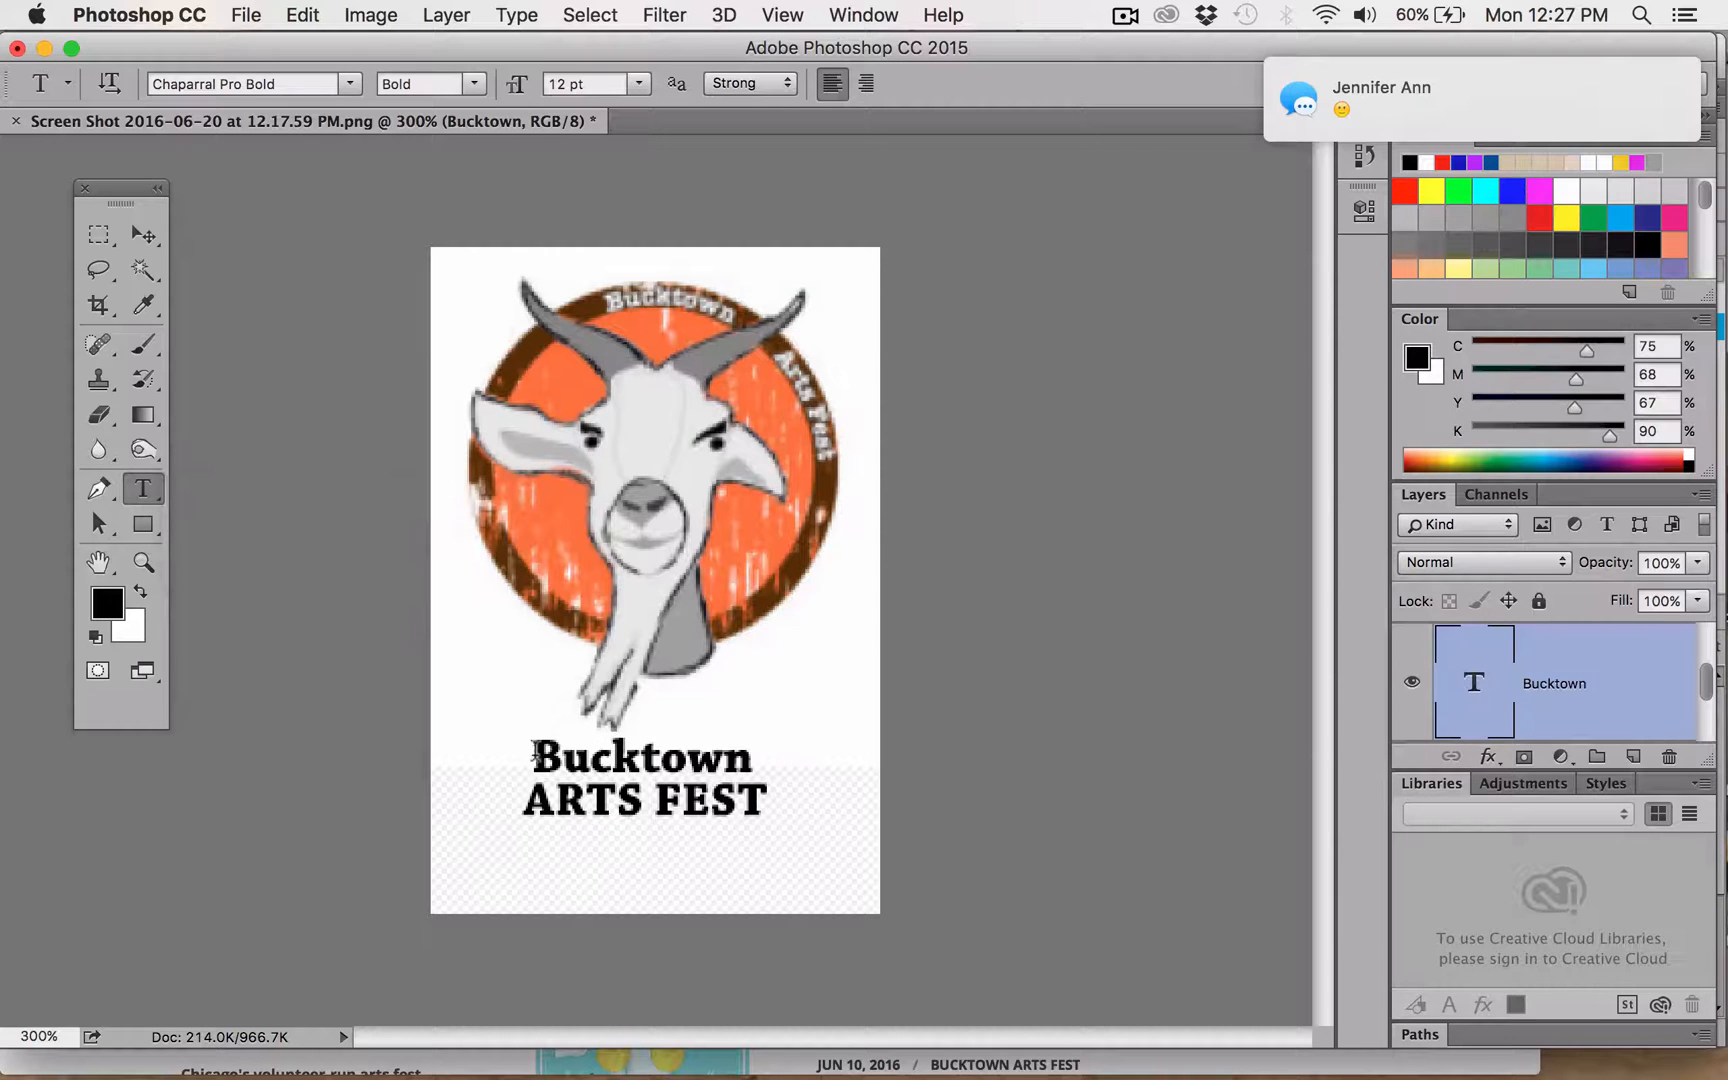
pyautogui.rightClick(665, 748)
pyautogui.click(722, 768)
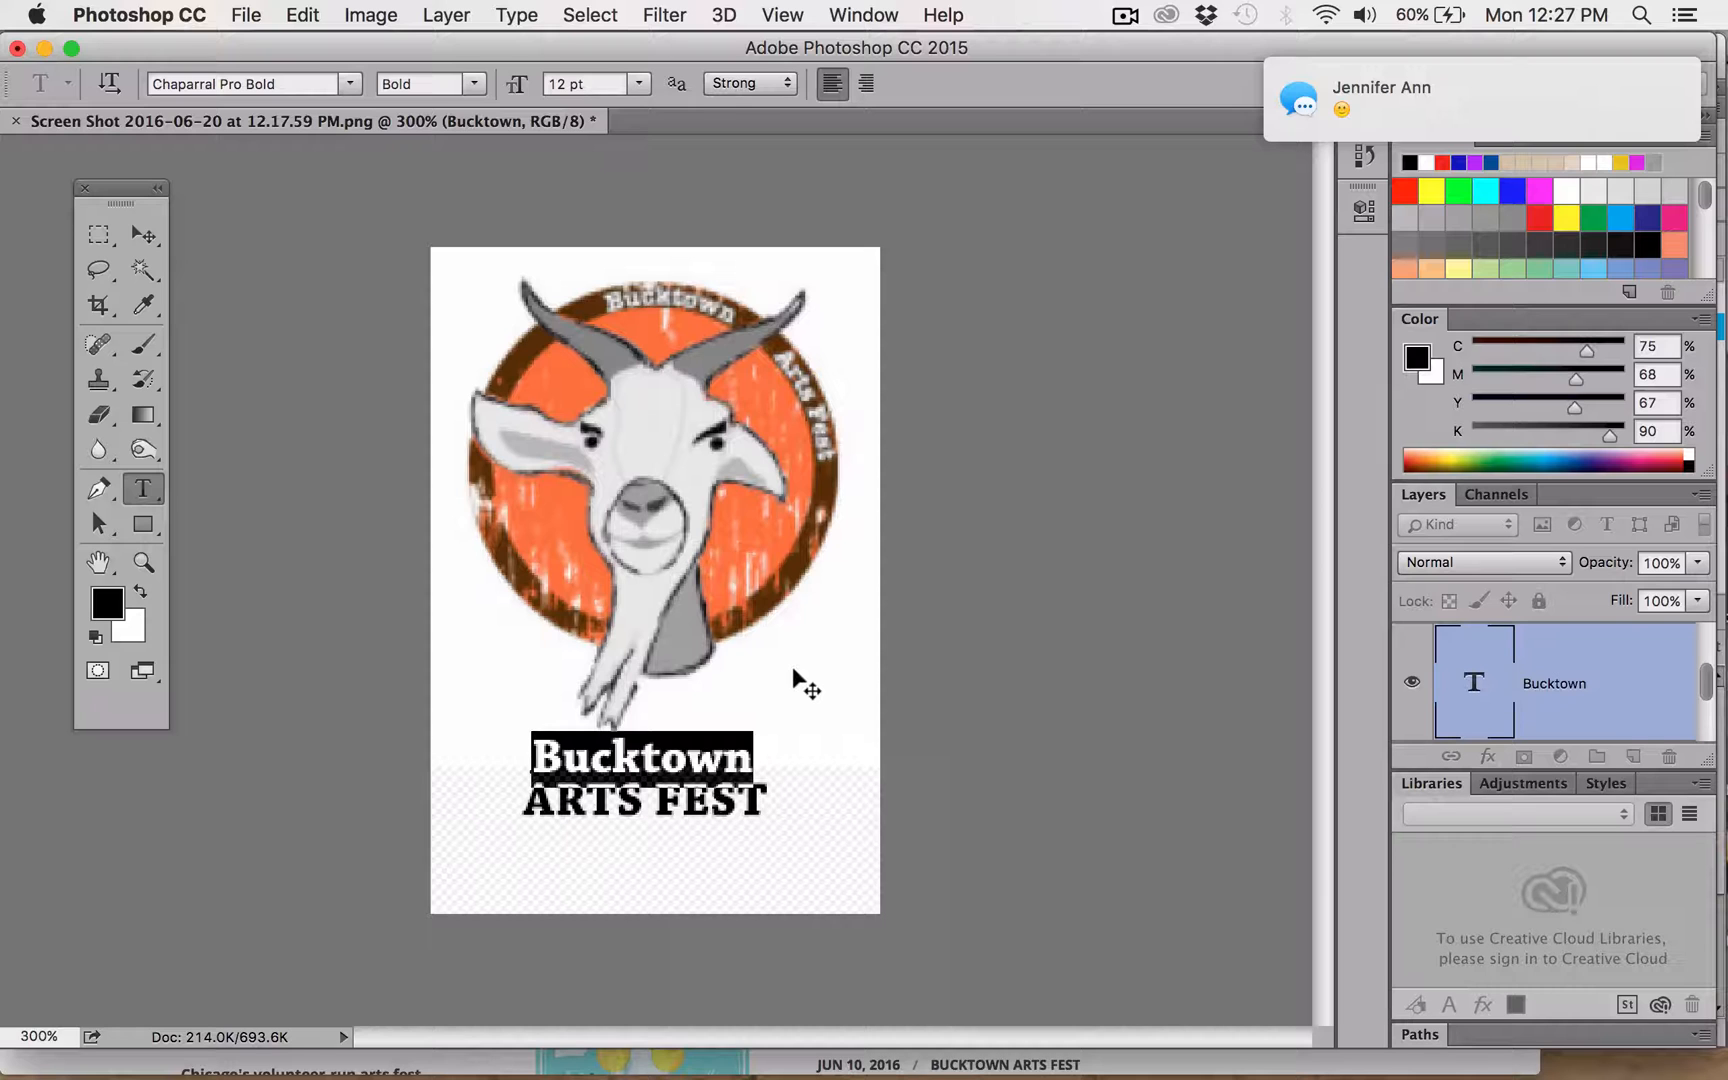
pyautogui.press('super+Tab')
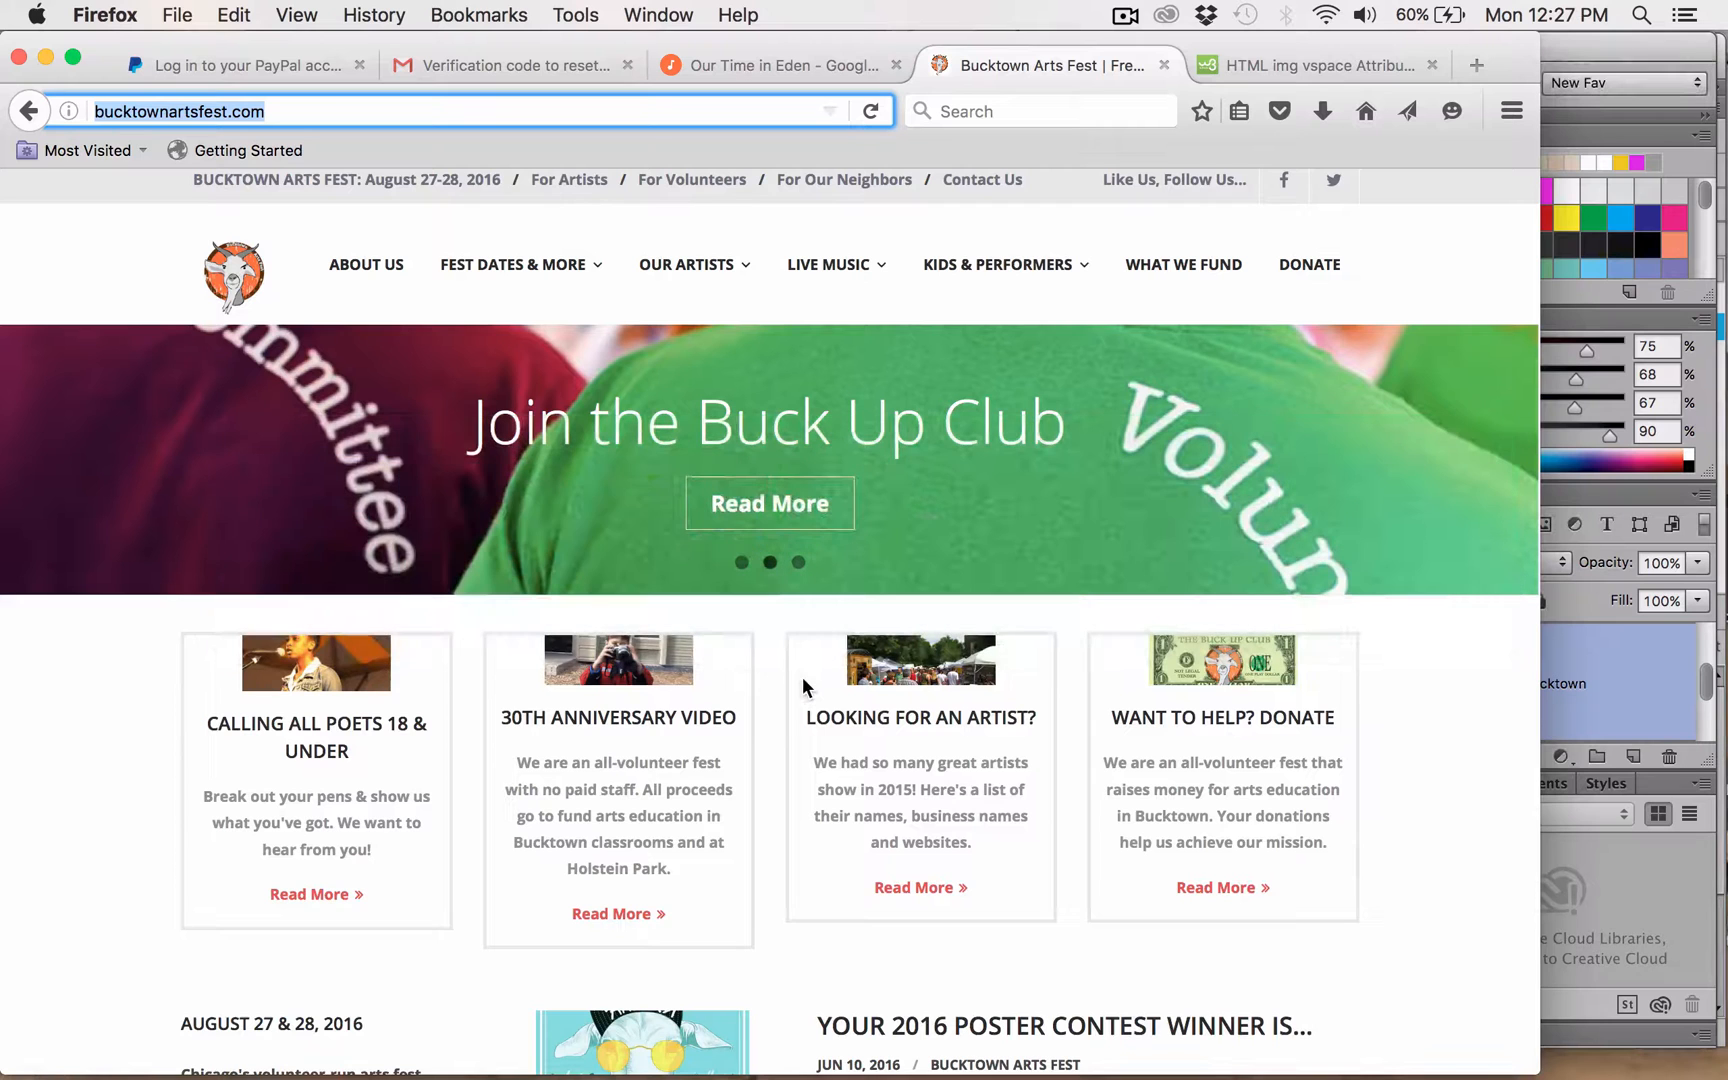
pyautogui.press('super+Tab')
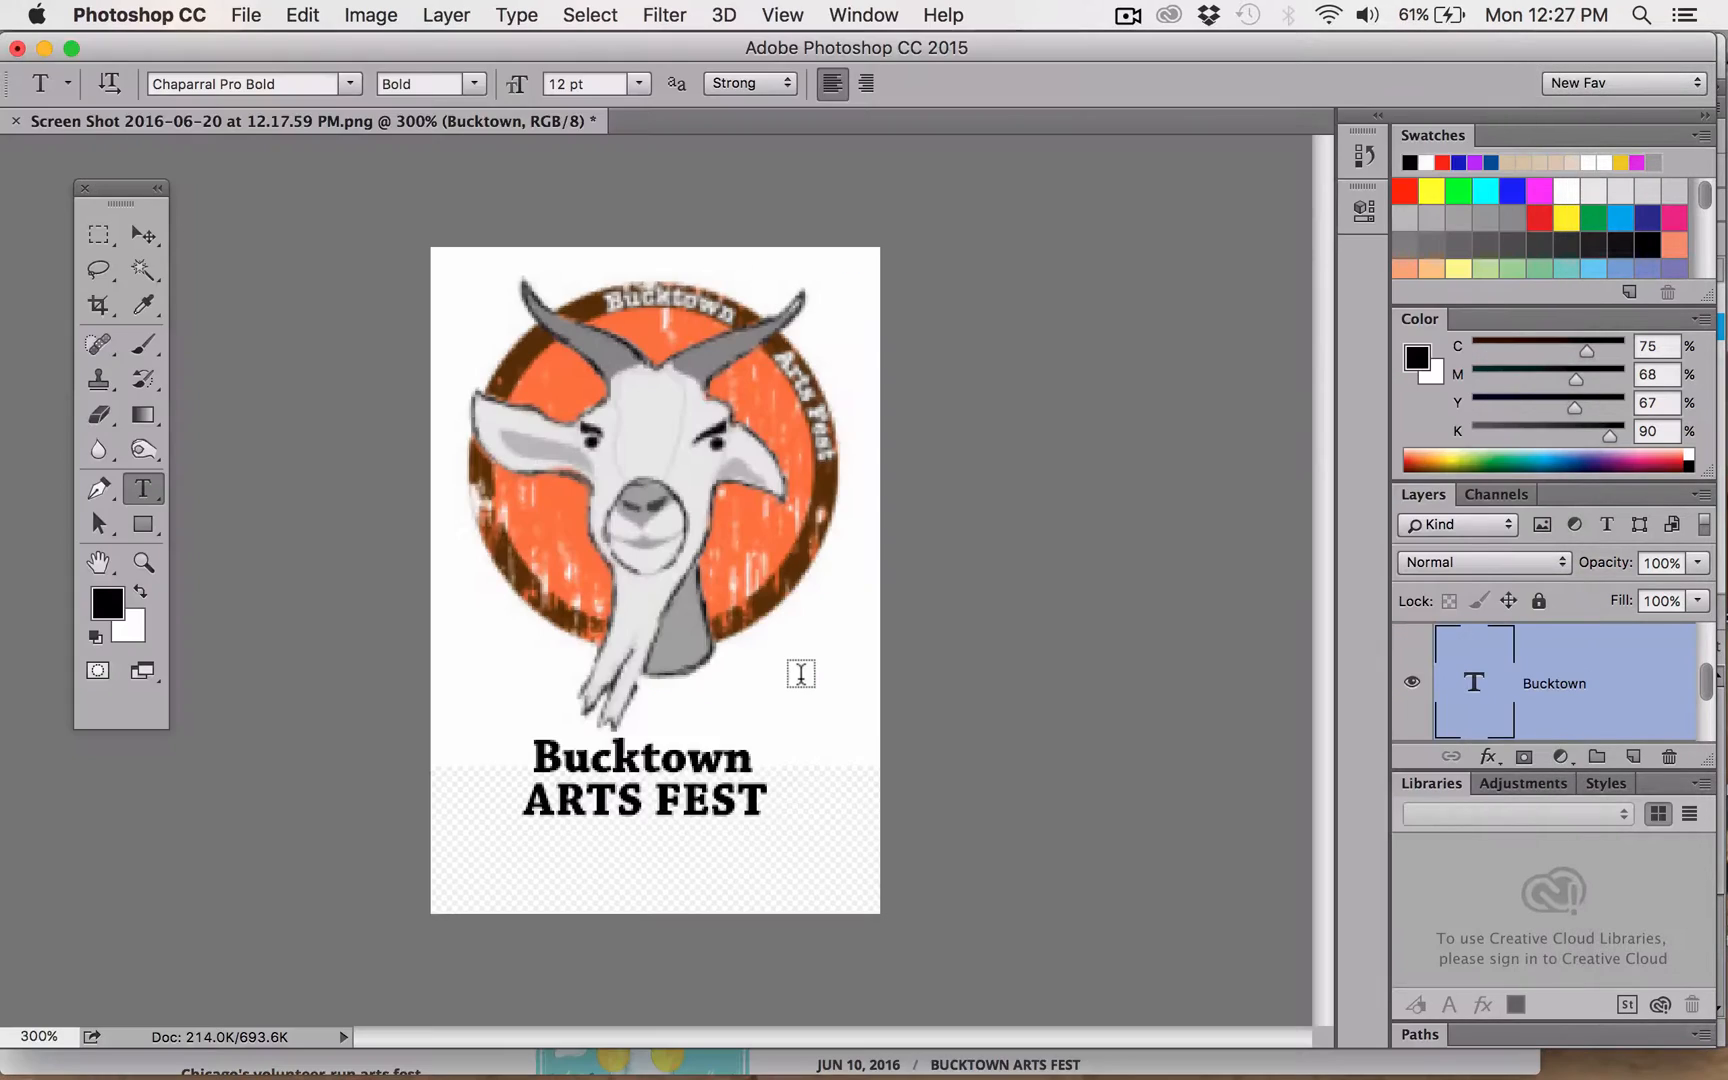
pyautogui.moveTo(751, 765); pyautogui.dragTo(478, 733)
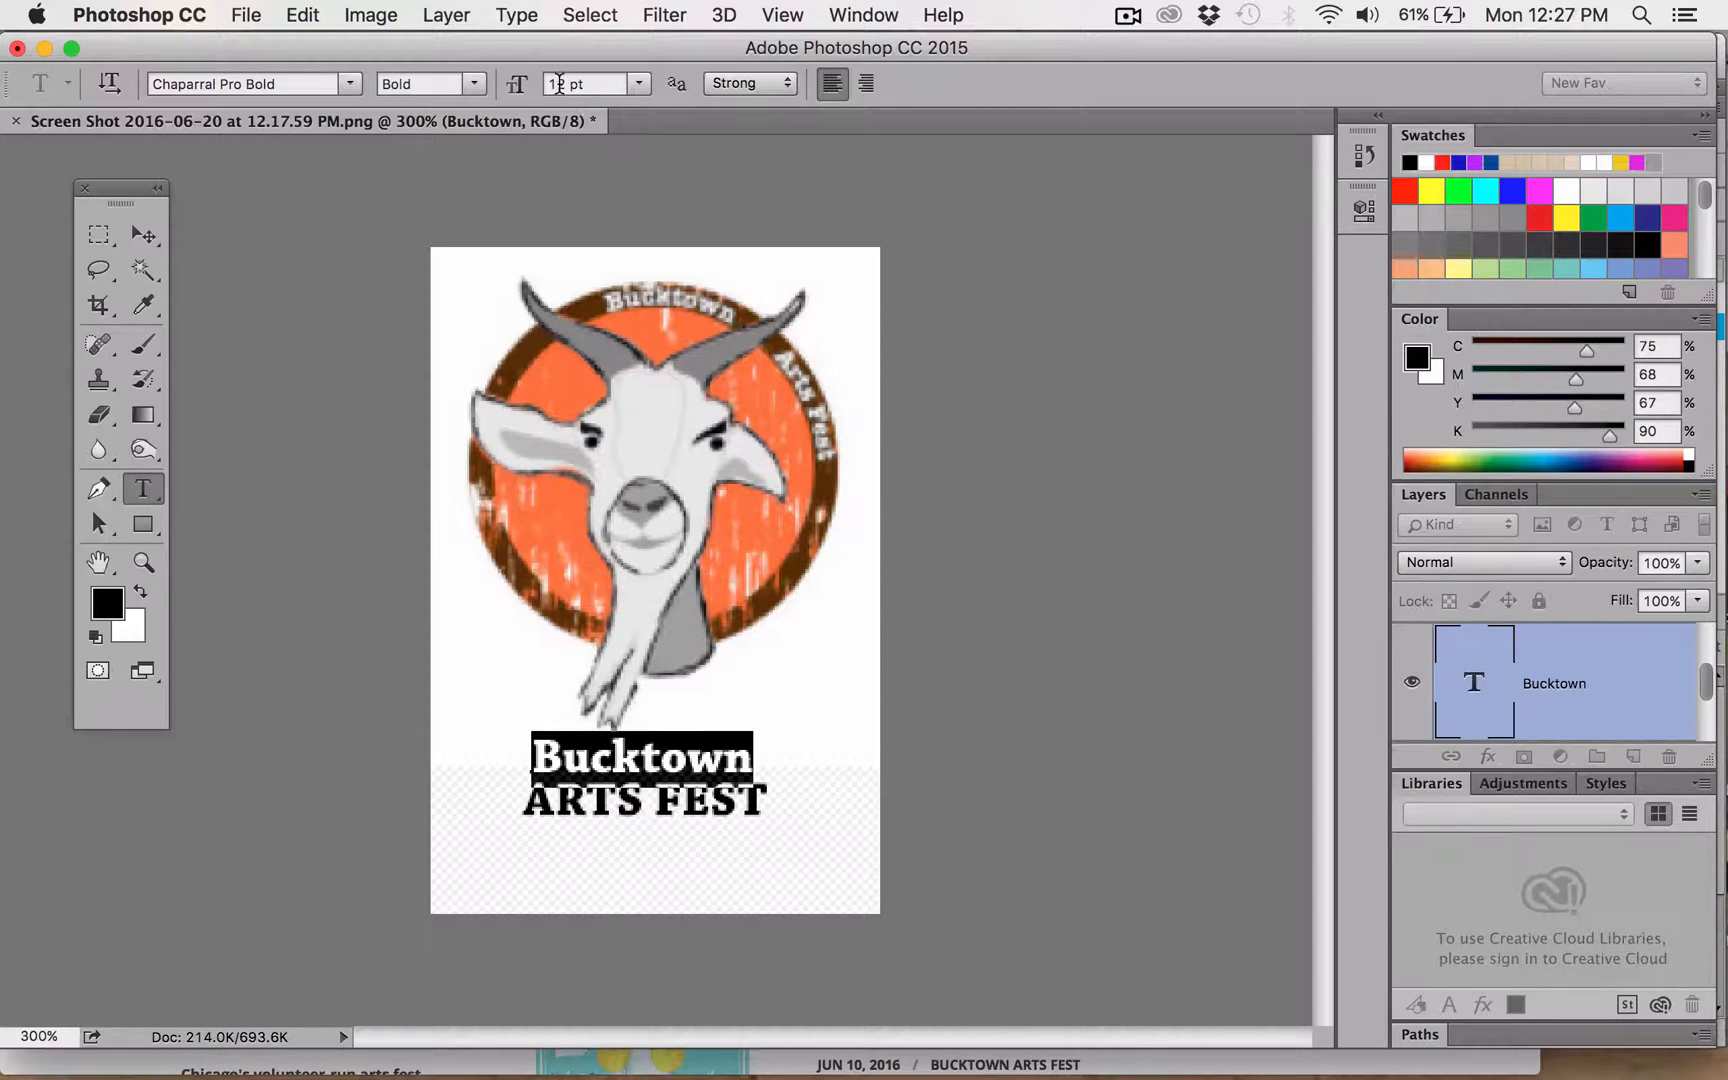
pyautogui.click(558, 84)
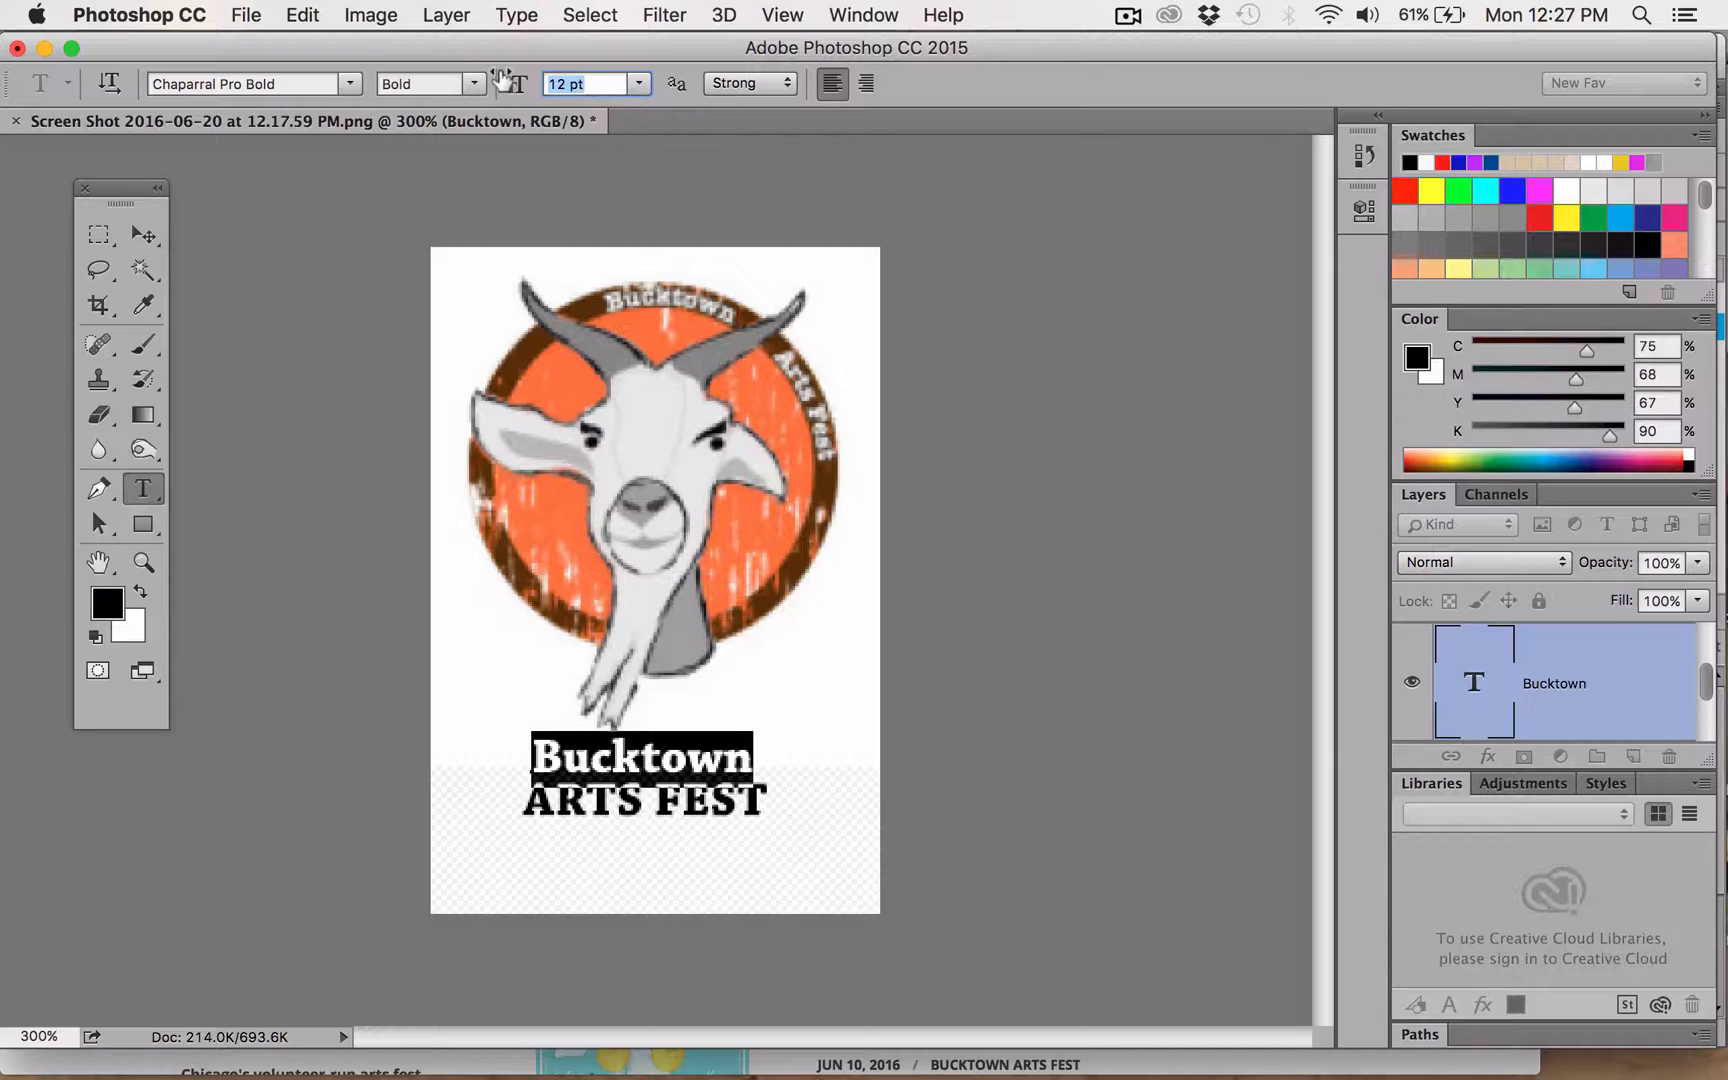
pyautogui.press('Up')
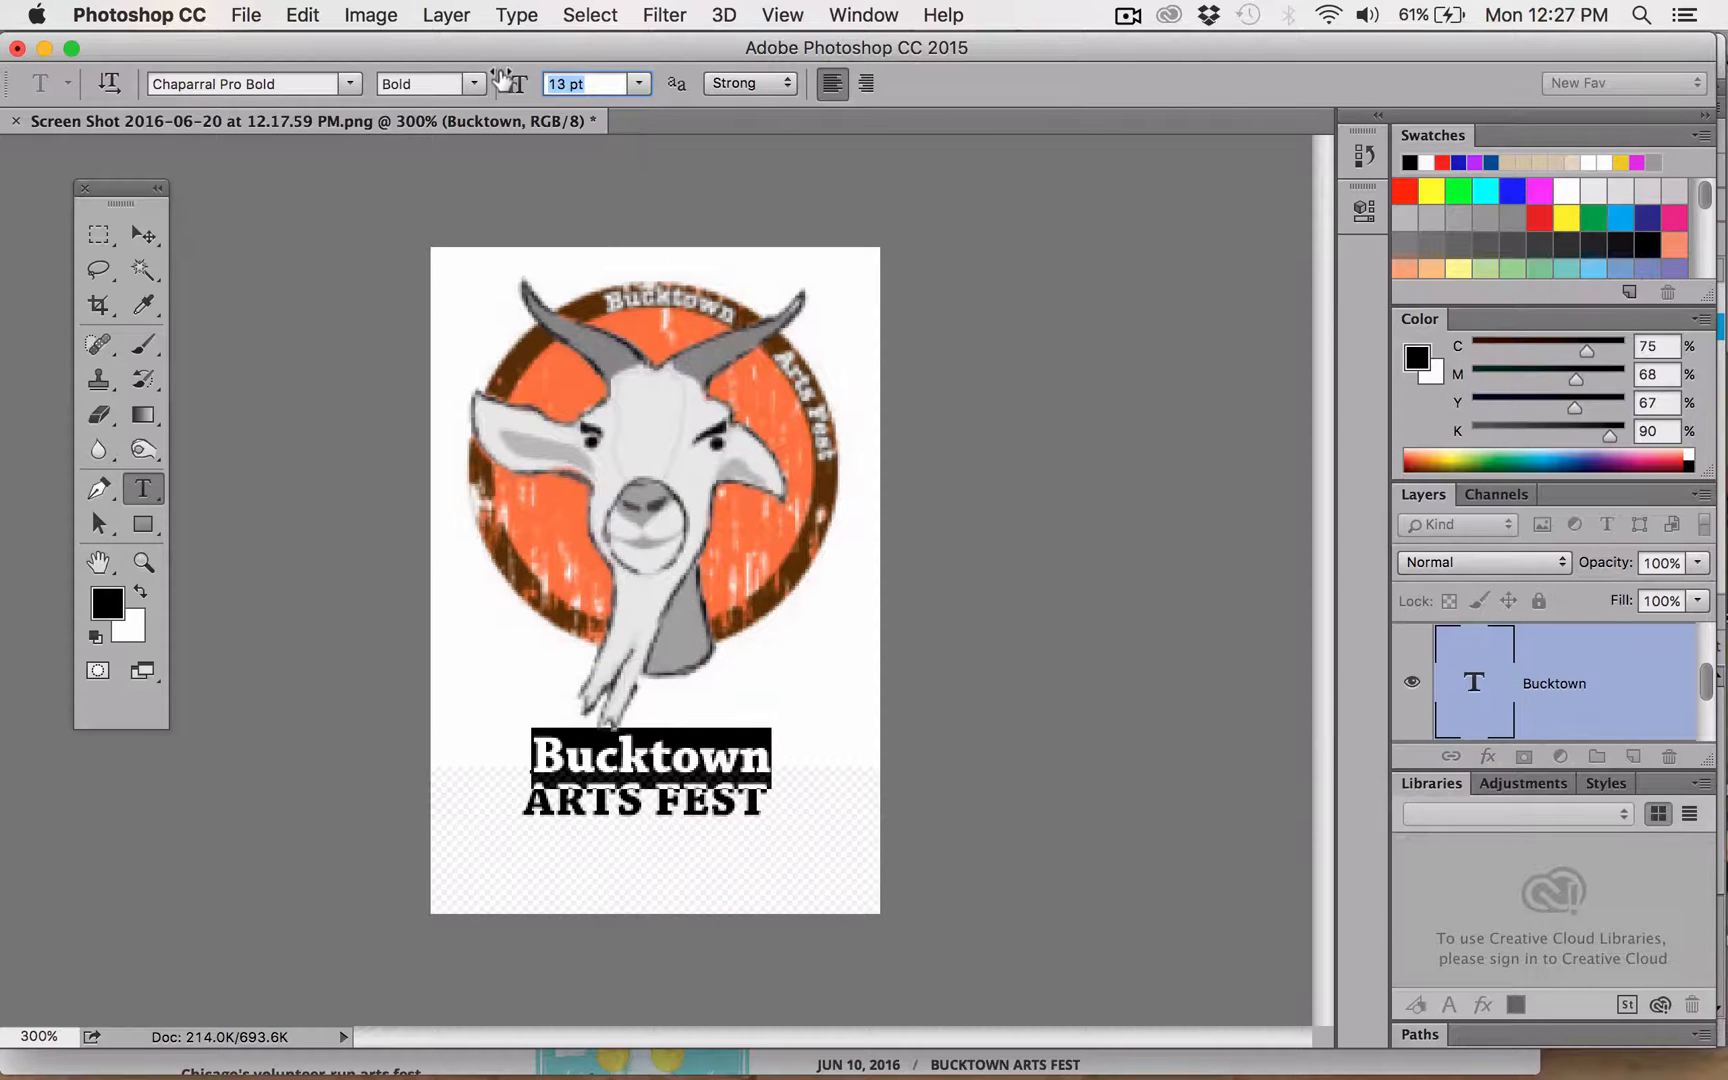
# - Nudge the "Bucktown" text slightly left with the Move tool to line it up better over "ARTS FEST"
pyautogui.click(143, 234)
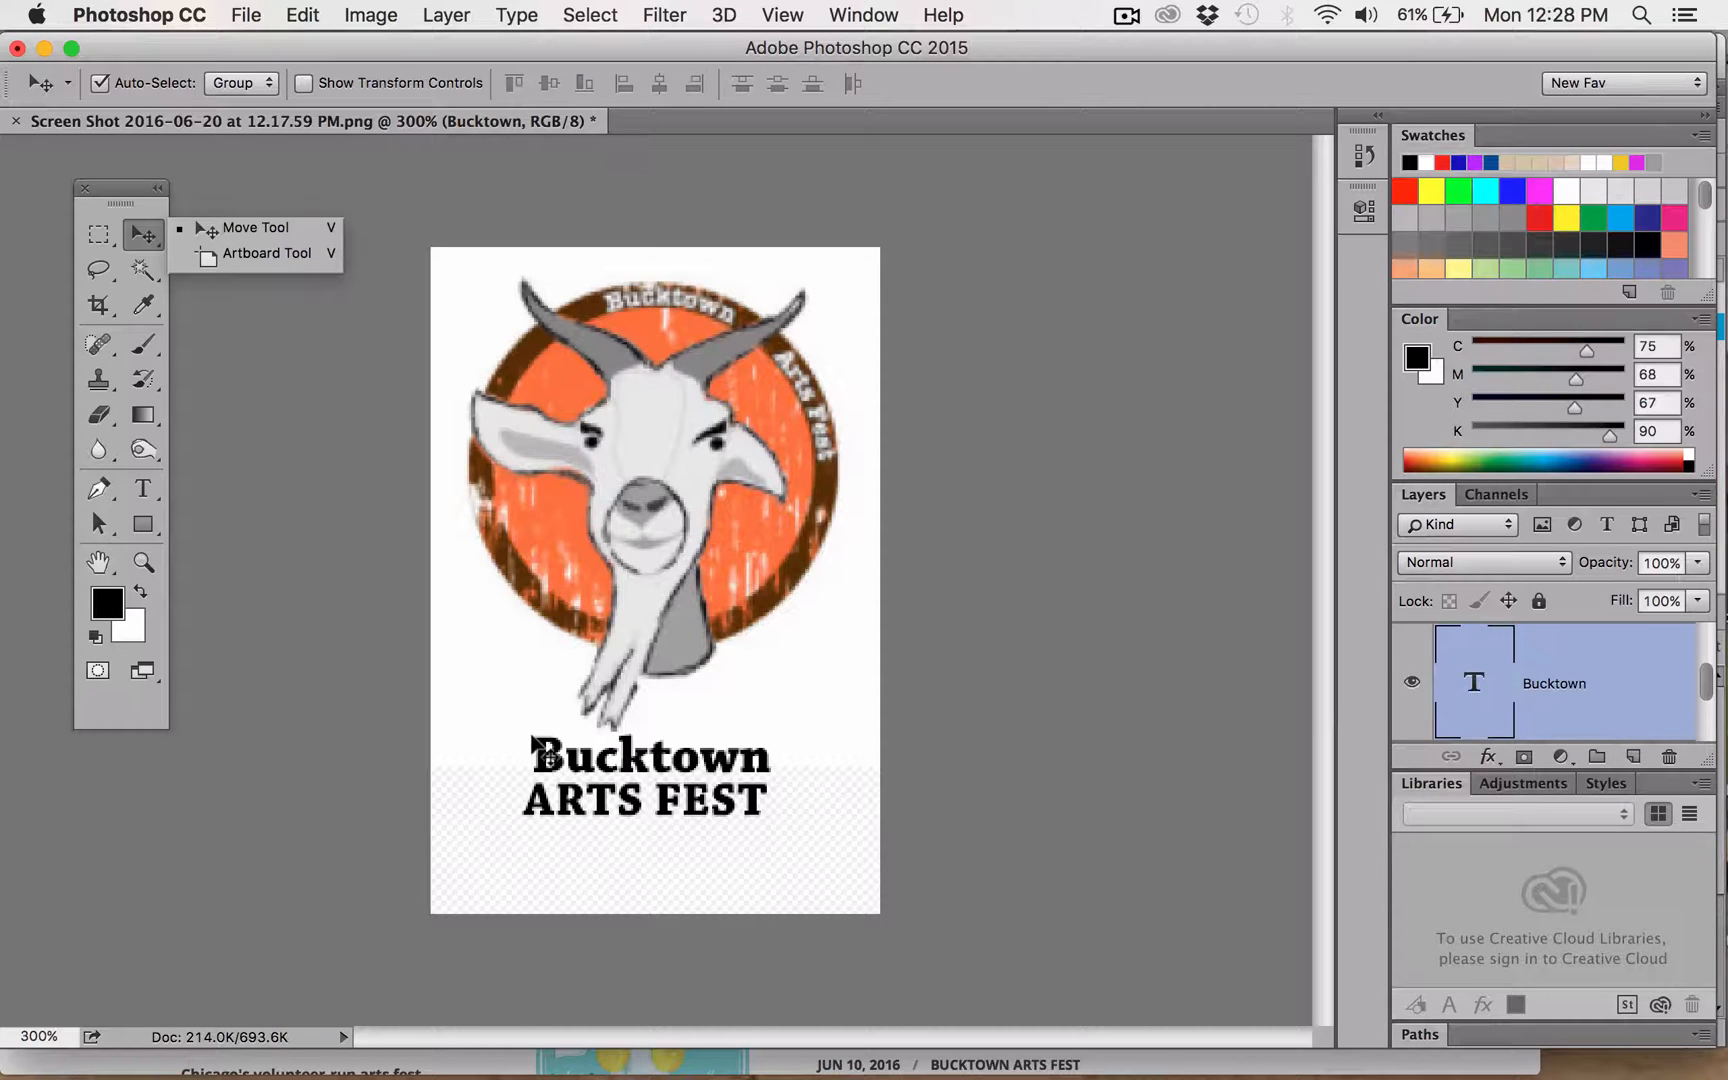
pyautogui.click(540, 752)
pyautogui.press('Left')
pyautogui.press('Left')
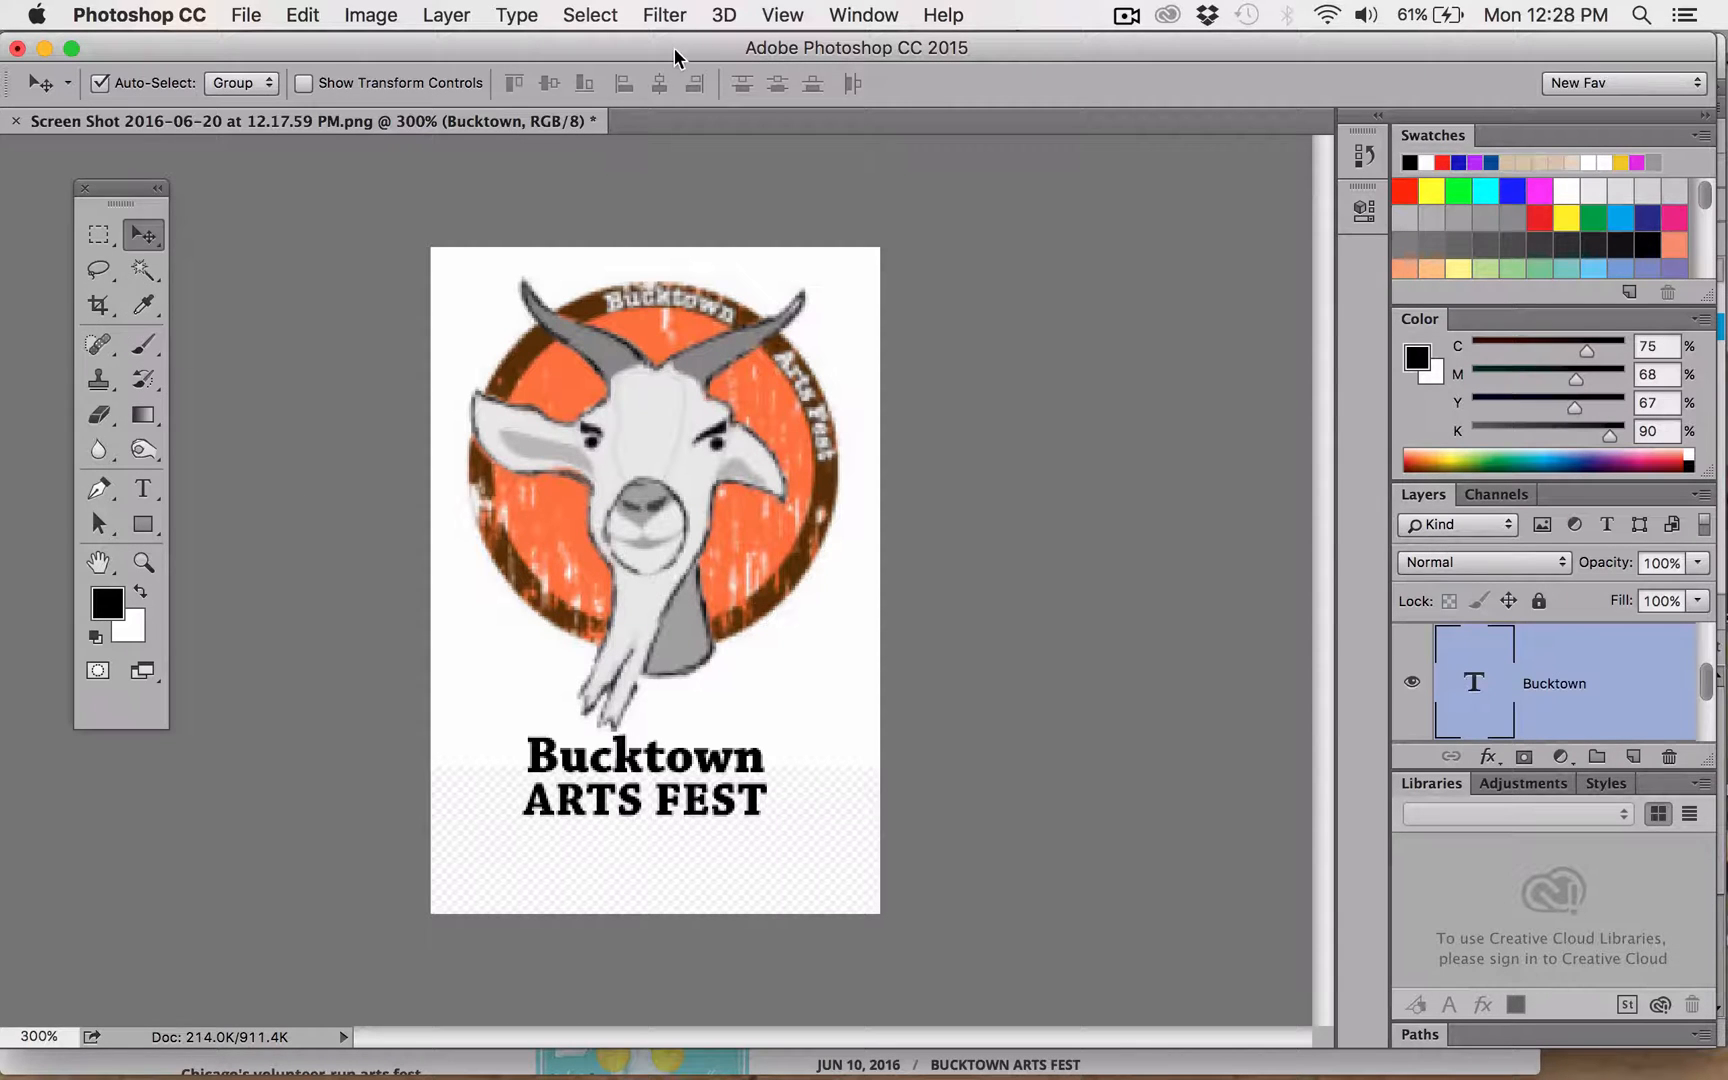
# - Reposition the application window, show the rulers, and place vertical guides at the left and right edges of the "ARTS FEST" text
pyautogui.moveTo(675, 50); pyautogui.dragTo(879, 27)
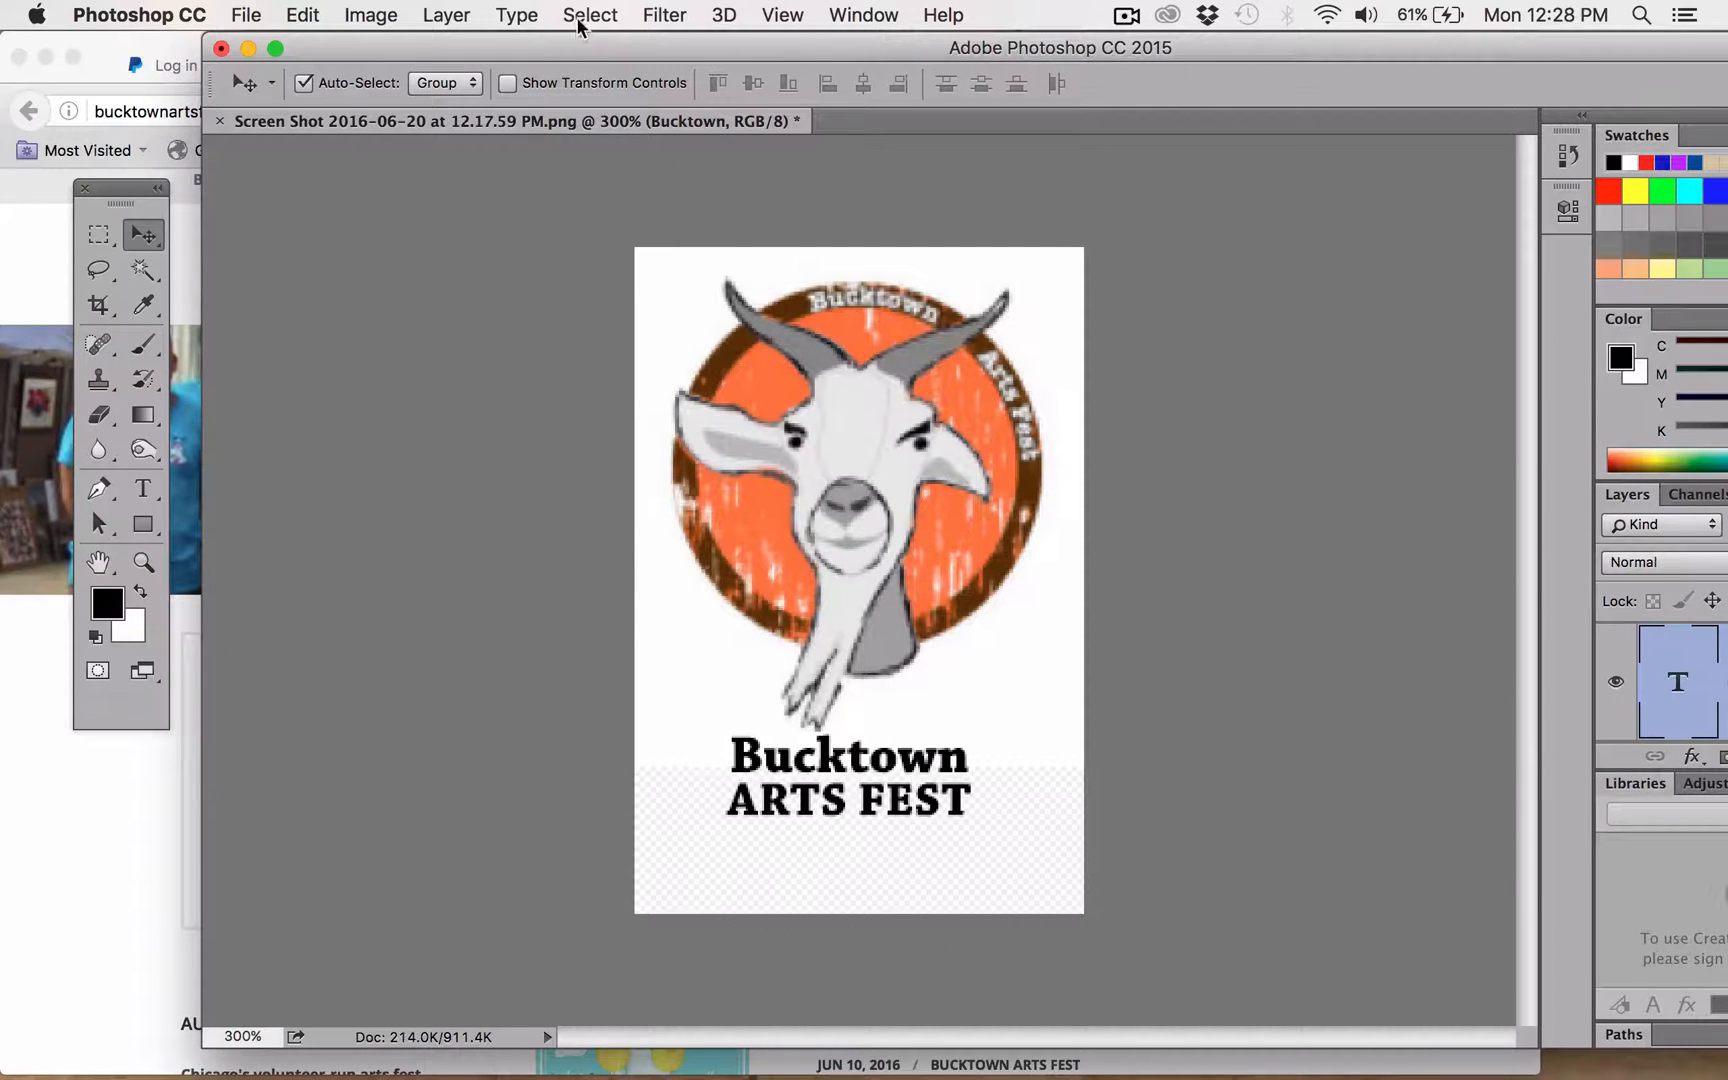
pyautogui.moveTo(580, 25); pyautogui.dragTo(390, 62)
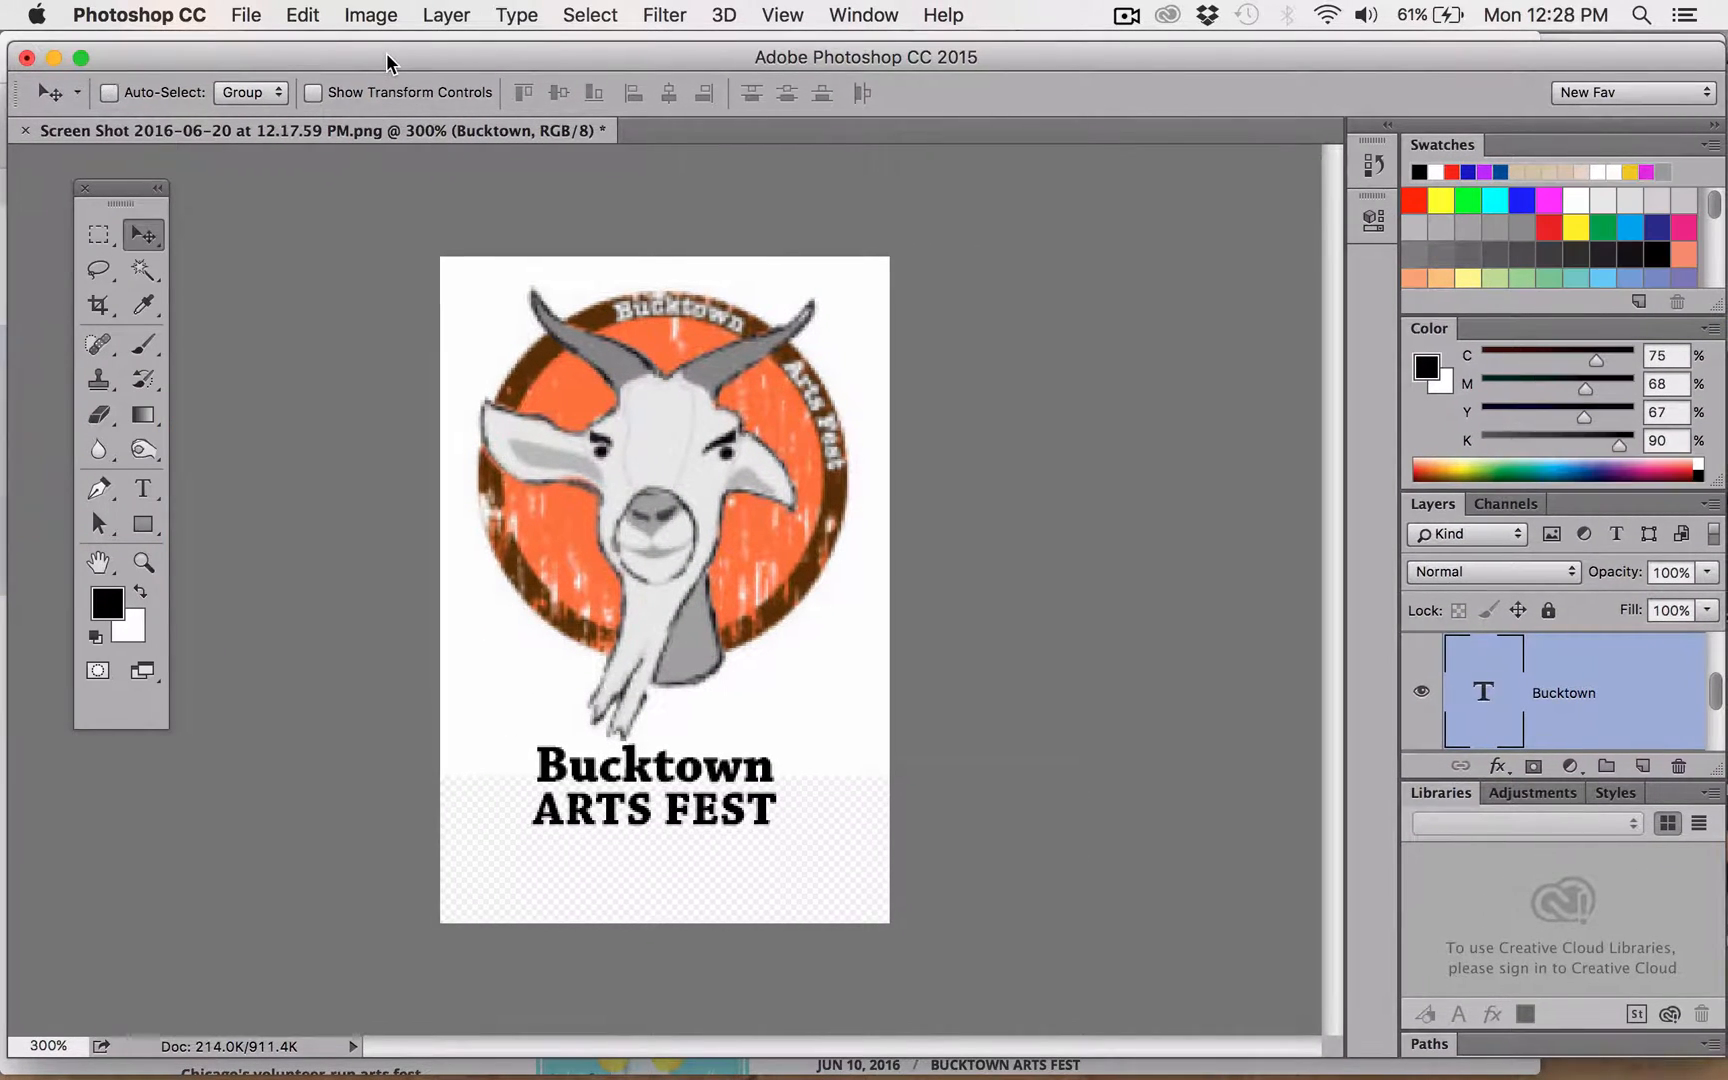
pyautogui.press('super+r')
pyautogui.moveTo(20, 485); pyautogui.dragTo(537, 668)
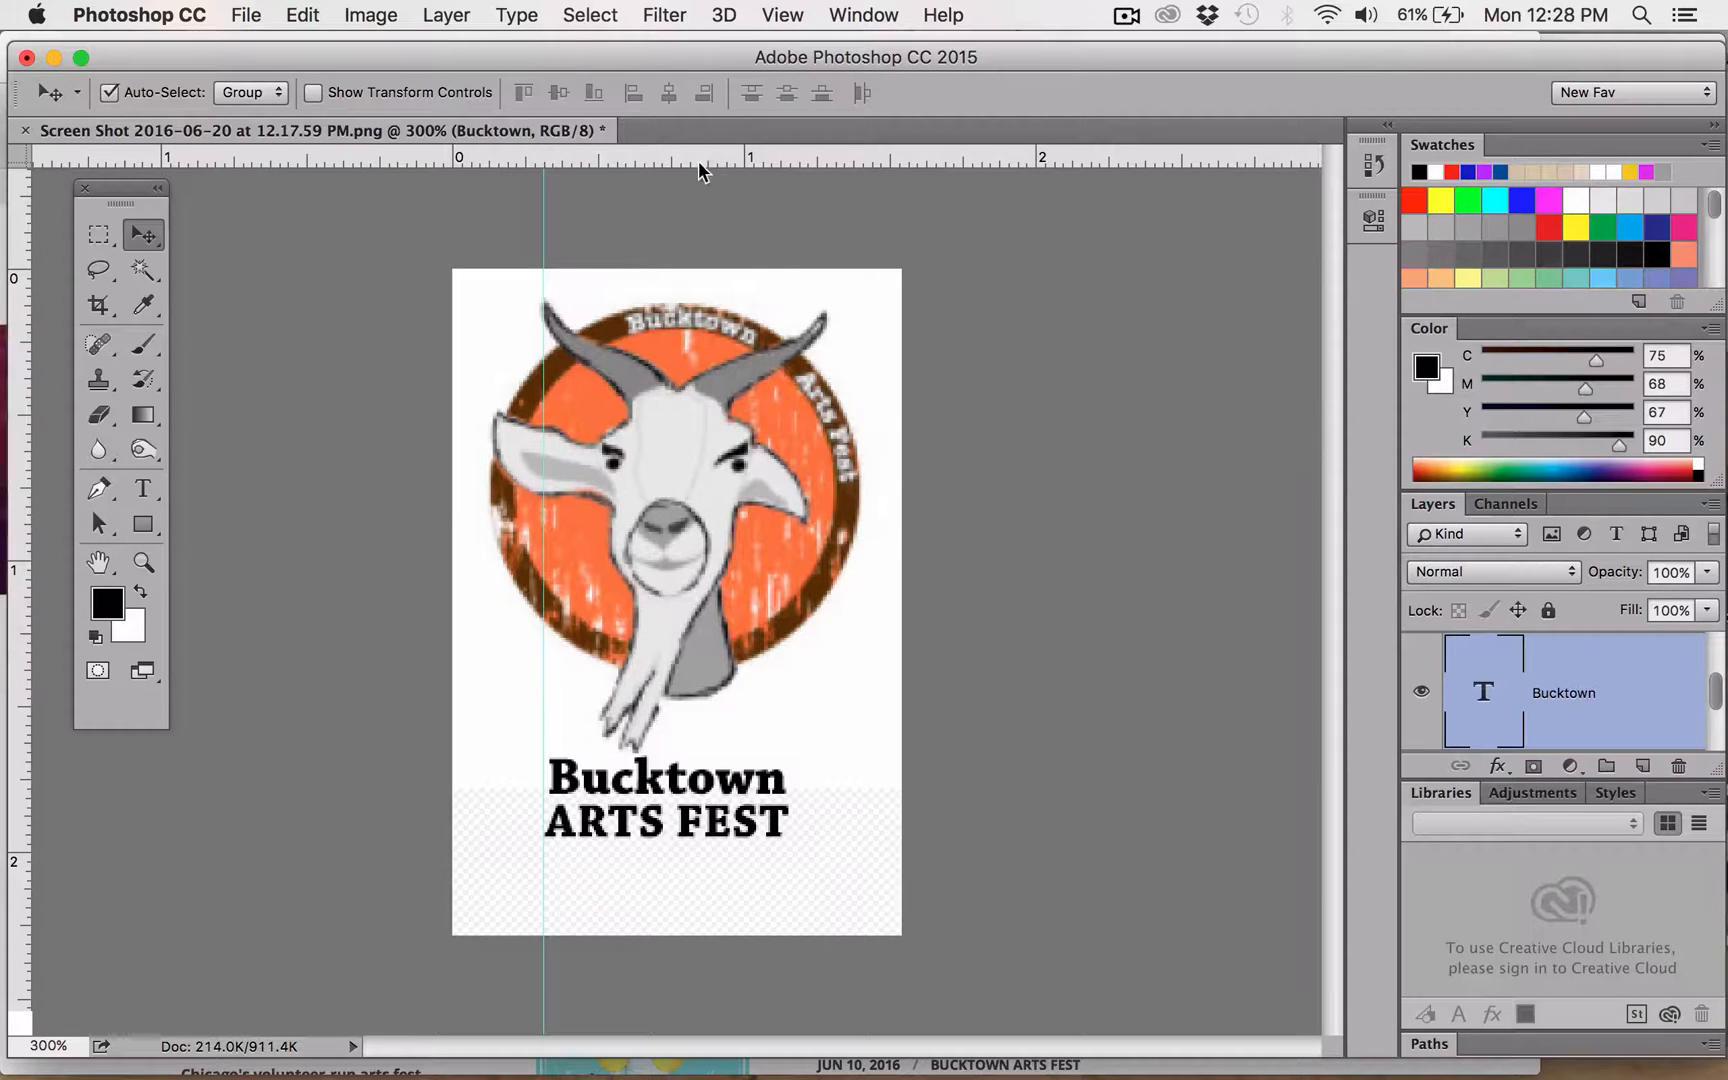
pyautogui.moveTo(702, 160)
pyautogui.mouseDown()
pyautogui.moveTo(675, 770)
pyautogui.moveTo(695, 795)
pyautogui.moveTo(792, 806)
pyautogui.moveTo(761, 441)
pyautogui.moveTo(695, 150)
pyautogui.mouseUp()
pyautogui.moveTo(10, 460); pyautogui.dragTo(784, 642)
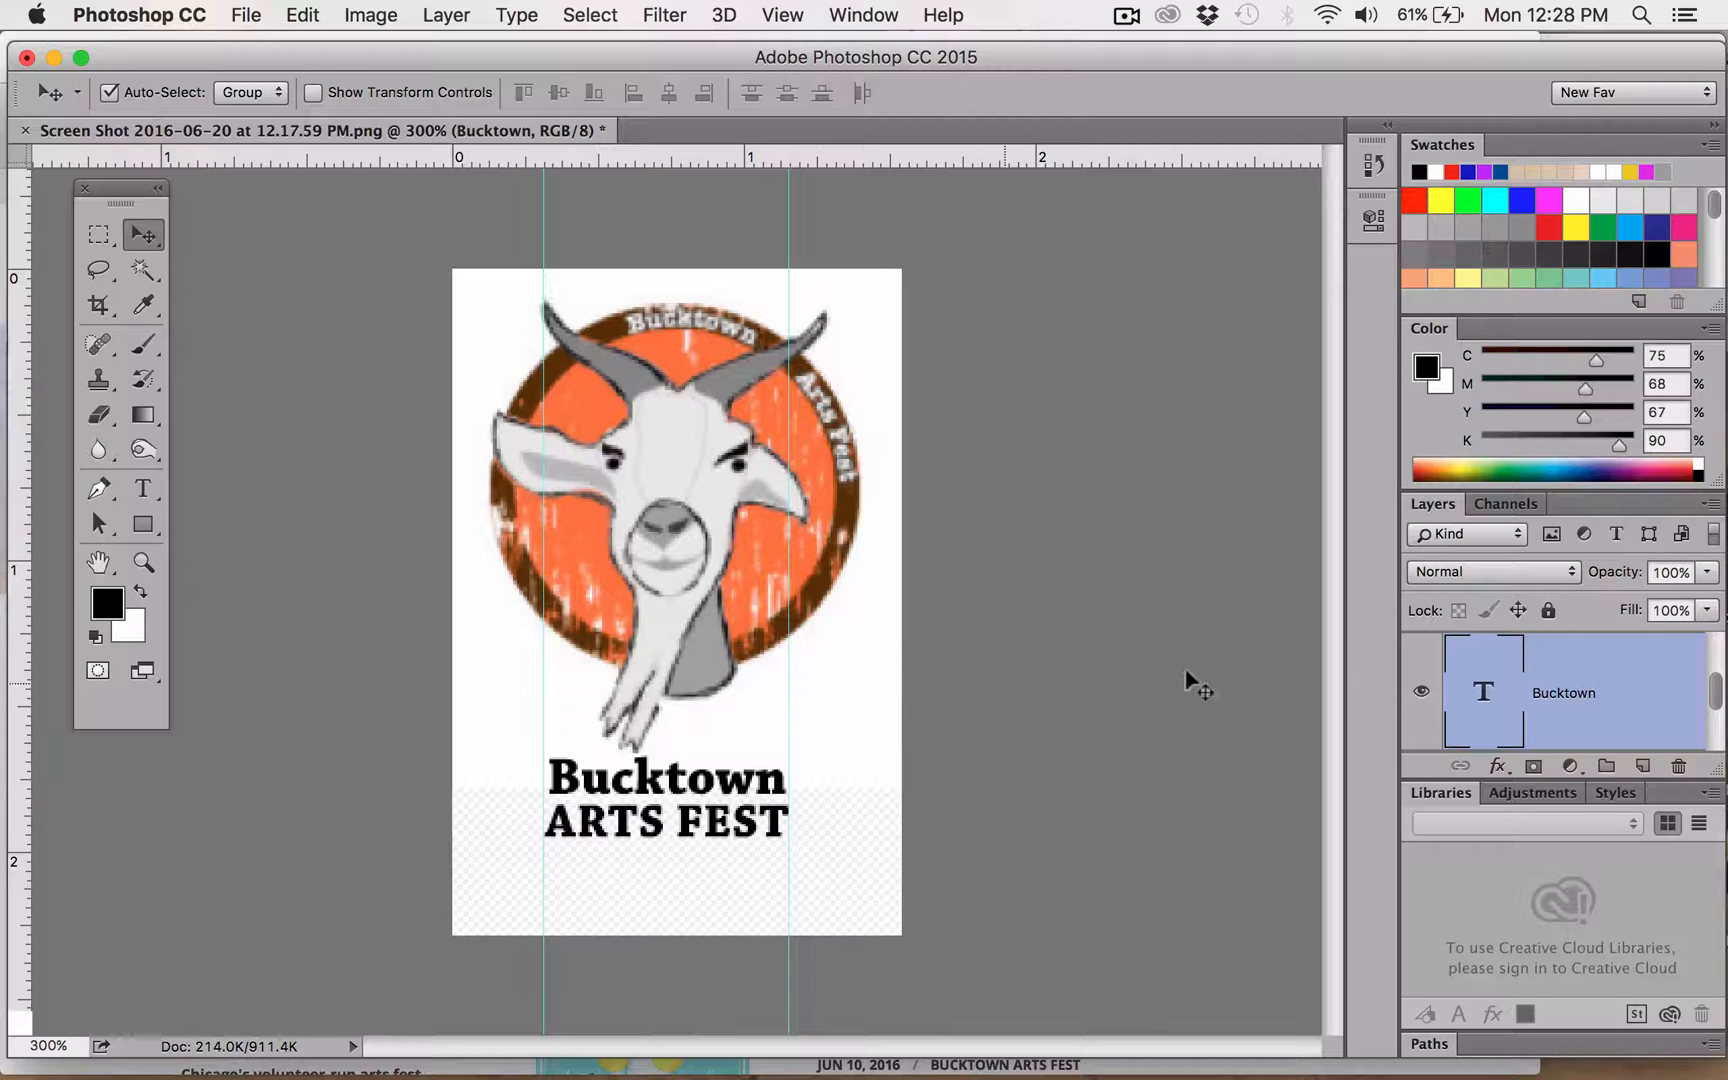
# - Select the word "Bucktown" for text editing and set its font size to 13.5 pt
pyautogui.click(143, 488)
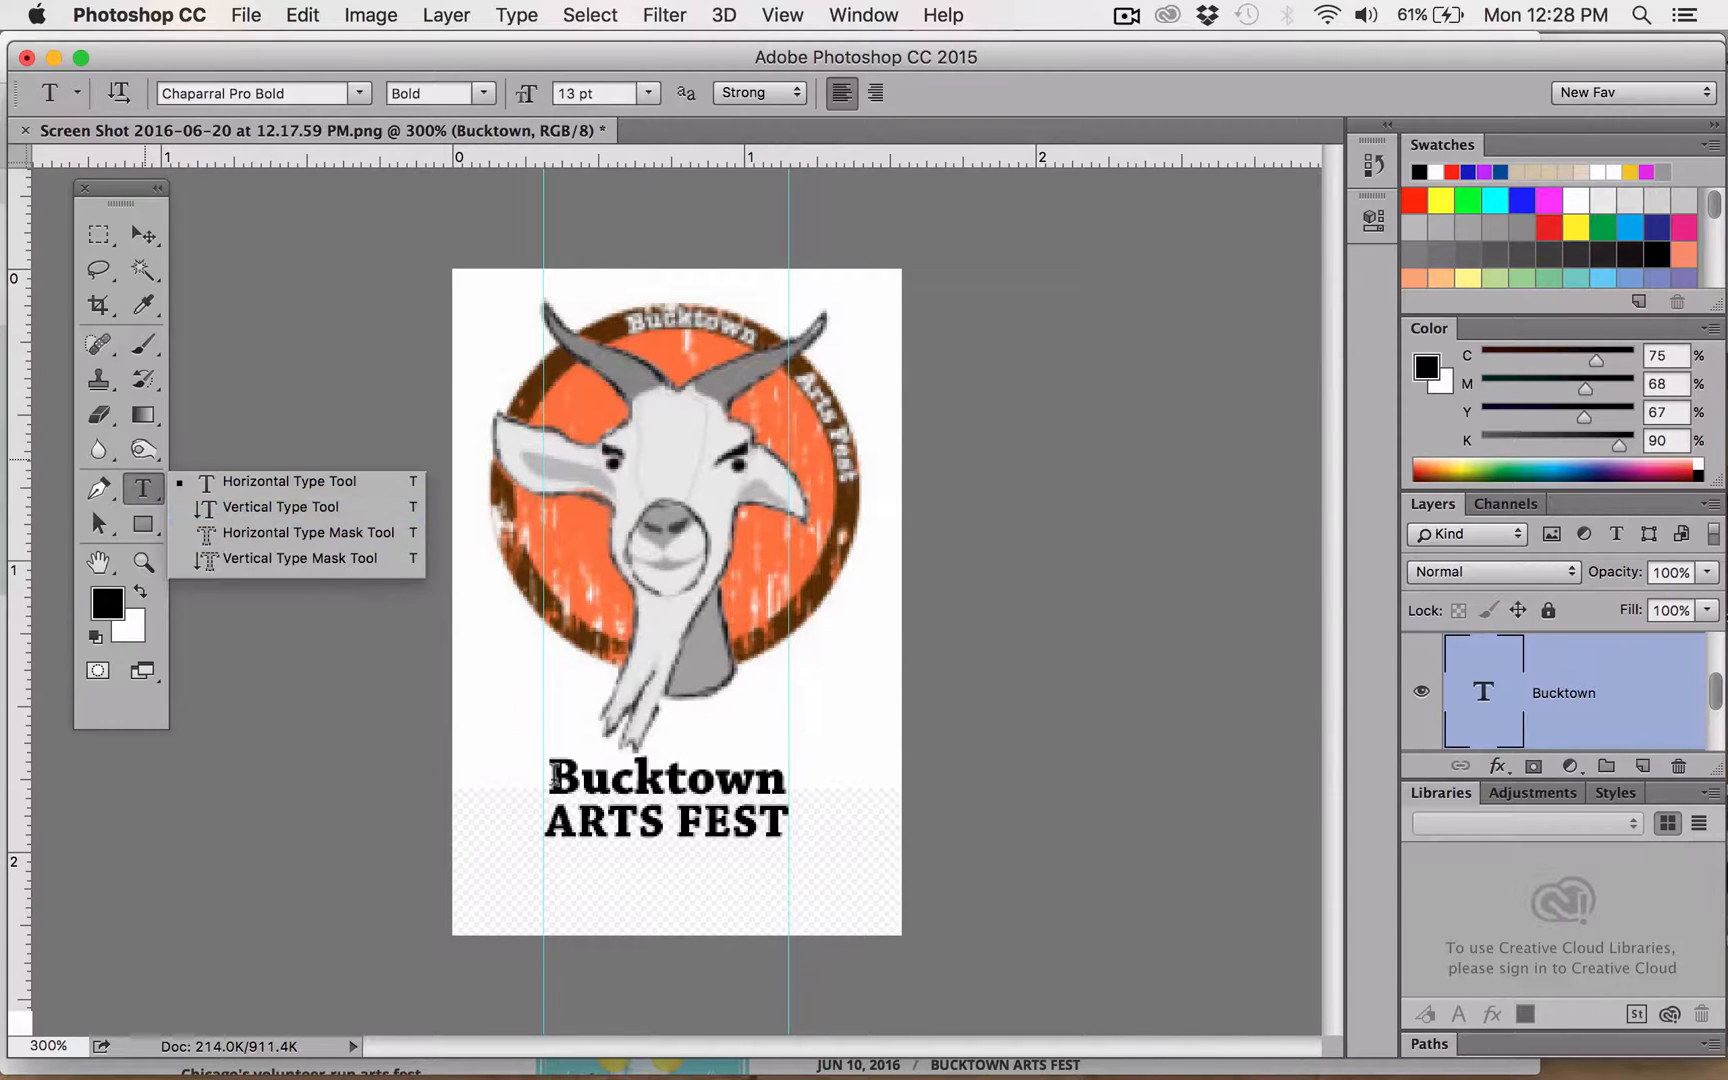
pyautogui.click(555, 772)
pyautogui.moveTo(555, 772); pyautogui.dragTo(790, 780)
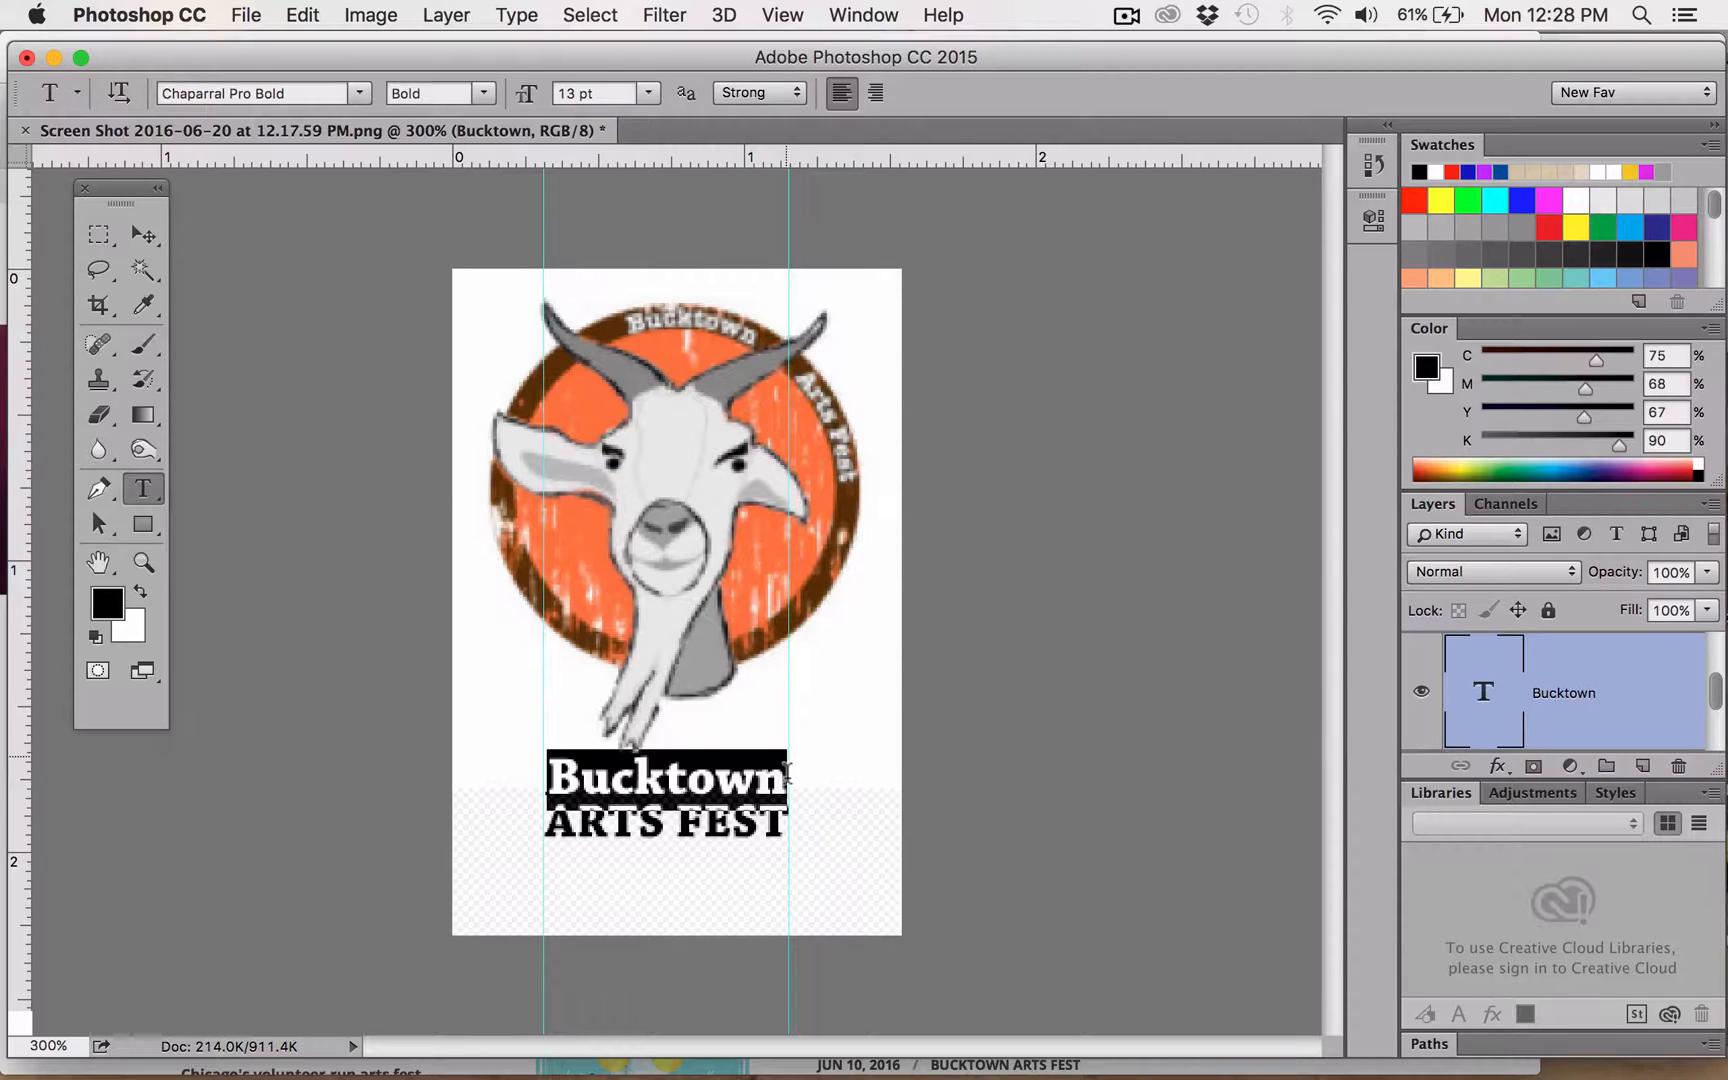
pyautogui.click(575, 93)
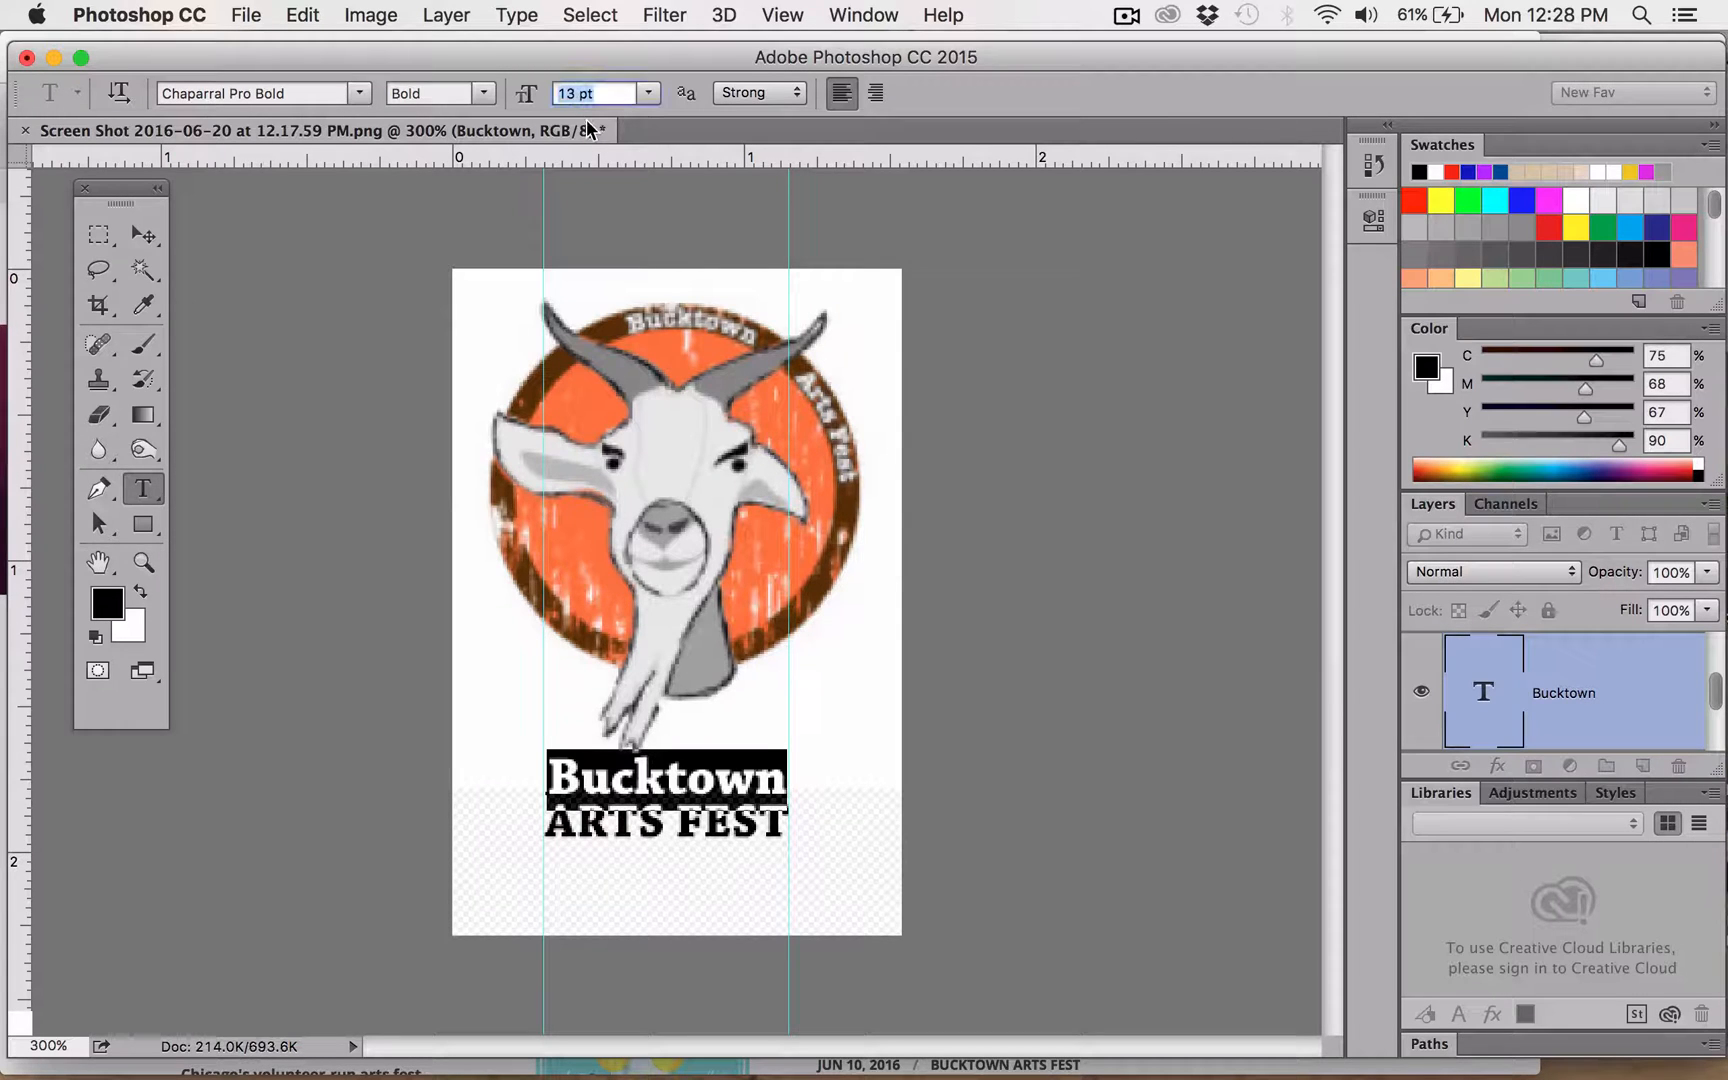
pyautogui.write('13.5')
pyautogui.press('Return')
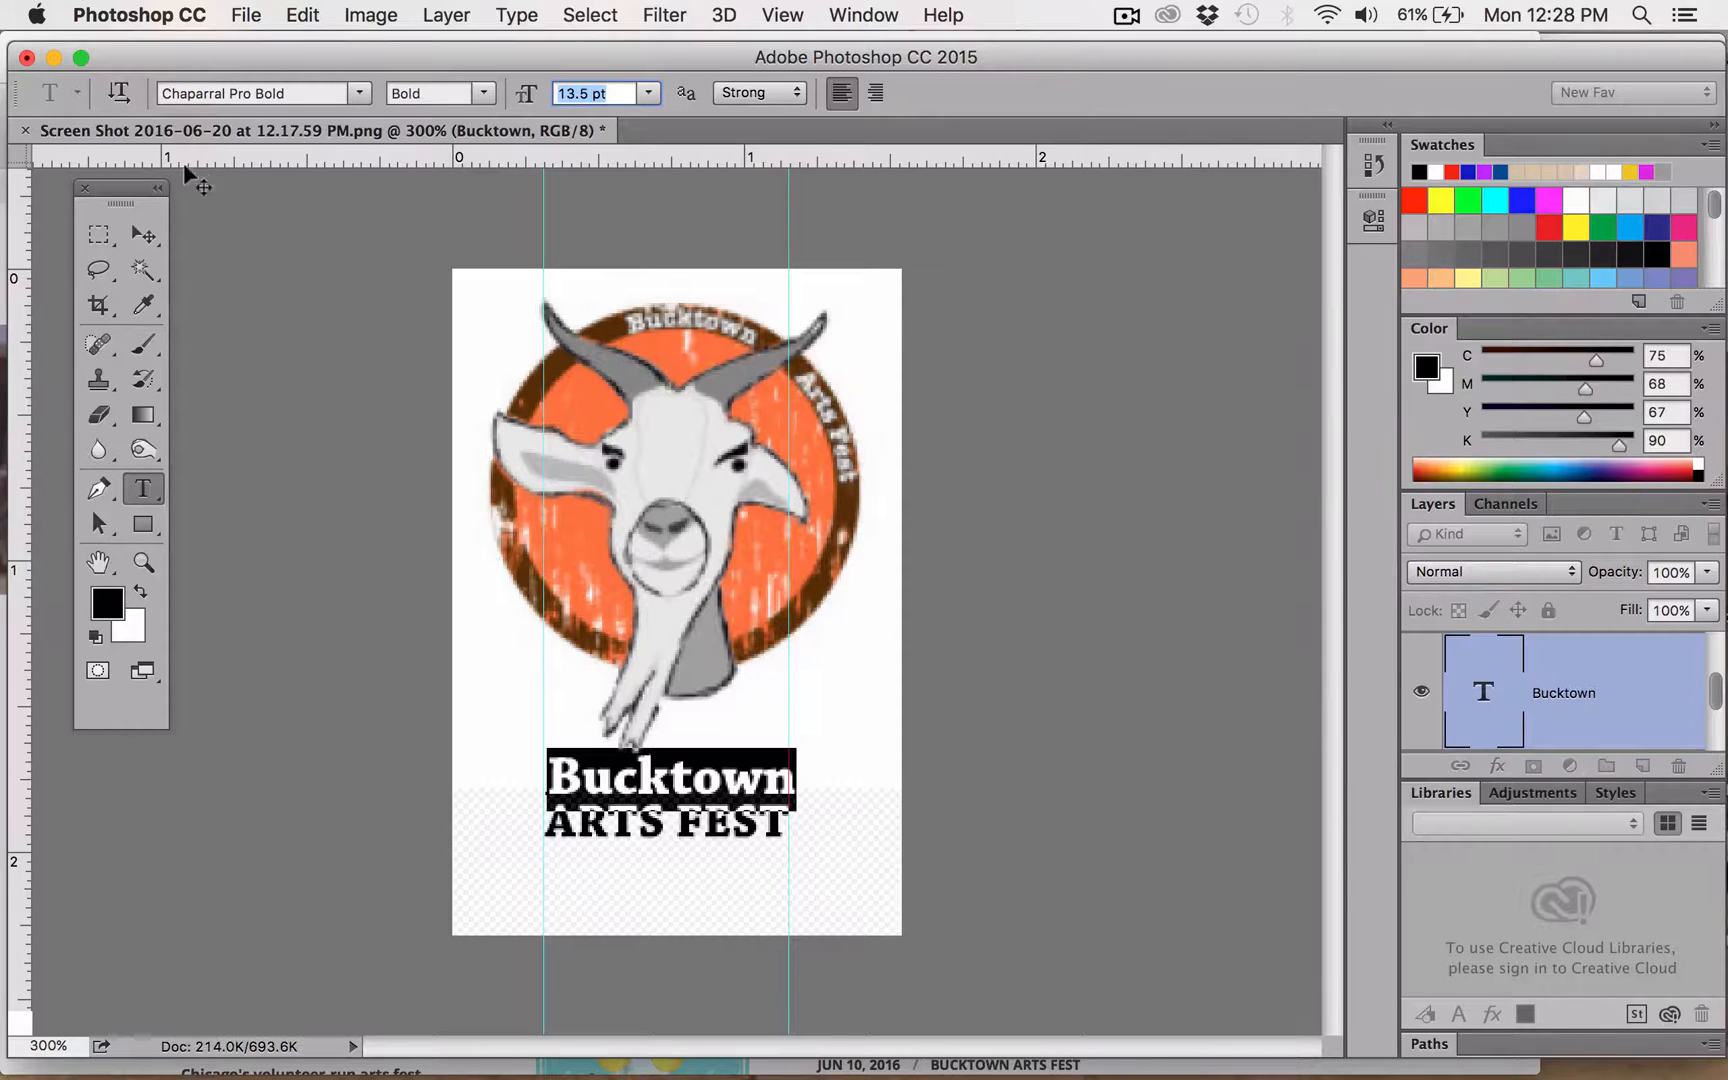
# - Nudge the enlarged "Bucktown" text left with the Move tool until it starts at the left guide
pyautogui.click(143, 233)
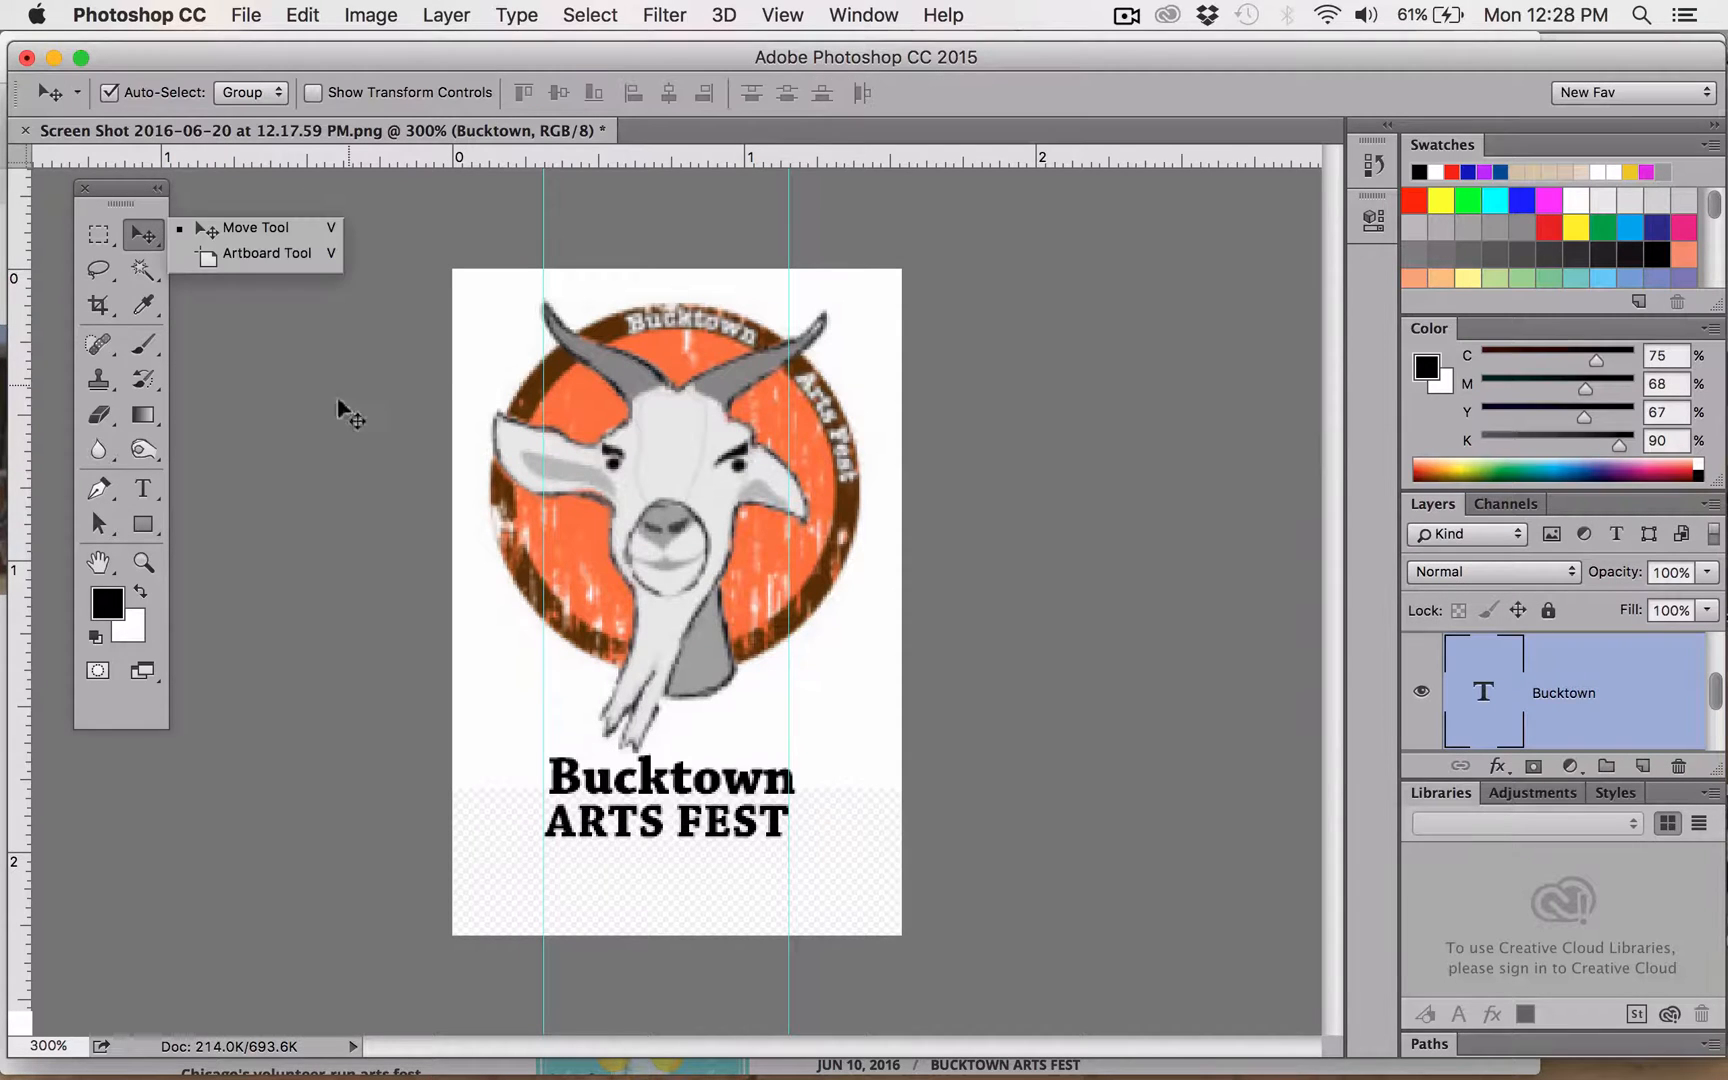
pyautogui.click(562, 776)
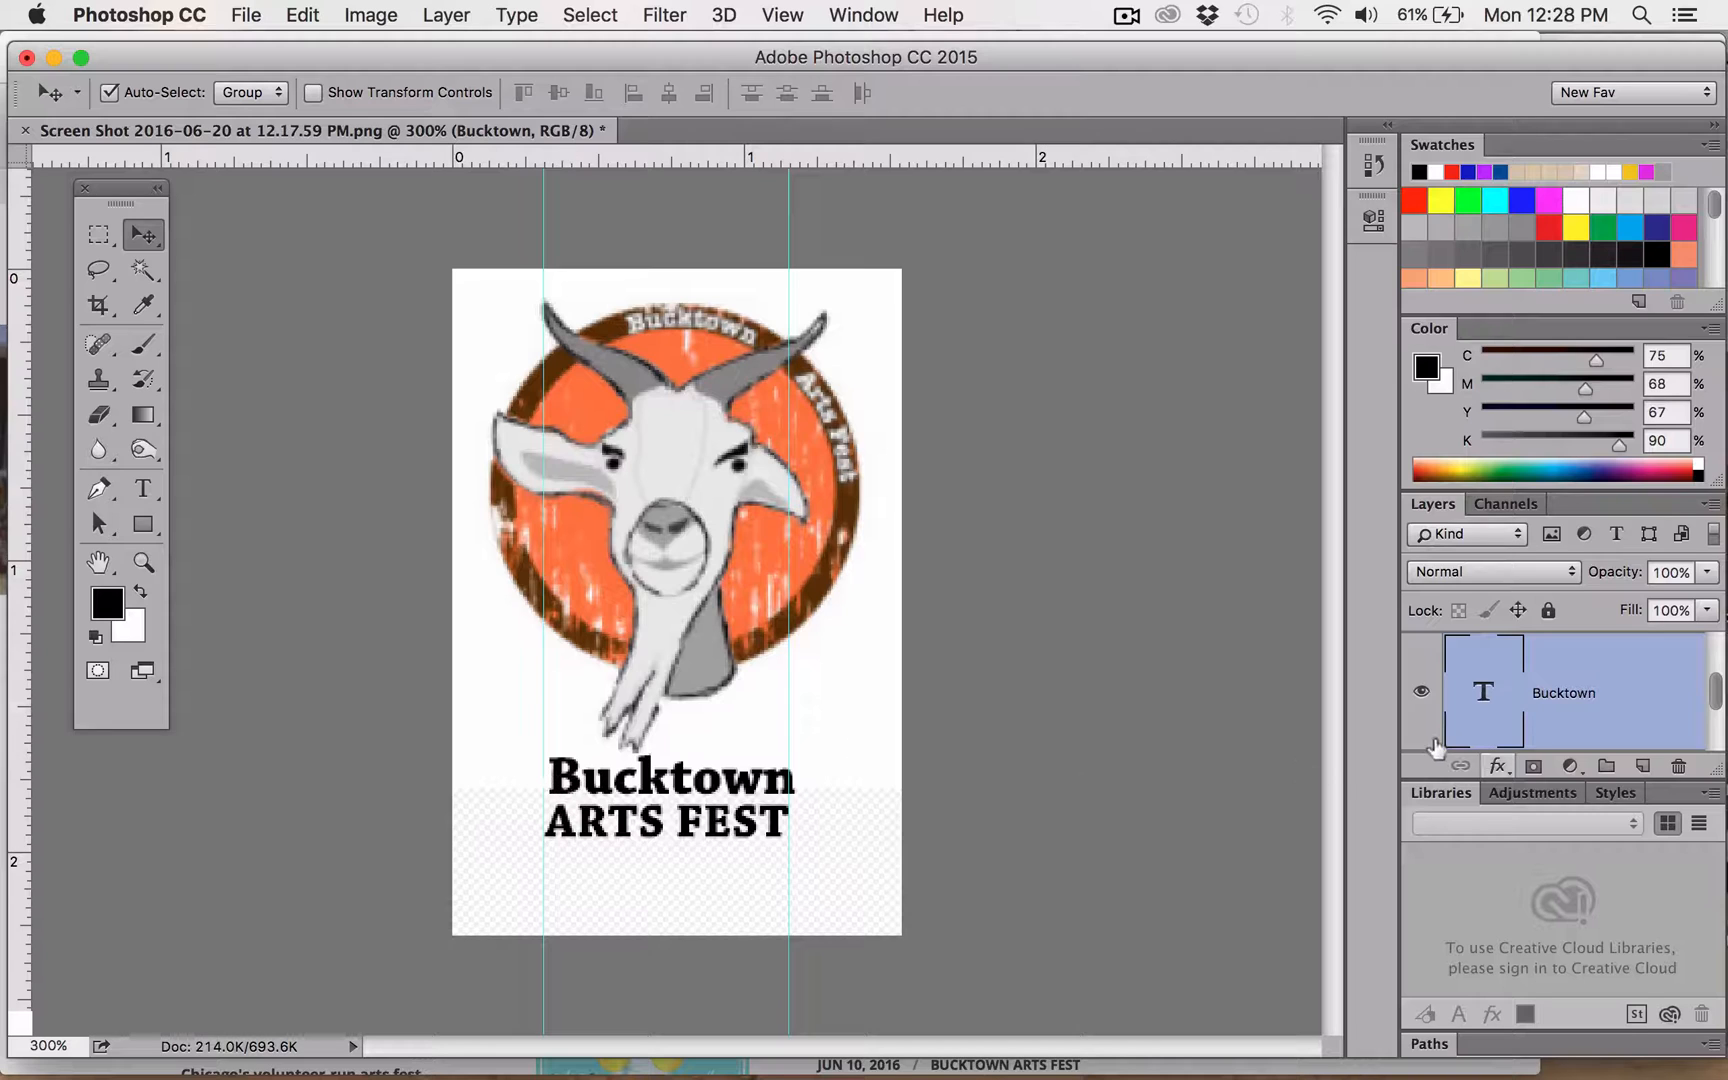
pyautogui.press('Left')
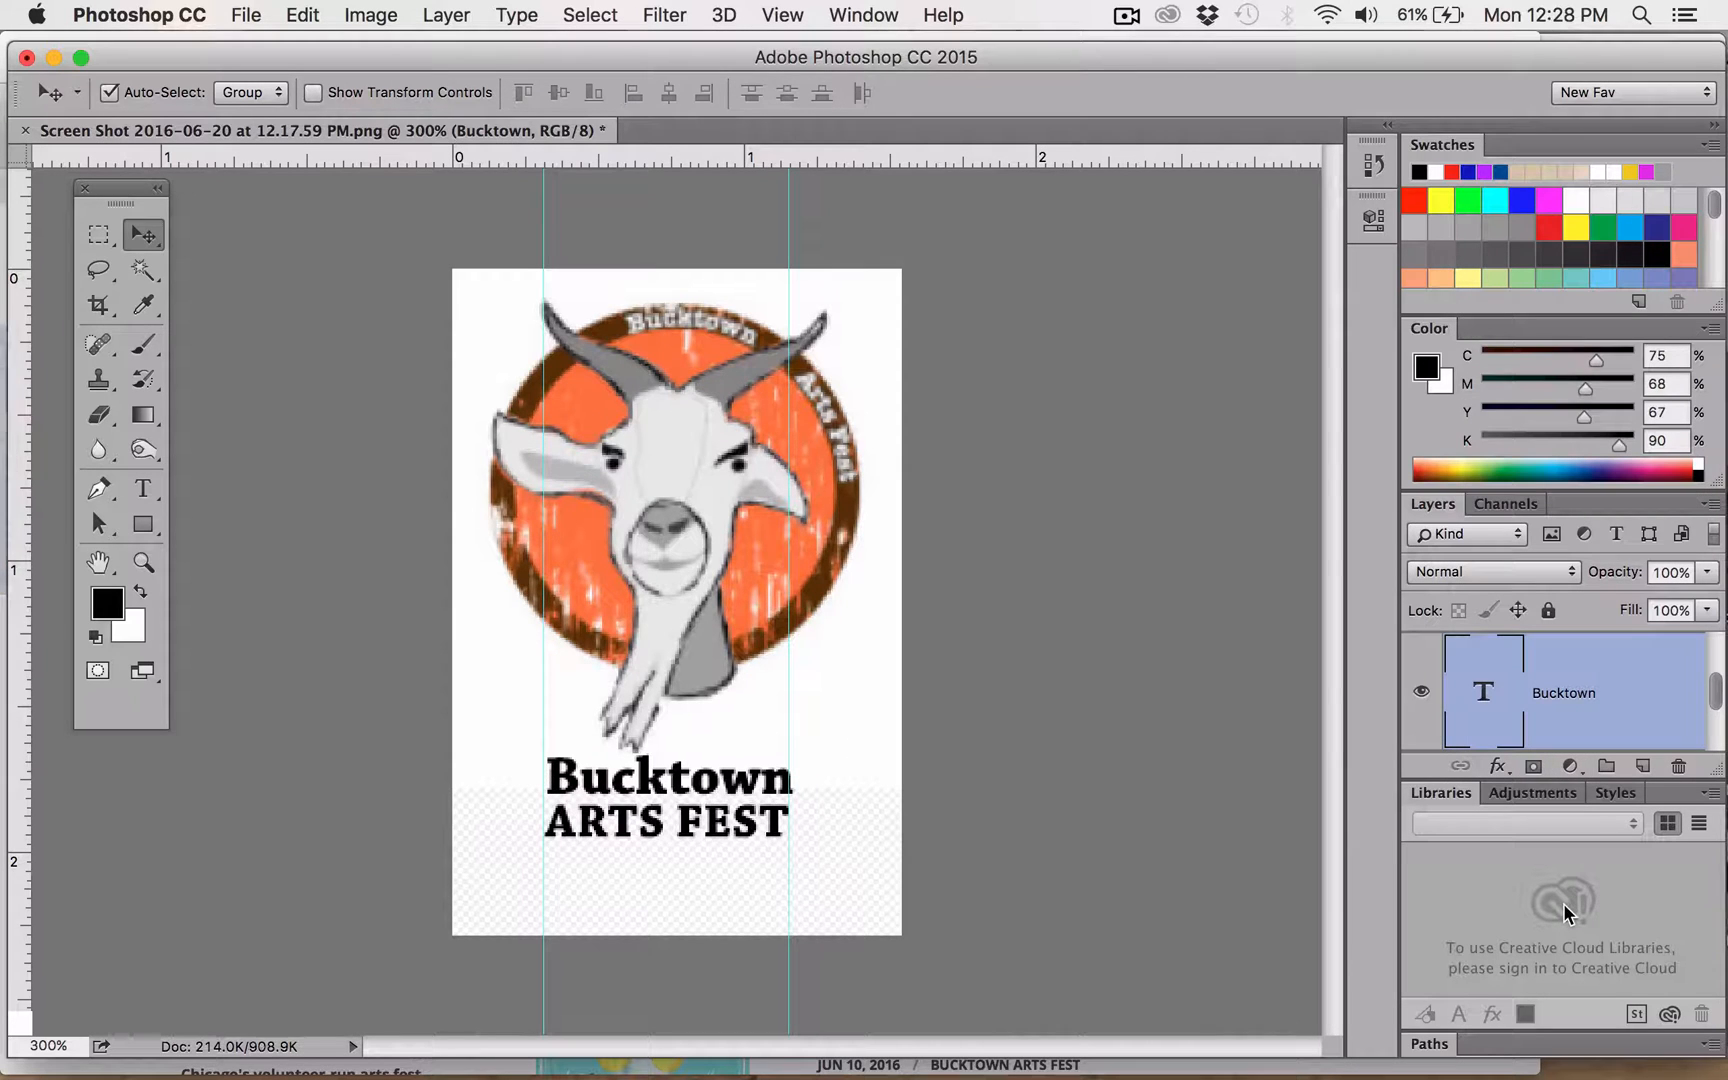
pyautogui.press('Left')
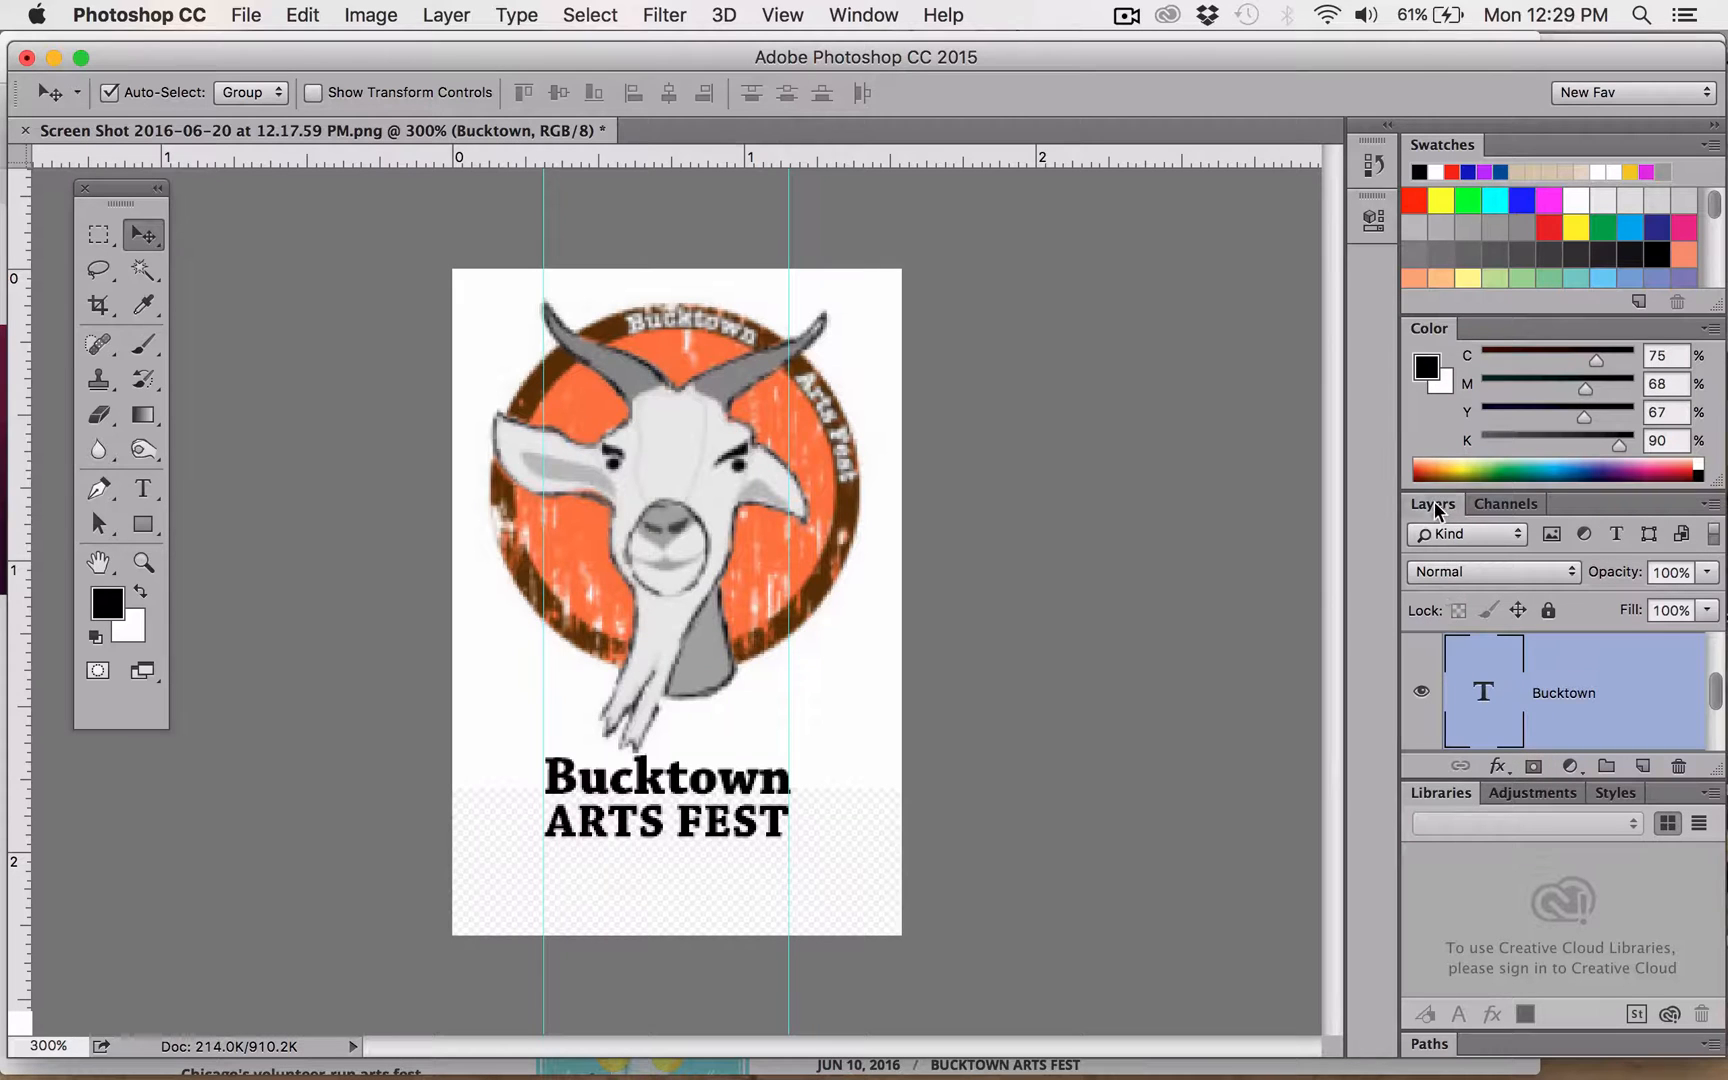
# - Detach the Layers panel, enlarge it enough to list all the layers, and select the "ARTS FEST" layer
pyautogui.moveTo(1438, 503); pyautogui.dragTo(990, 276)
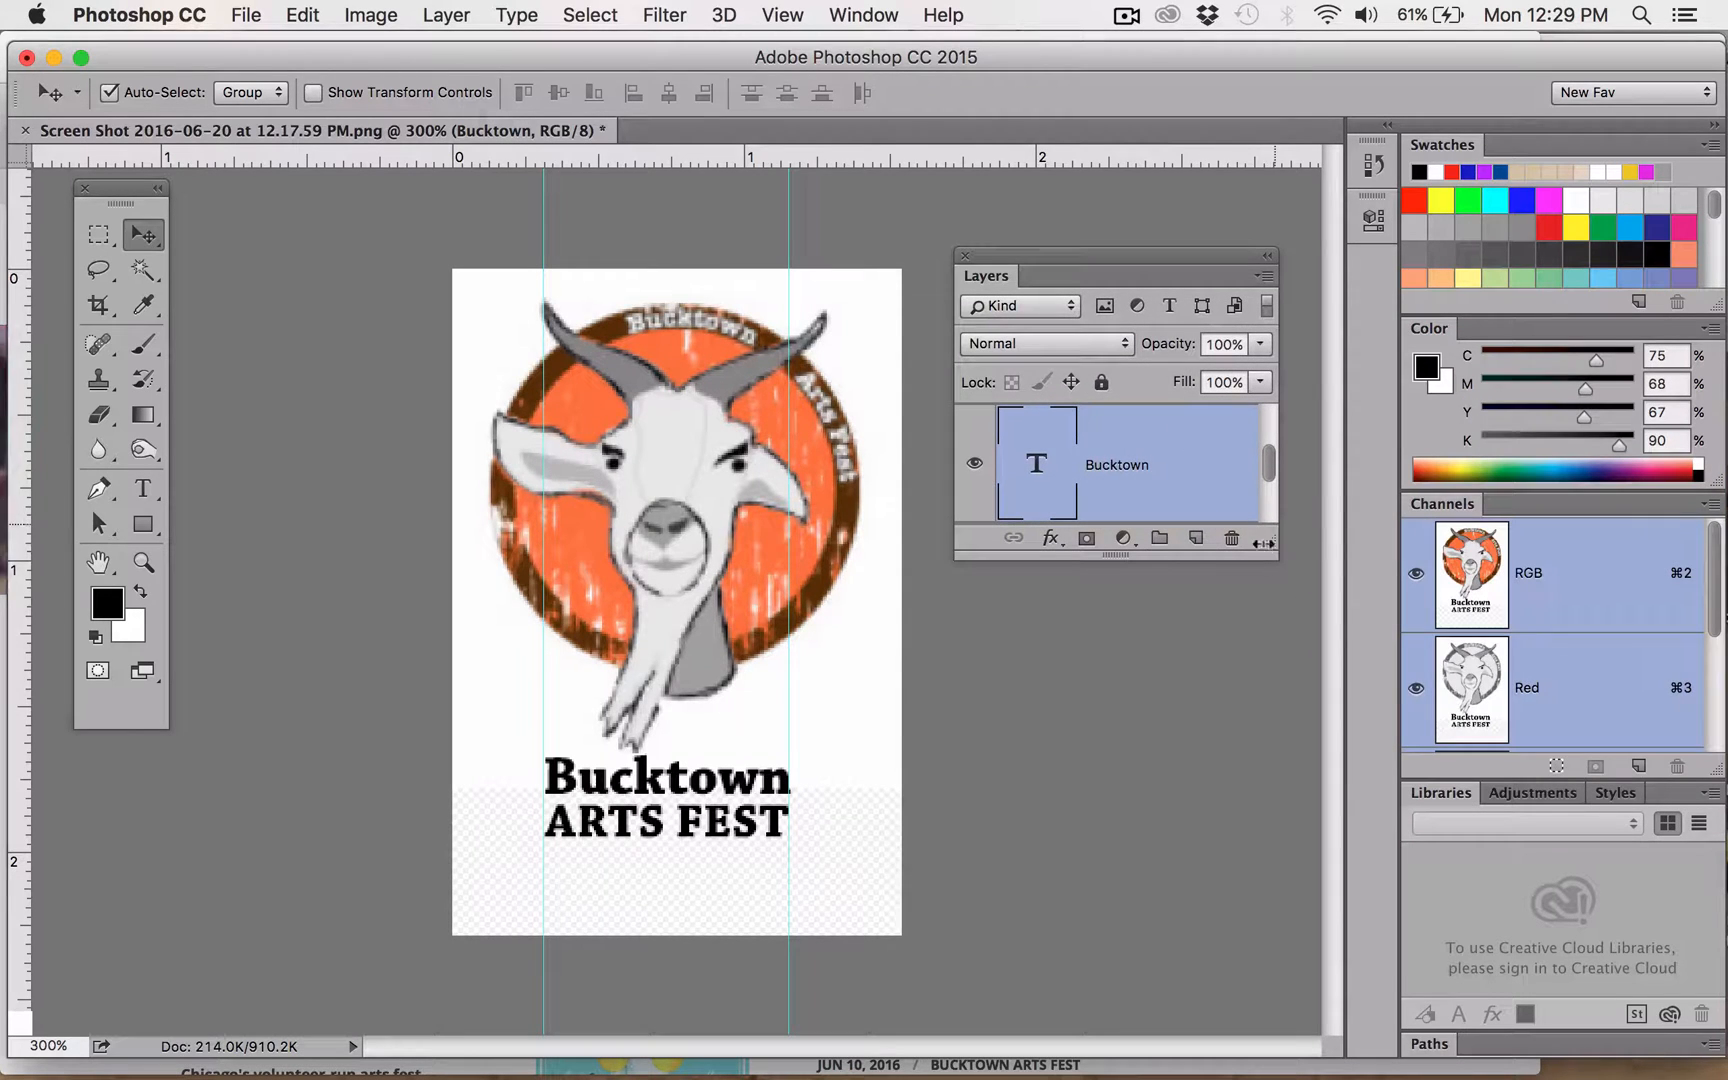
pyautogui.moveTo(1263, 547); pyautogui.dragTo(1318, 882)
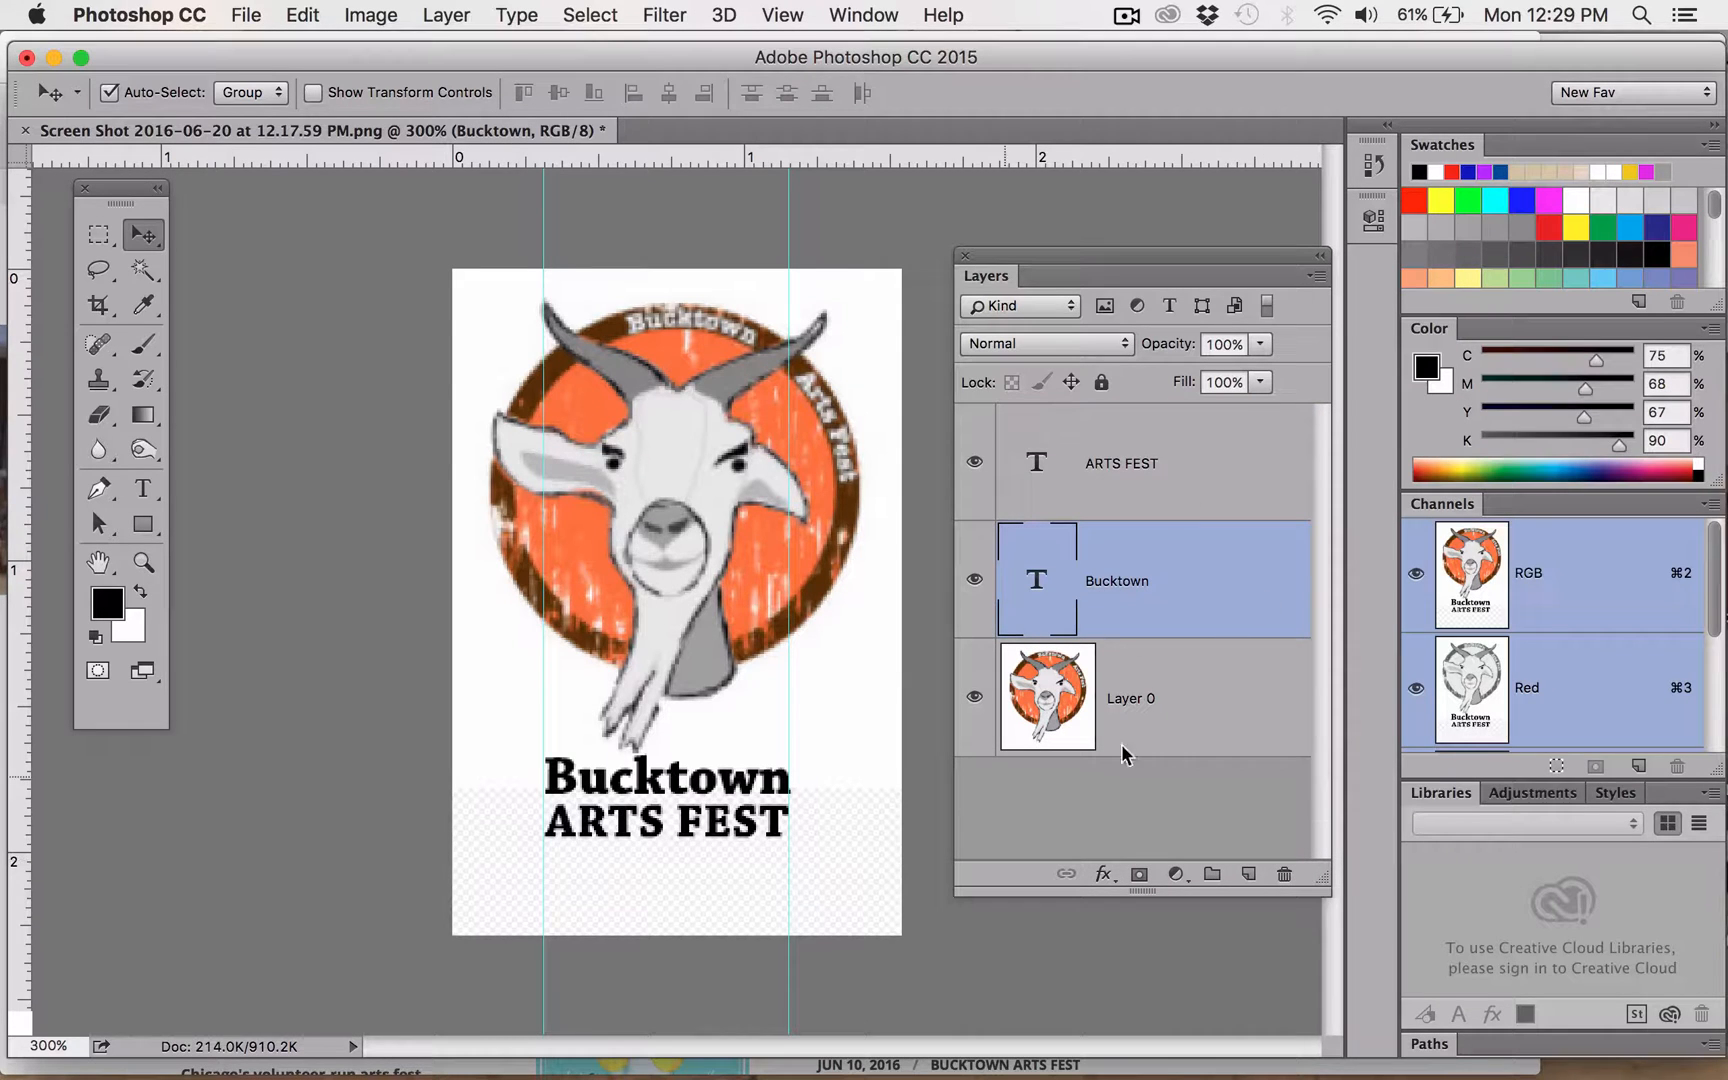
pyautogui.click(1166, 438)
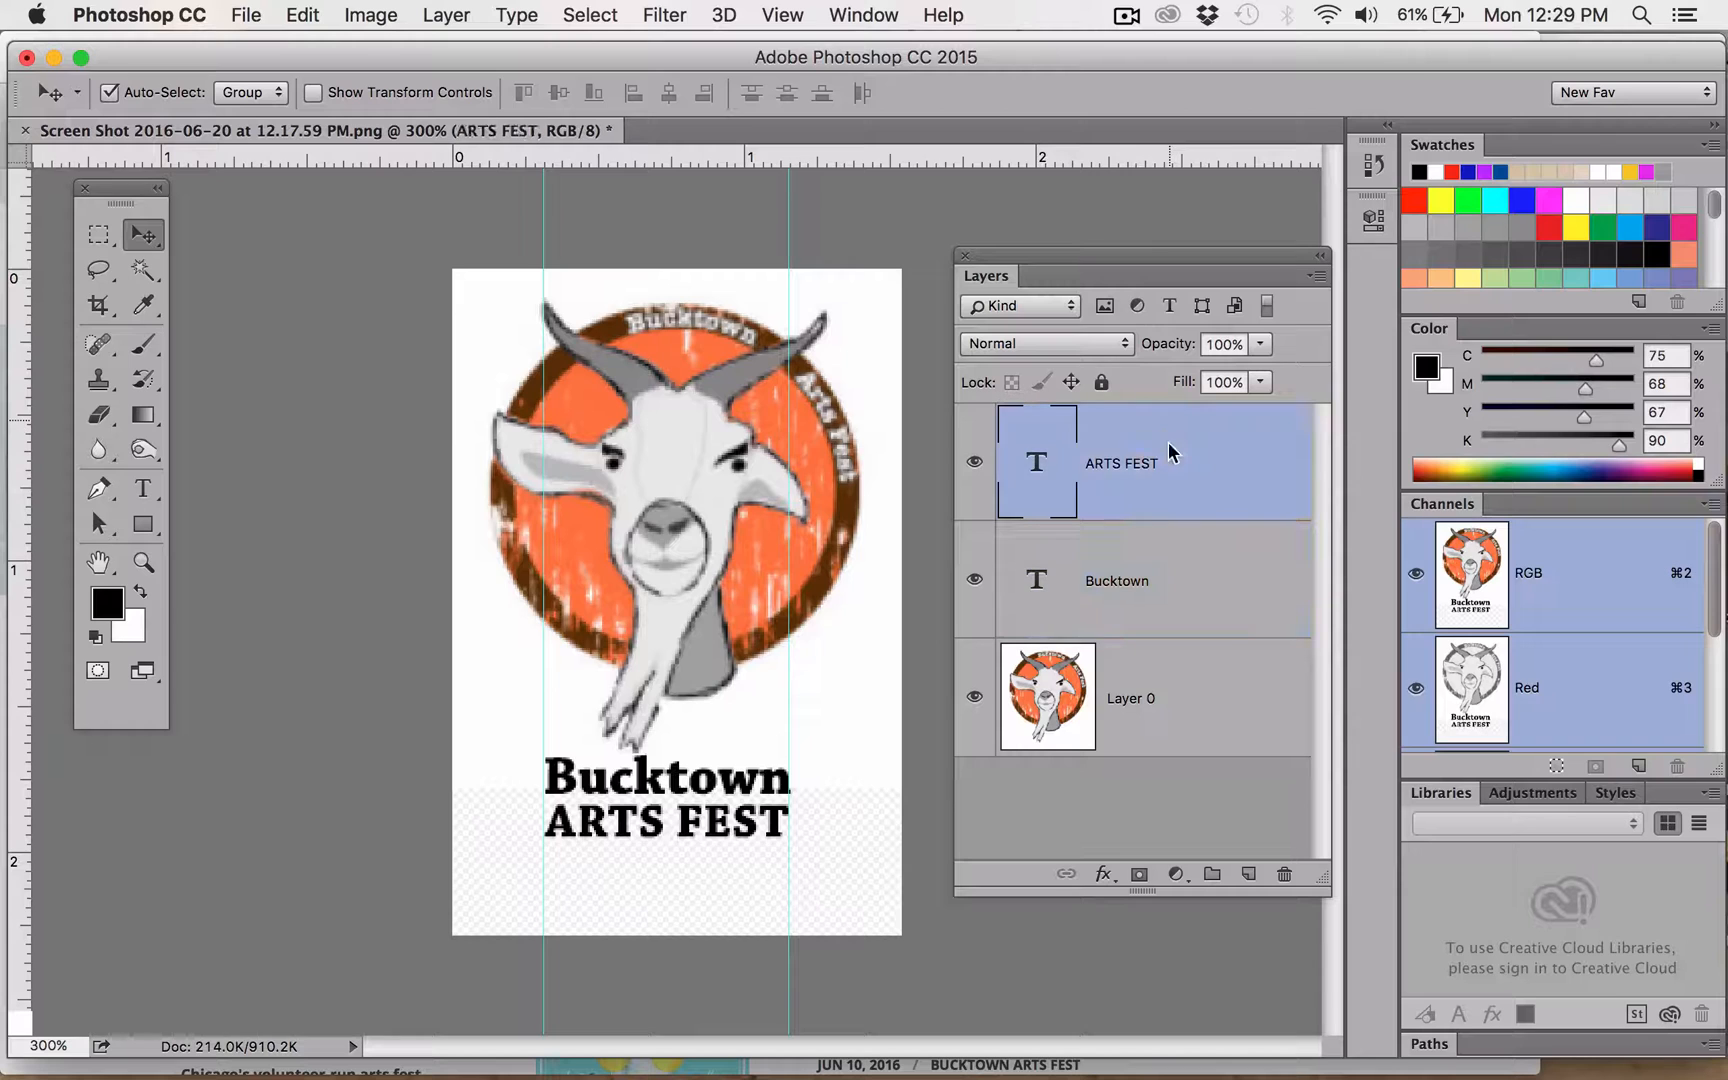
pyautogui.click(1317, 279)
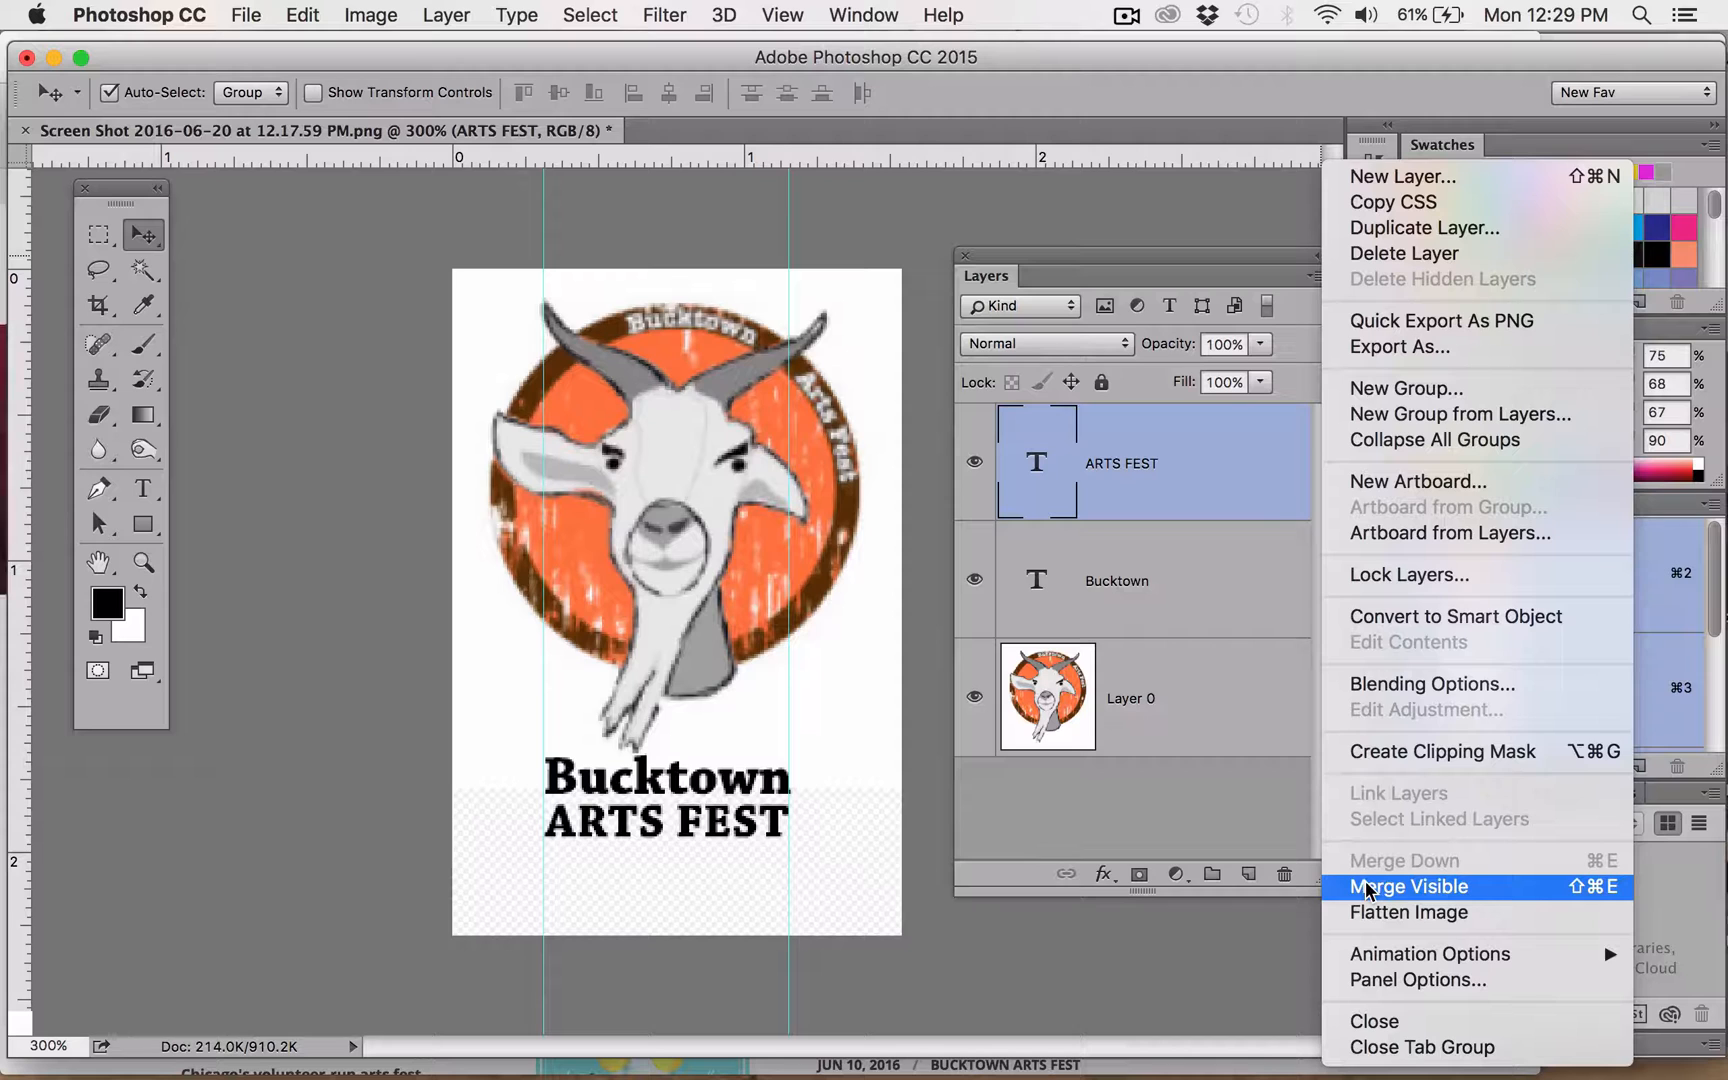
pyautogui.click(1100, 880)
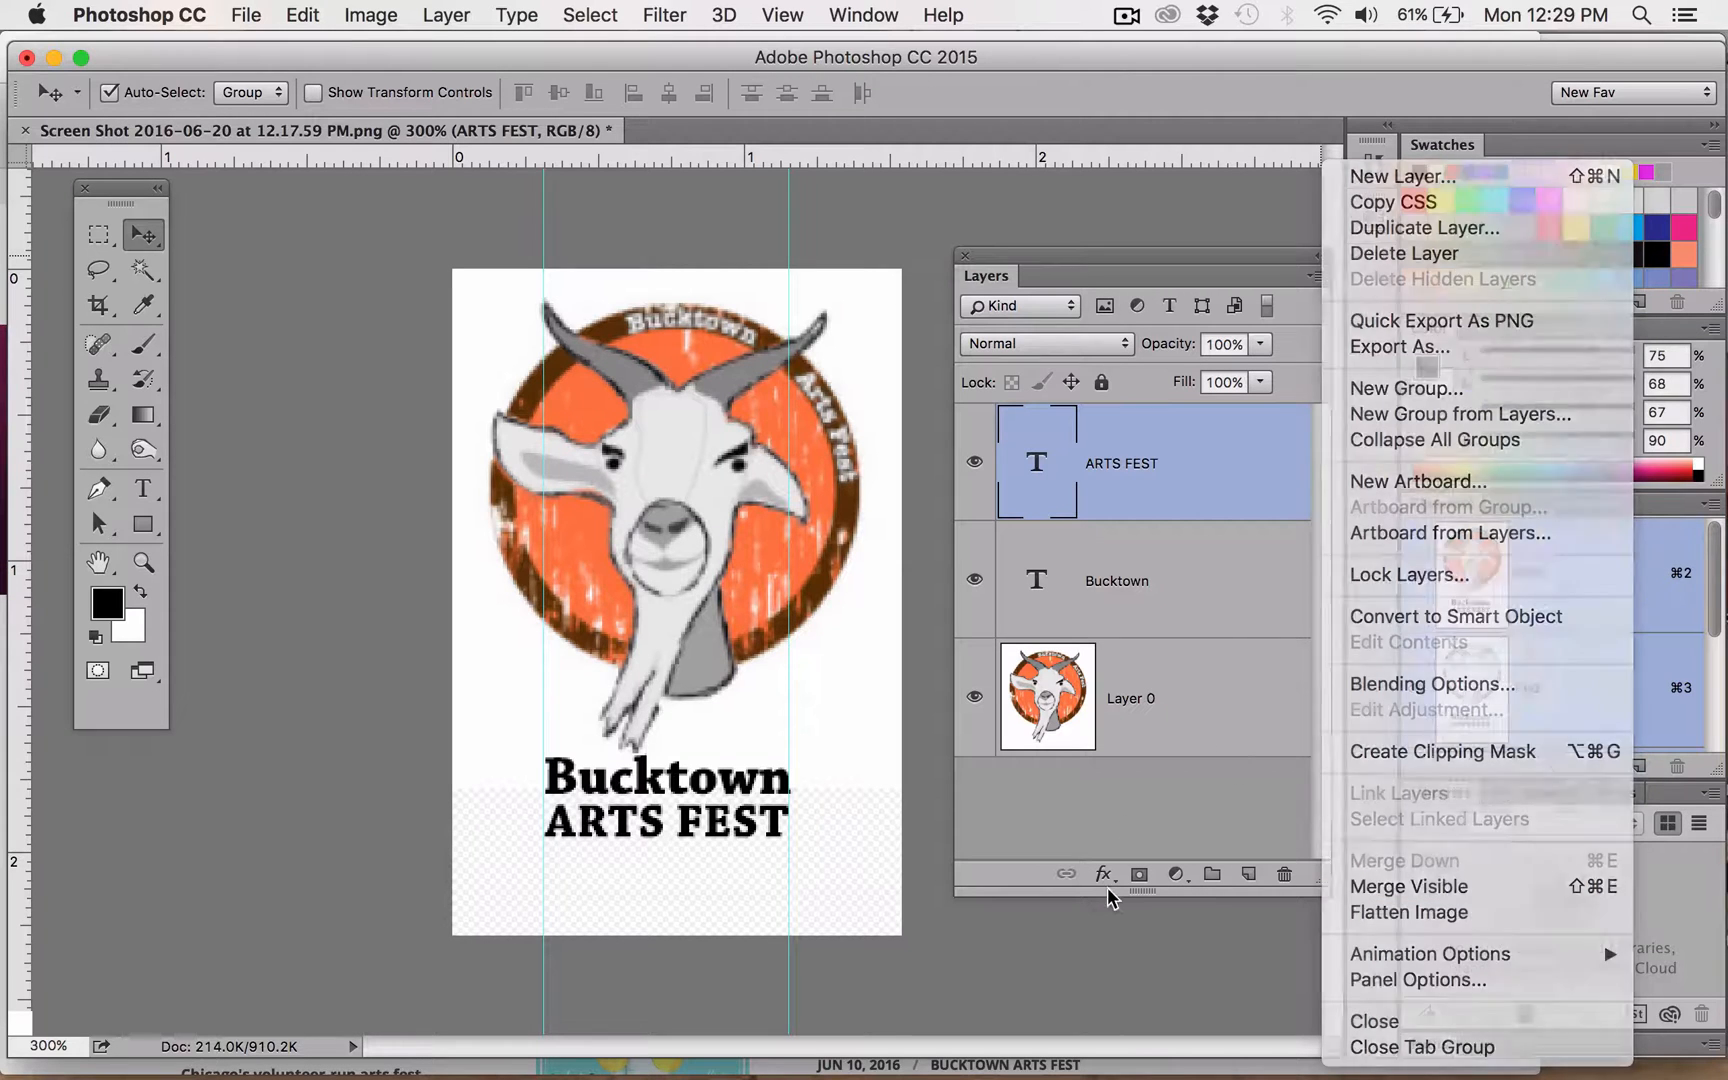
# - Hide the goat logo's Layer 0 and merge the visible "Bucktown" and "ARTS FEST" text layers into one
pyautogui.click(974, 696)
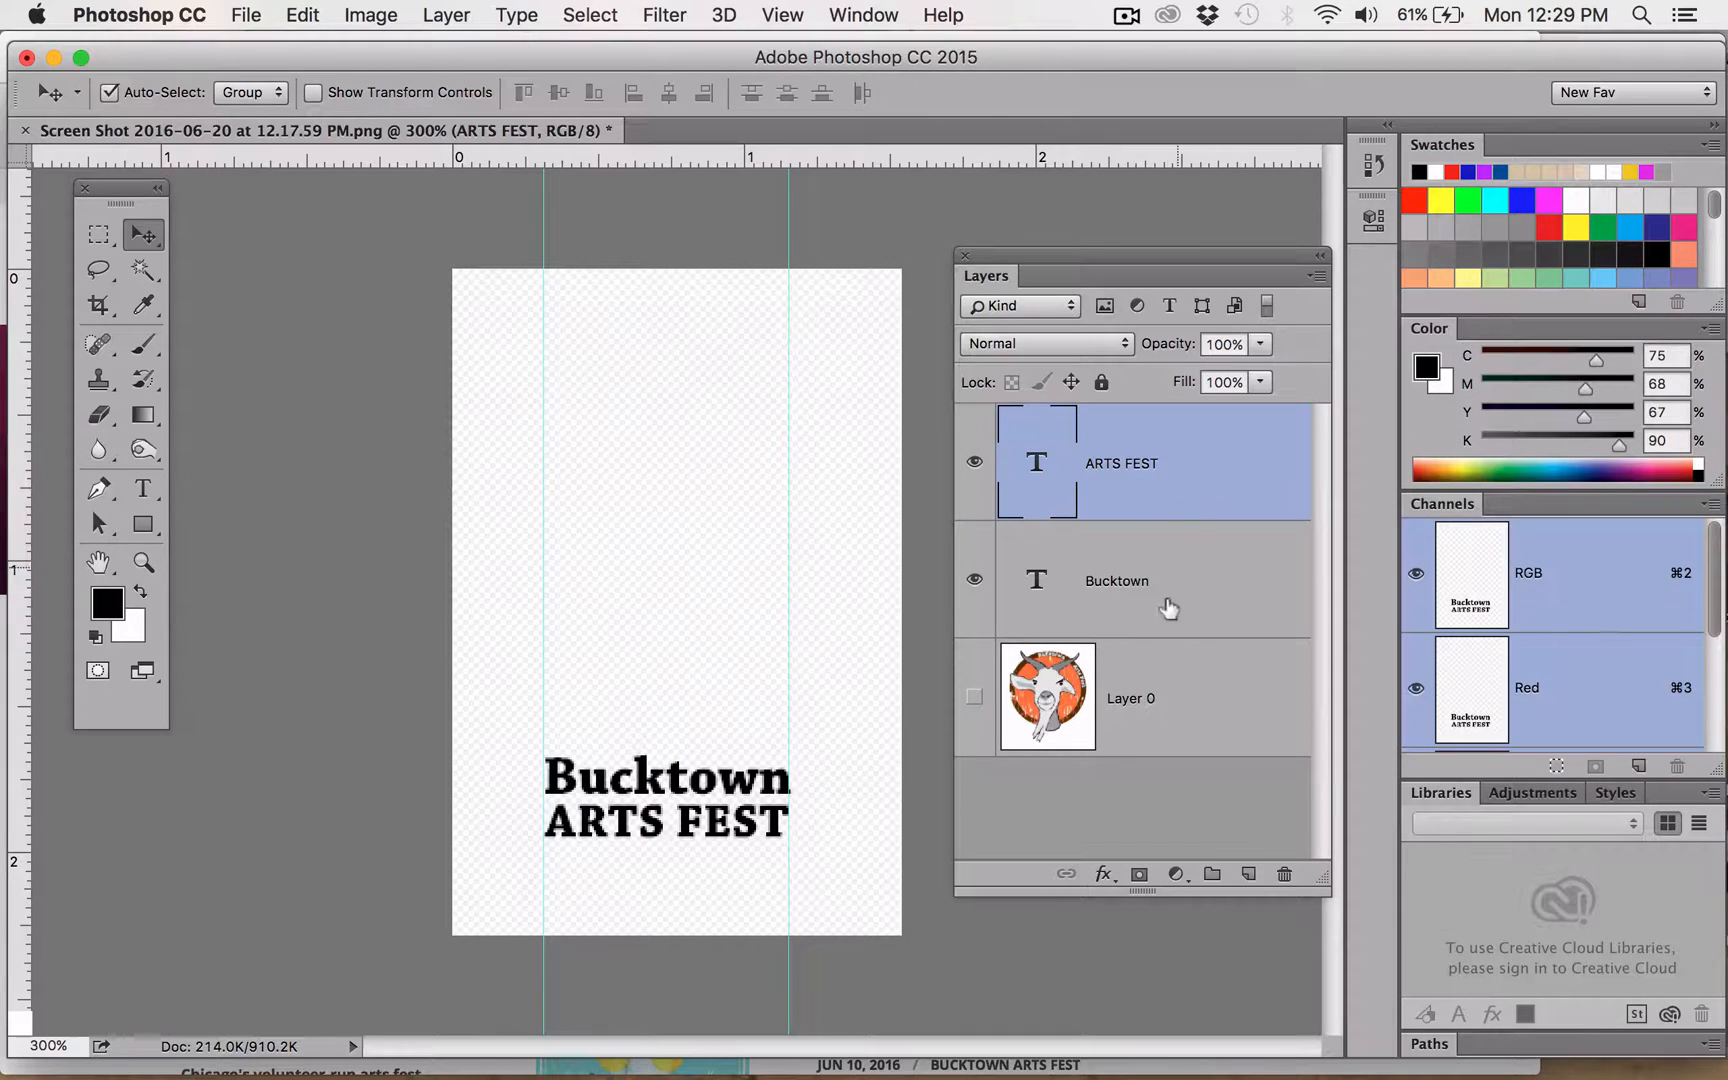
pyautogui.click(1192, 552)
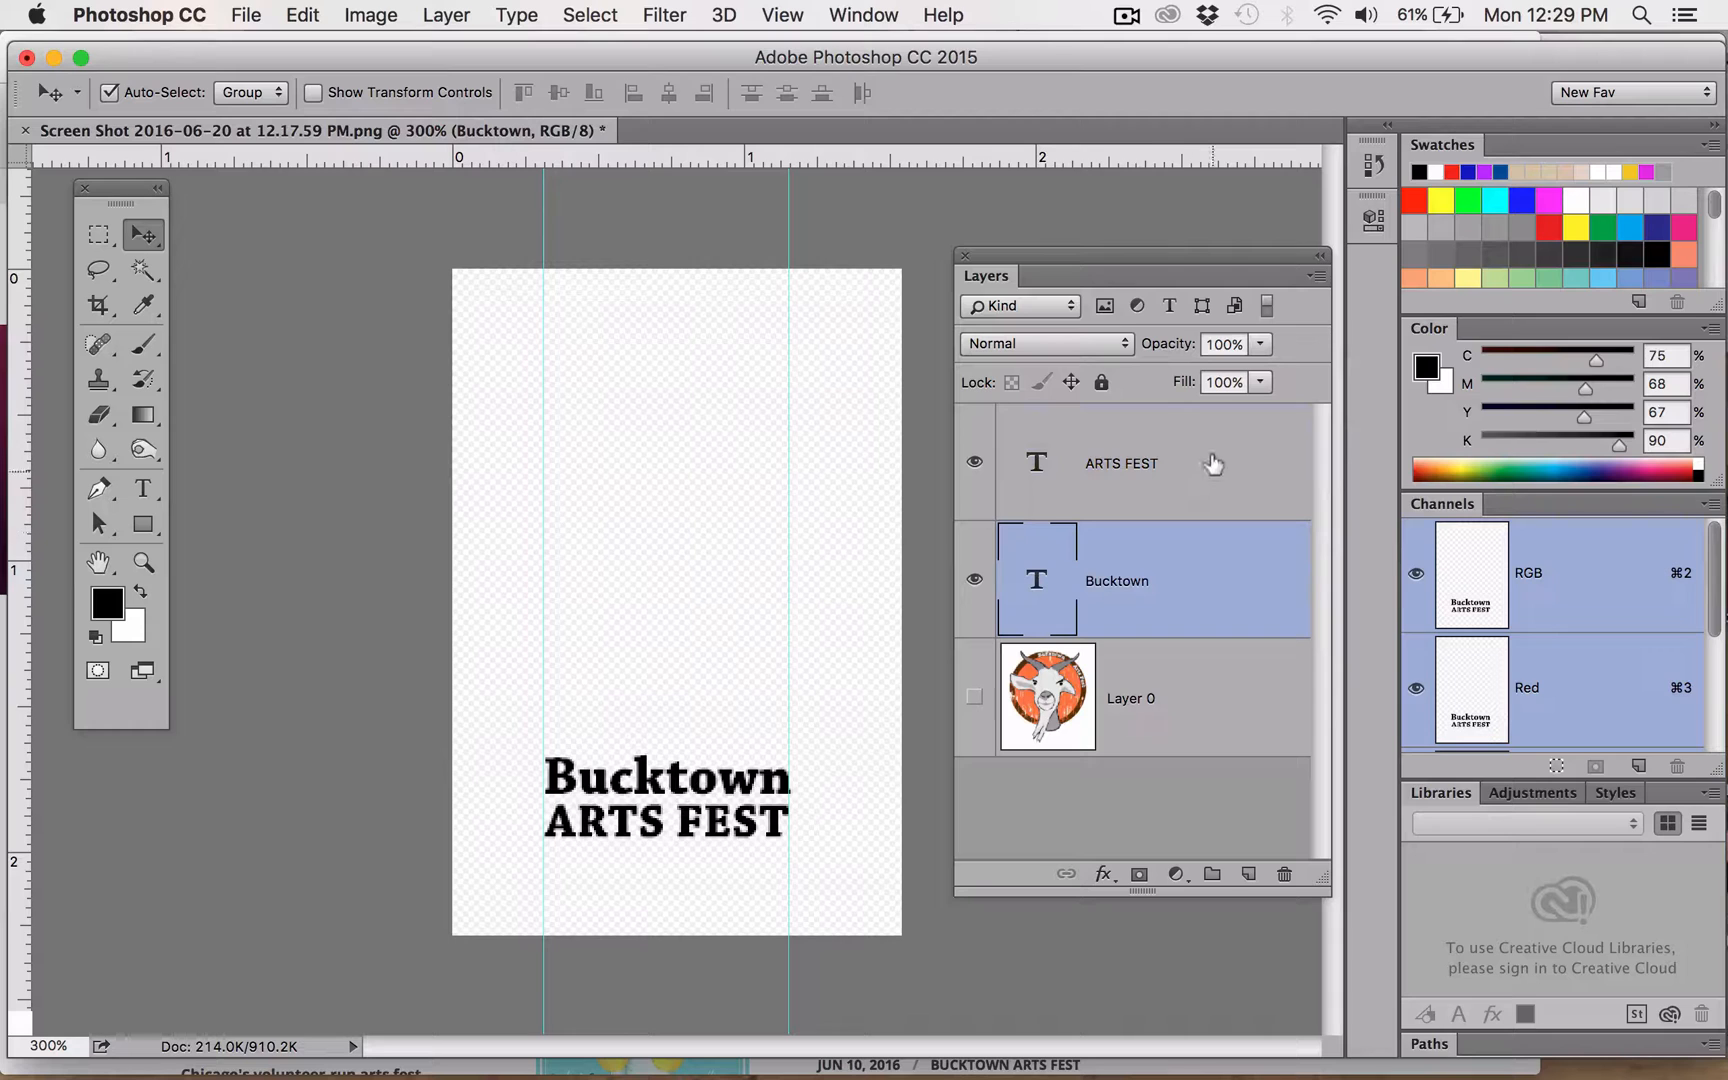
pyautogui.click(1316, 276)
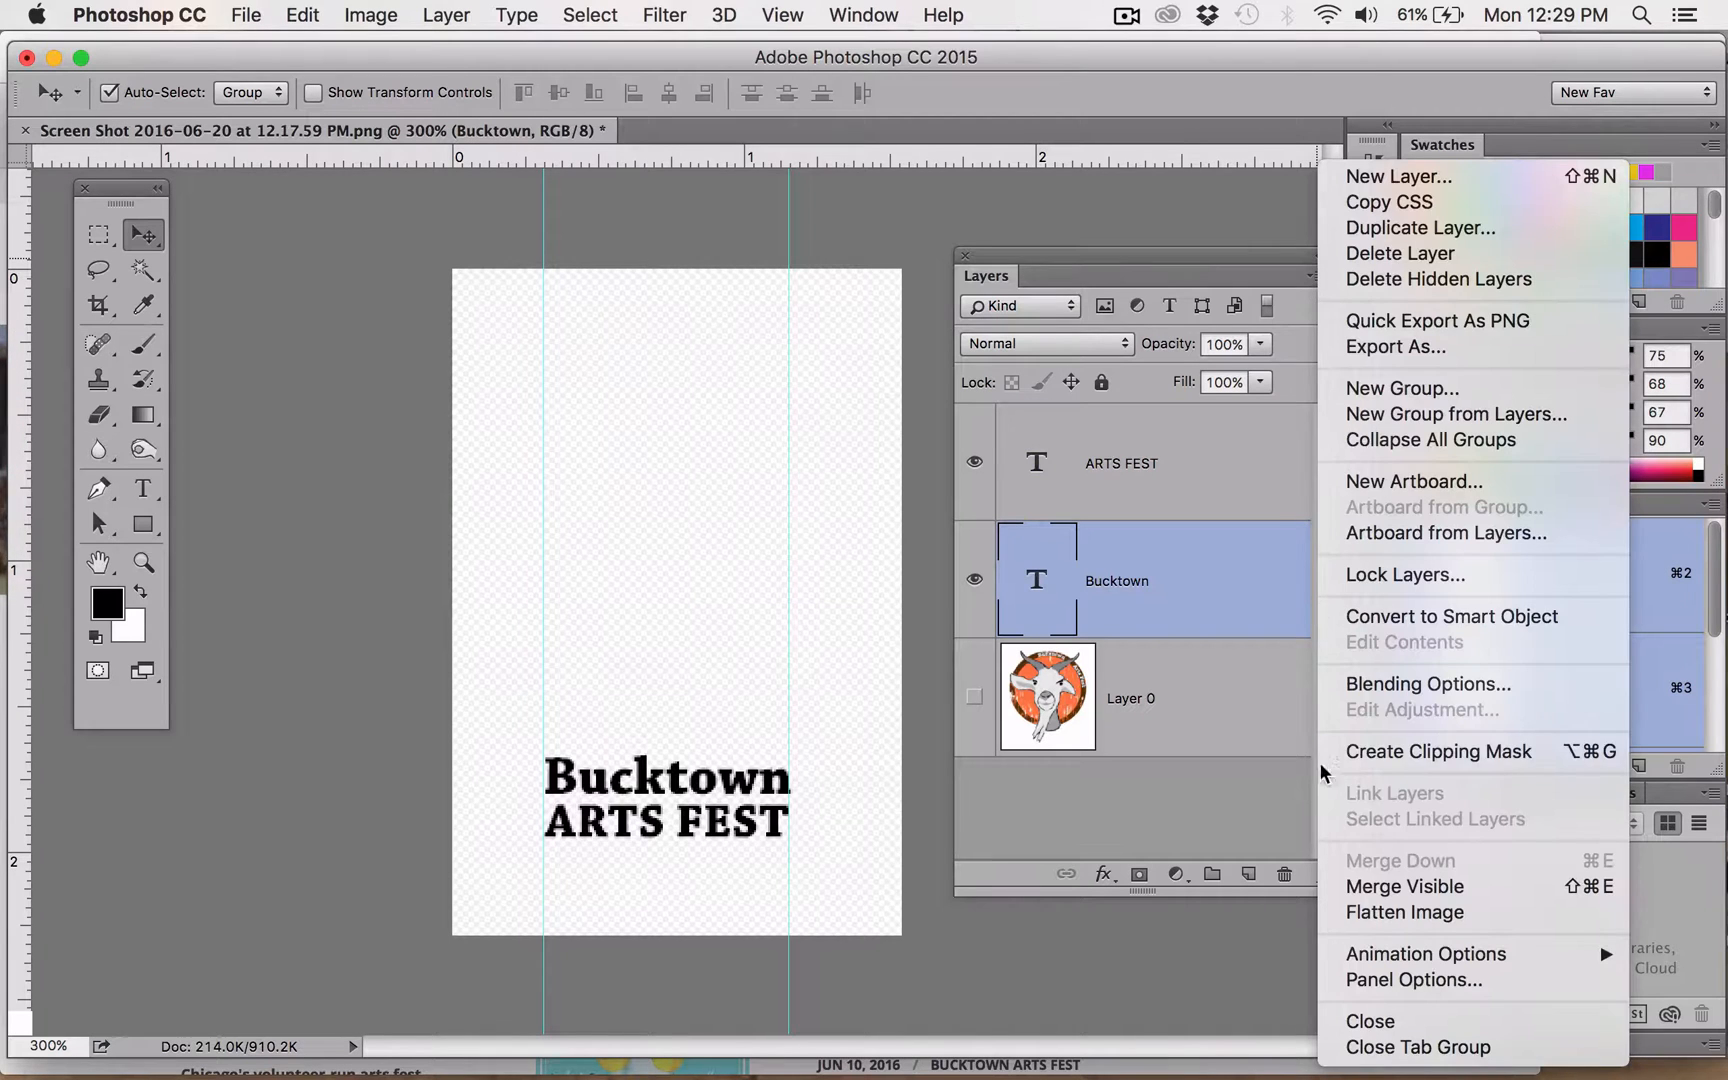
pyautogui.click(1374, 887)
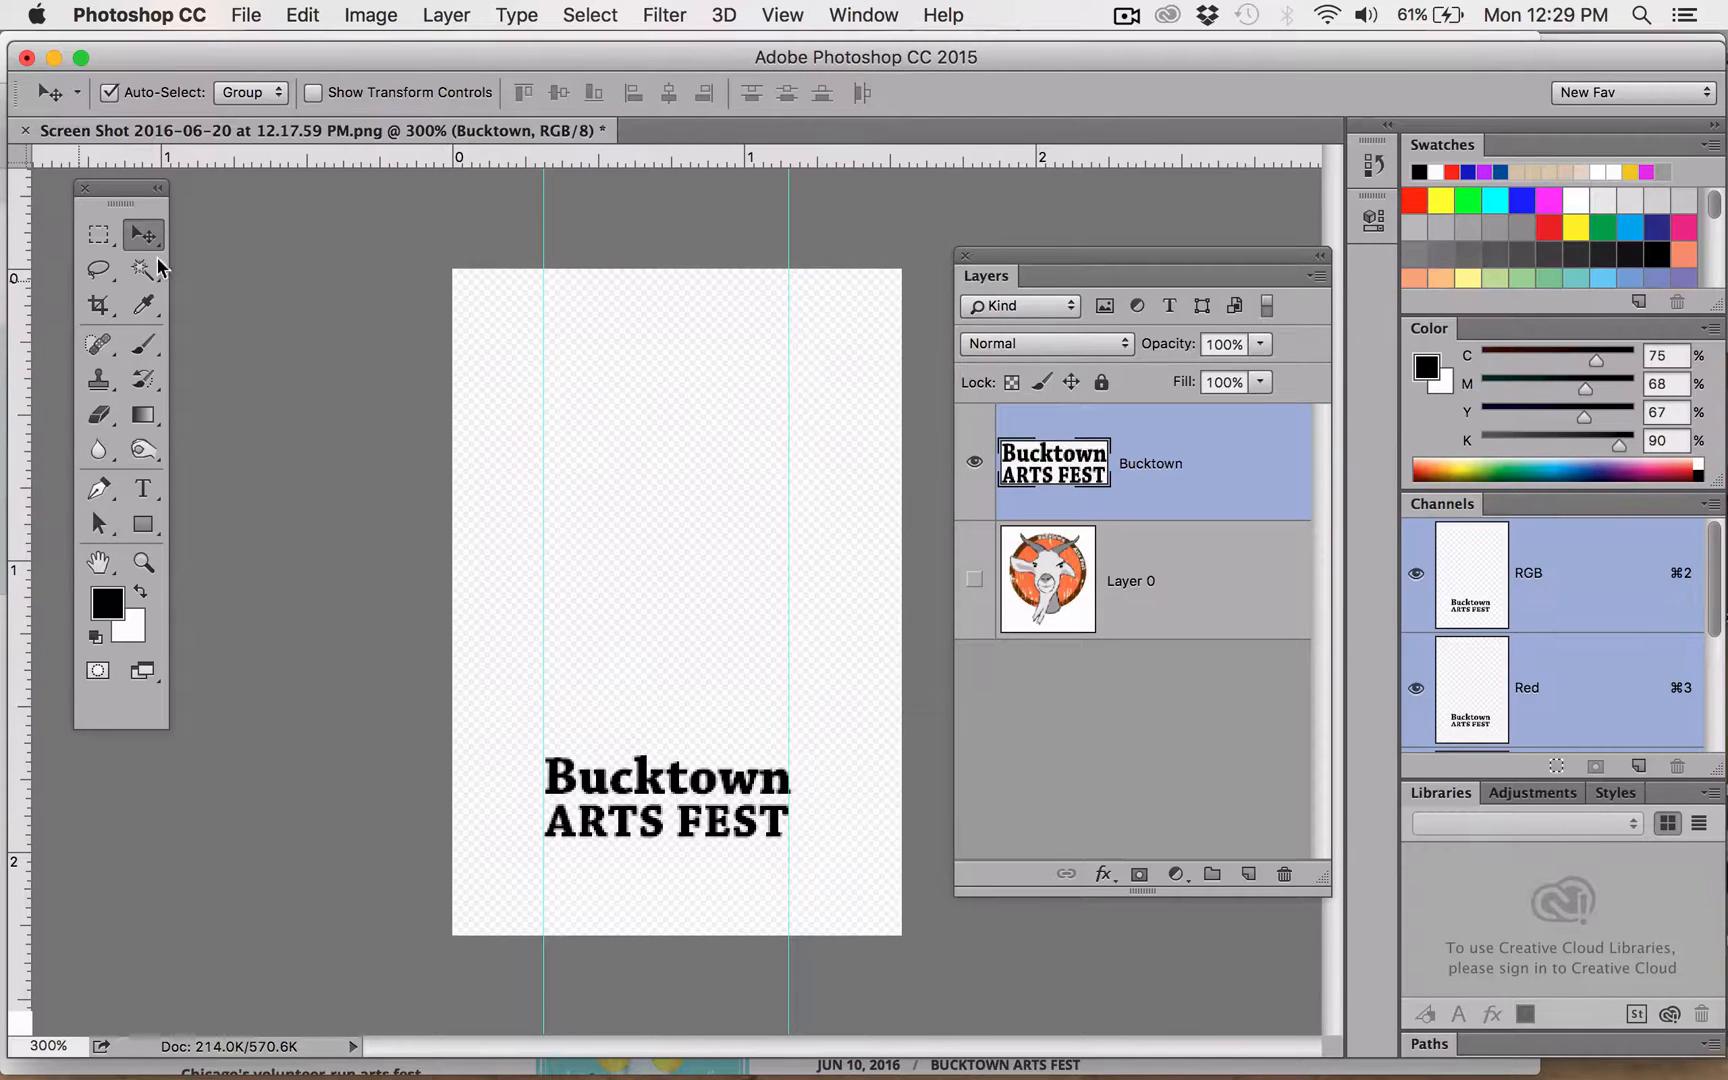
# - Try to edit the merged "Bucktown ARTS FEST" lettering with the Type tool
pyautogui.click(141, 489)
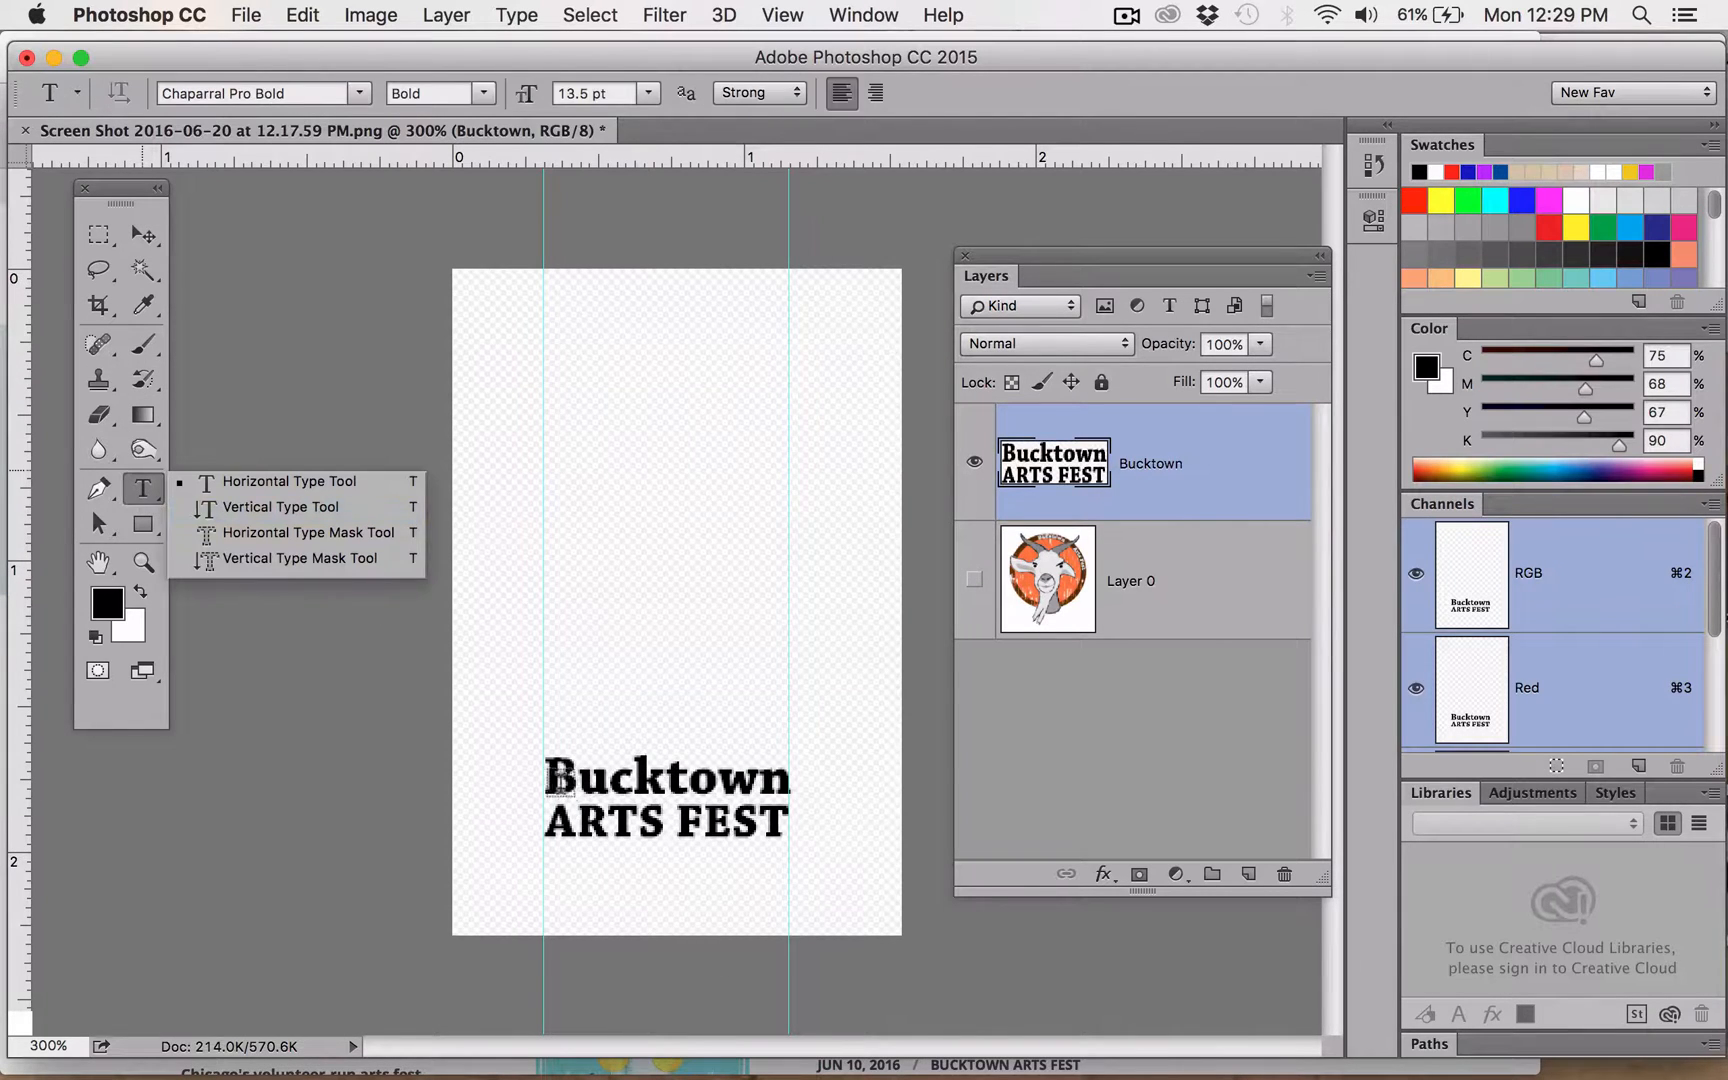
pyautogui.click(711, 820)
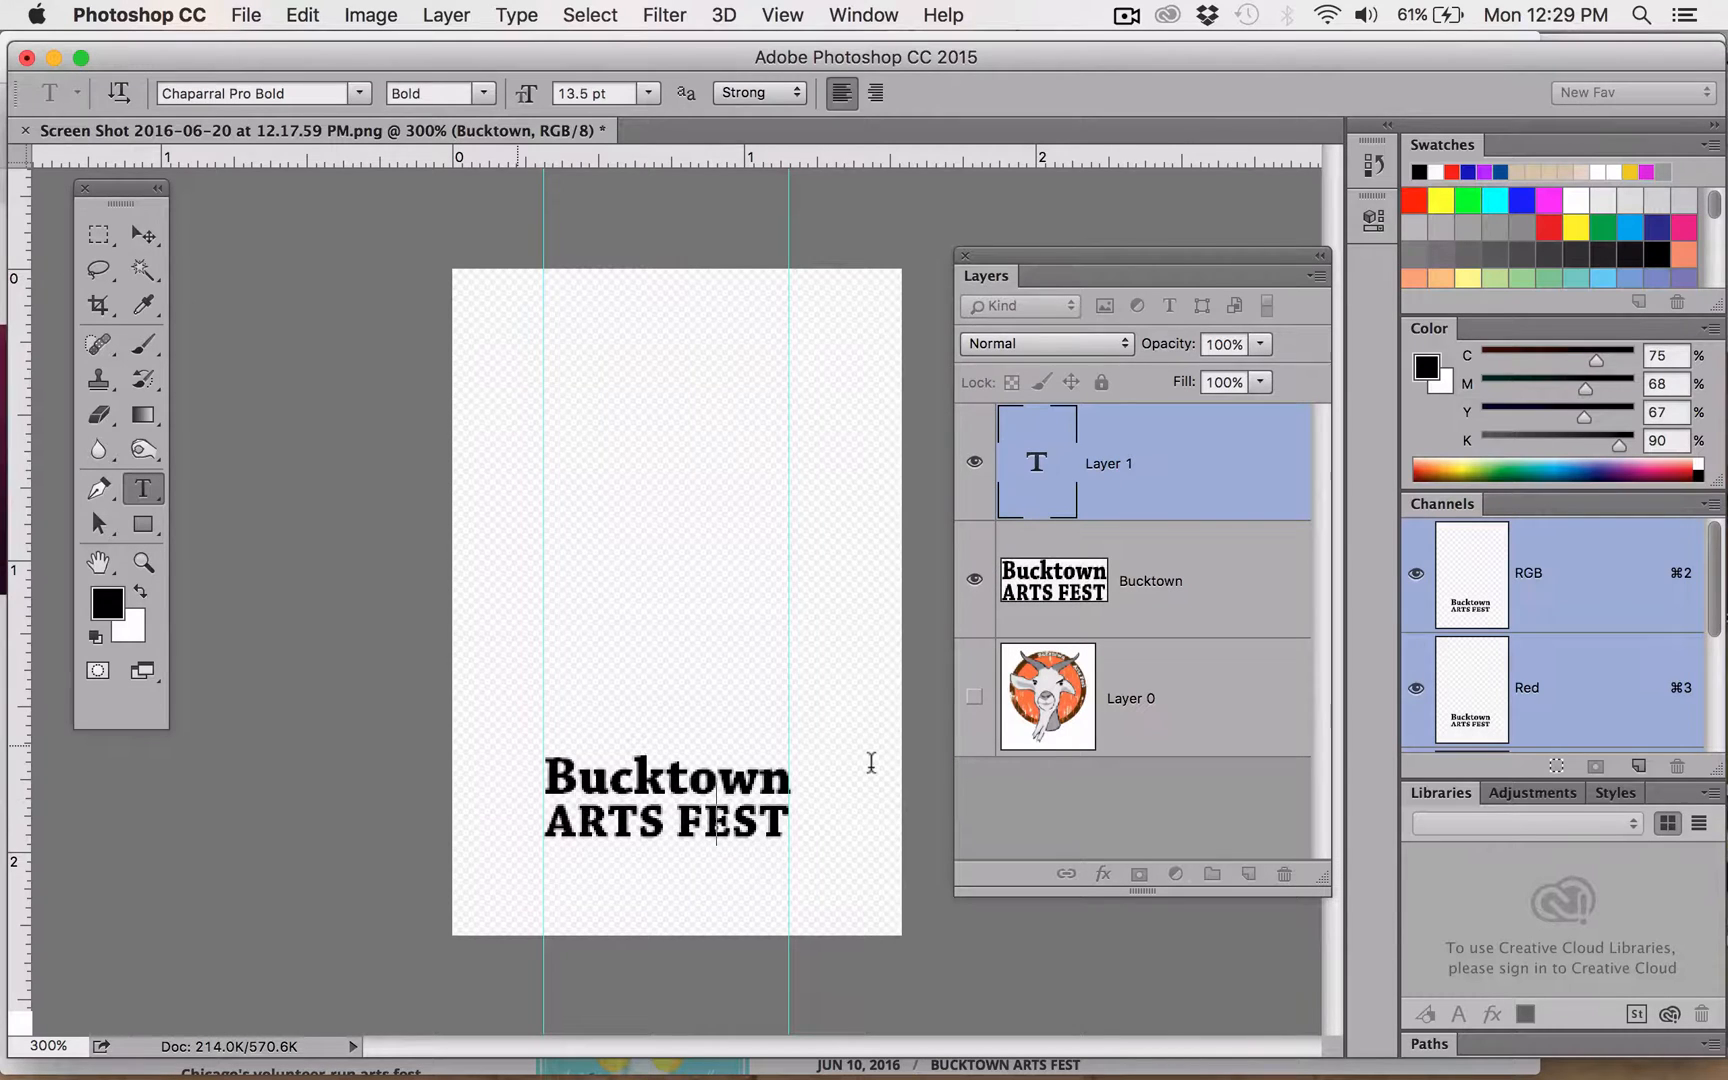
pyautogui.click(141, 230)
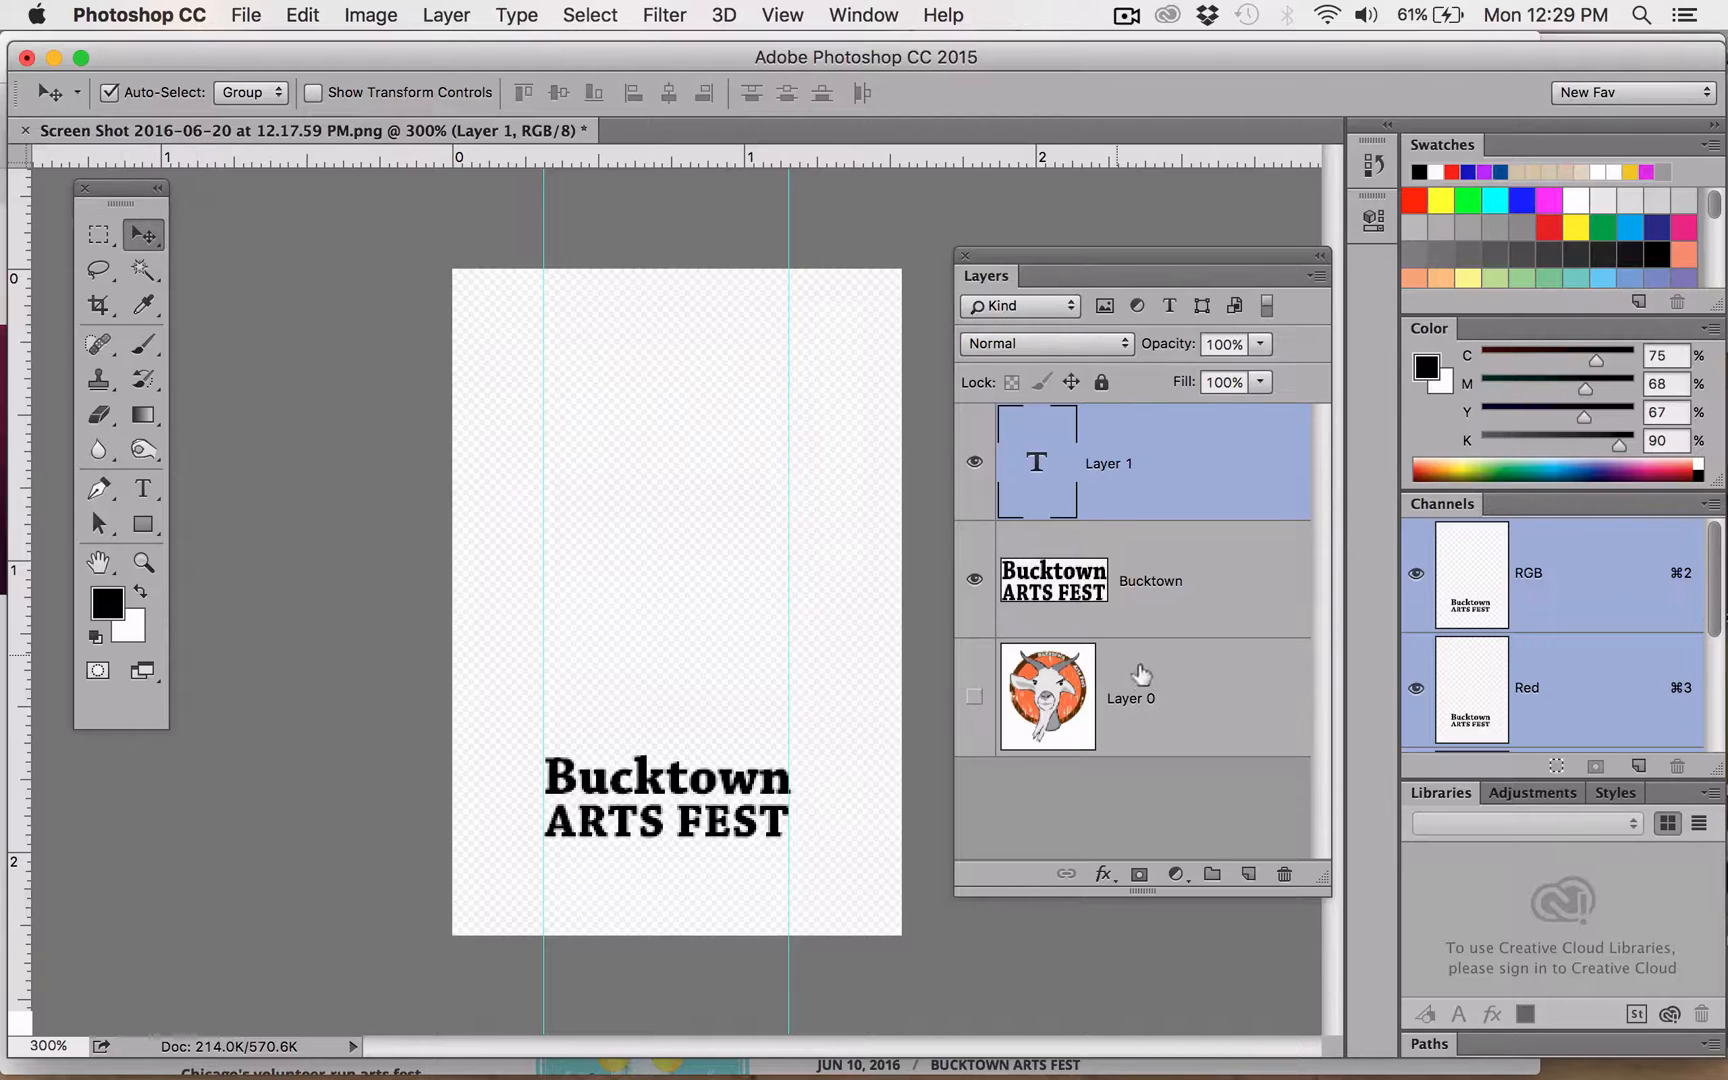
# - Show the goat logo's Layer 0 again and delete the stray empty text layer, Layer 1
pyautogui.click(974, 696)
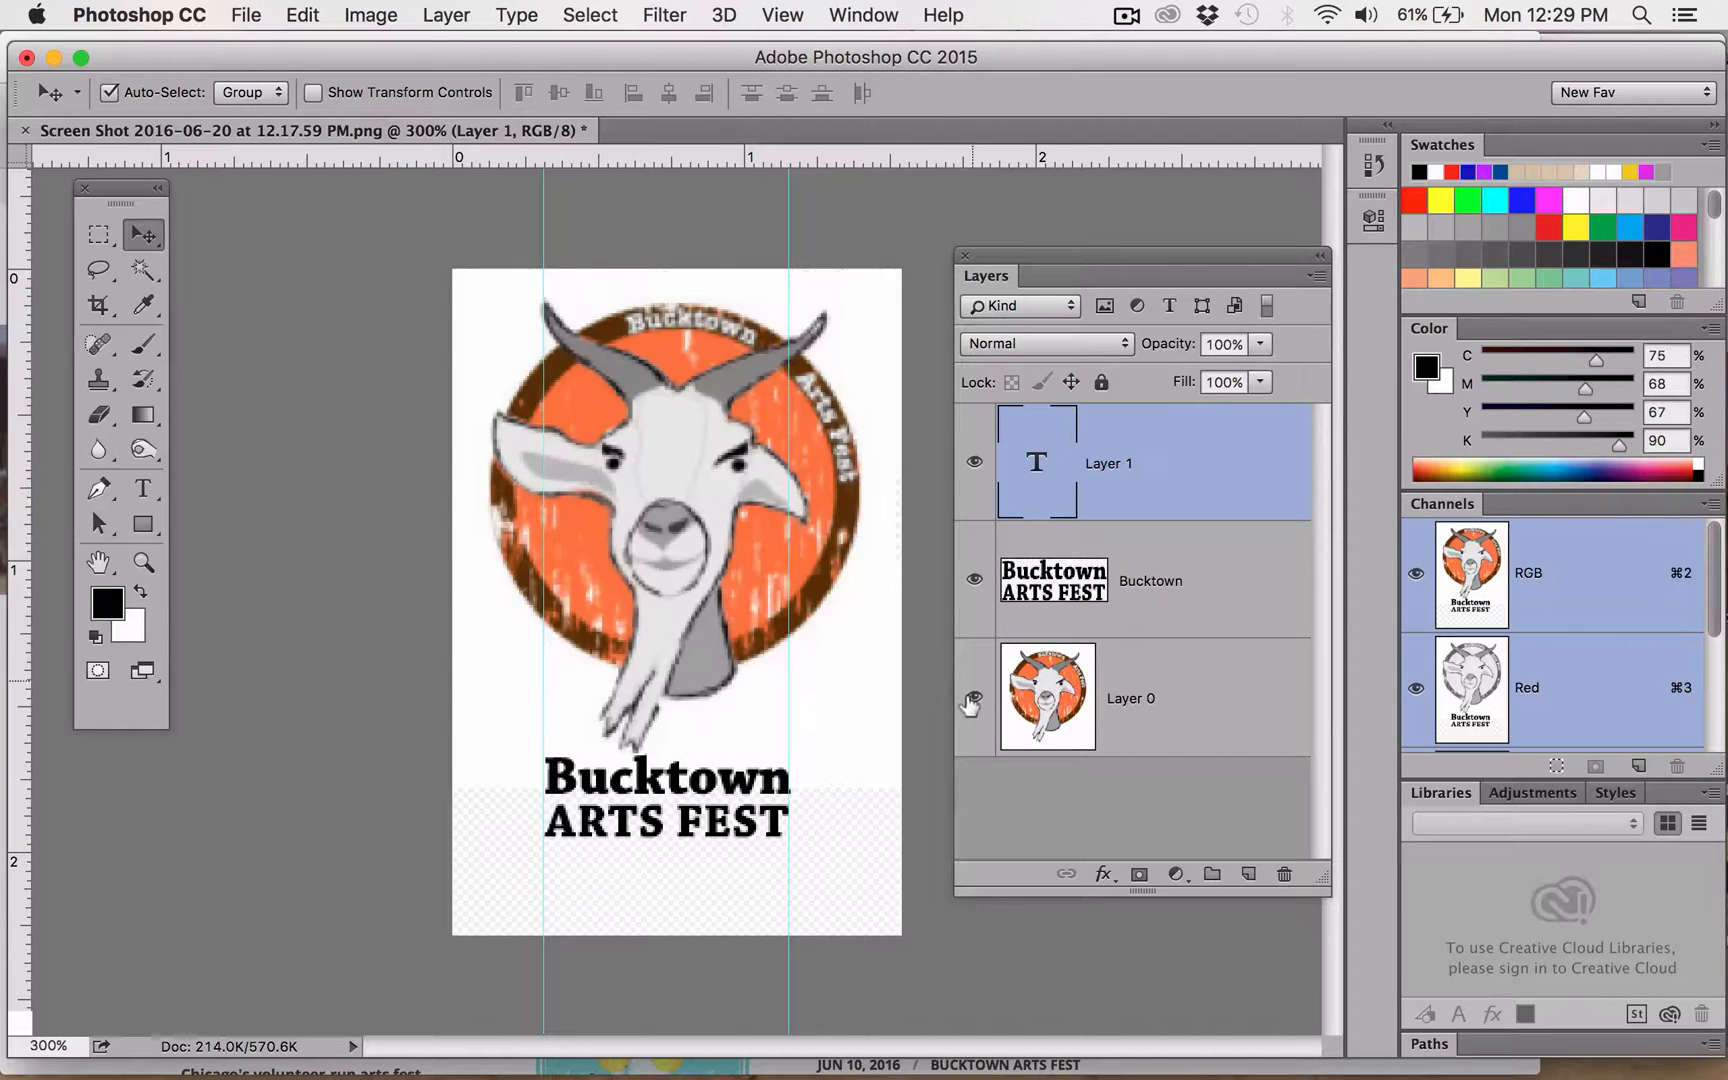
pyautogui.click(1155, 585)
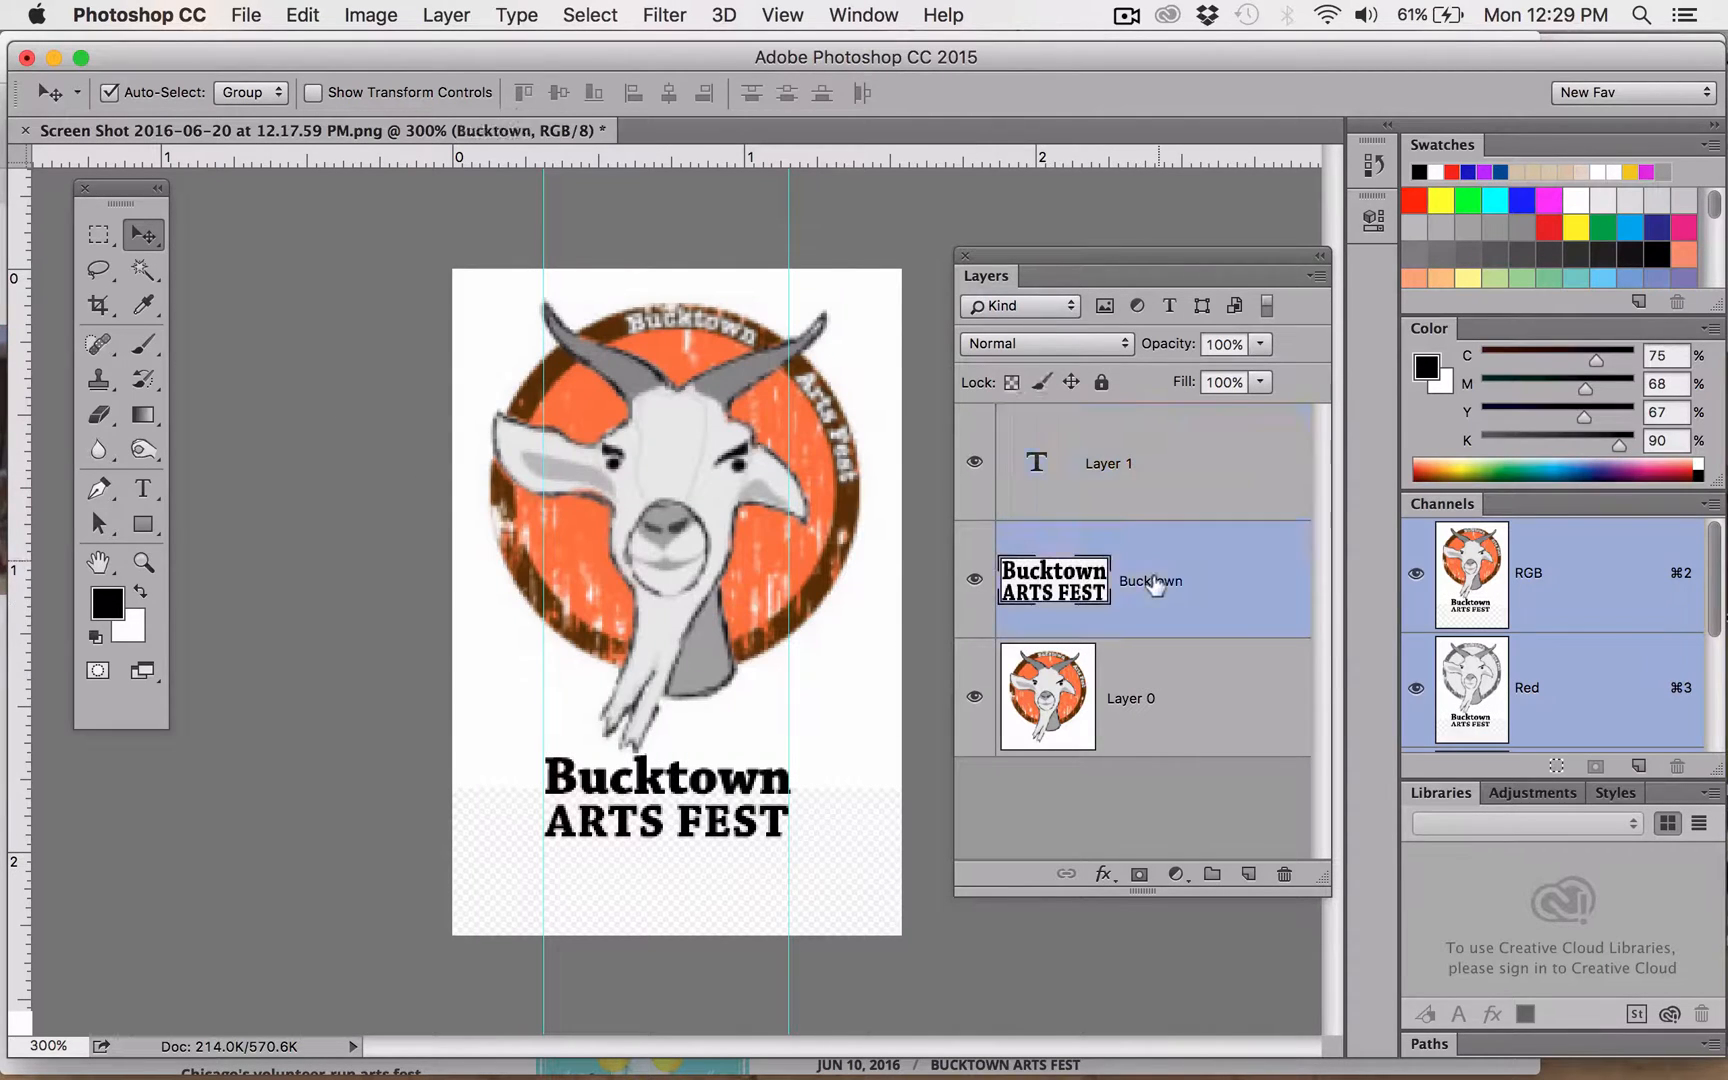
pyautogui.click(977, 462)
pyautogui.click(1148, 457)
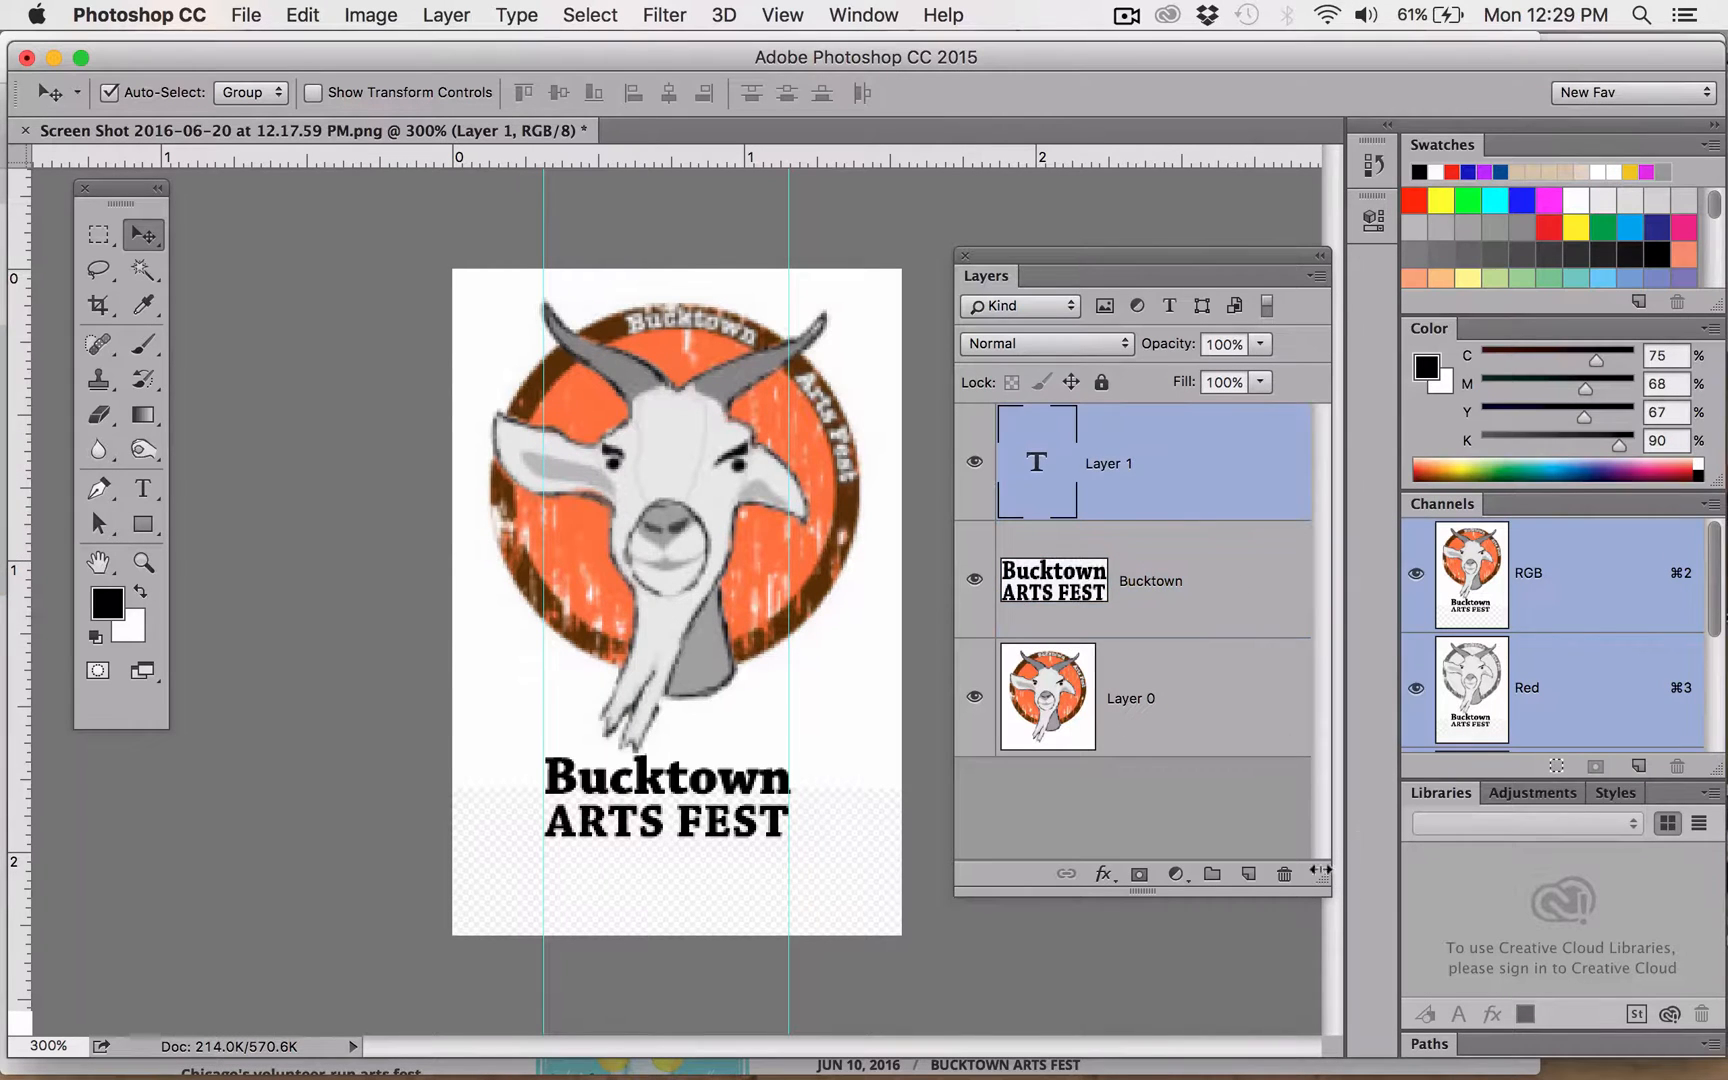
pyautogui.click(1282, 874)
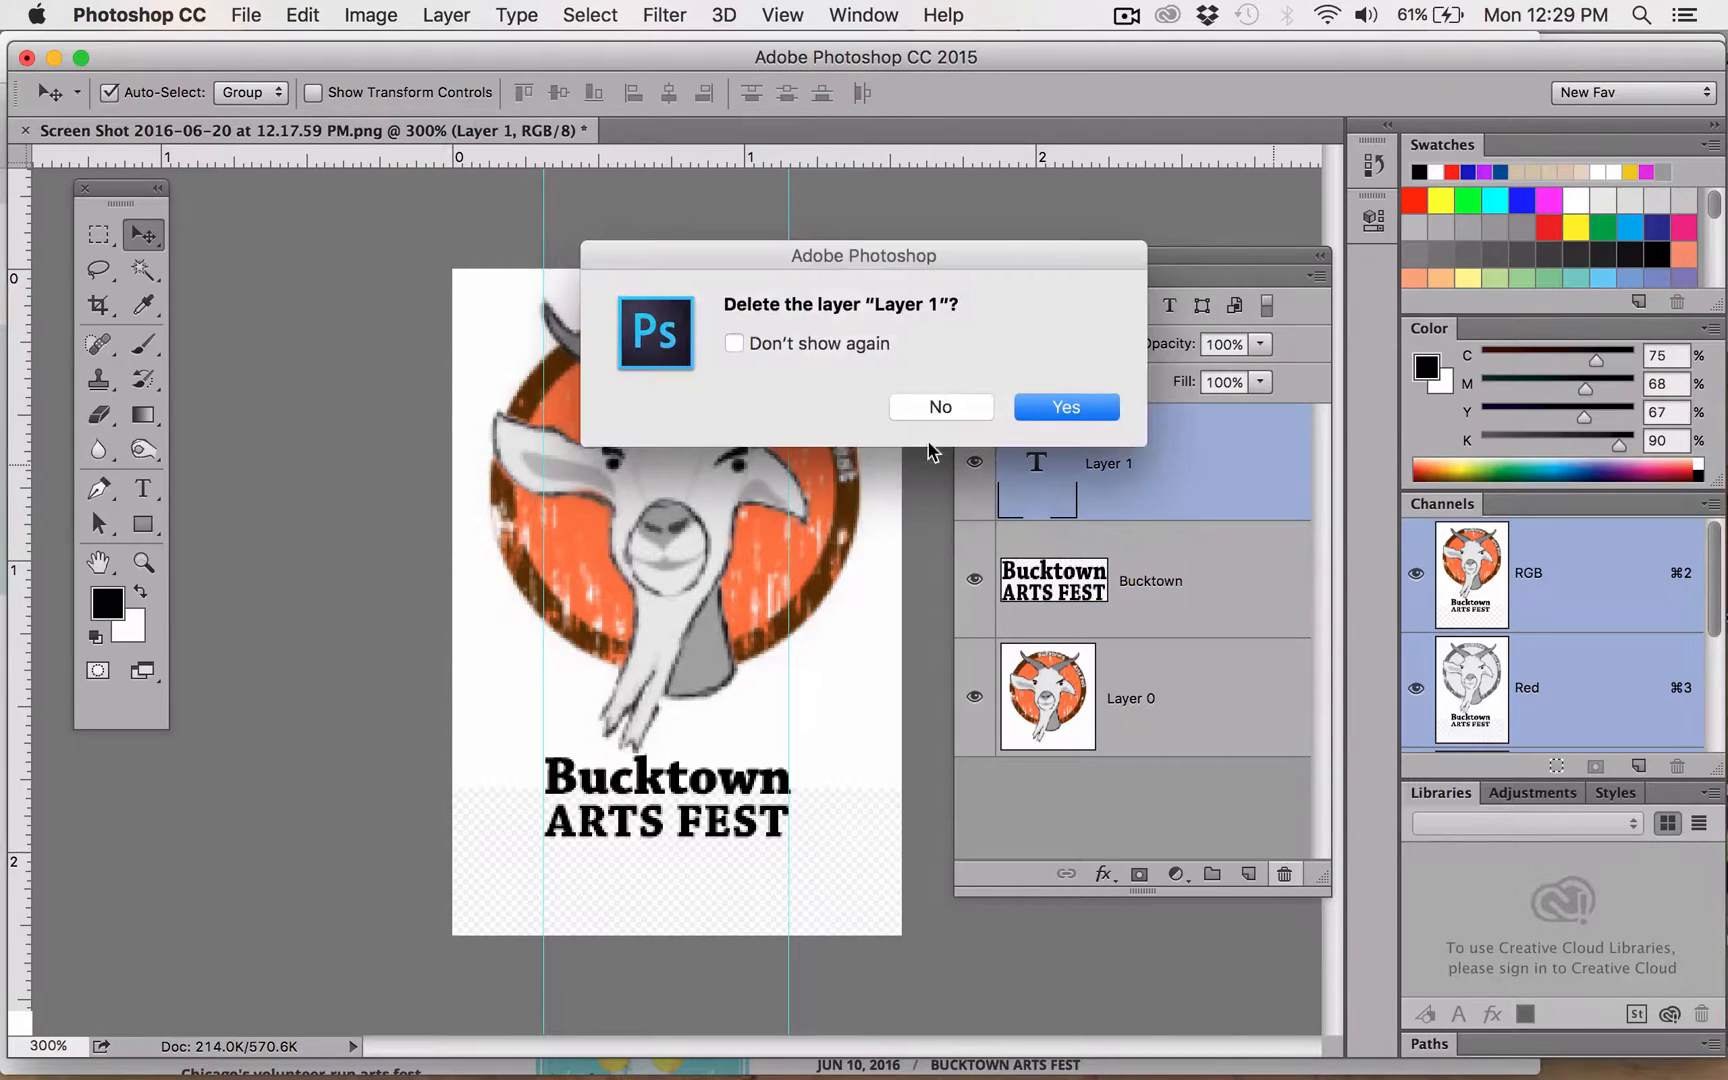
pyautogui.click(1054, 406)
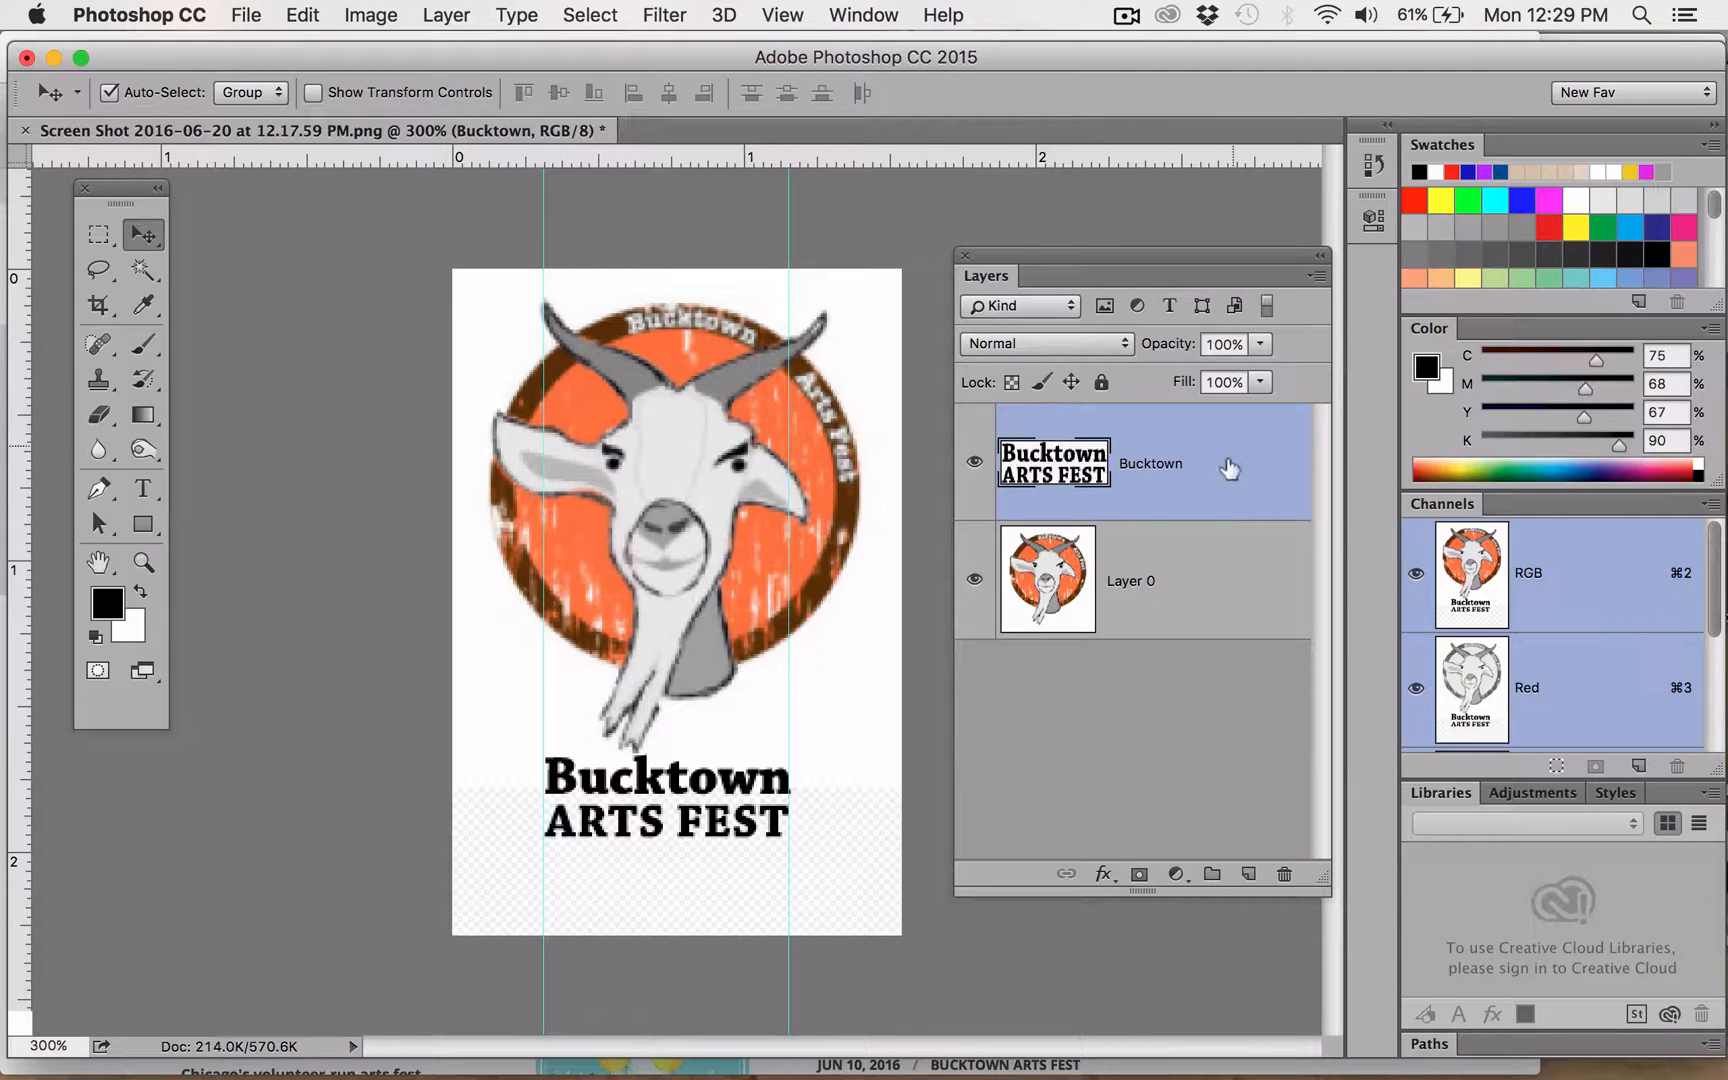
# - Add a vertical guide on each side of the merged text and enlarge it with Free Transform until it reaches the new right guide
pyautogui.press('super+t')
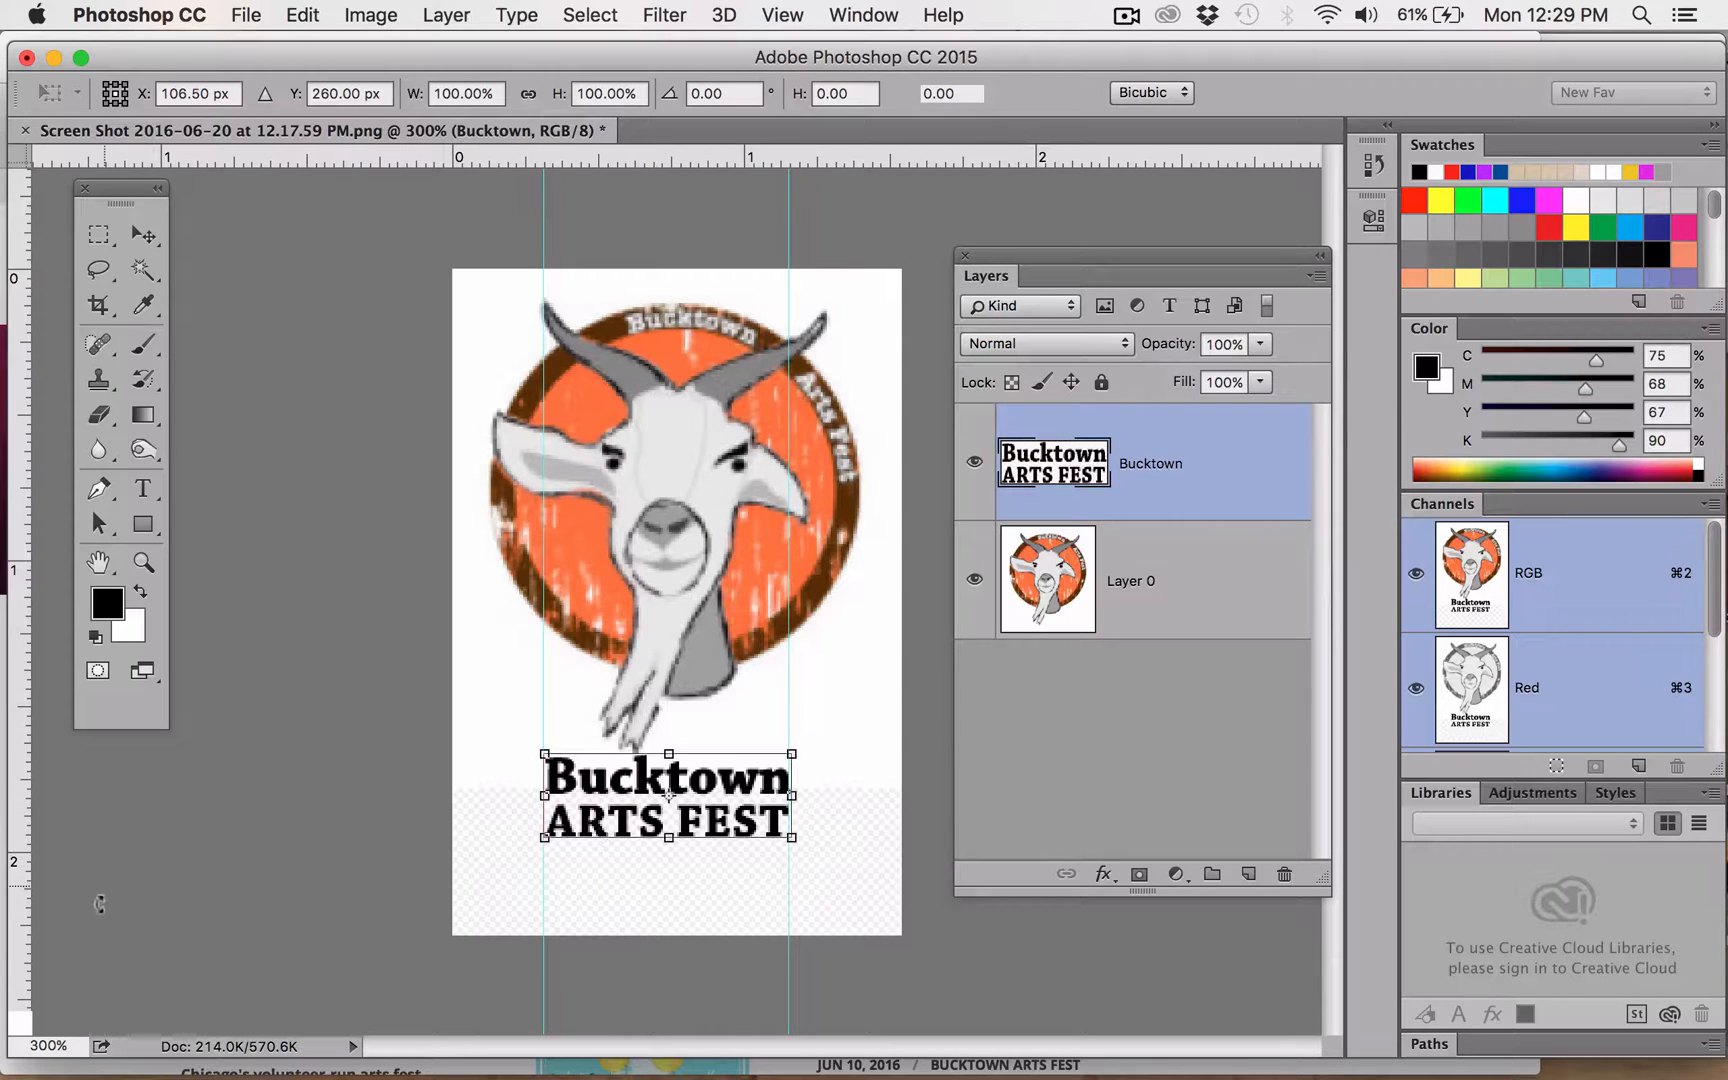
pyautogui.moveTo(20, 922); pyautogui.dragTo(514, 845)
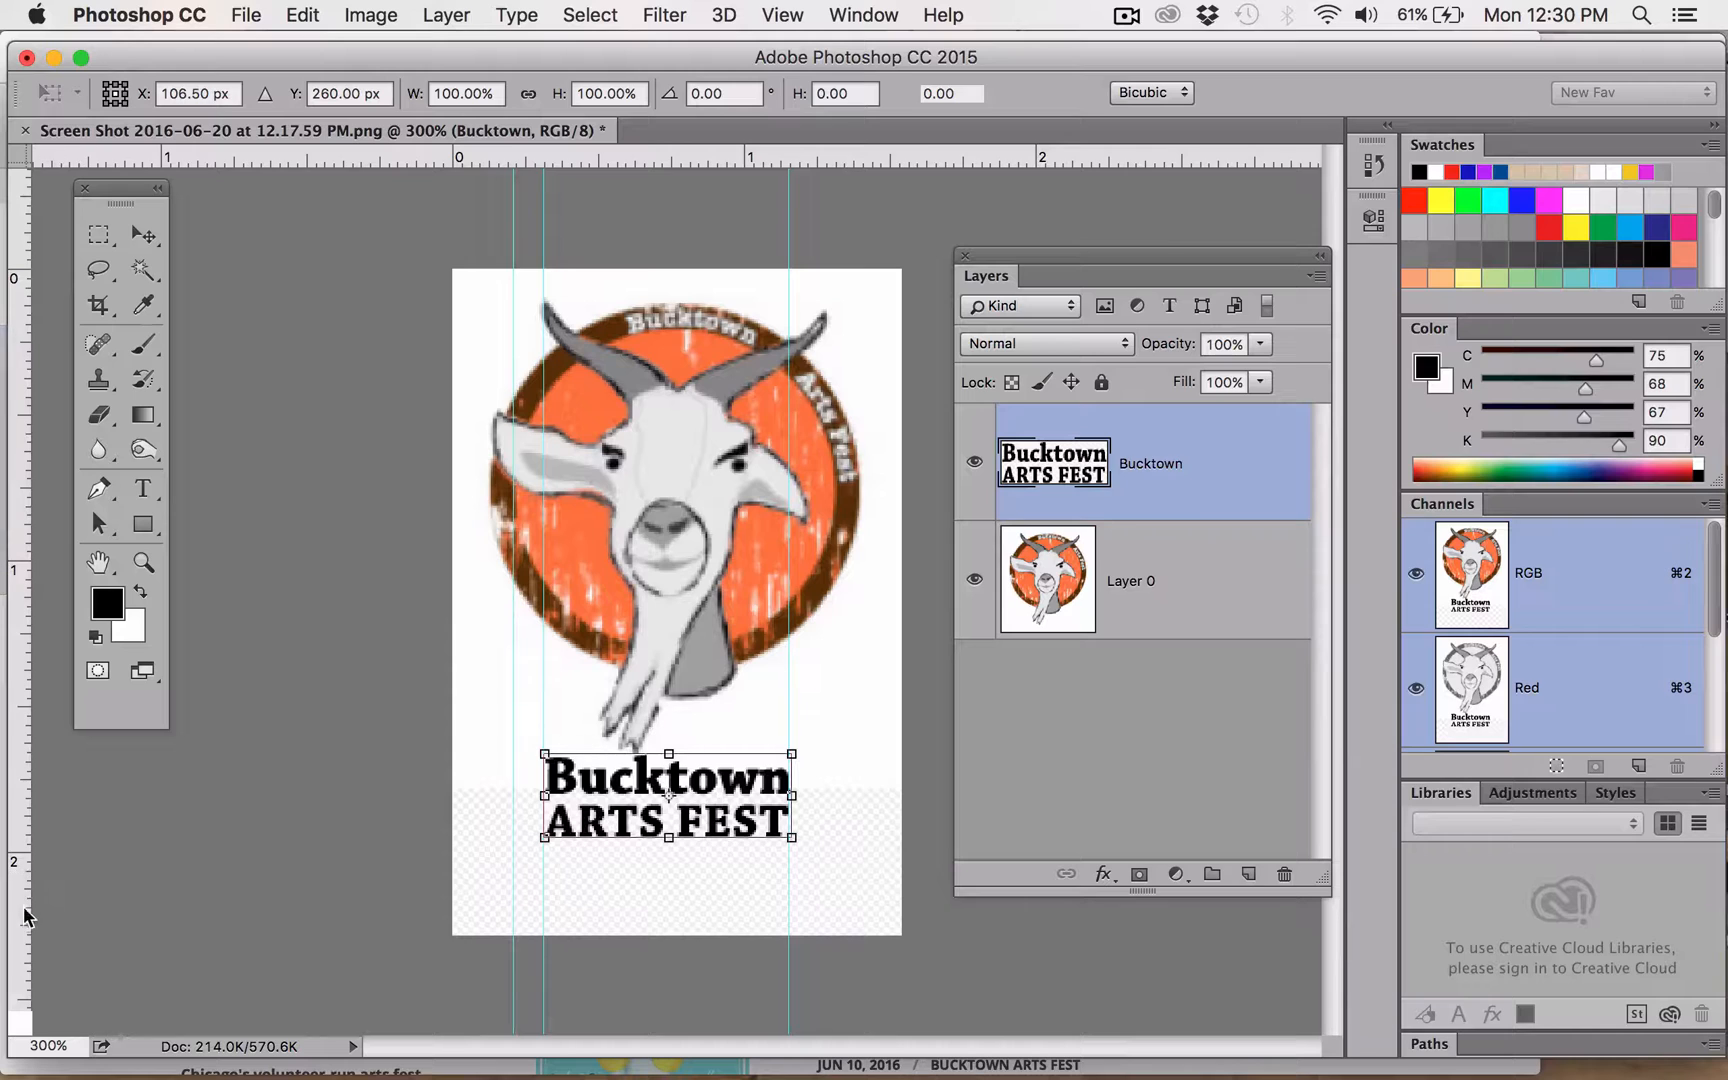
pyautogui.moveTo(30, 920); pyautogui.dragTo(838, 734)
pyautogui.press('Return')
# - Nudge the enlarged "Bucktown ARTS FEST" text vertically until it sits clear below the goat's beard
pyautogui.press('Down')
pyautogui.press('Down')
pyautogui.press('Down')
pyautogui.press('Down')
pyautogui.press('Down')
pyautogui.press('Down')
pyautogui.press('Down')
pyautogui.press('Down')
pyautogui.press('Down')
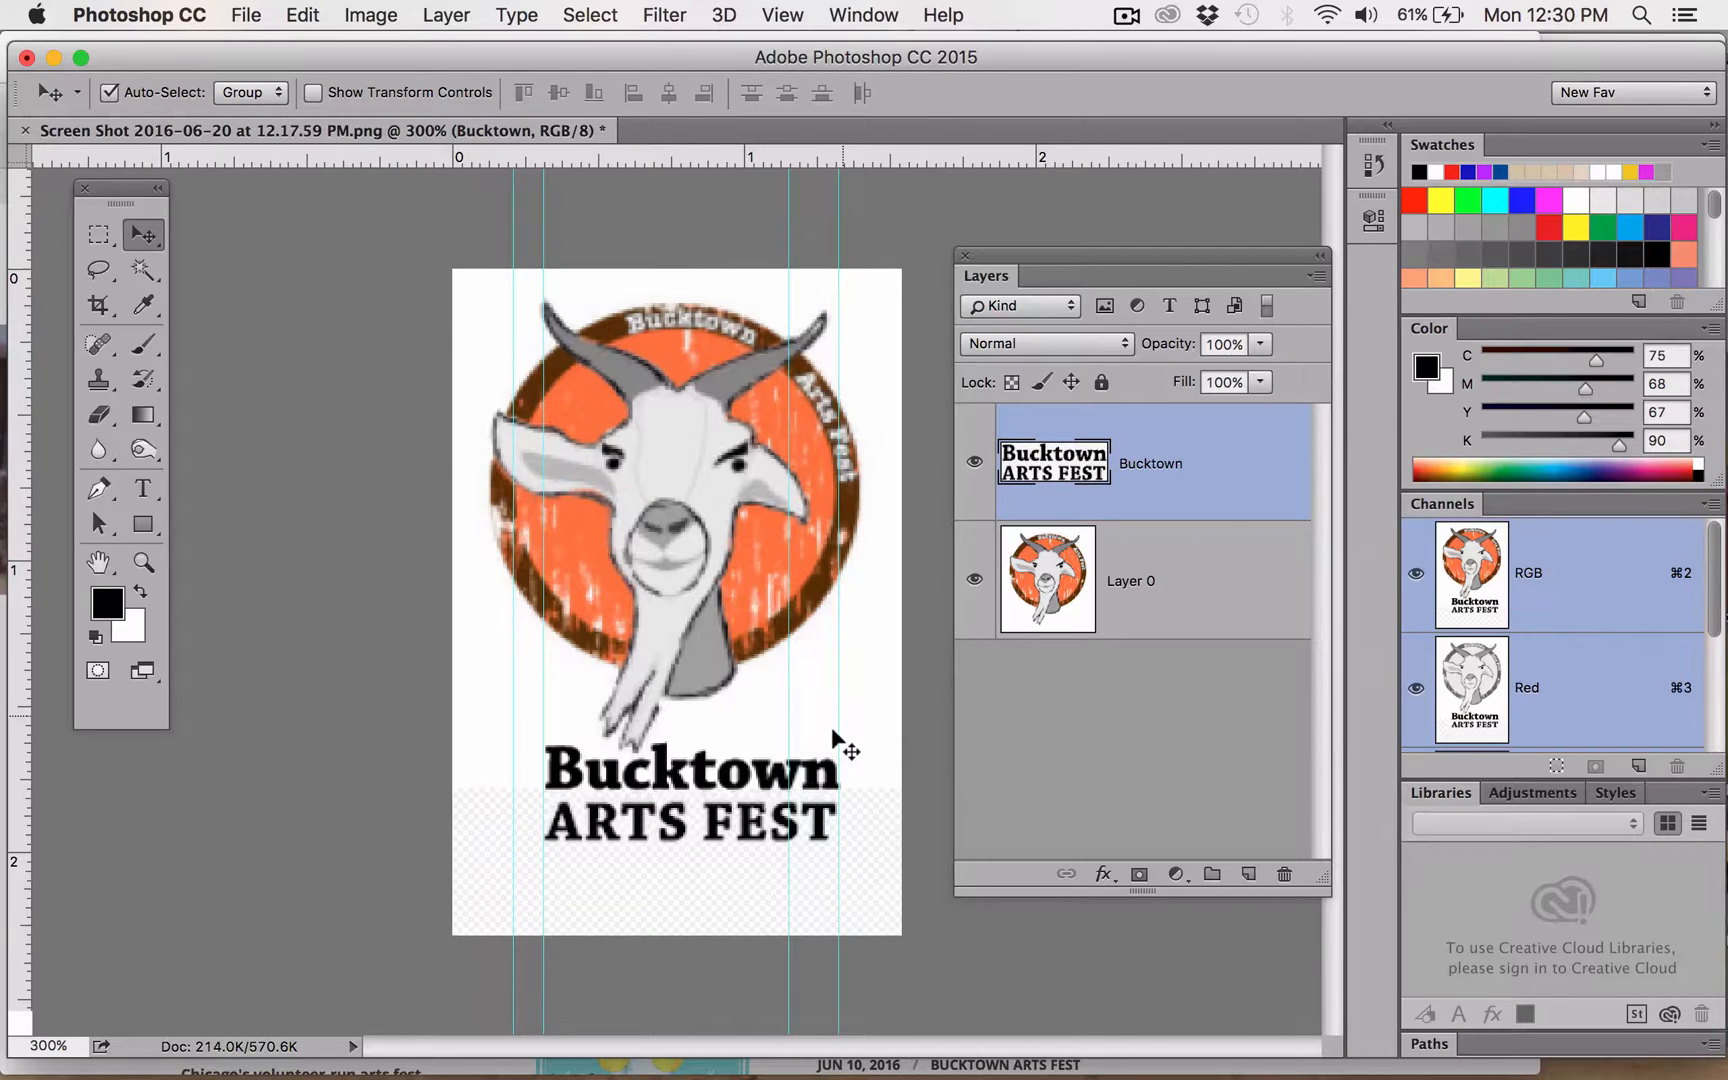
pyautogui.press('Down')
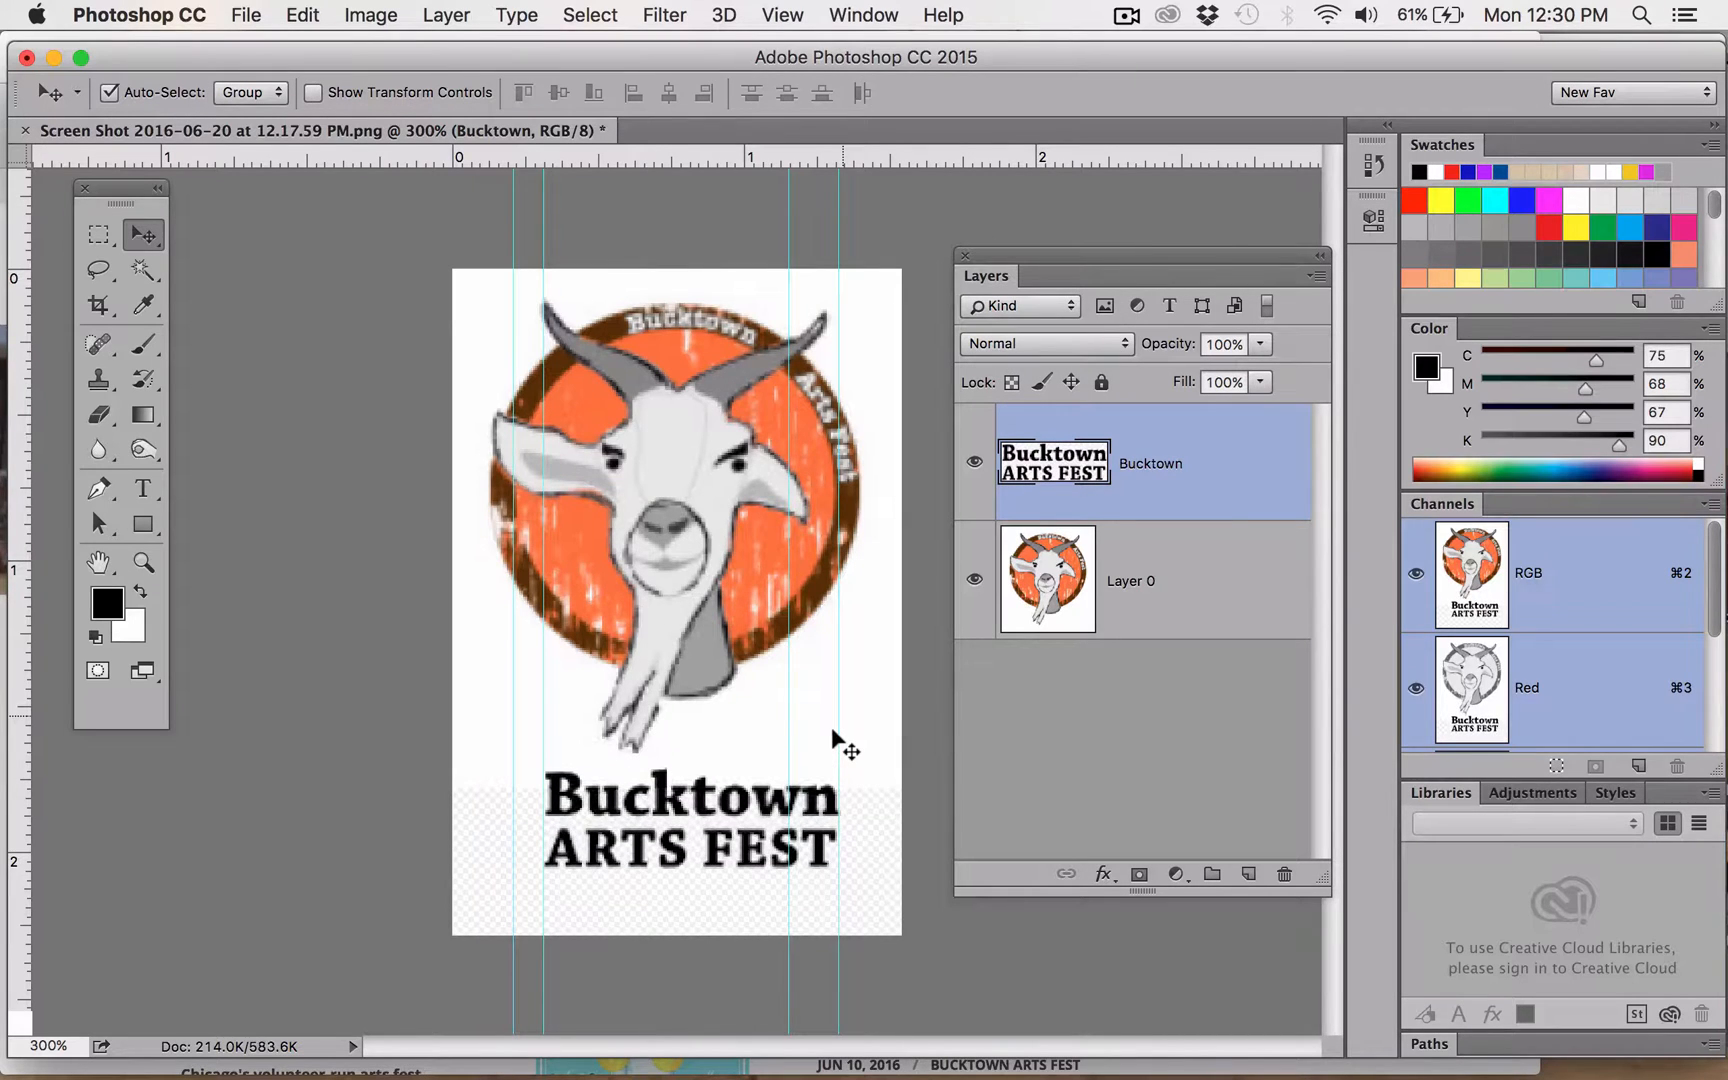
pyautogui.press('Up')
pyautogui.press('Up')
pyautogui.press('Up')
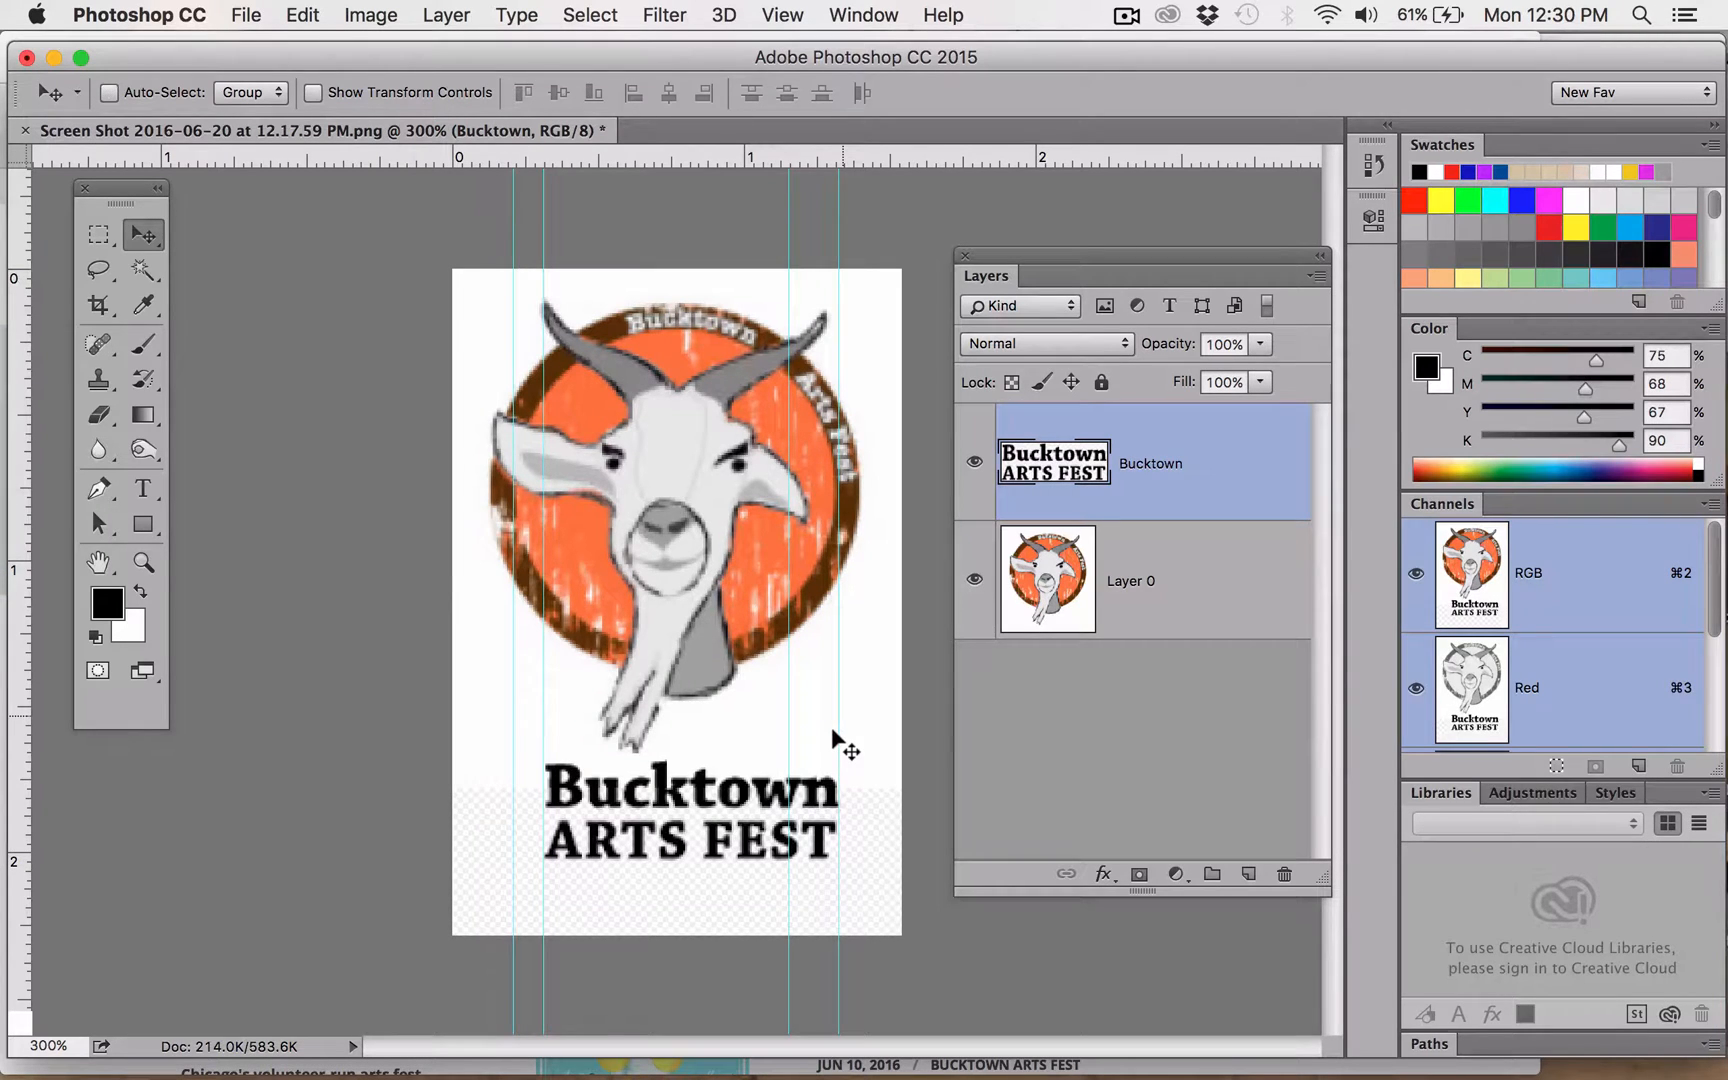
# - Crop the empty strip below the text to a canvas height of about 2.12 in, and flatten the image
pyautogui.press('super')
pyautogui.press('super+minus')
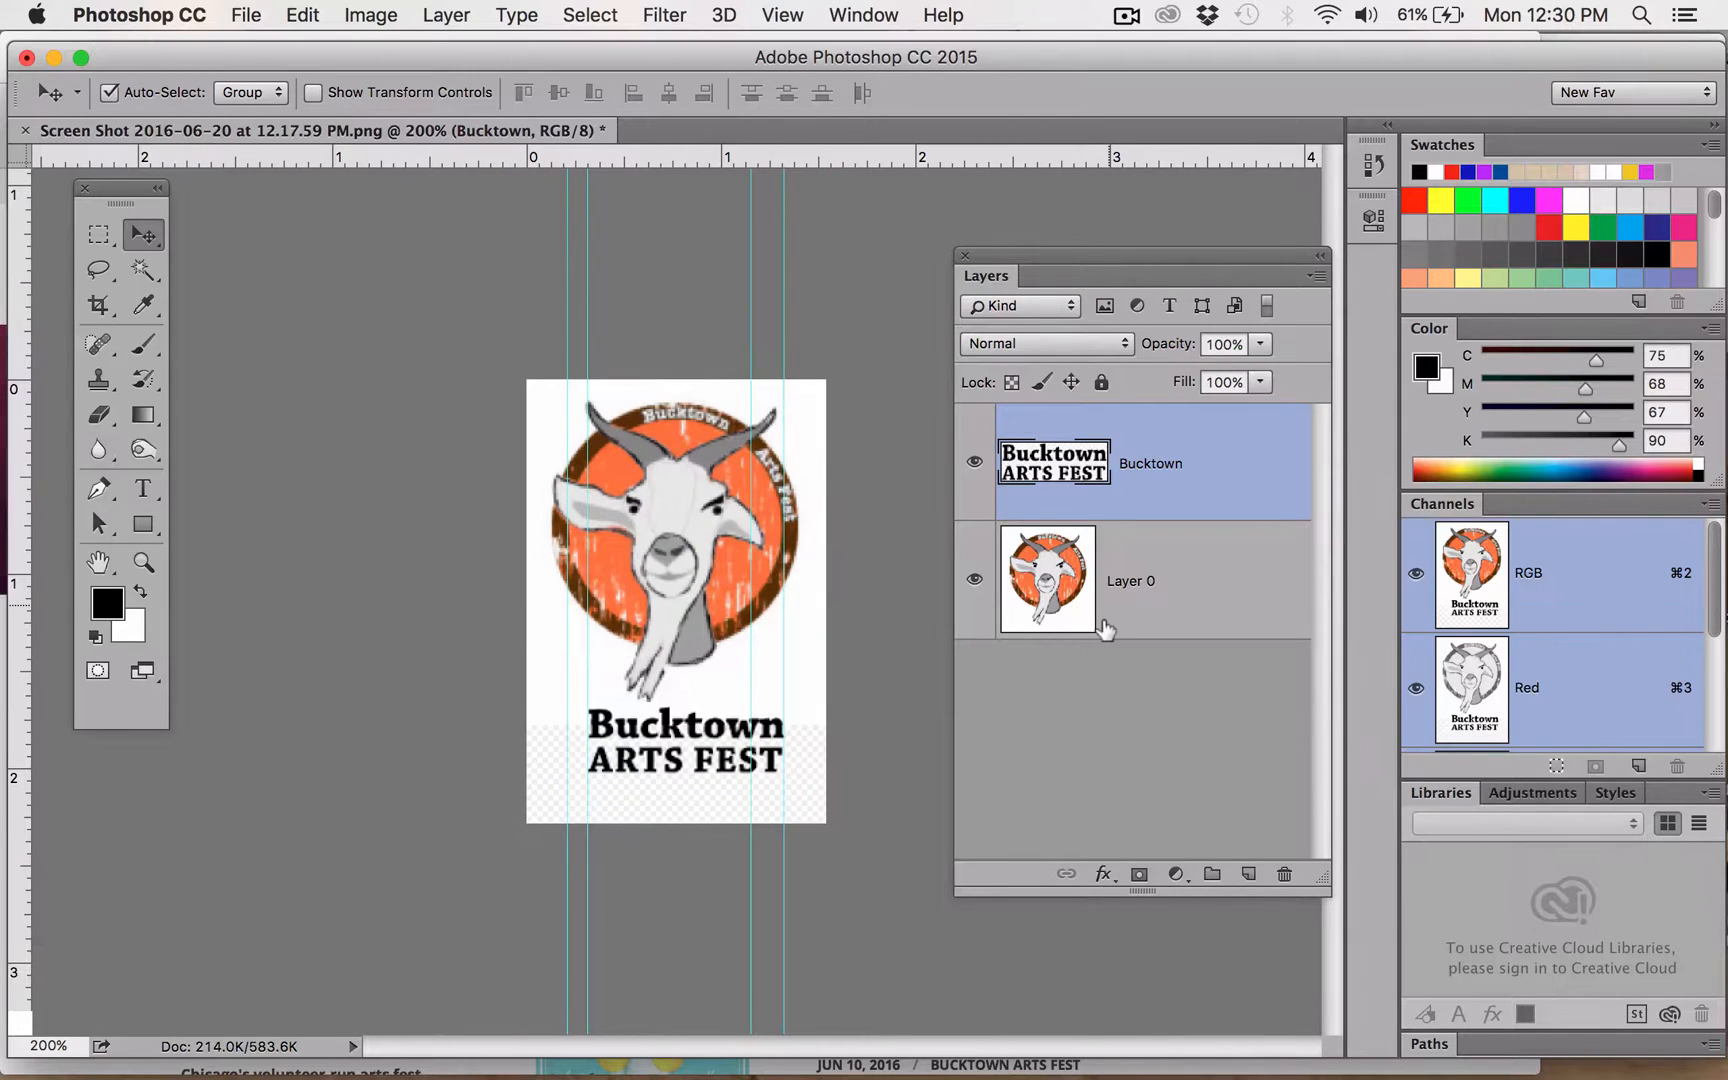
pyautogui.click(98, 305)
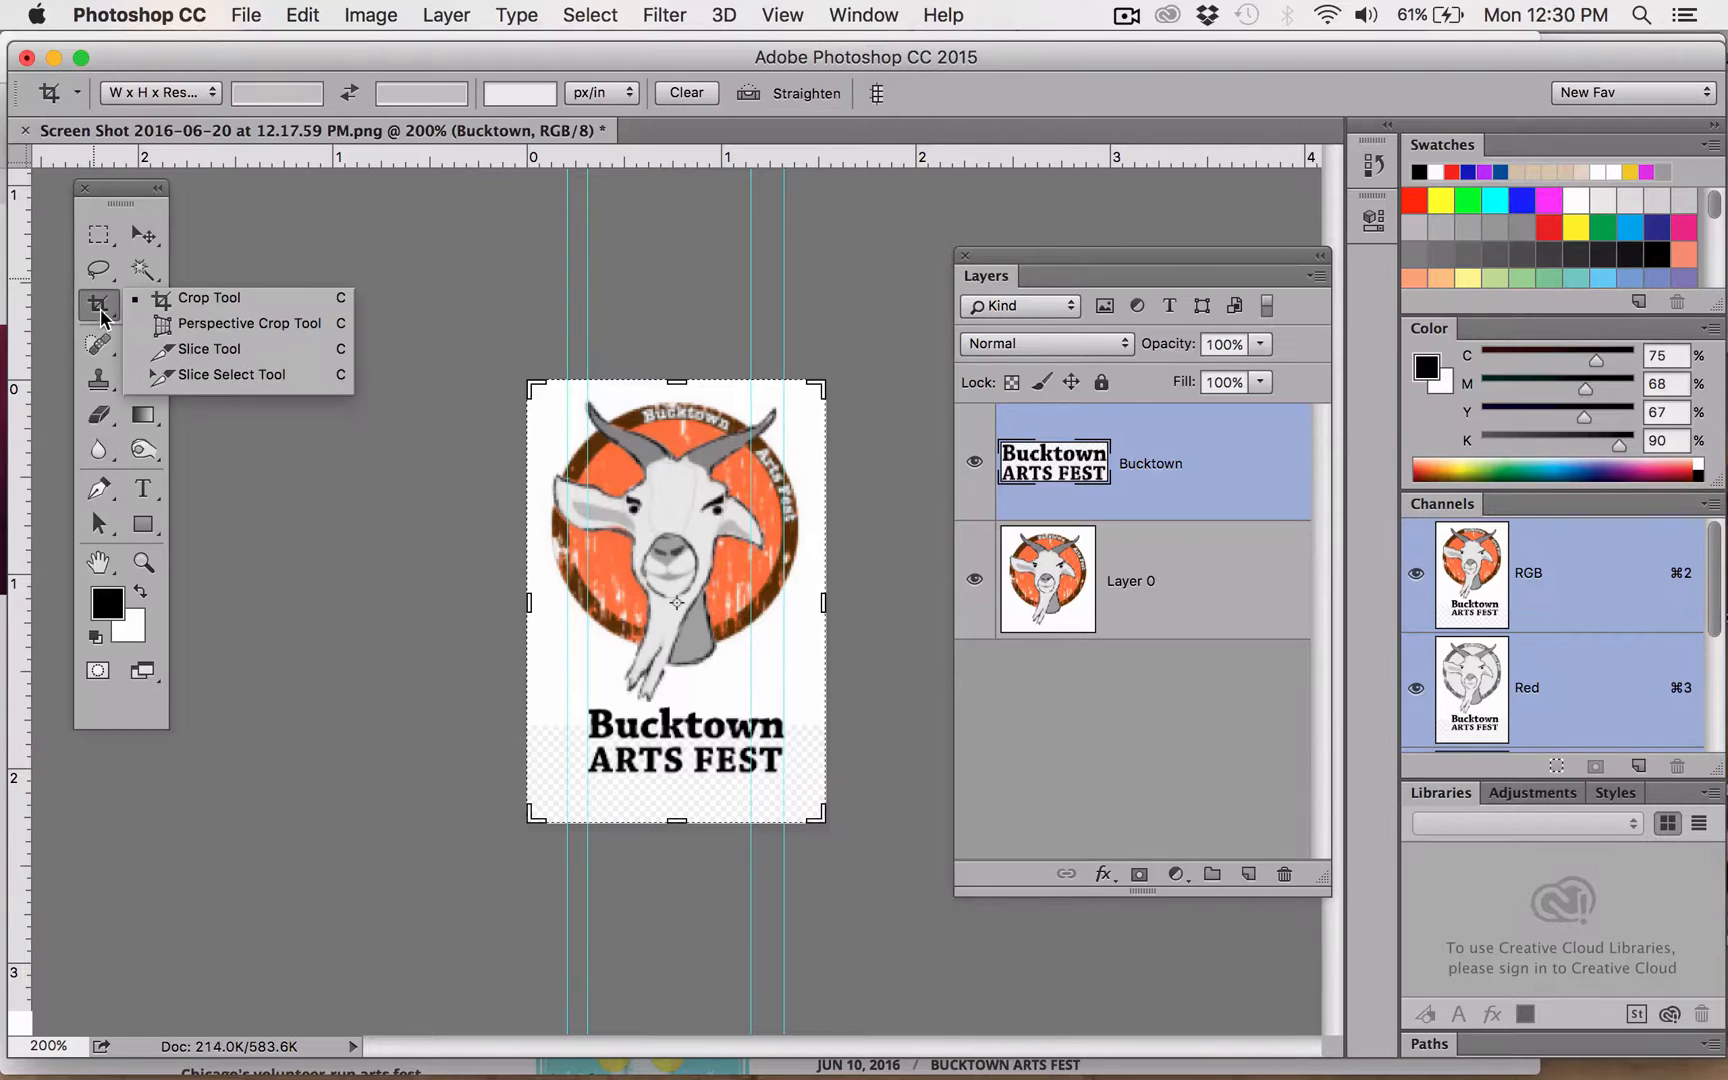
pyautogui.click(672, 808)
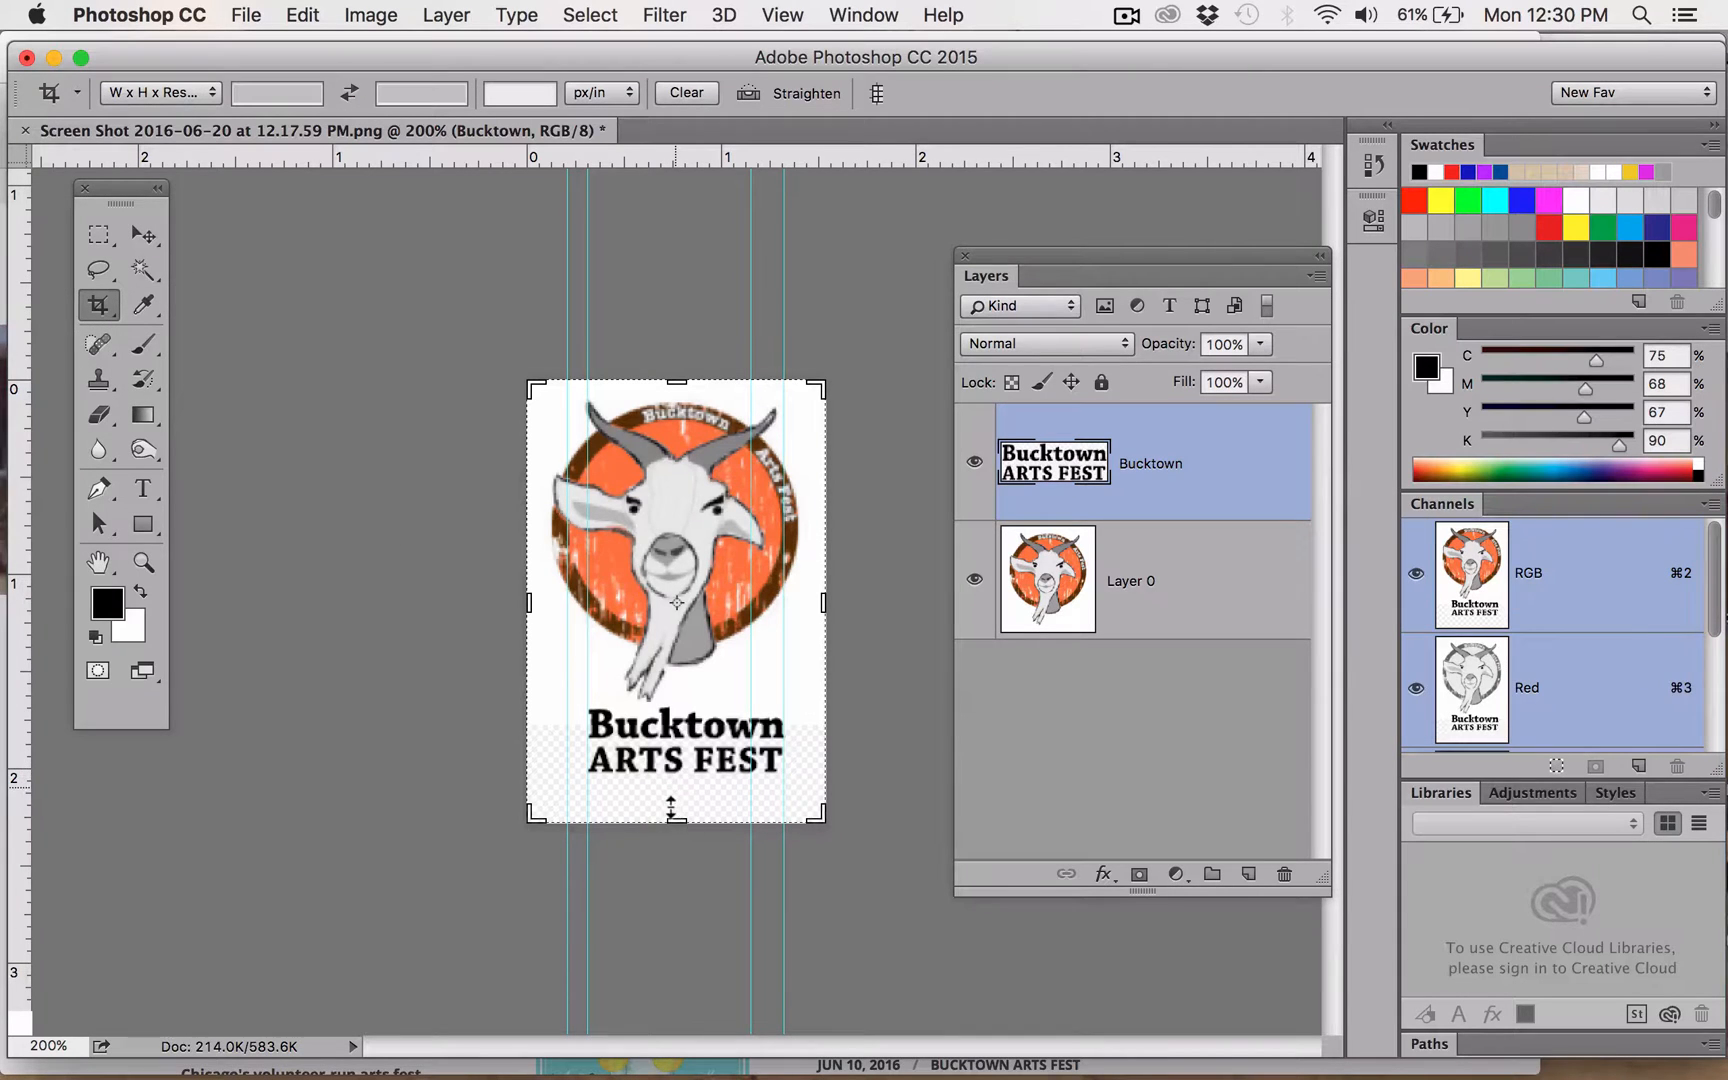
pyautogui.moveTo(673, 812); pyautogui.dragTo(674, 800)
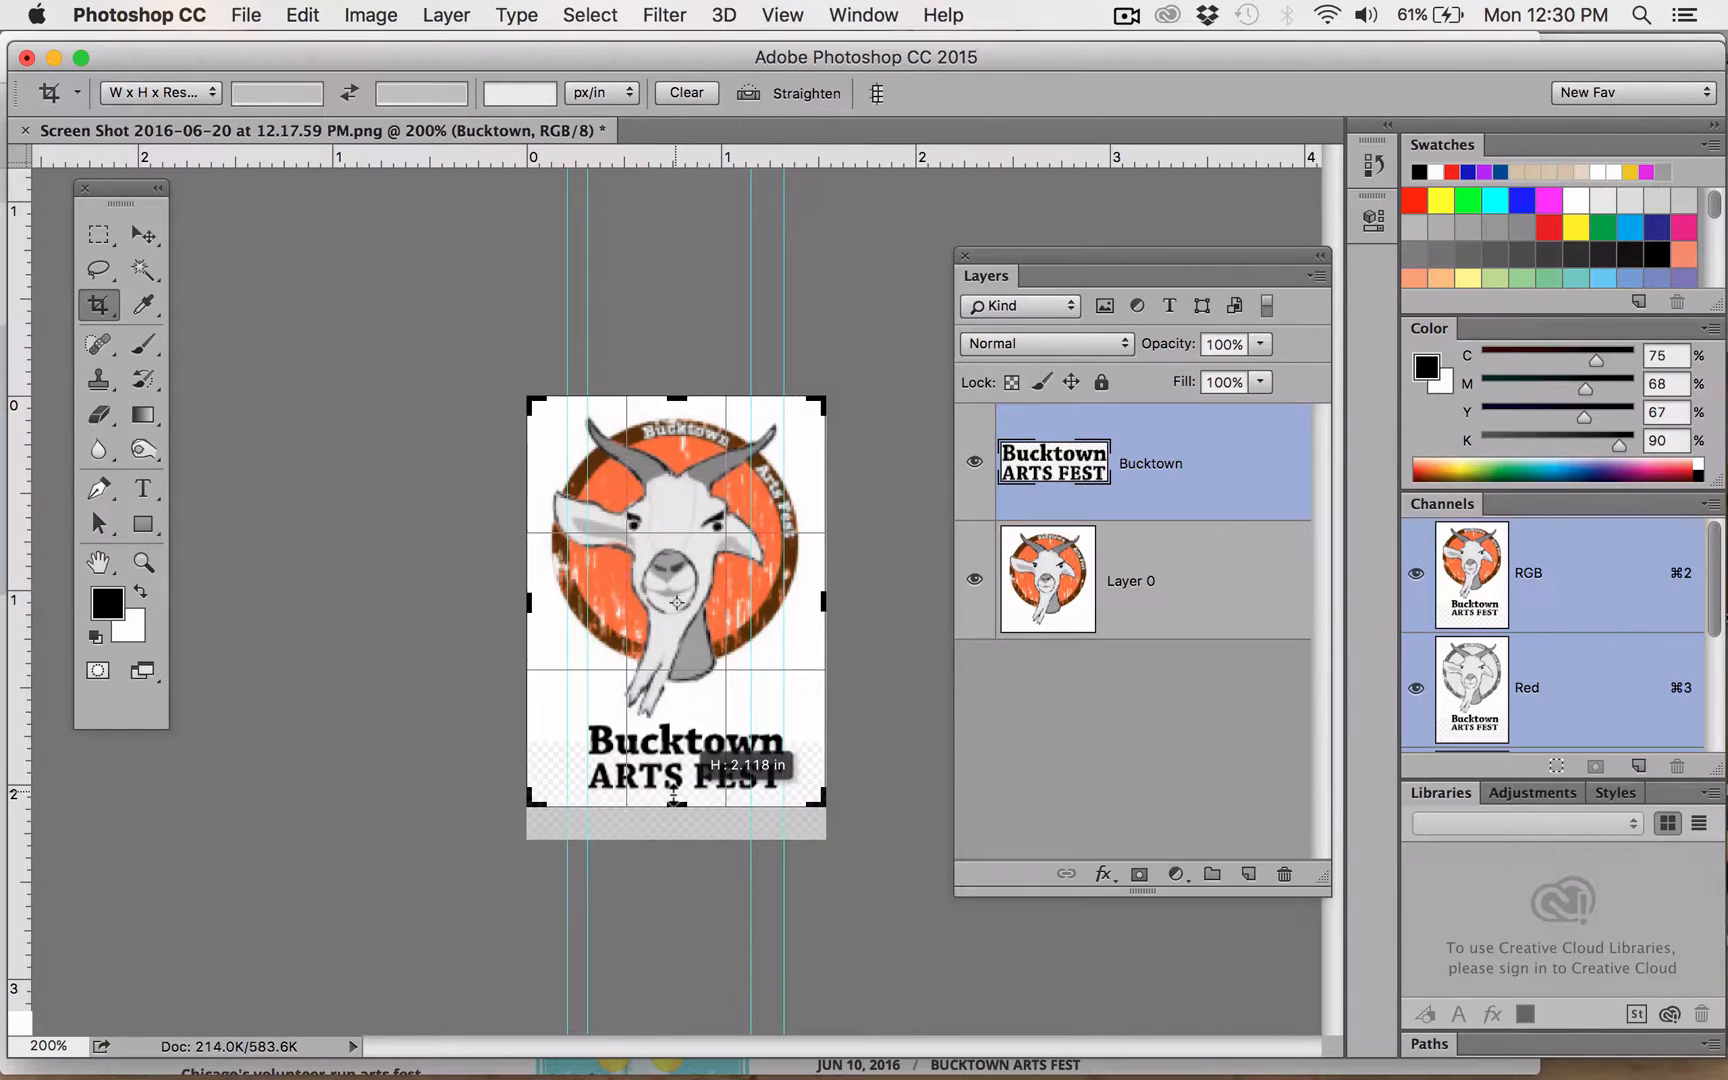
pyautogui.press('Return')
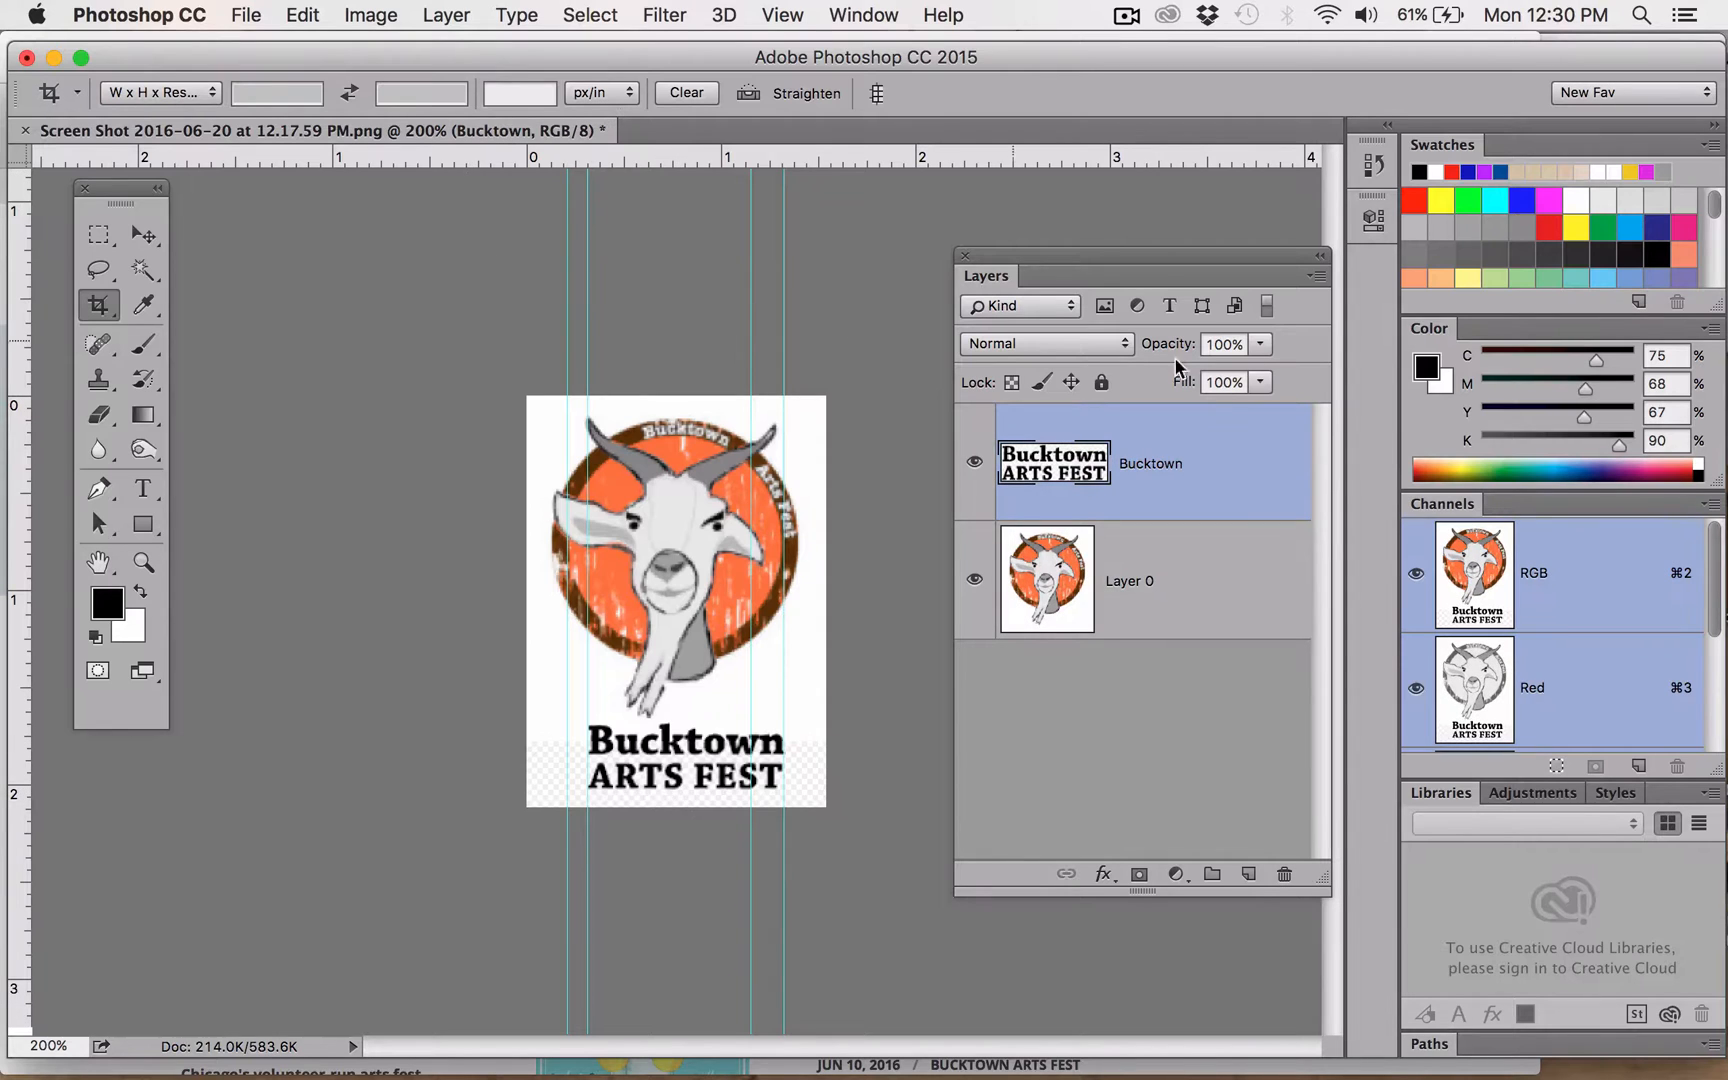
pyautogui.click(1320, 278)
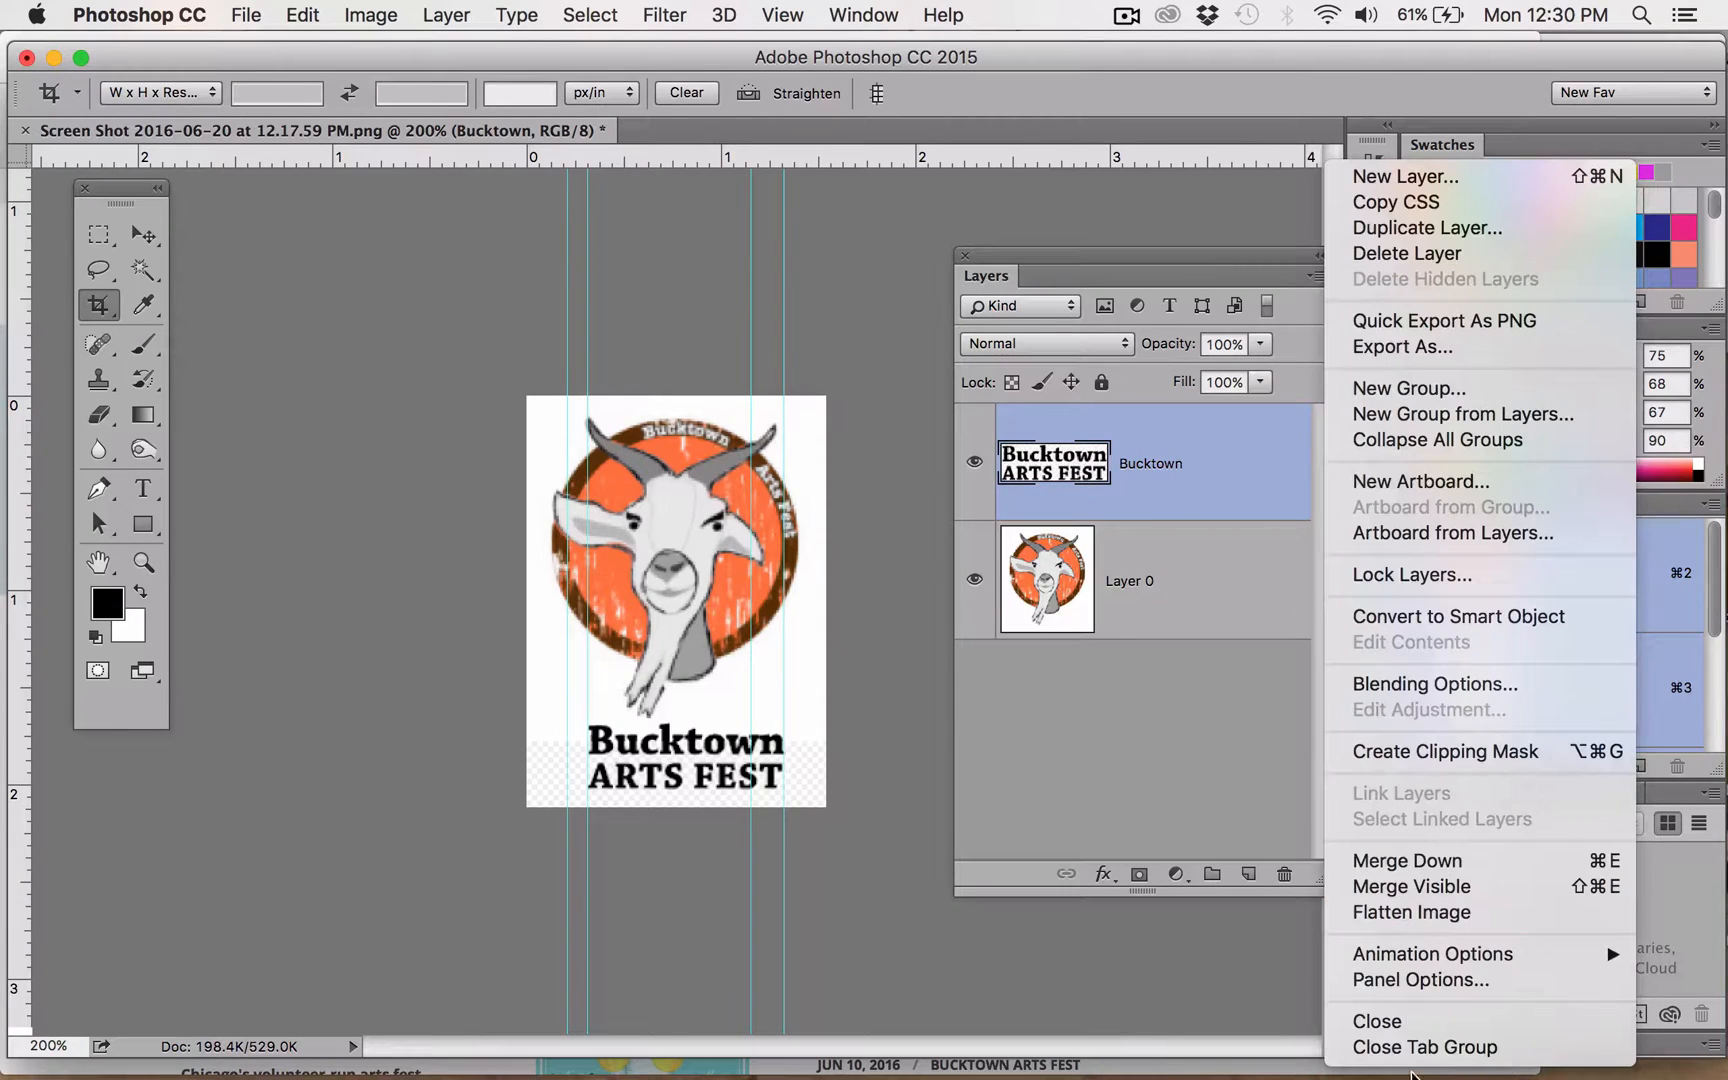
pyautogui.click(1393, 912)
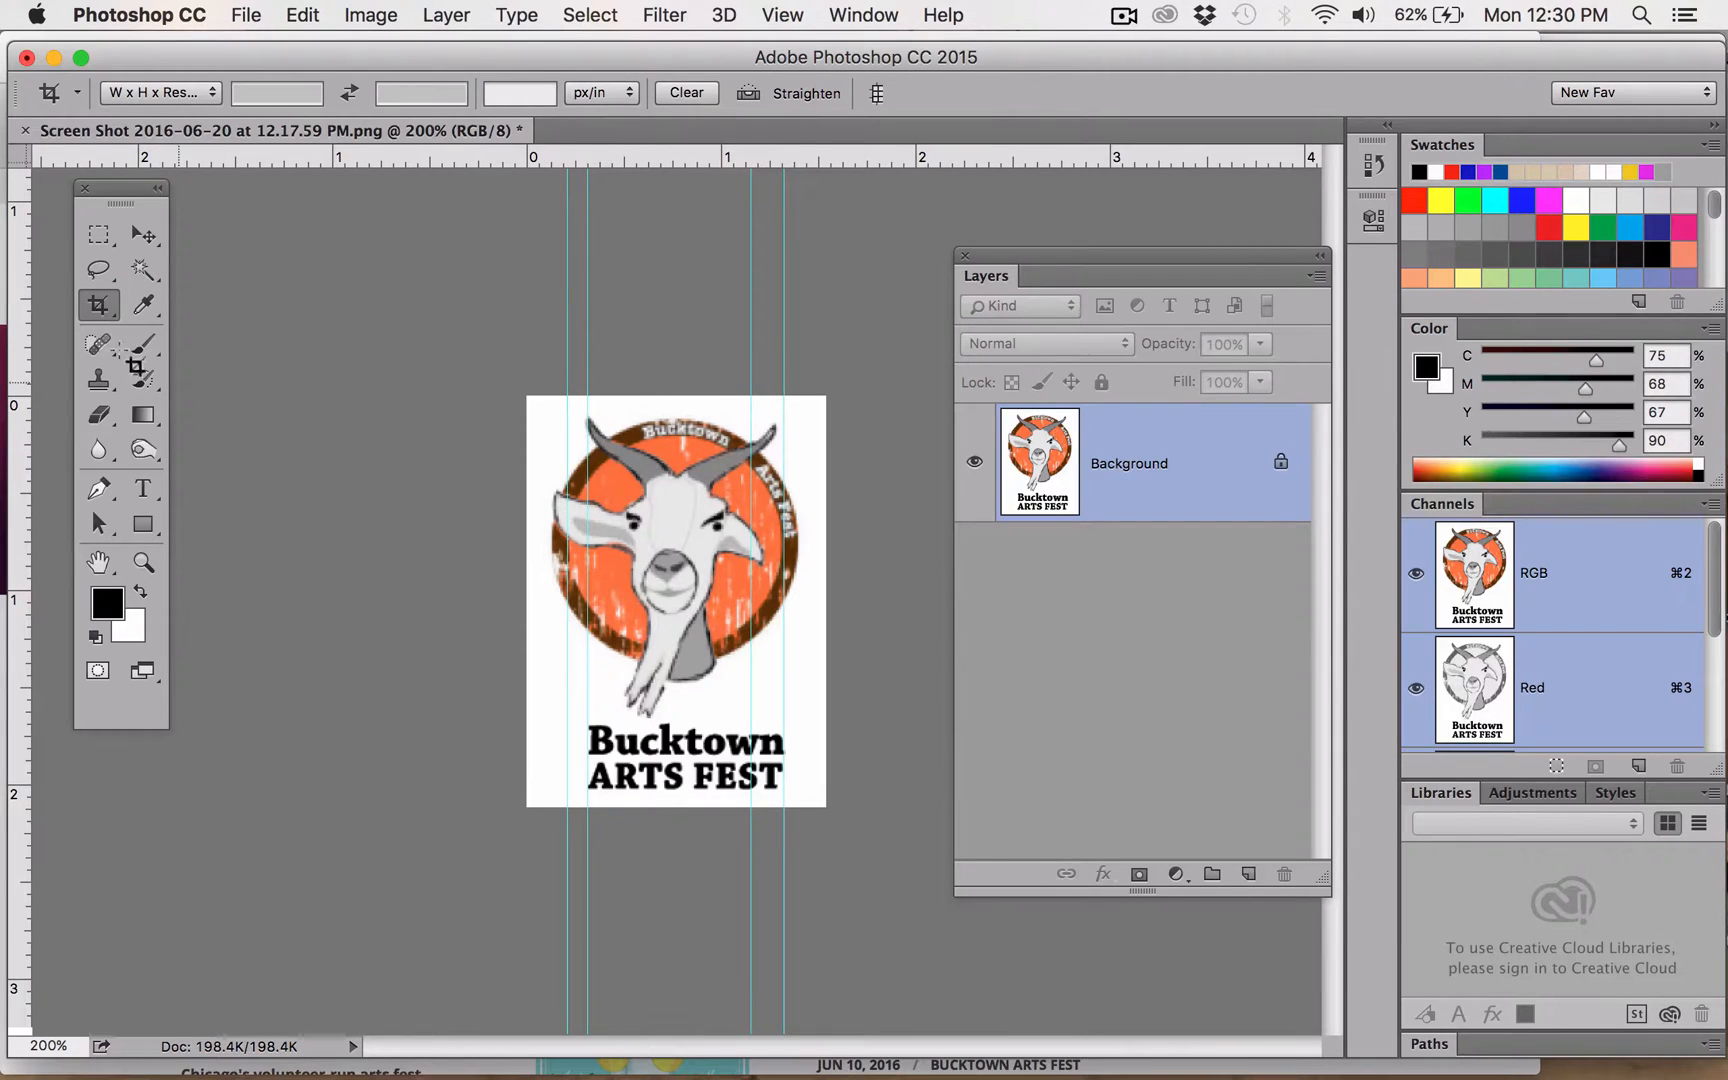
# - Crop a thin sliver off the left and right edges of the flattened logo image
pyautogui.rightClick(105, 318)
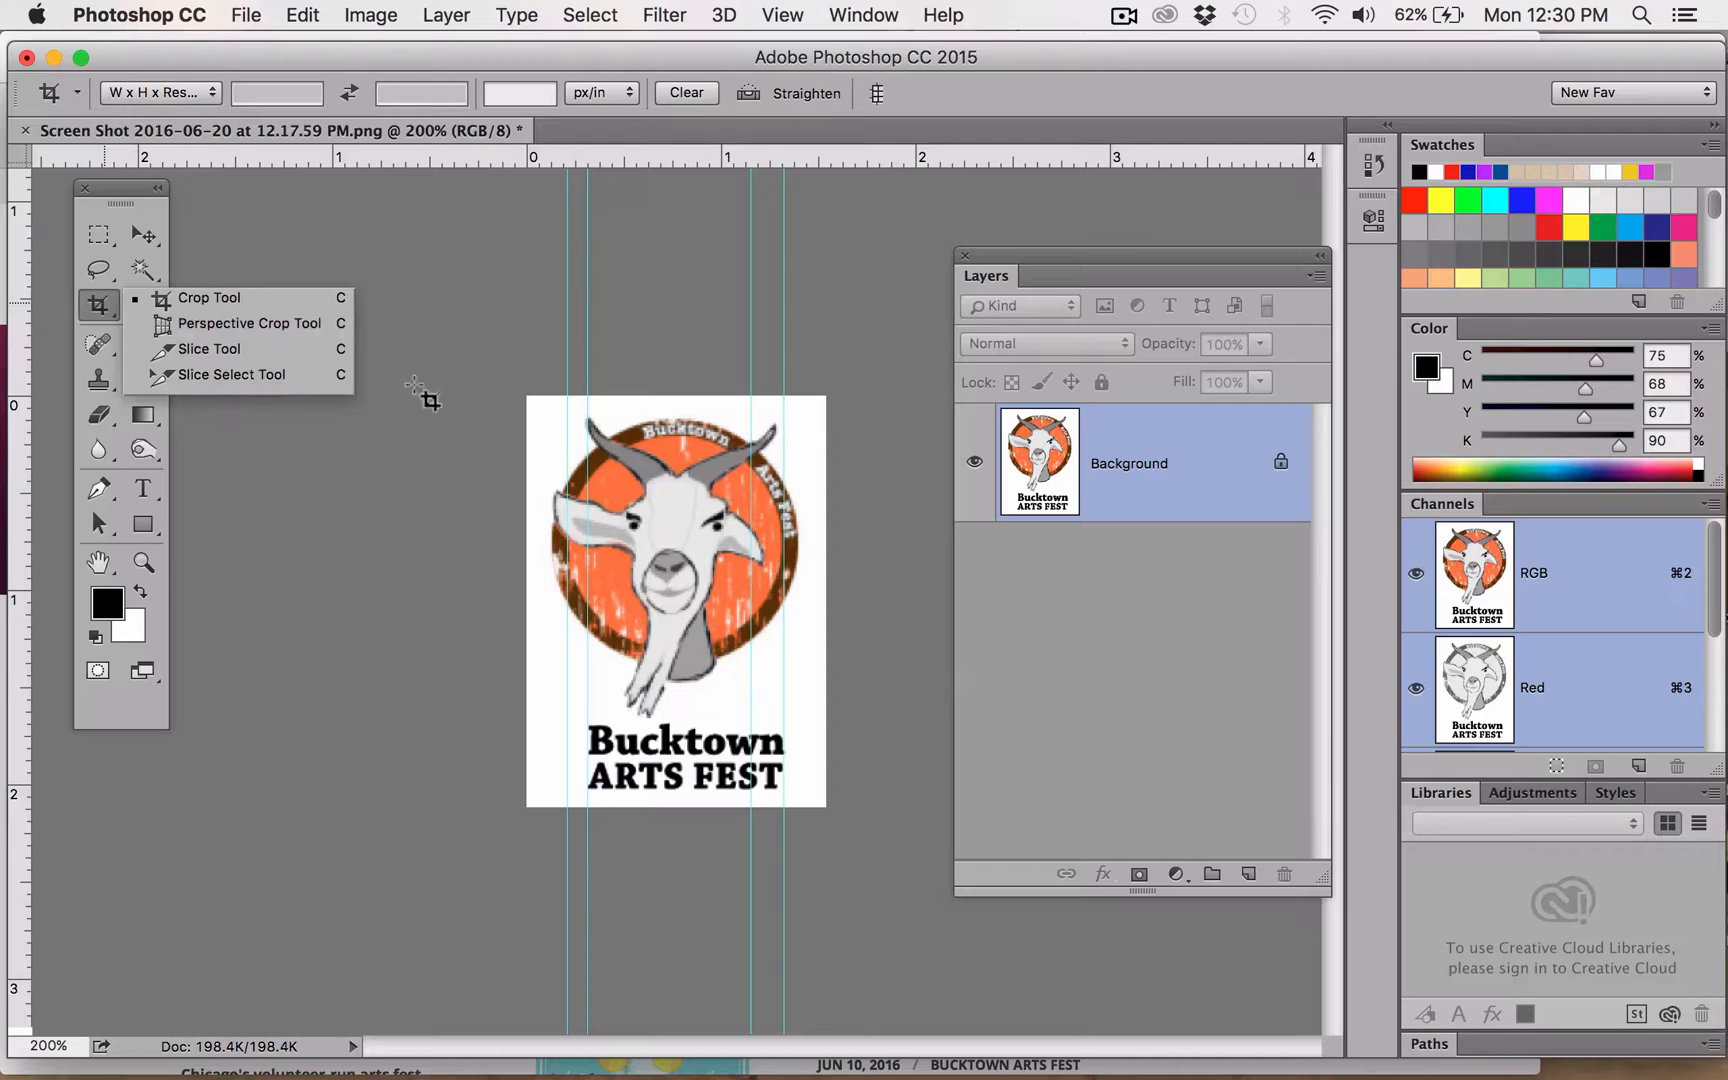
pyautogui.click(190, 295)
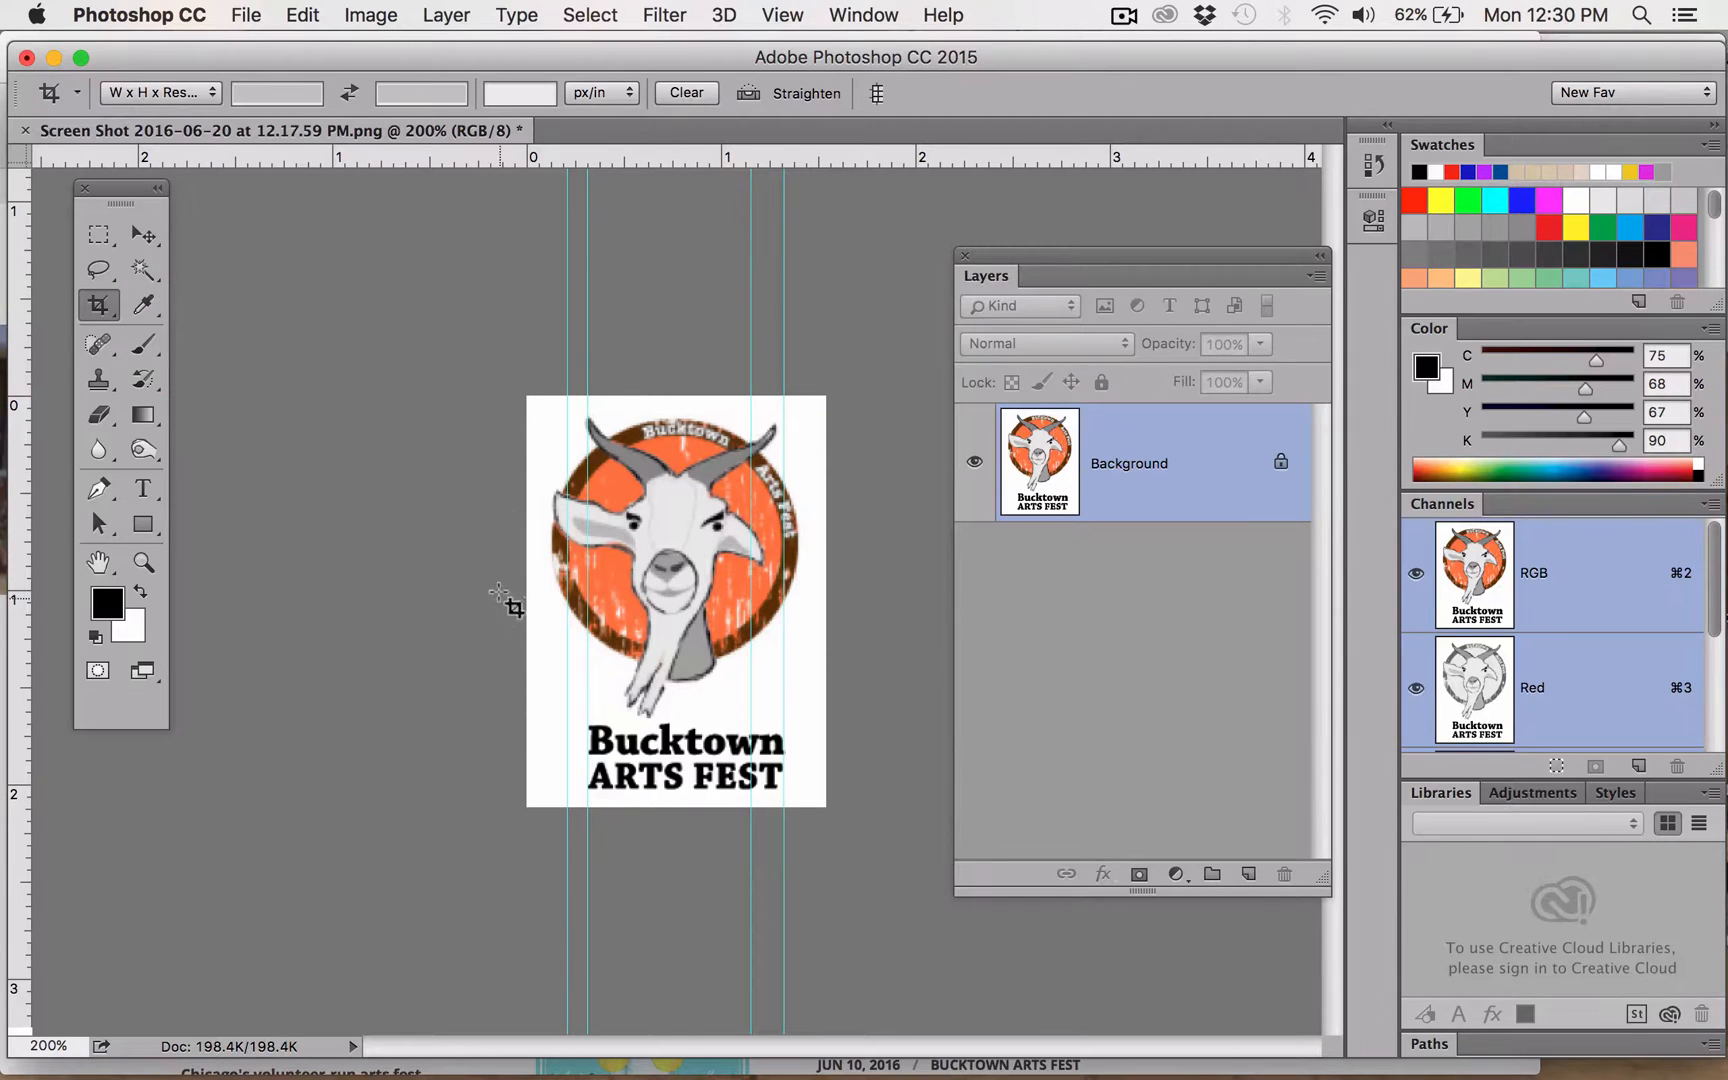
pyautogui.moveTo(521, 401); pyautogui.dragTo(822, 803)
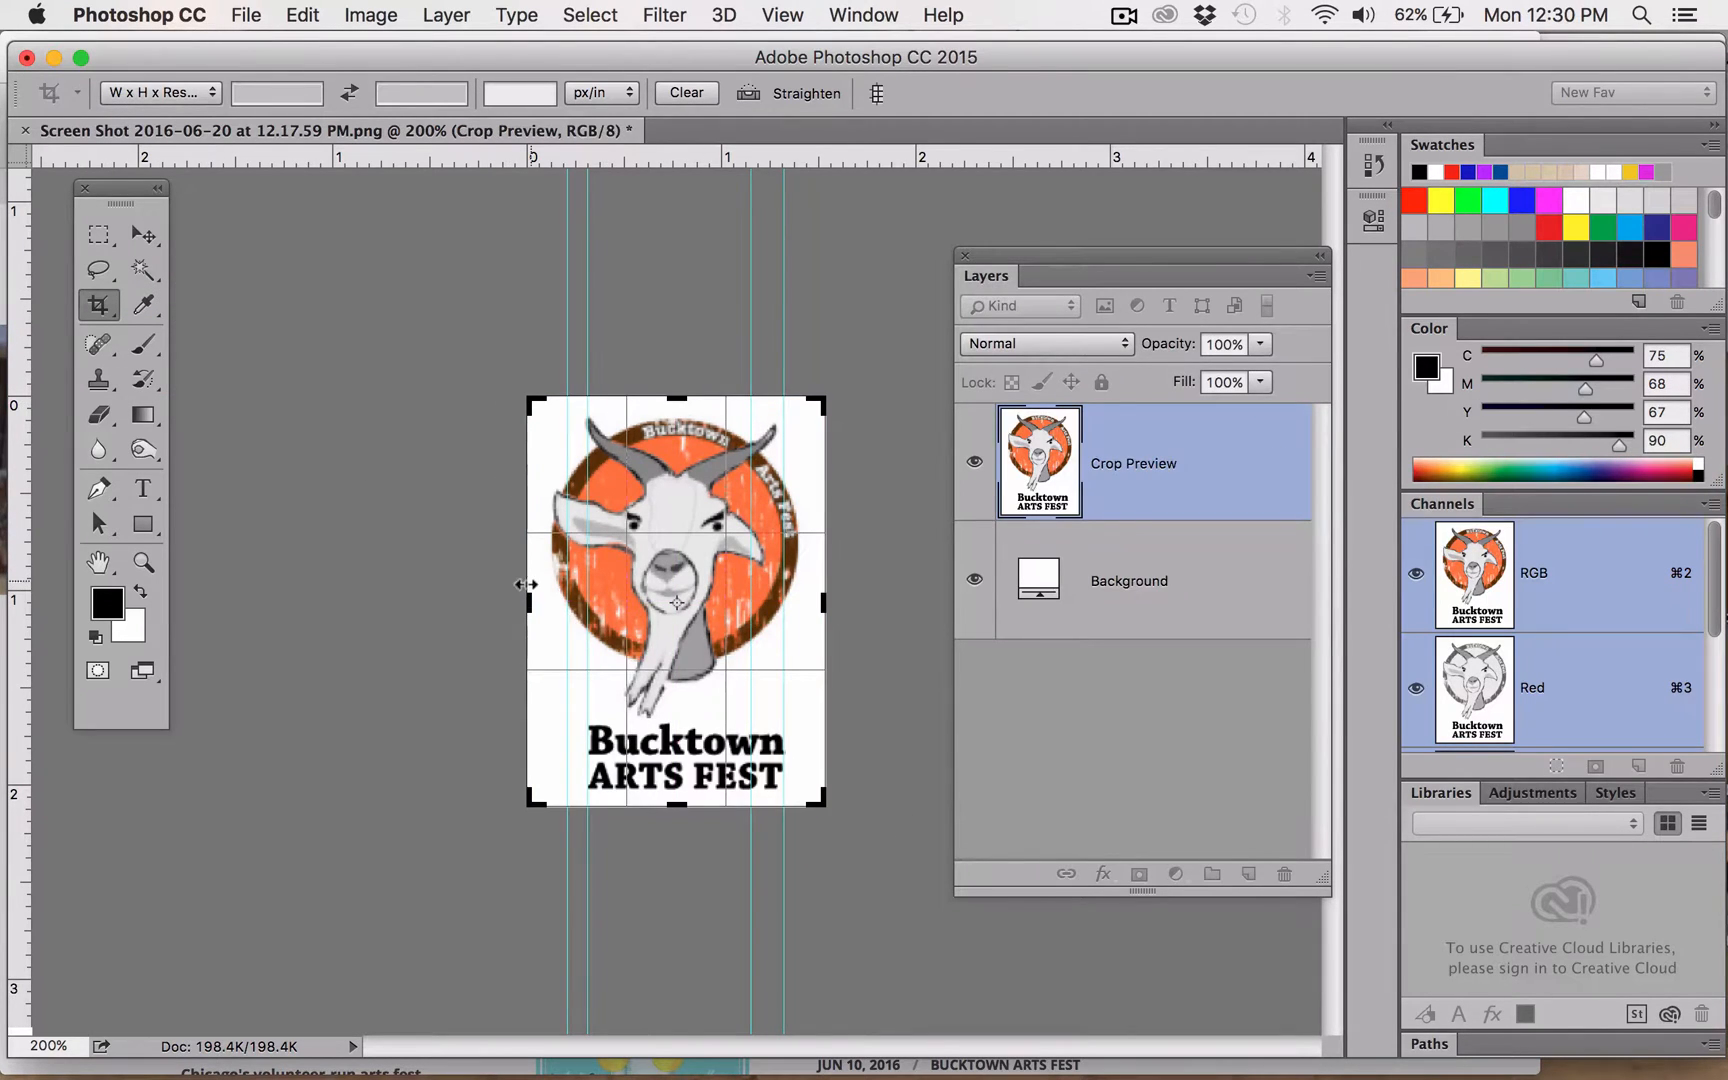
pyautogui.moveTo(527, 584)
pyautogui.mouseDown()
pyautogui.moveTo(513, 598)
pyautogui.moveTo(528, 604)
pyautogui.mouseUp()
pyautogui.press('Return')
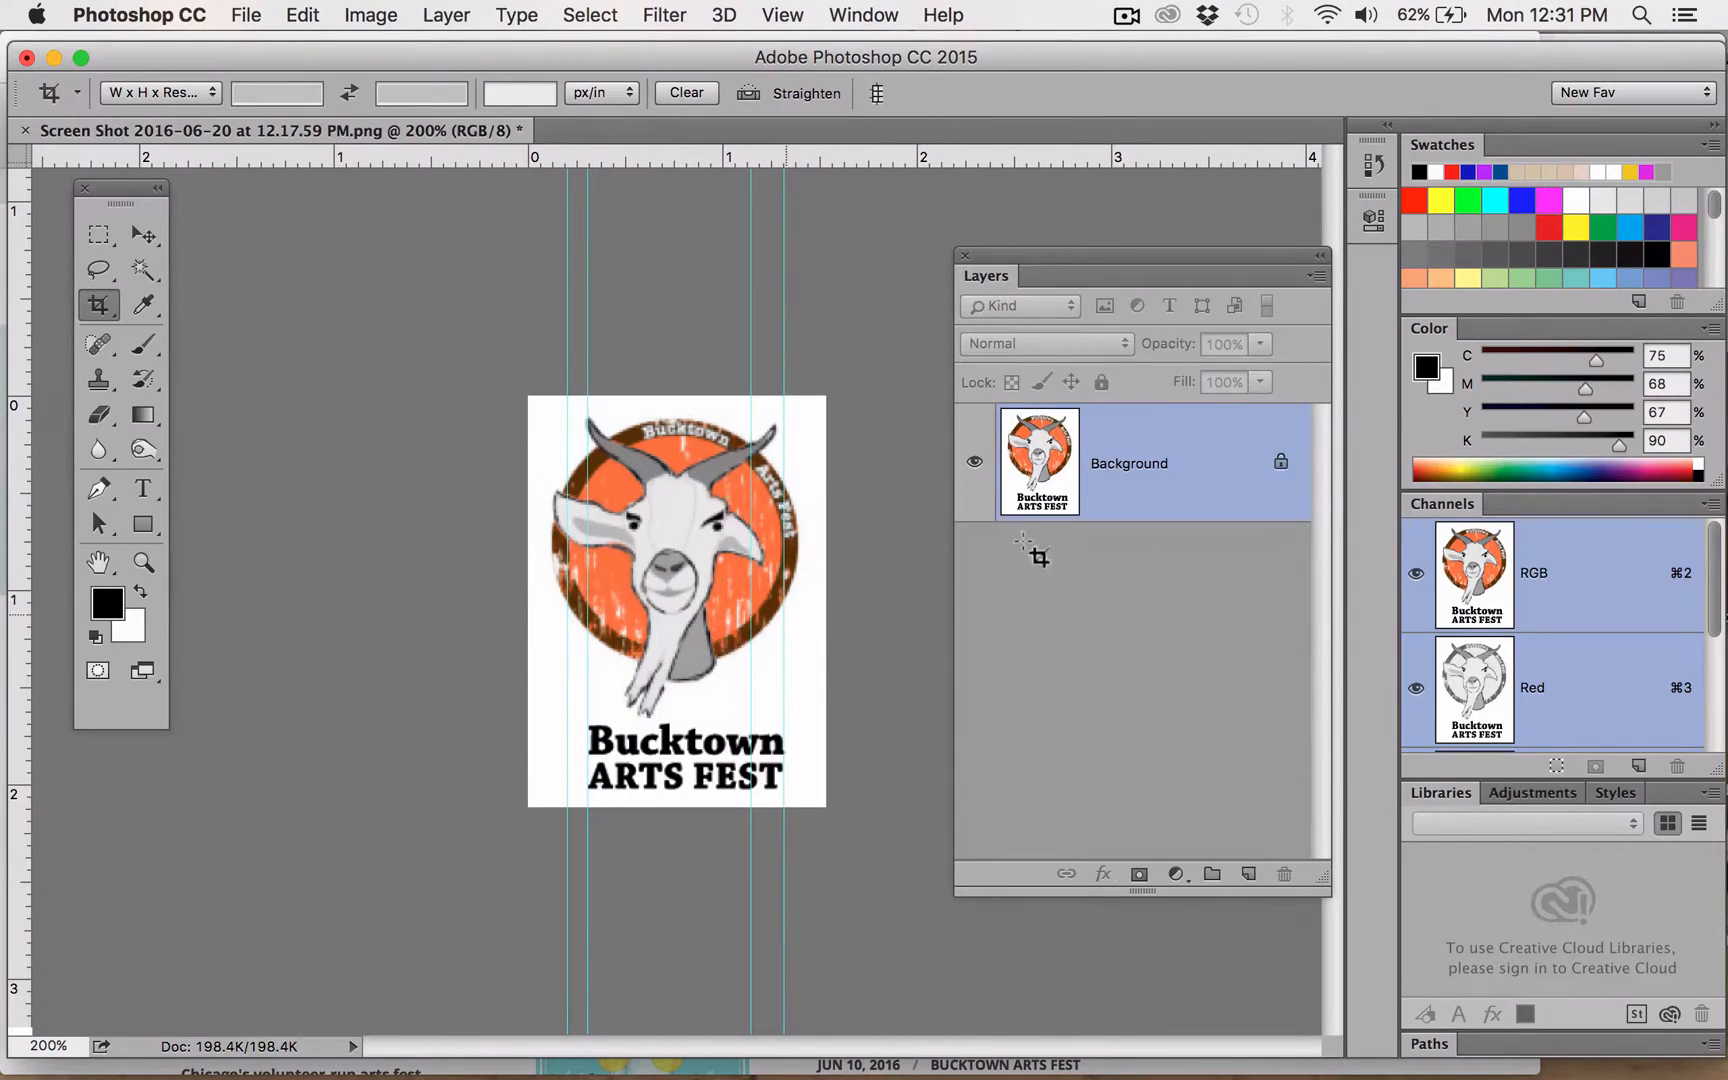
pyautogui.moveTo(503, 376); pyautogui.dragTo(890, 820)
pyautogui.moveTo(823, 597); pyautogui.dragTo(821, 595)
pyautogui.press('Return')
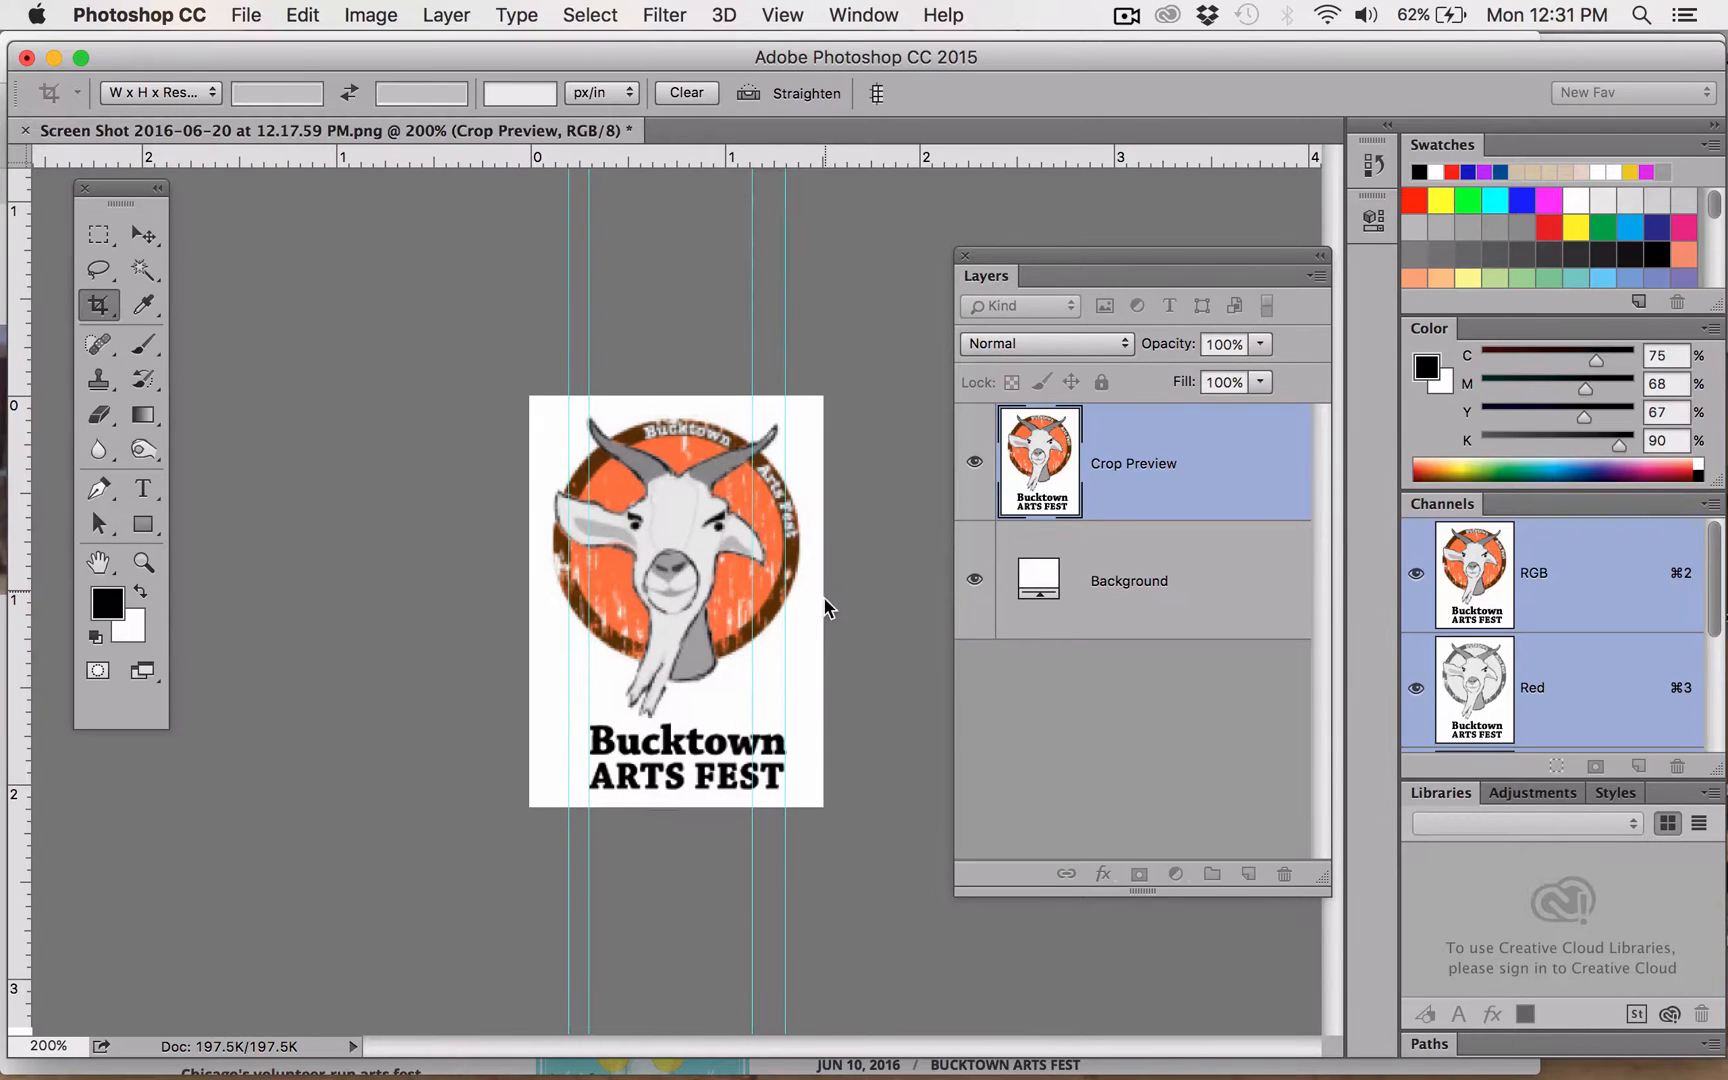
# - Select the whole canvas and stroke it with a 3 px black border located inside at 100% opacity
pyautogui.press('super+d')
pyautogui.press('super+a')
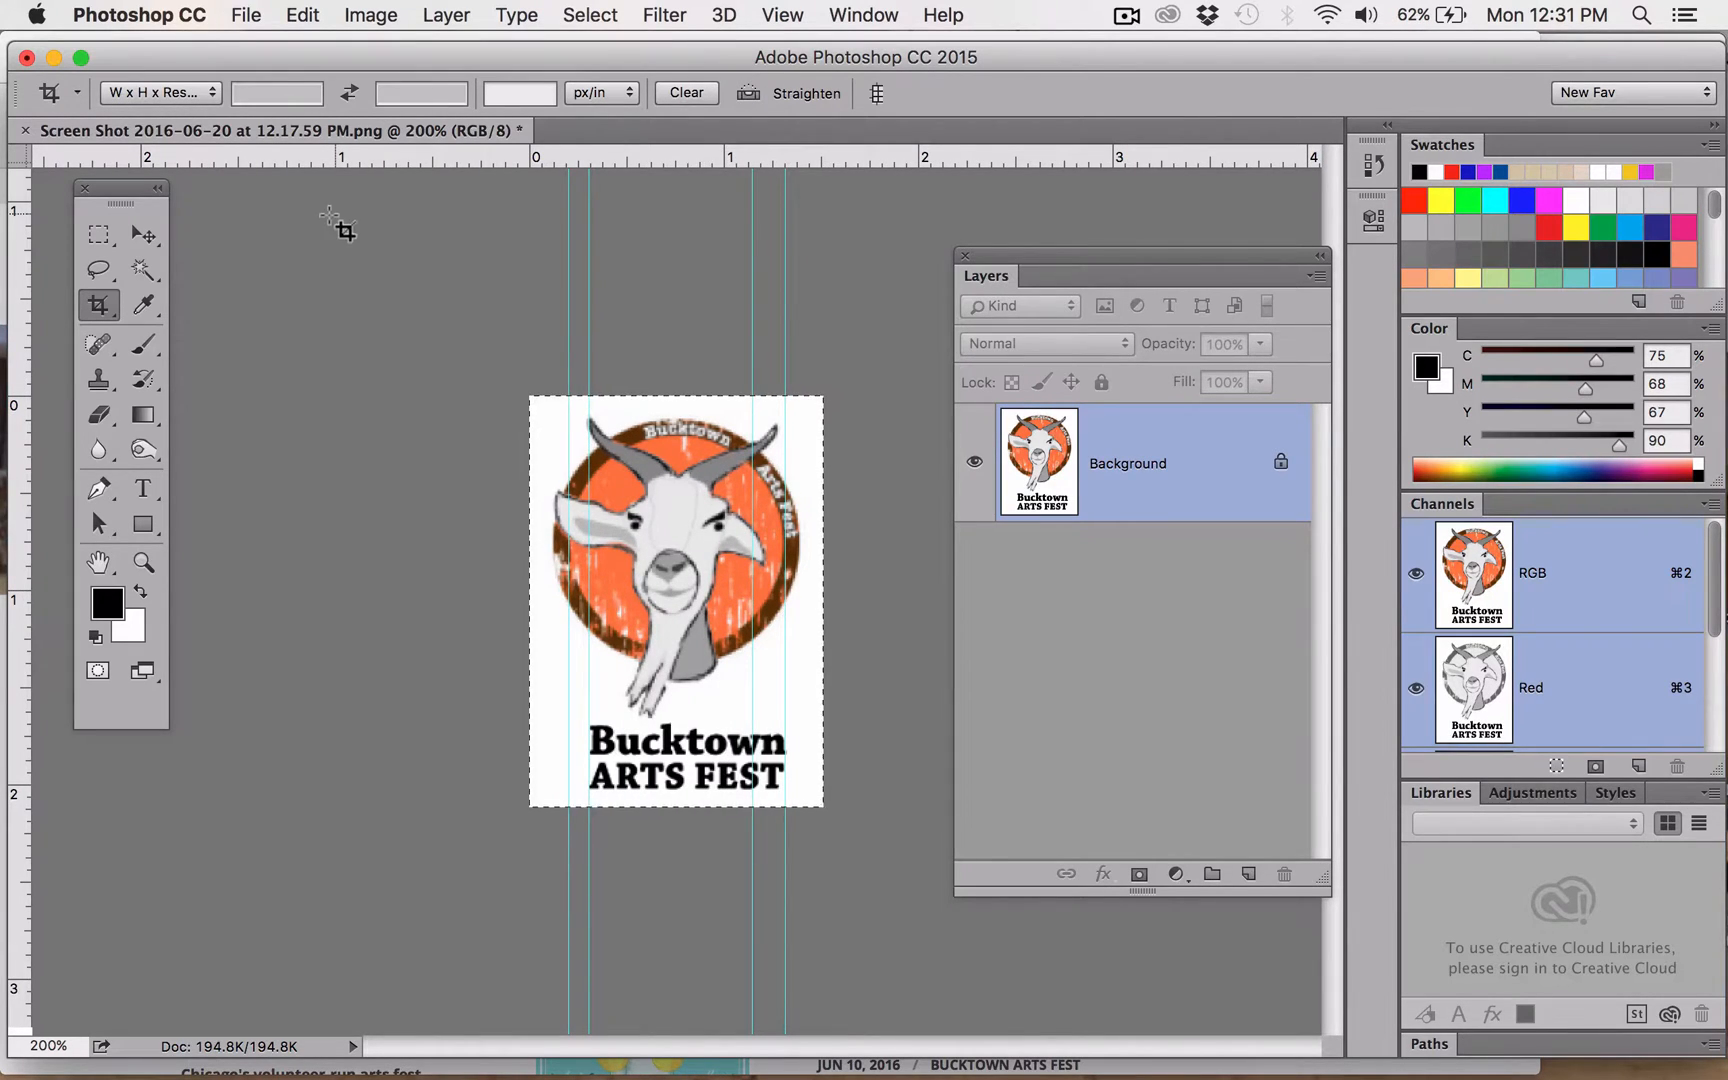
pyautogui.click(589, 15)
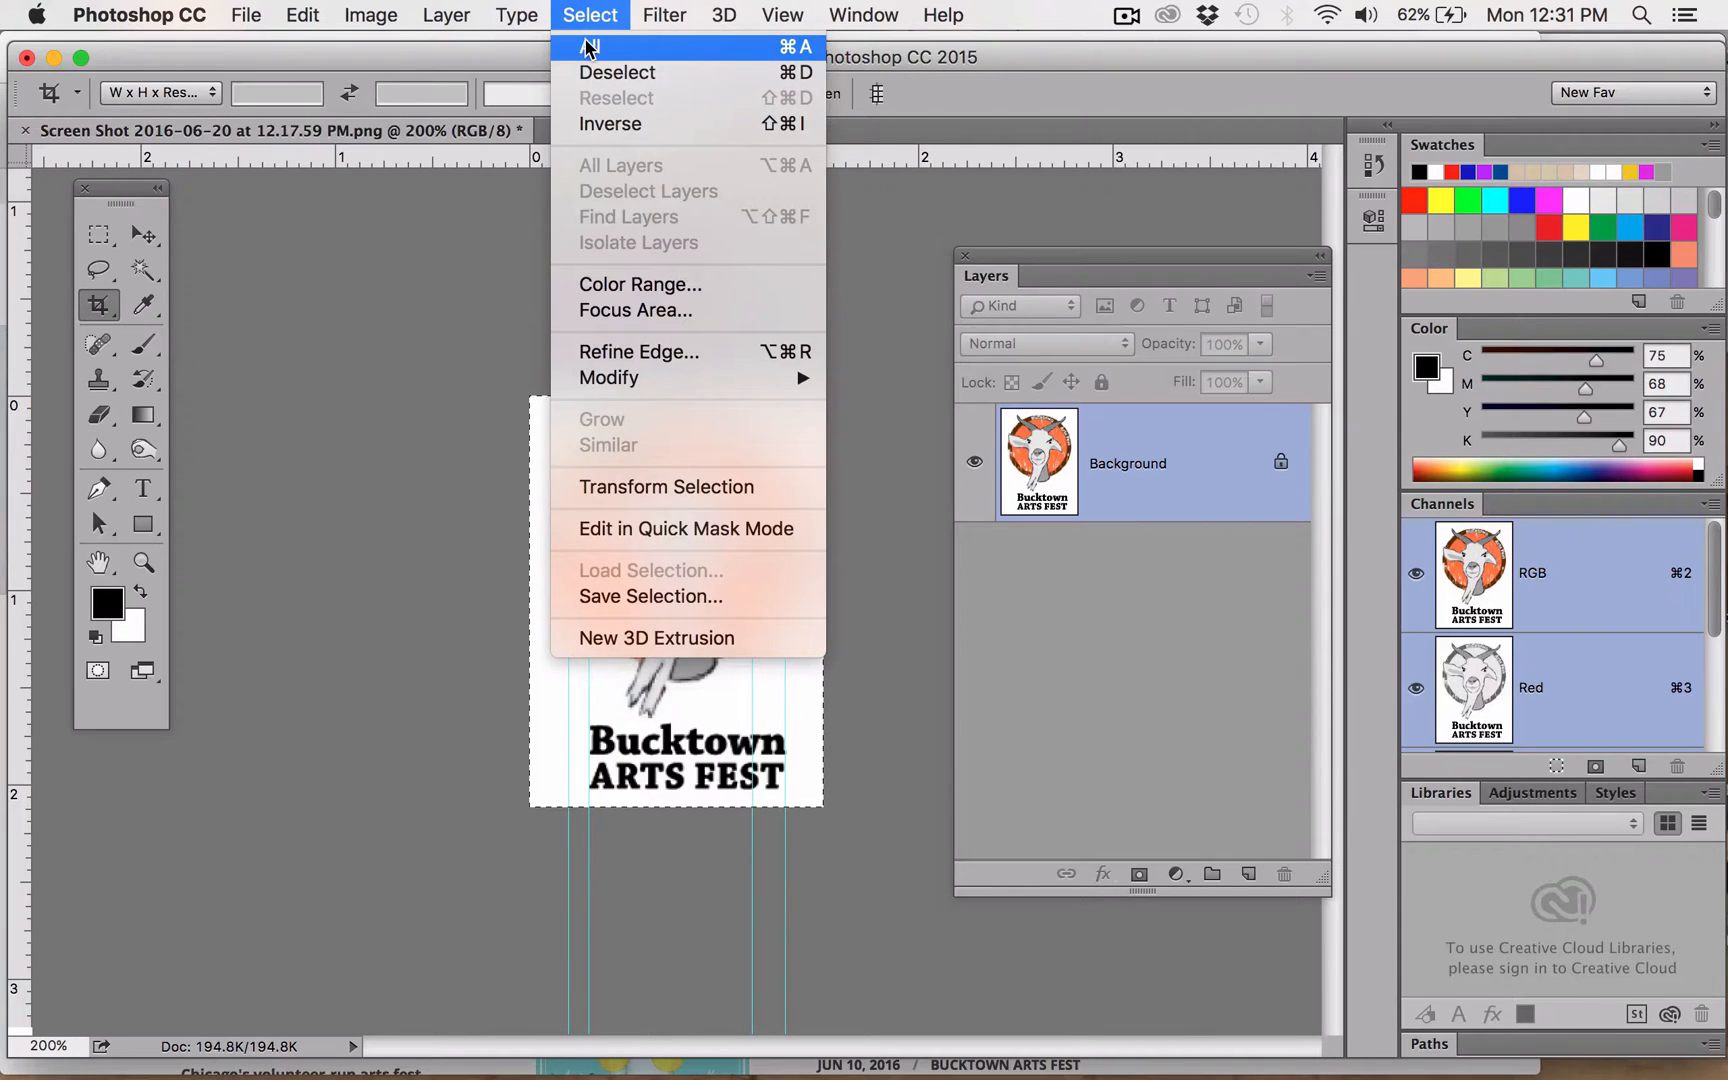
pyautogui.click(589, 47)
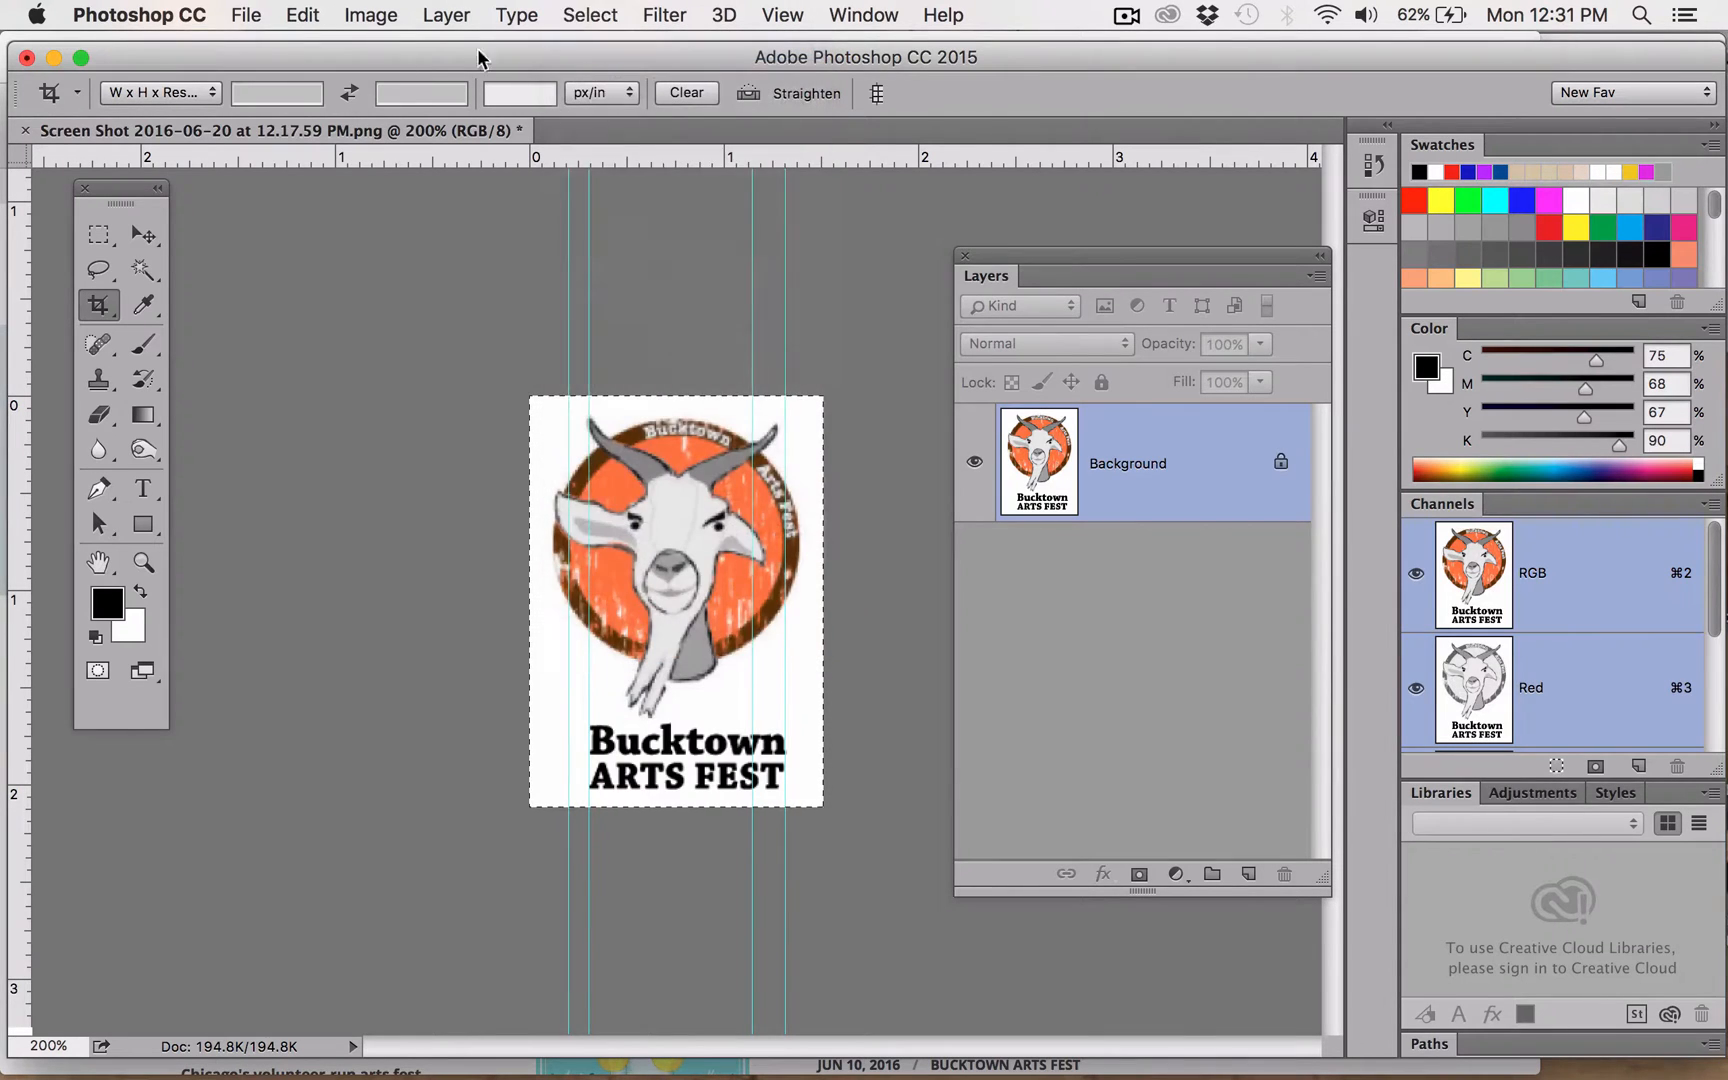
pyautogui.click(247, 16)
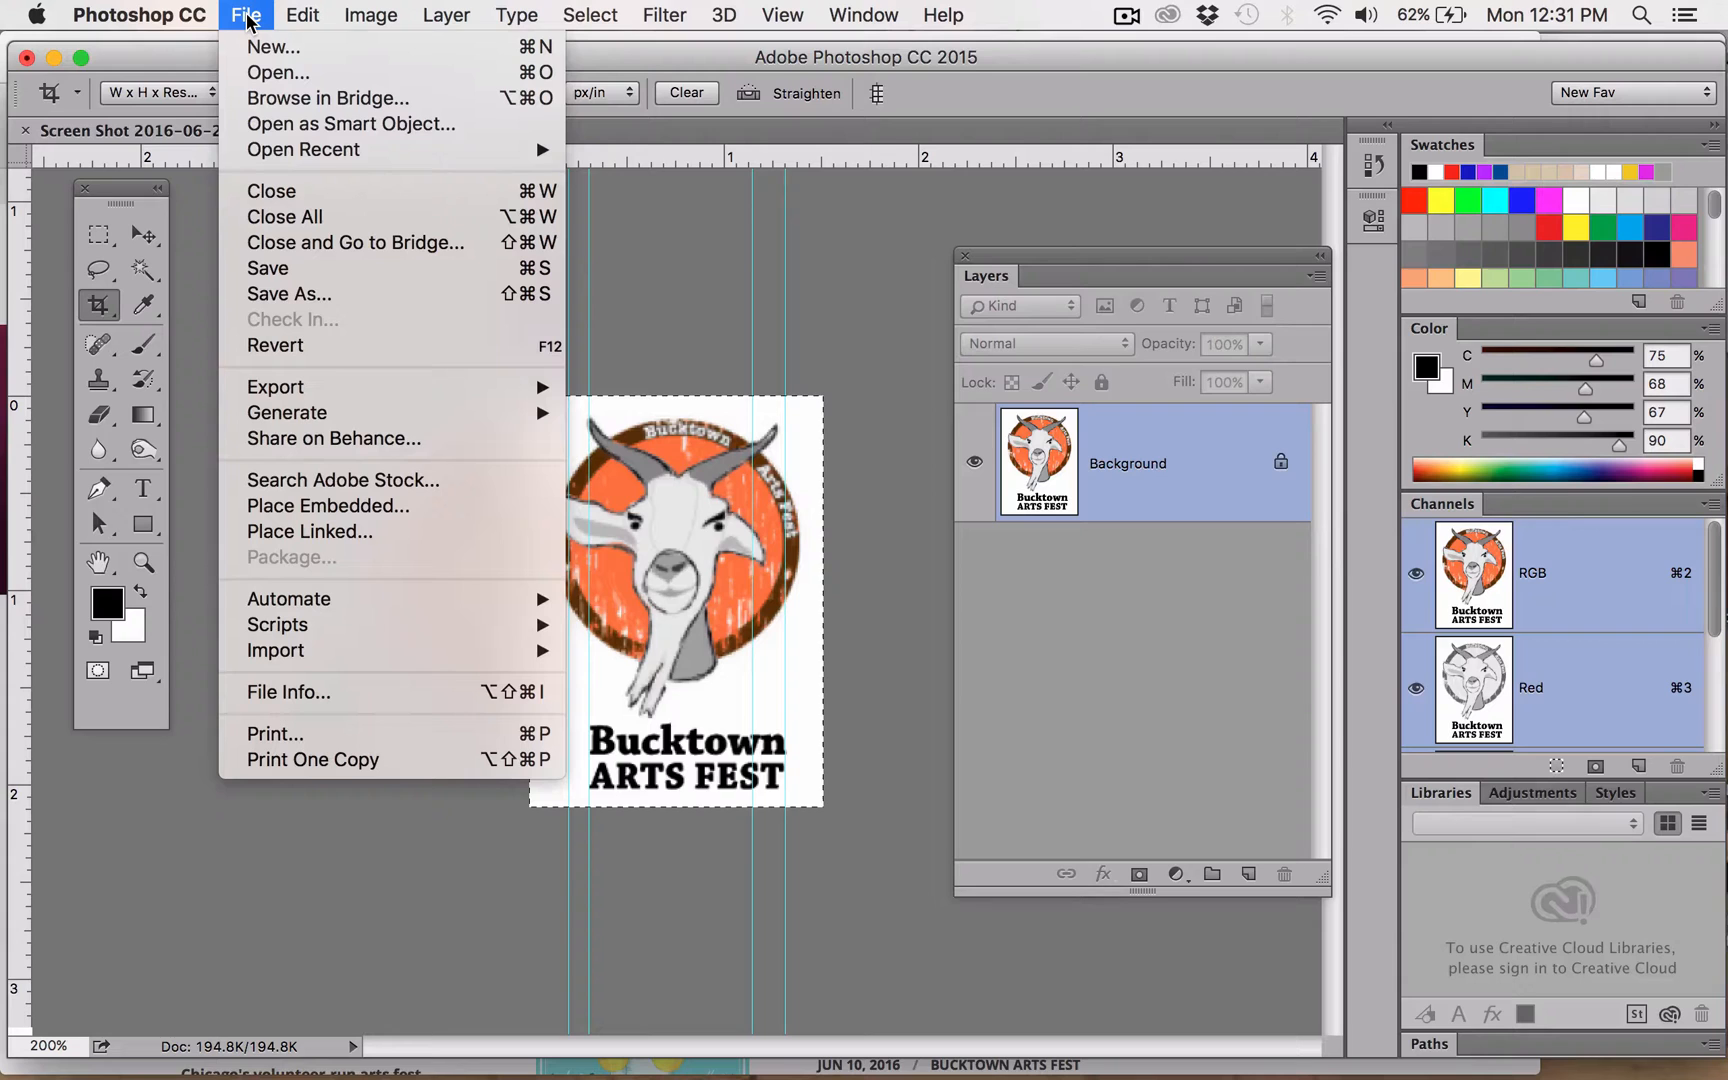
pyautogui.moveTo(303, 18)
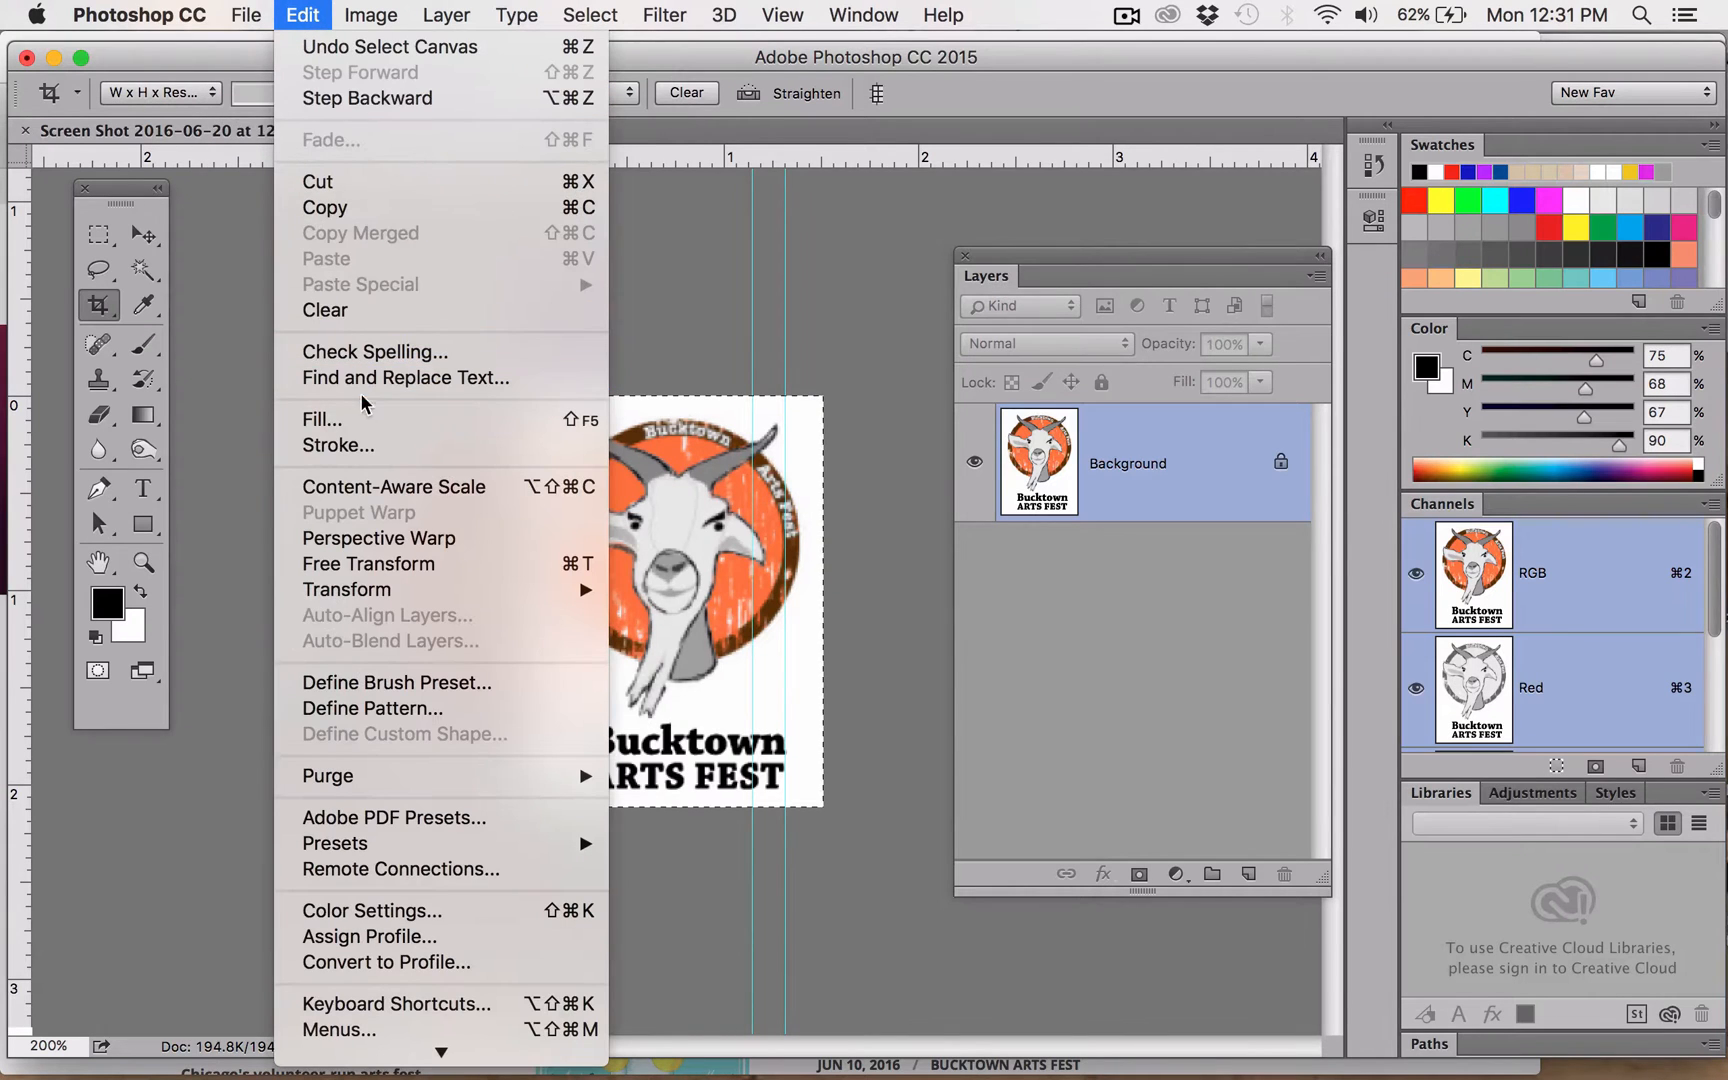
pyautogui.click(347, 447)
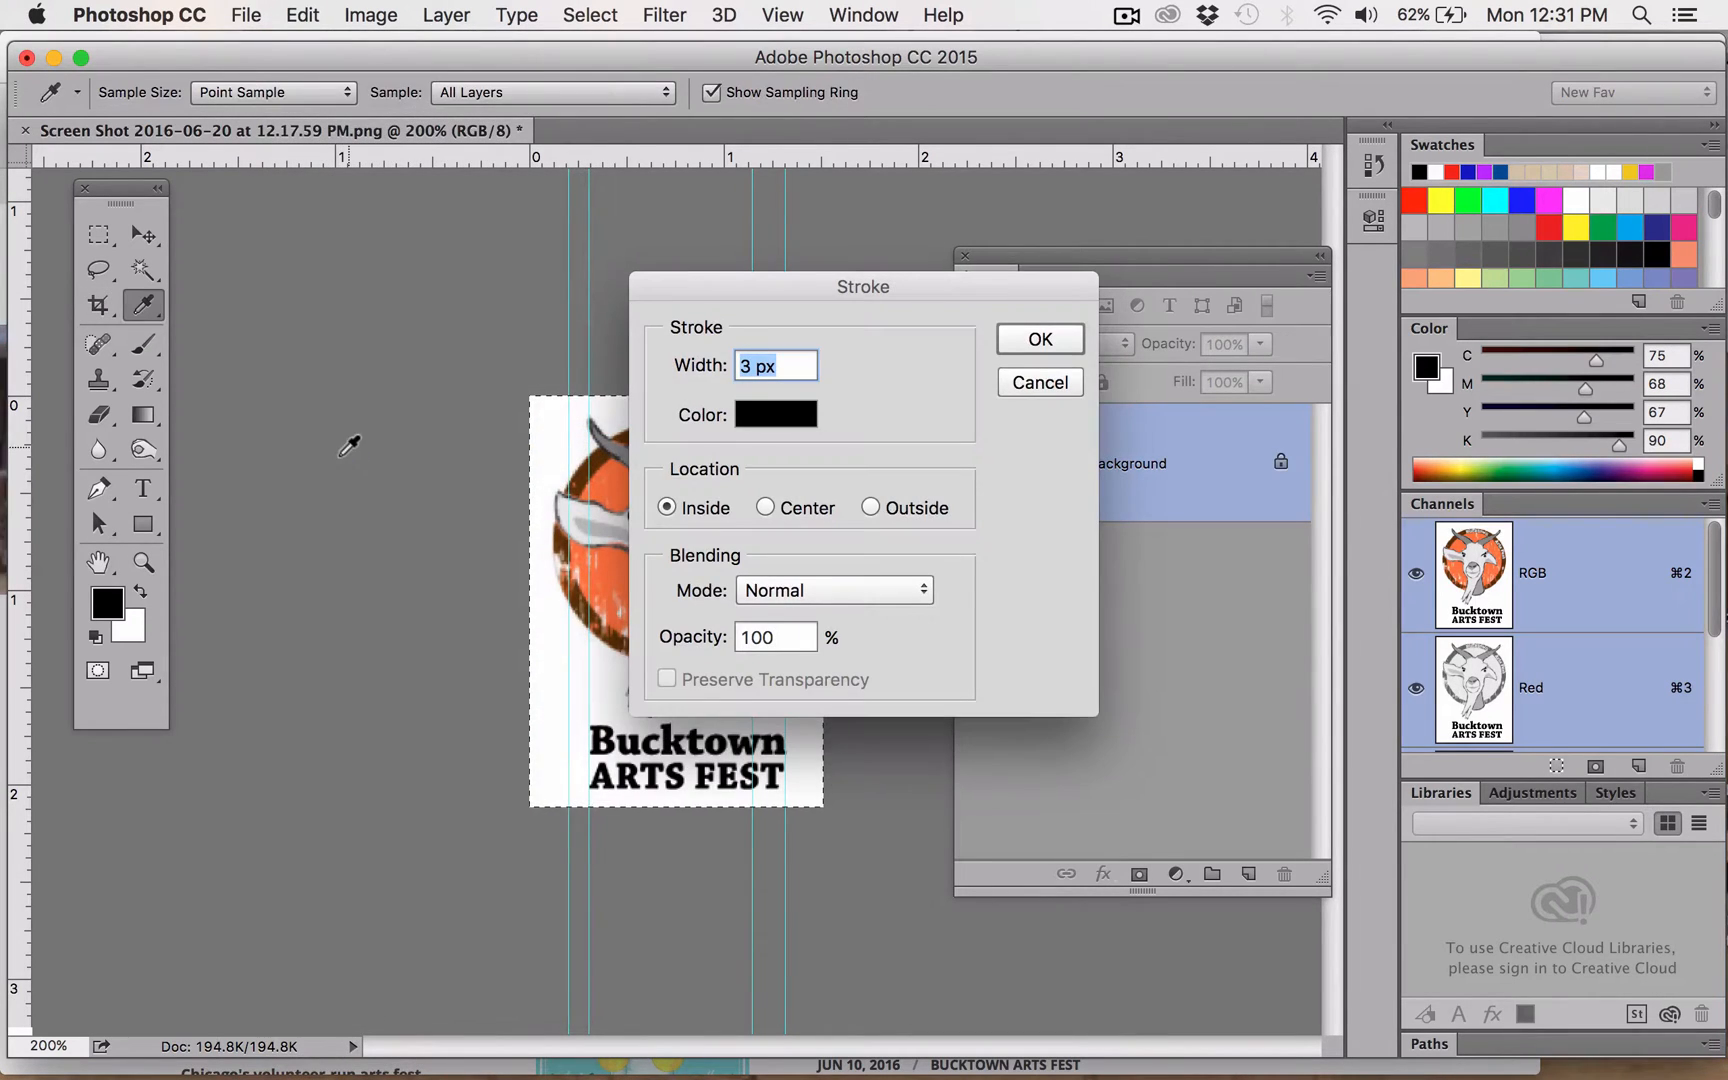
pyautogui.click(1031, 342)
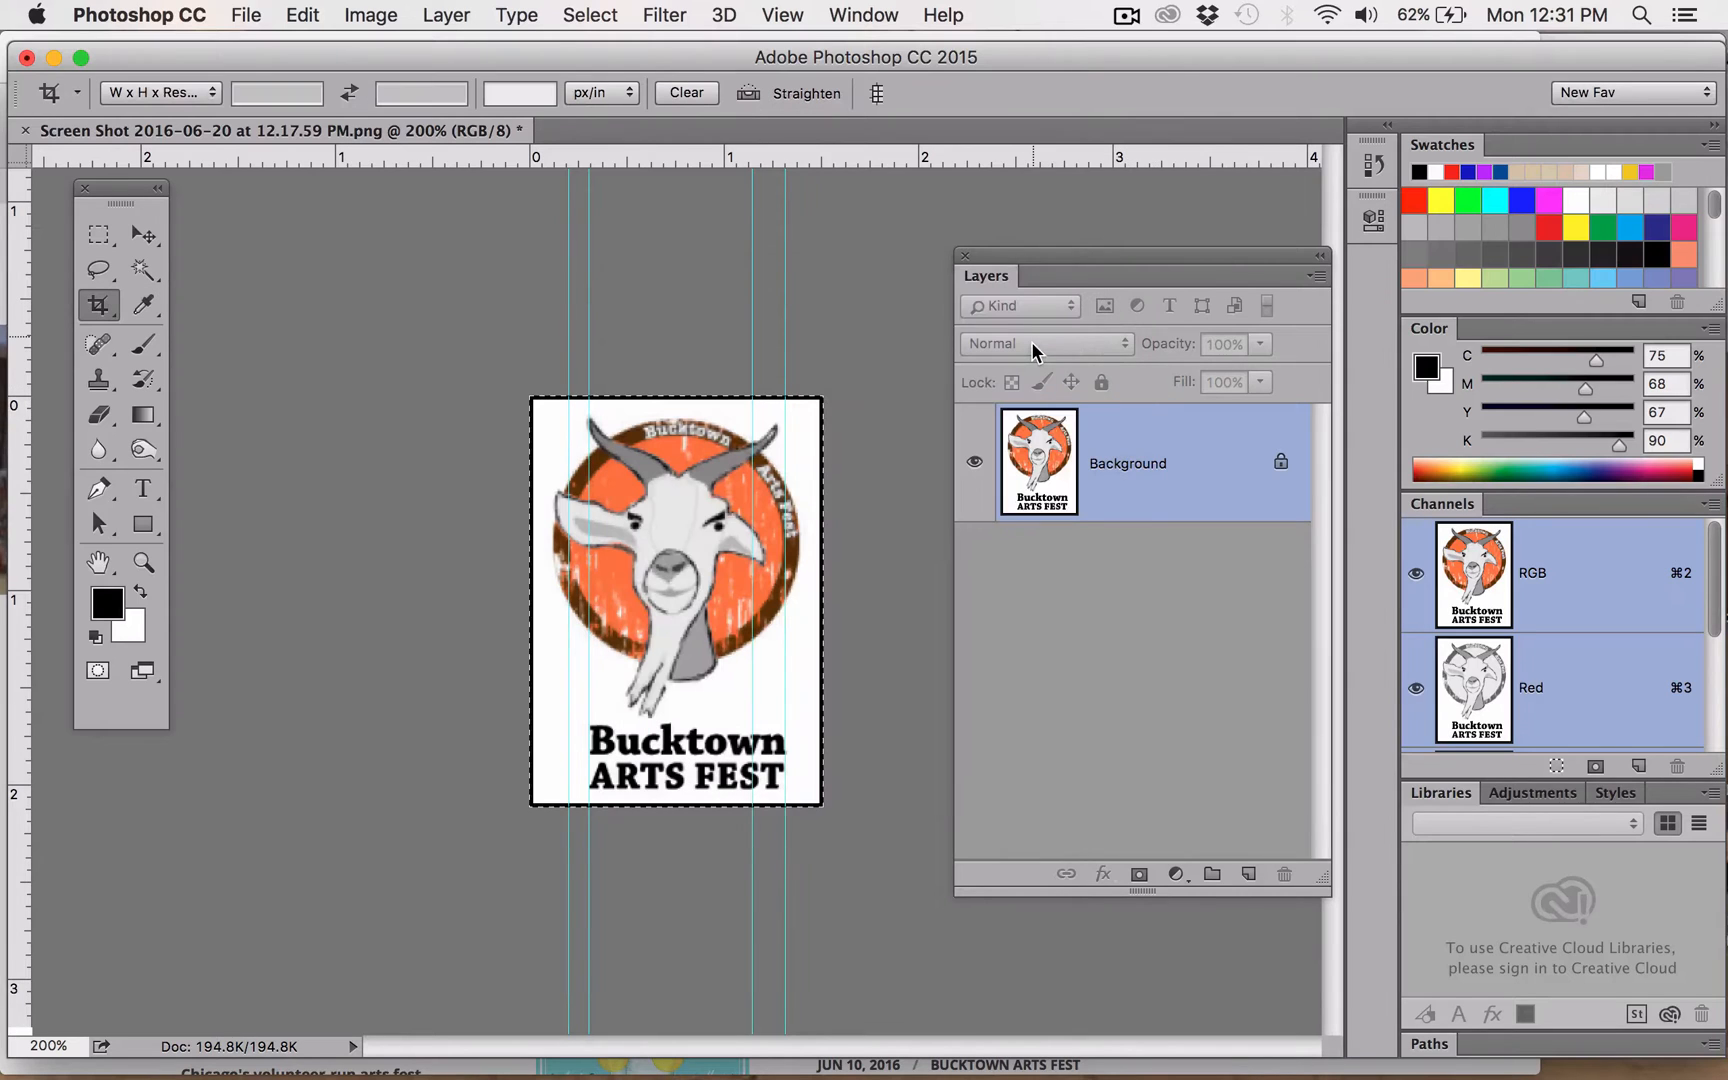
# - Save the bordered logo to its current file and open the Save As dialog for it
pyautogui.click(258, 18)
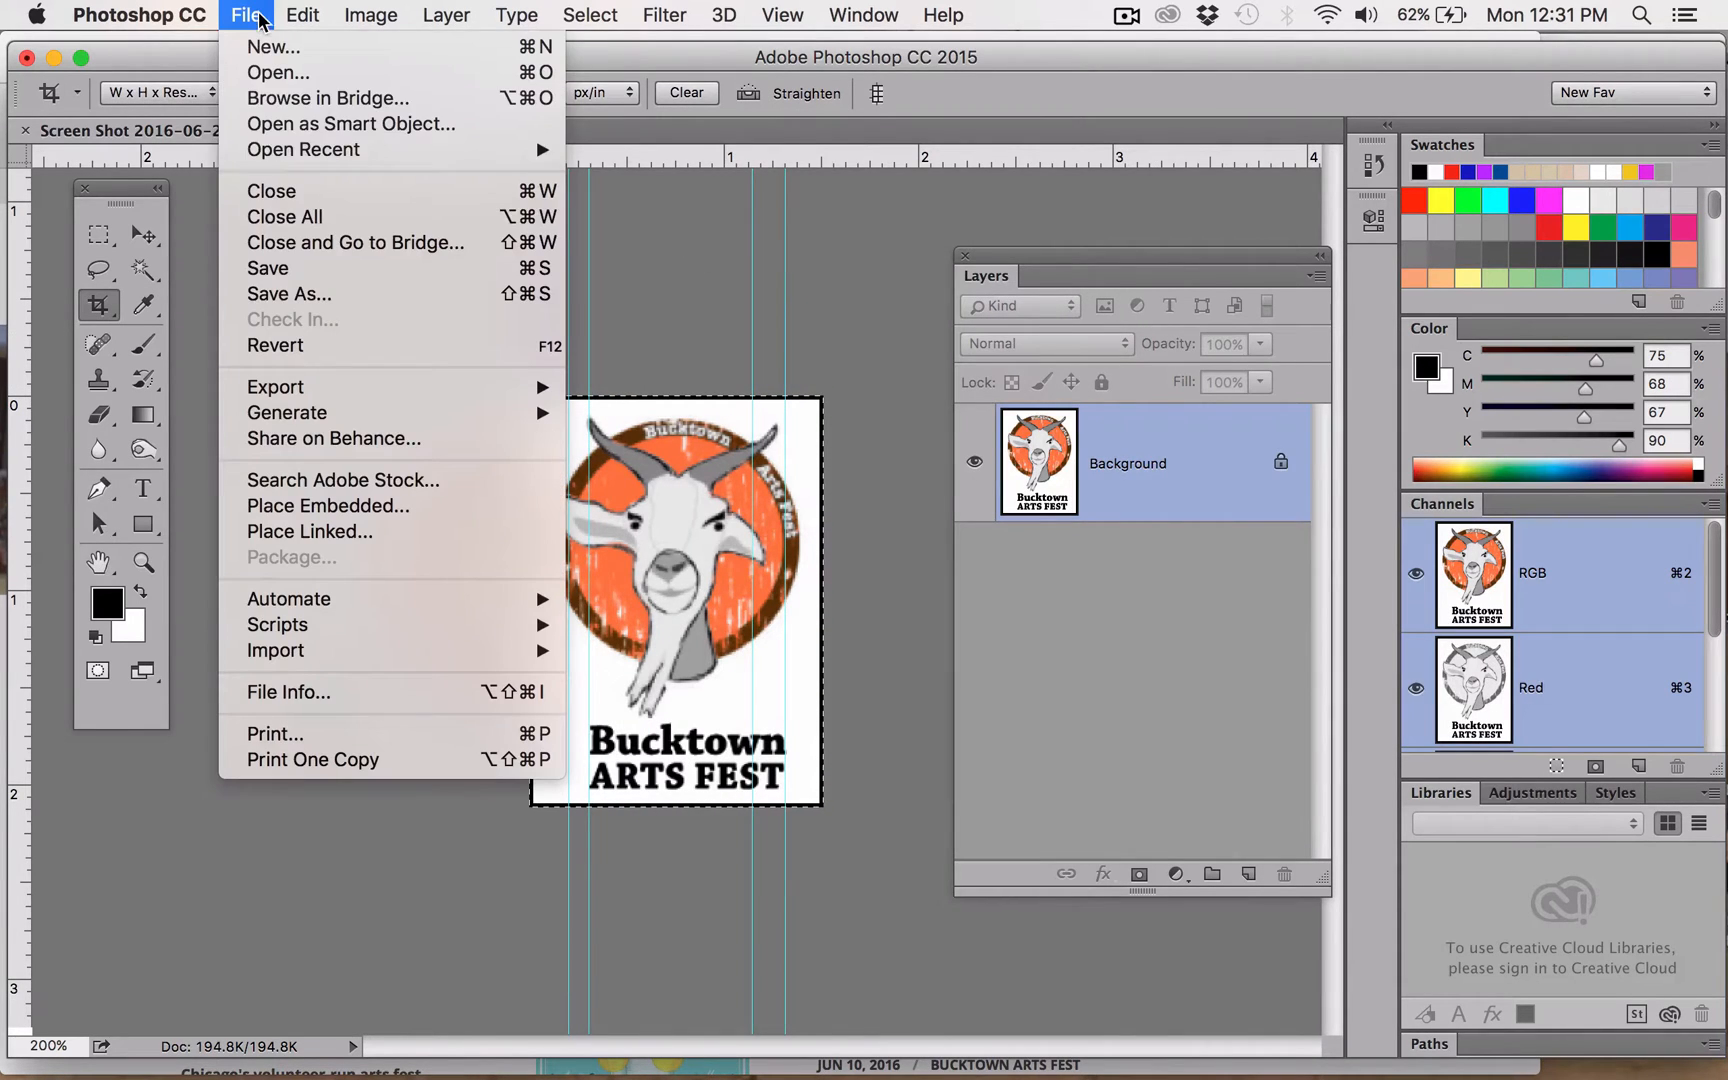
pyautogui.click(305, 276)
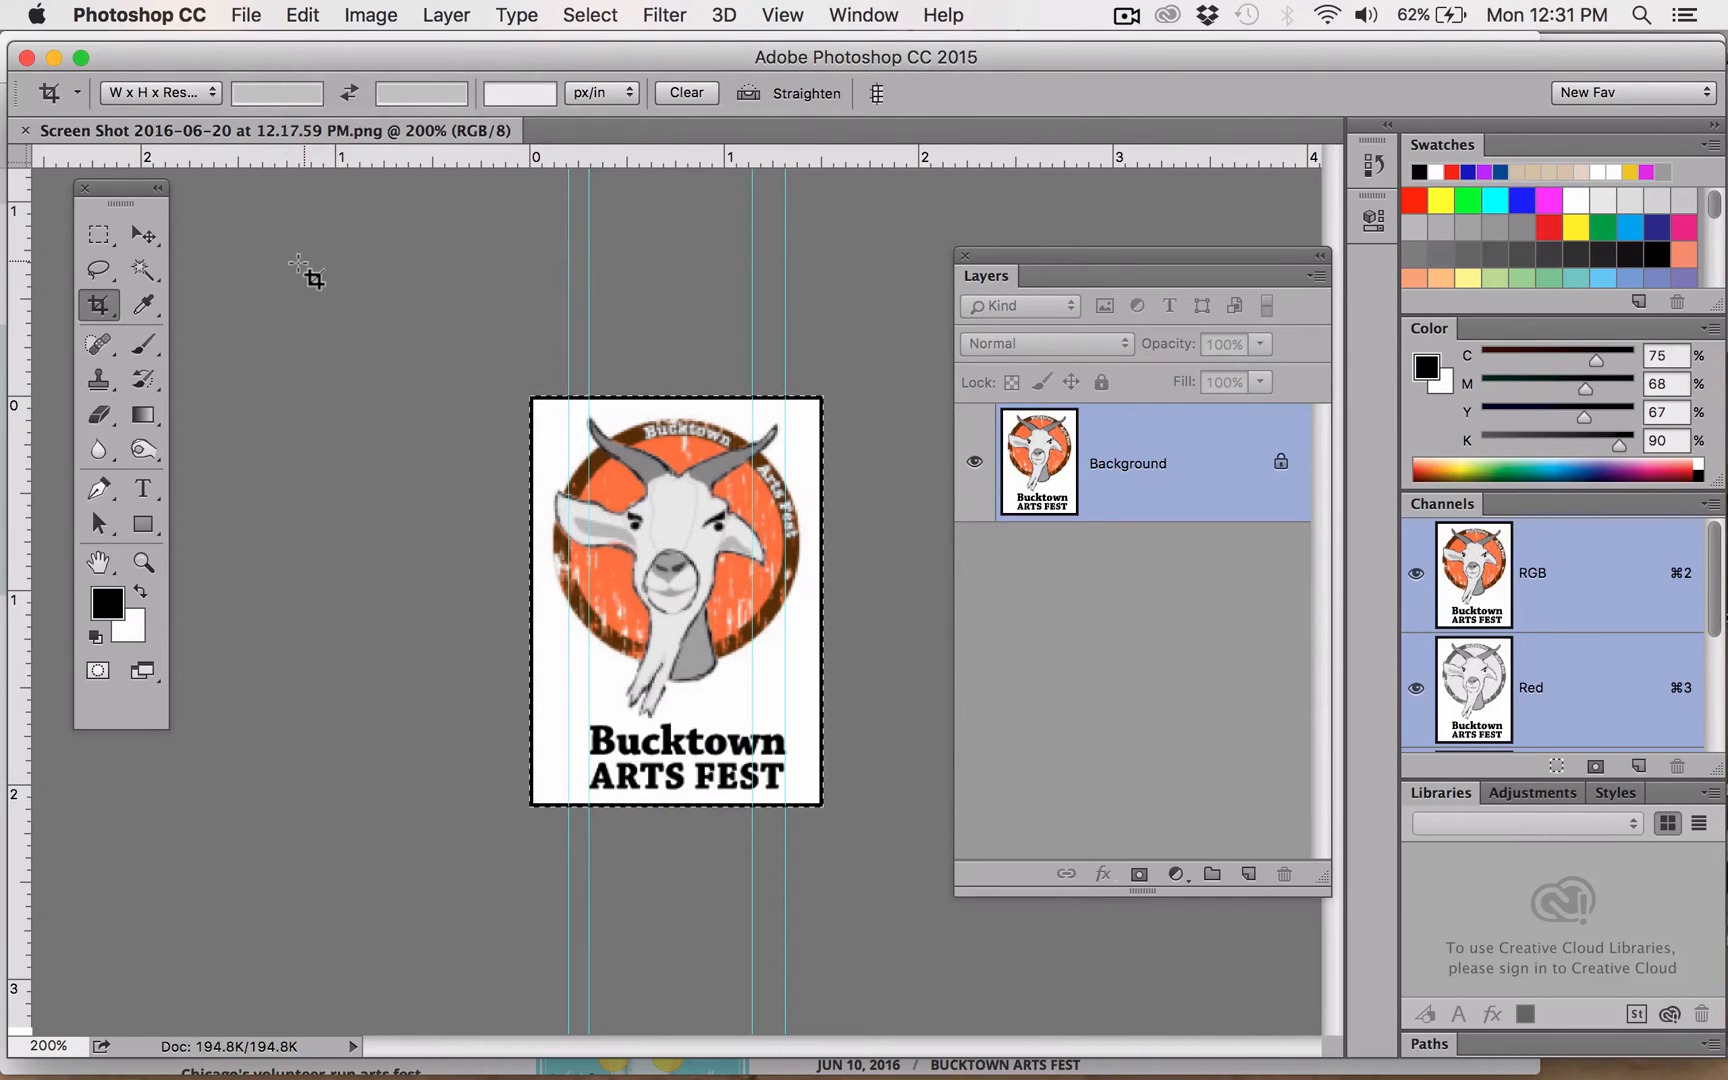
pyautogui.click(248, 14)
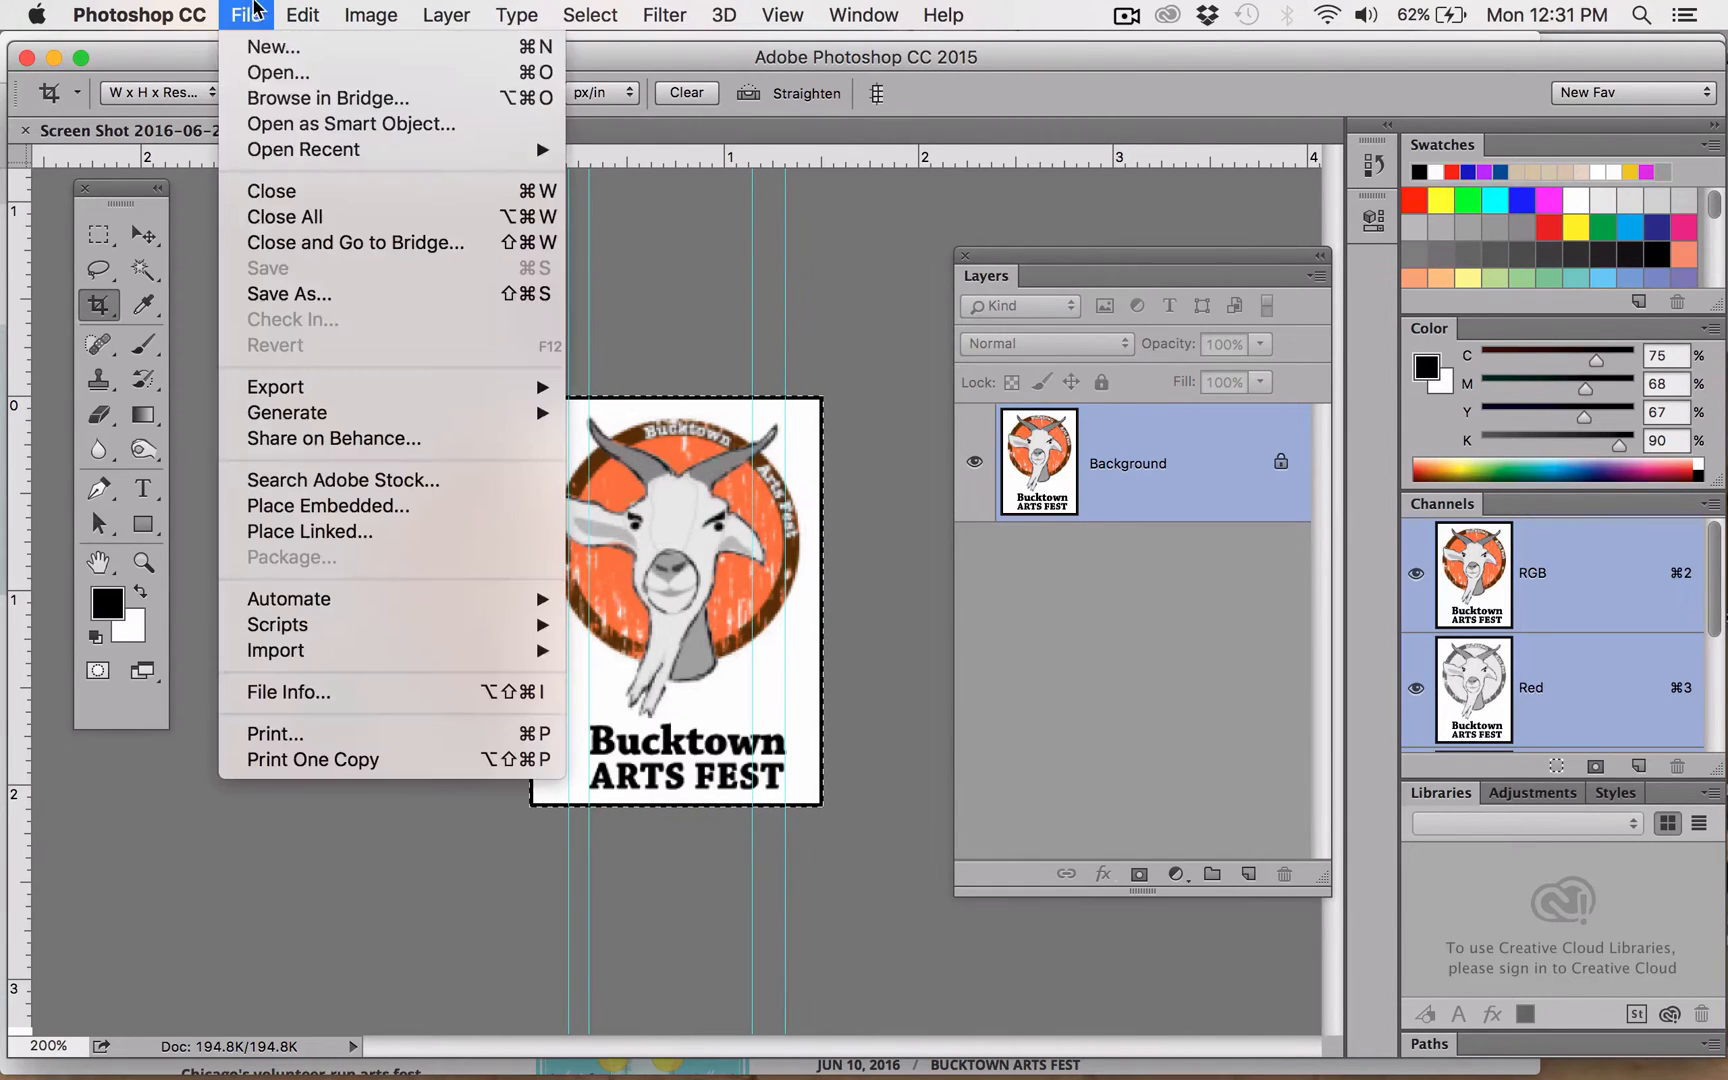
pyautogui.click(302, 293)
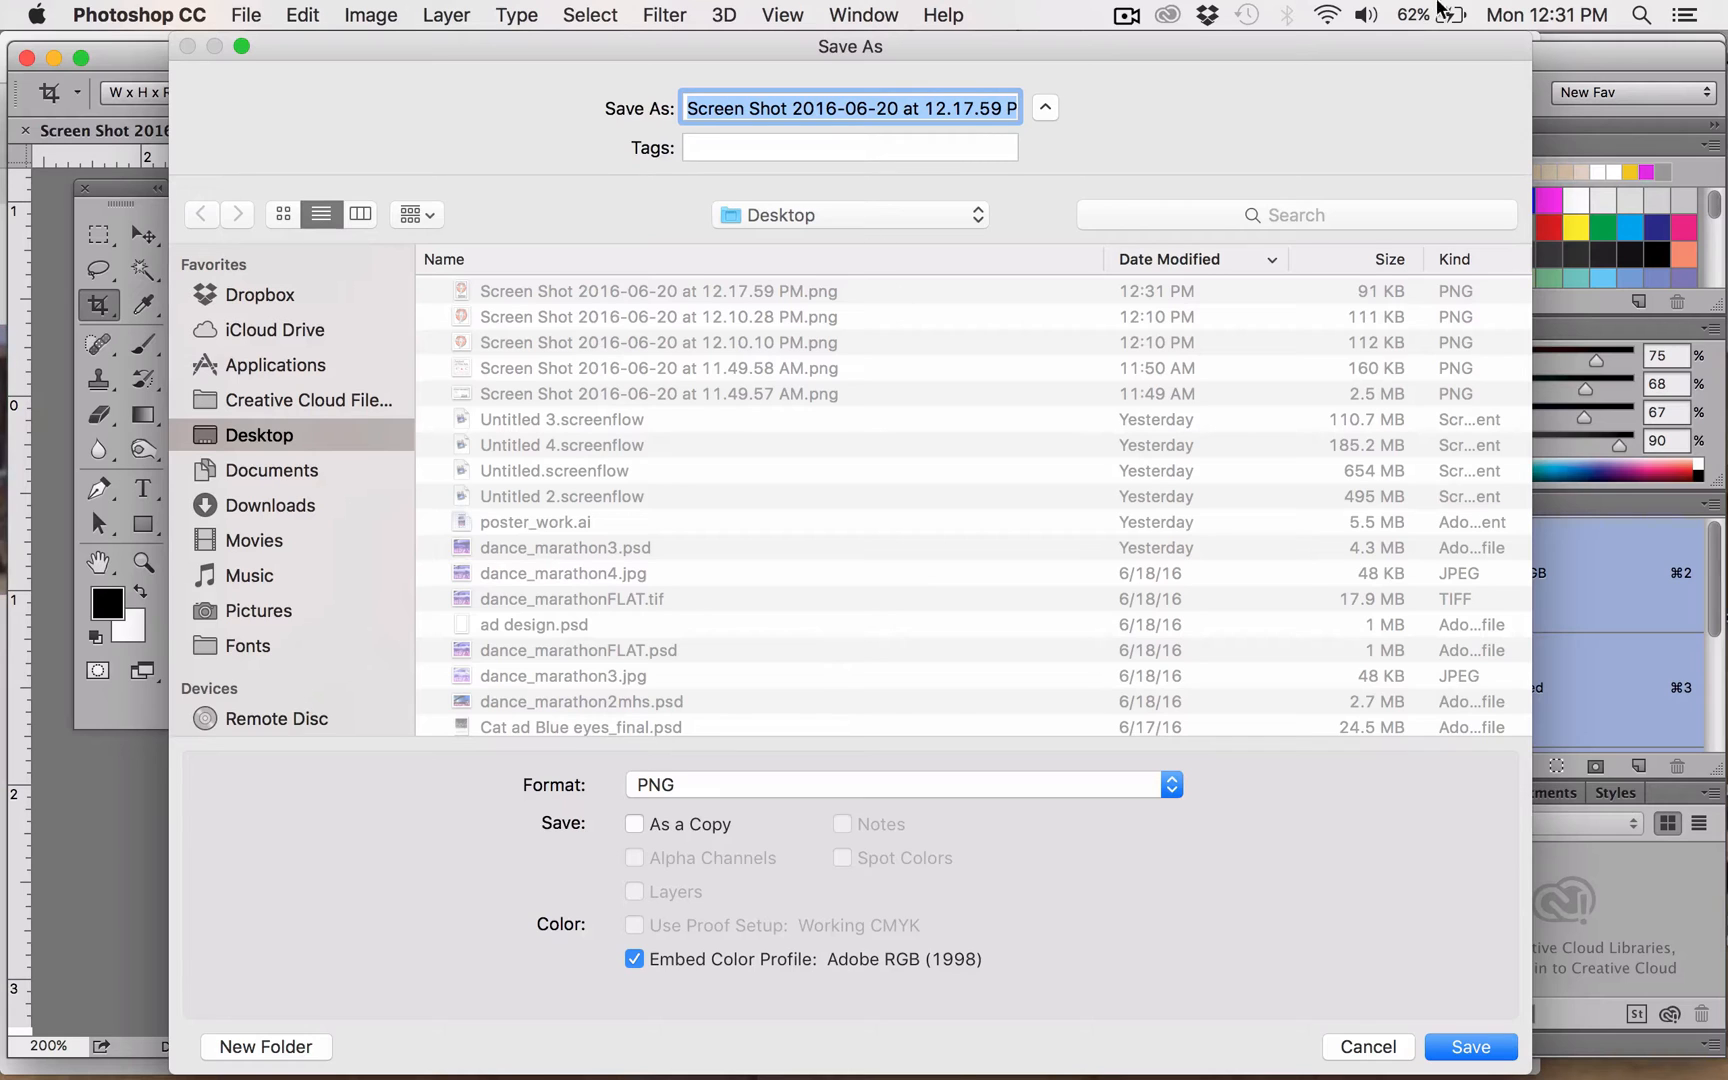
pyautogui.click(1126, 15)
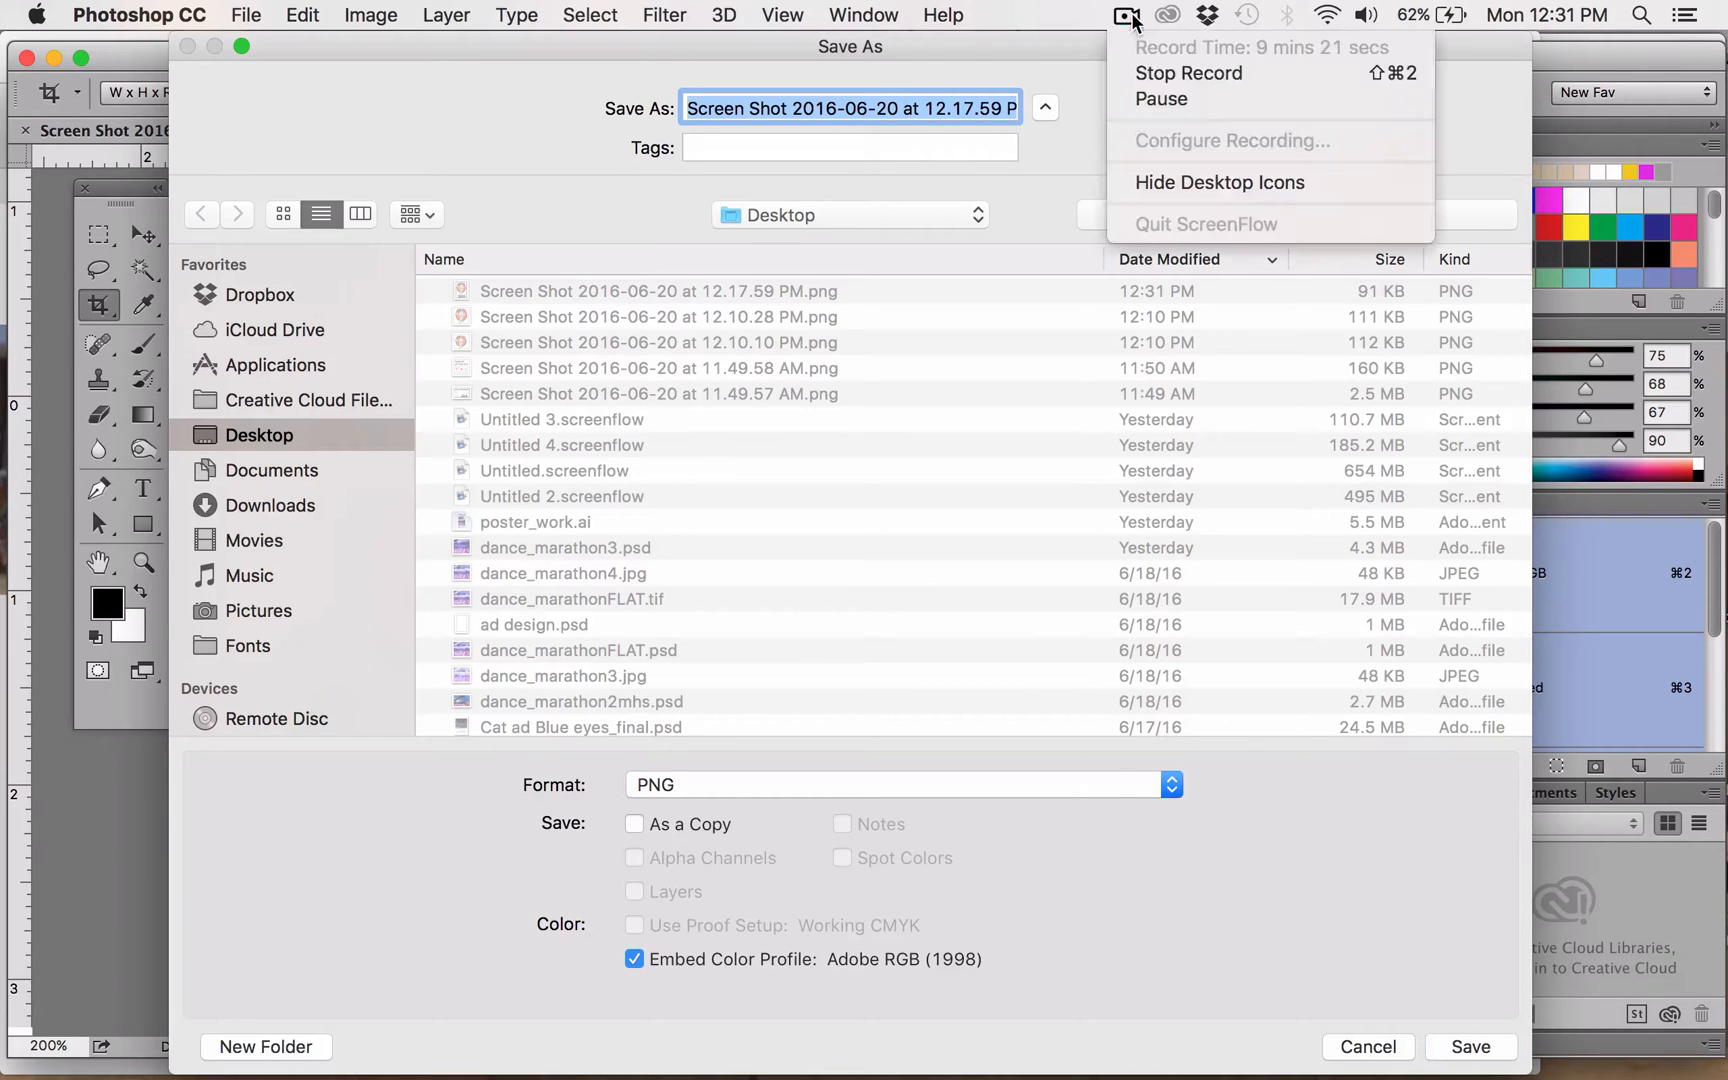
pyautogui.click(1138, 100)
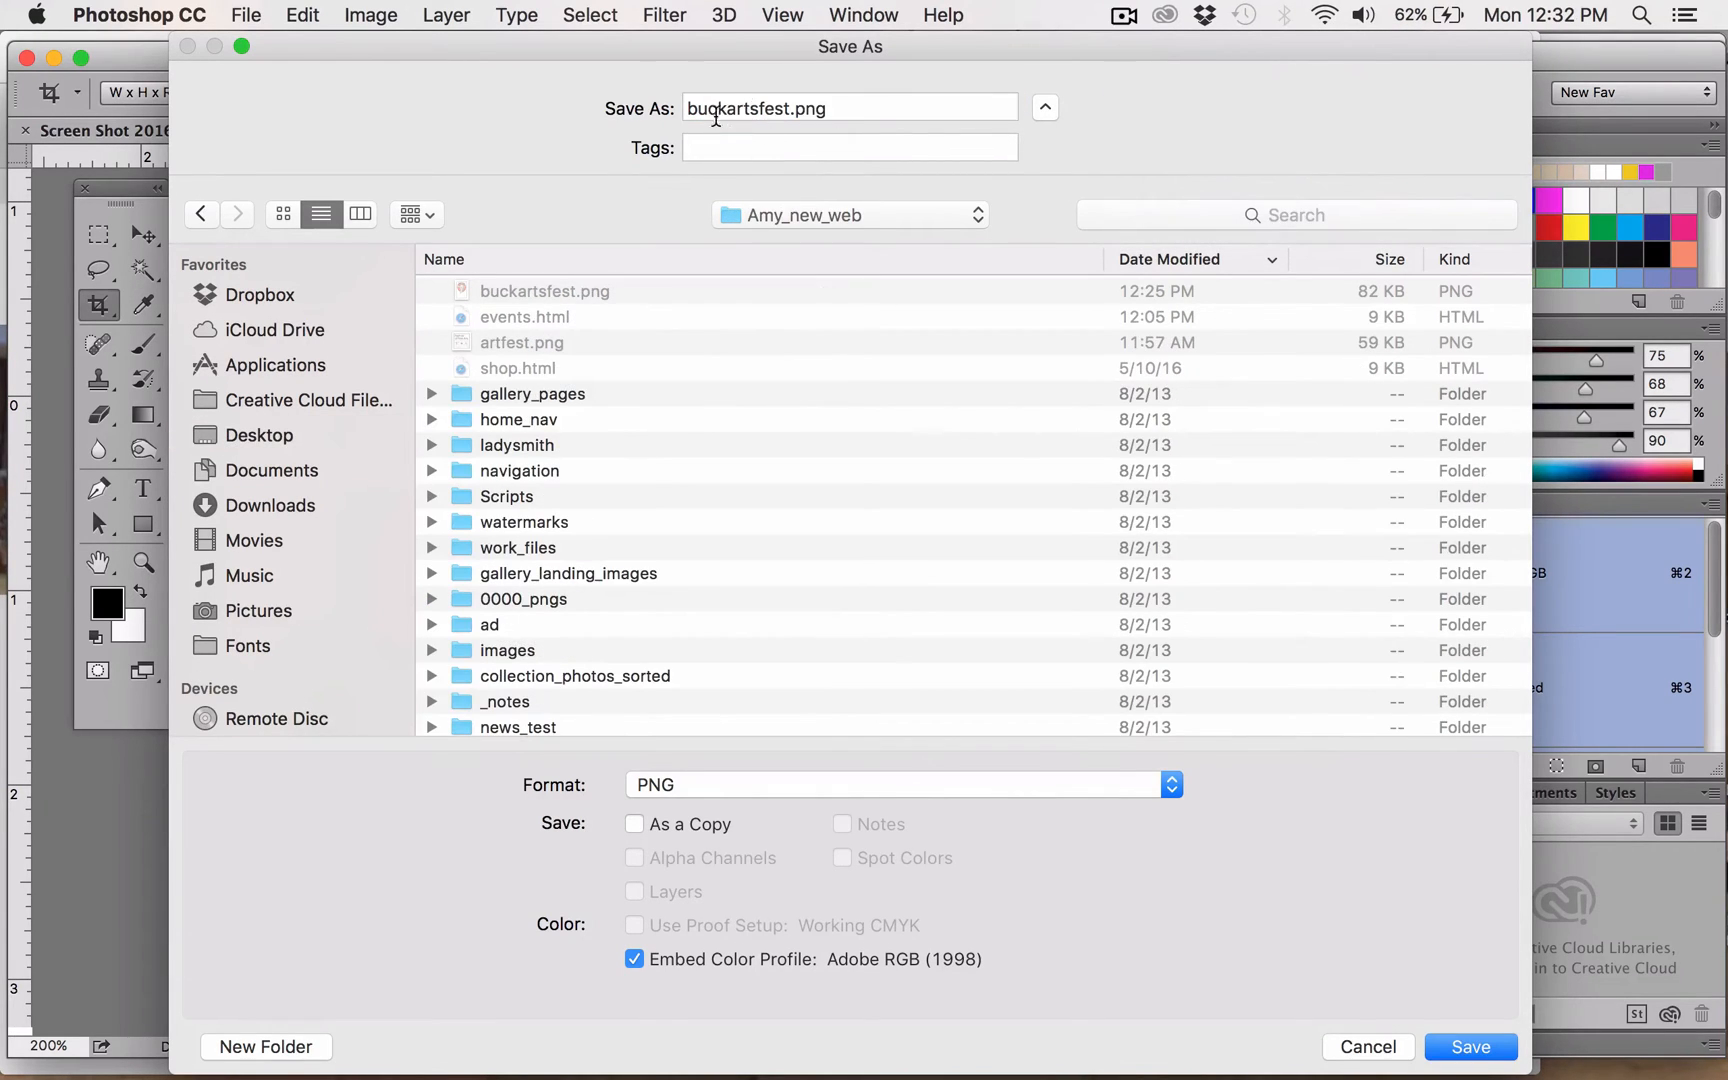
# - Save the logo as the PNG file buckartsfest.png in the Amy_new_web folder, replacing the existing file
pyautogui.click(539, 316)
pyautogui.click(525, 336)
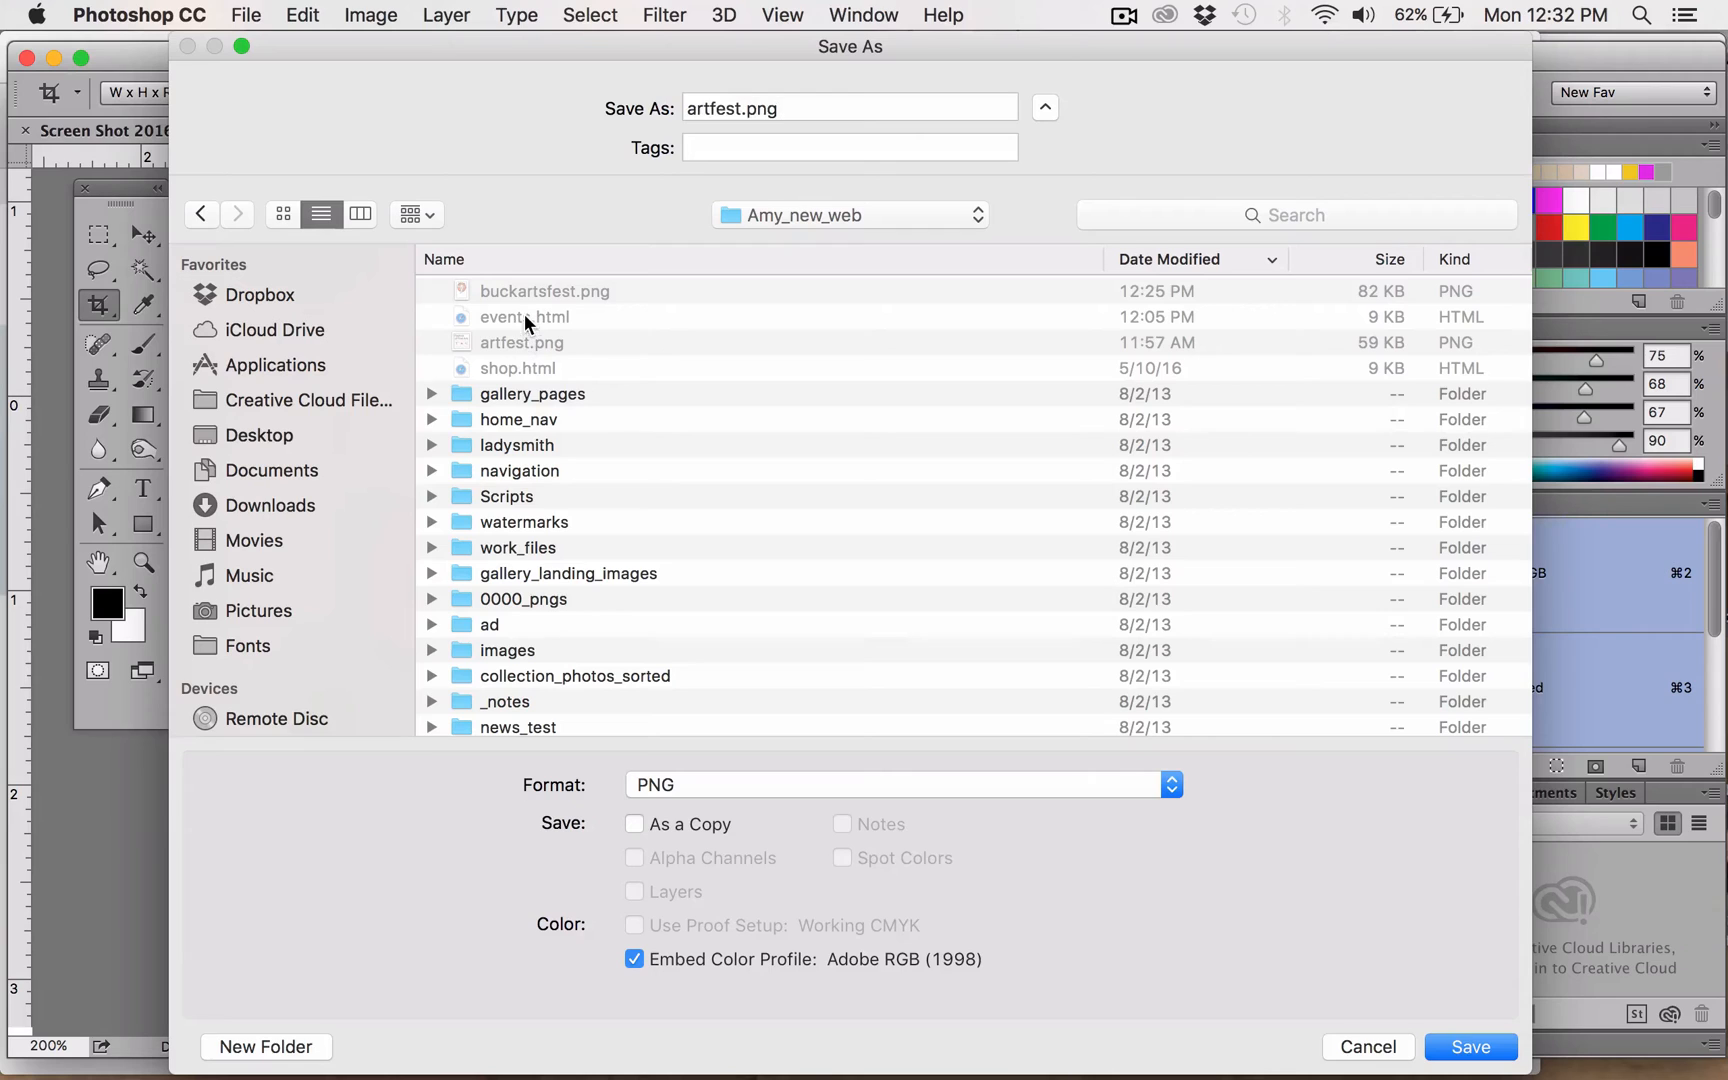
pyautogui.click(506, 292)
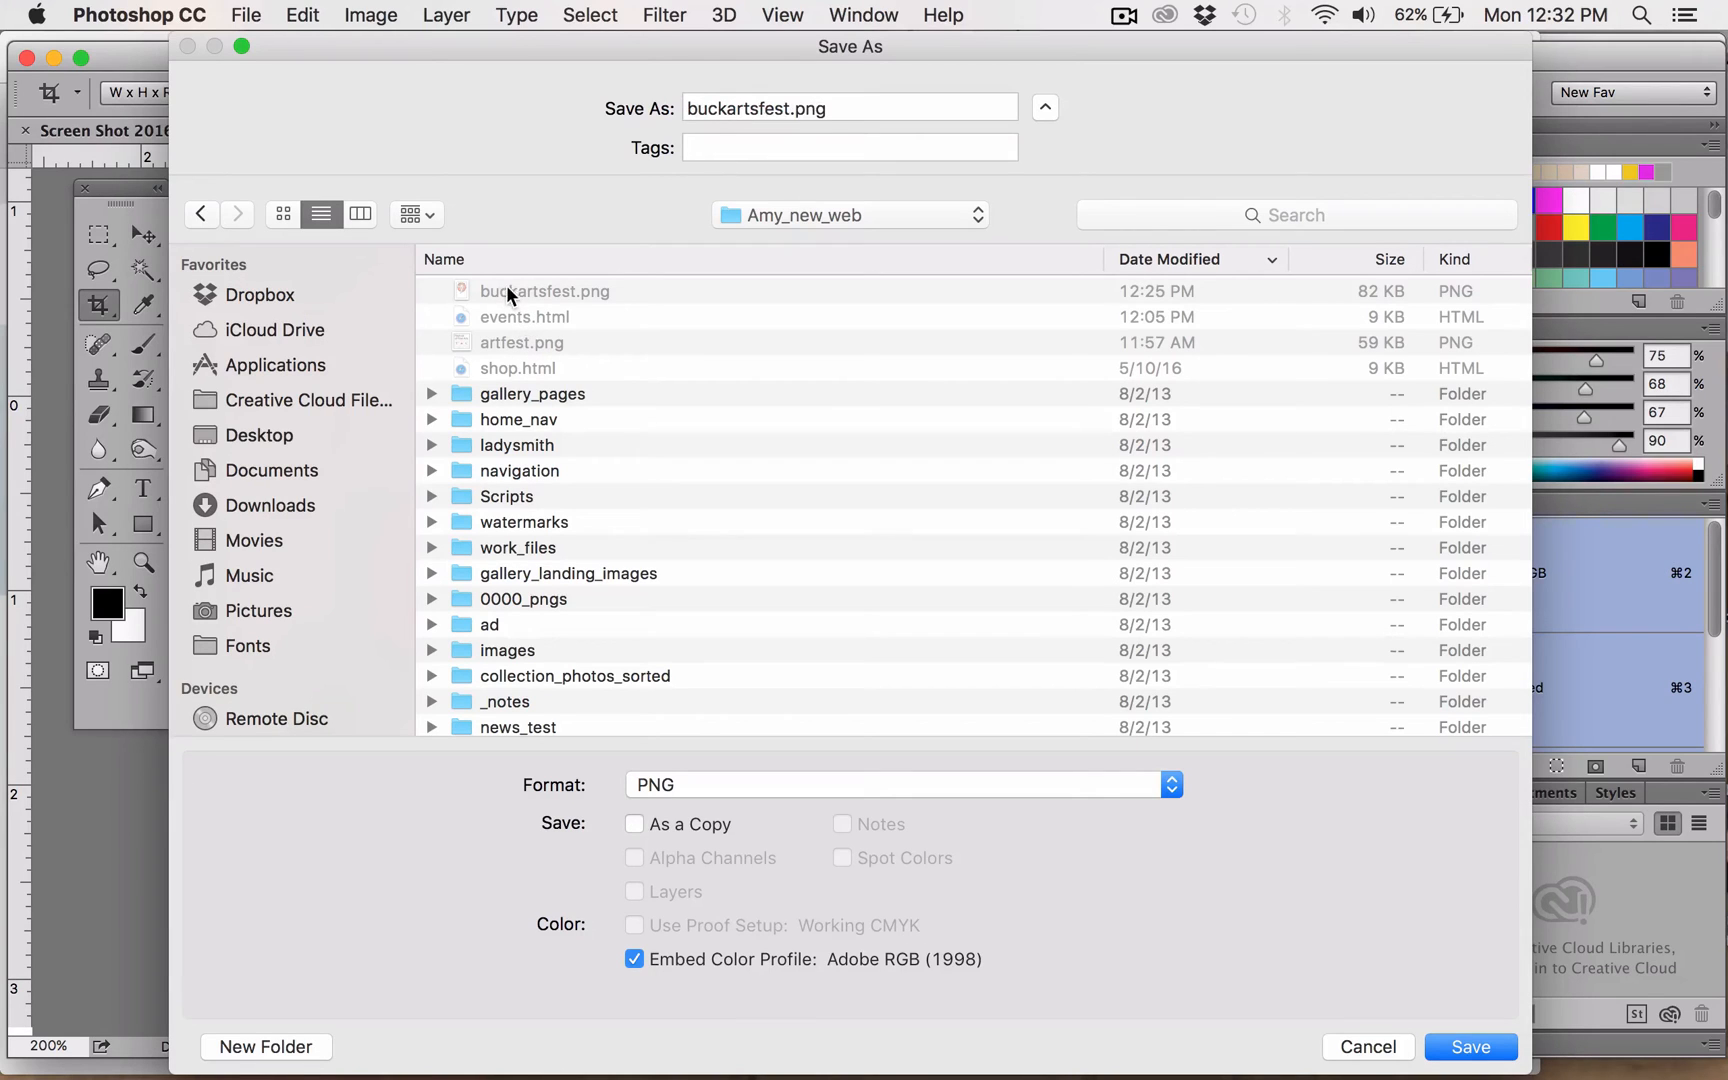
pyautogui.click(1462, 1048)
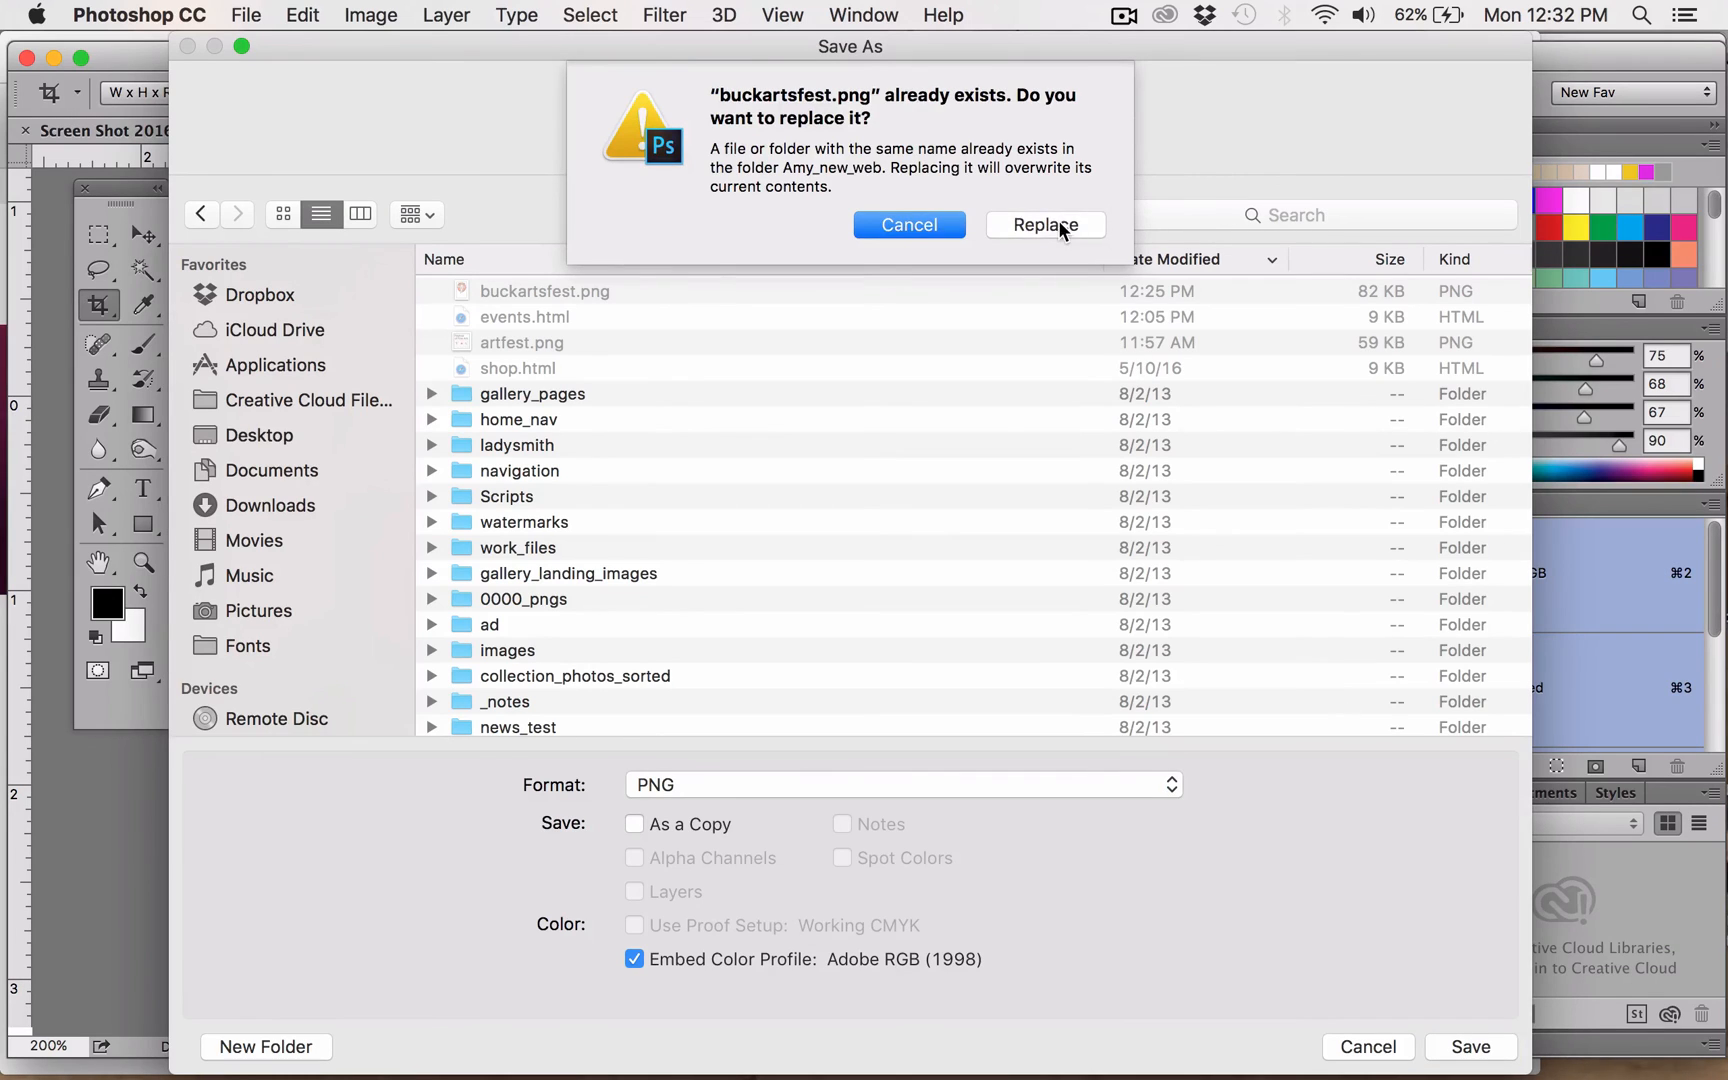
pyautogui.click(1060, 227)
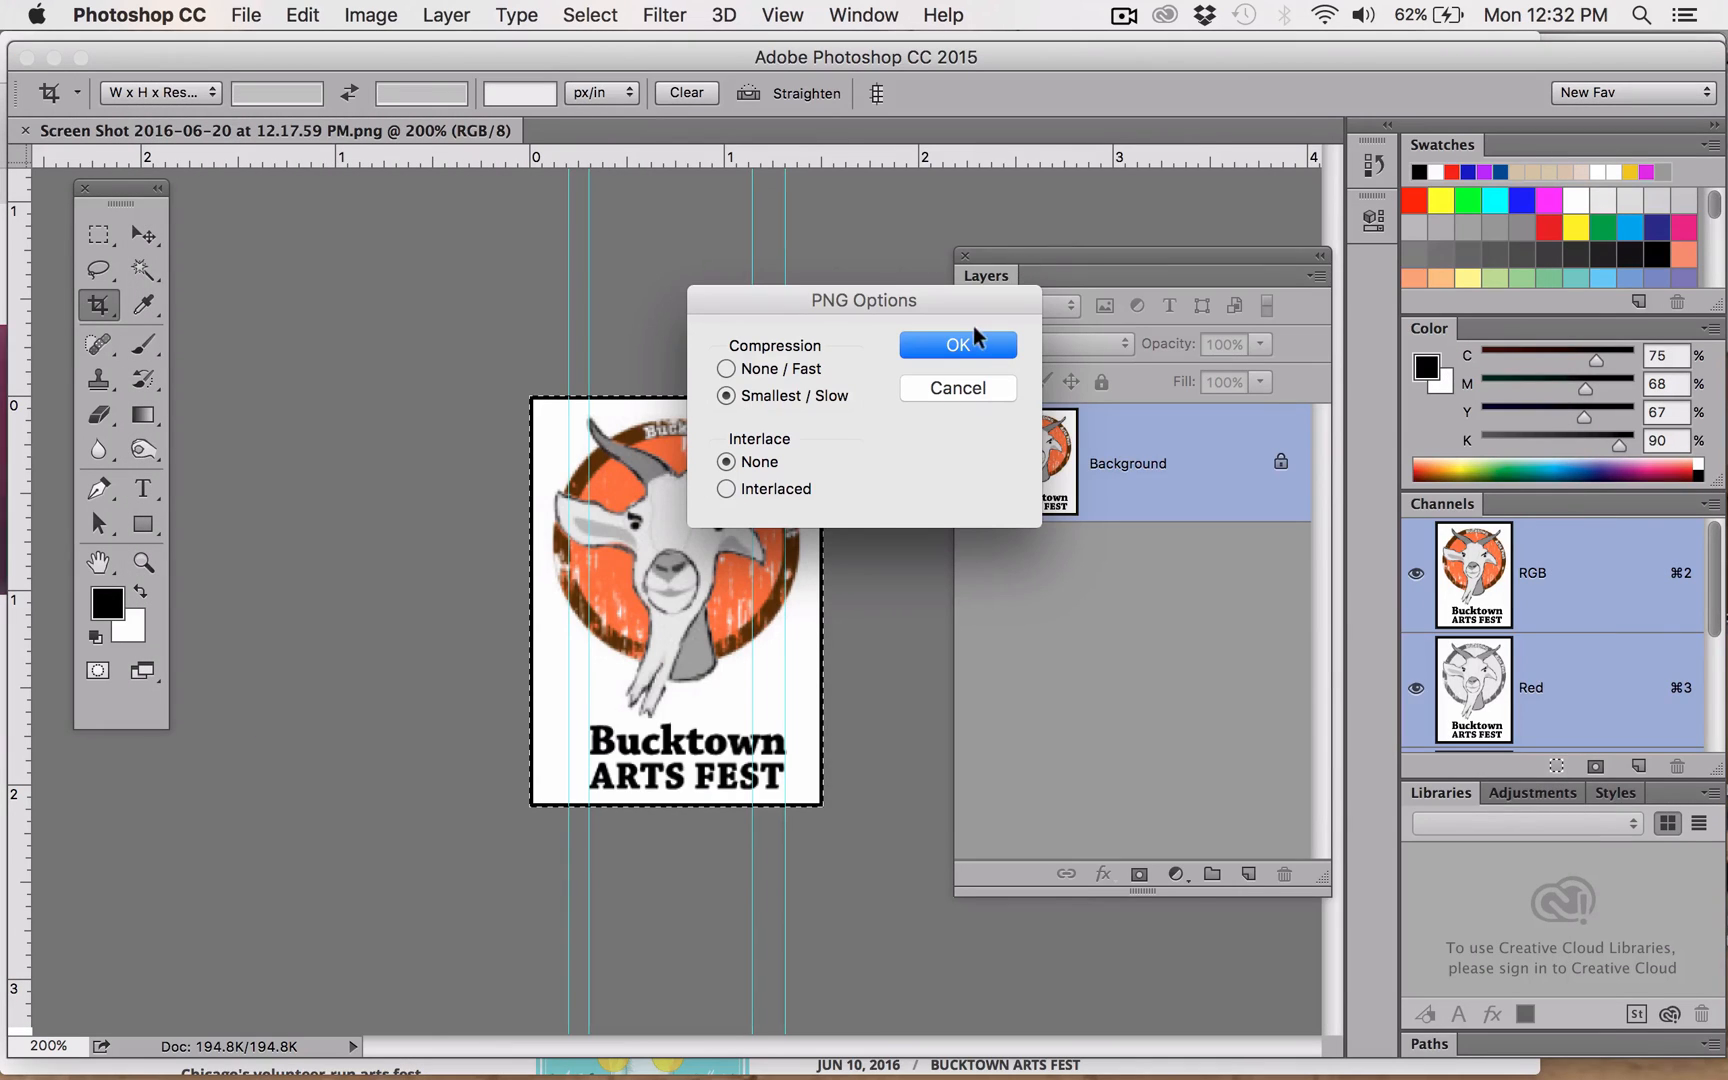